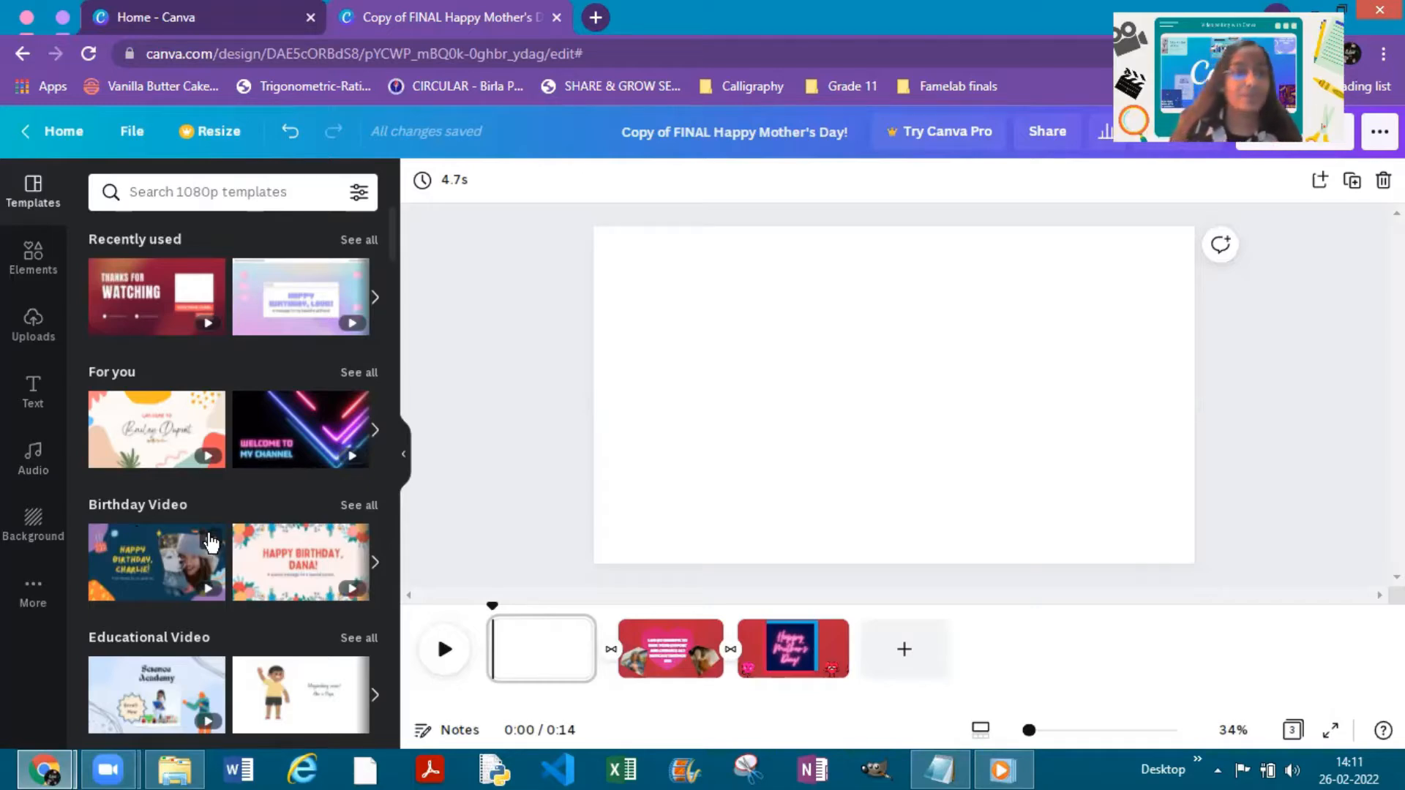
- Look through the elements library and the uploaded images, videos and audio files
click(31, 271)
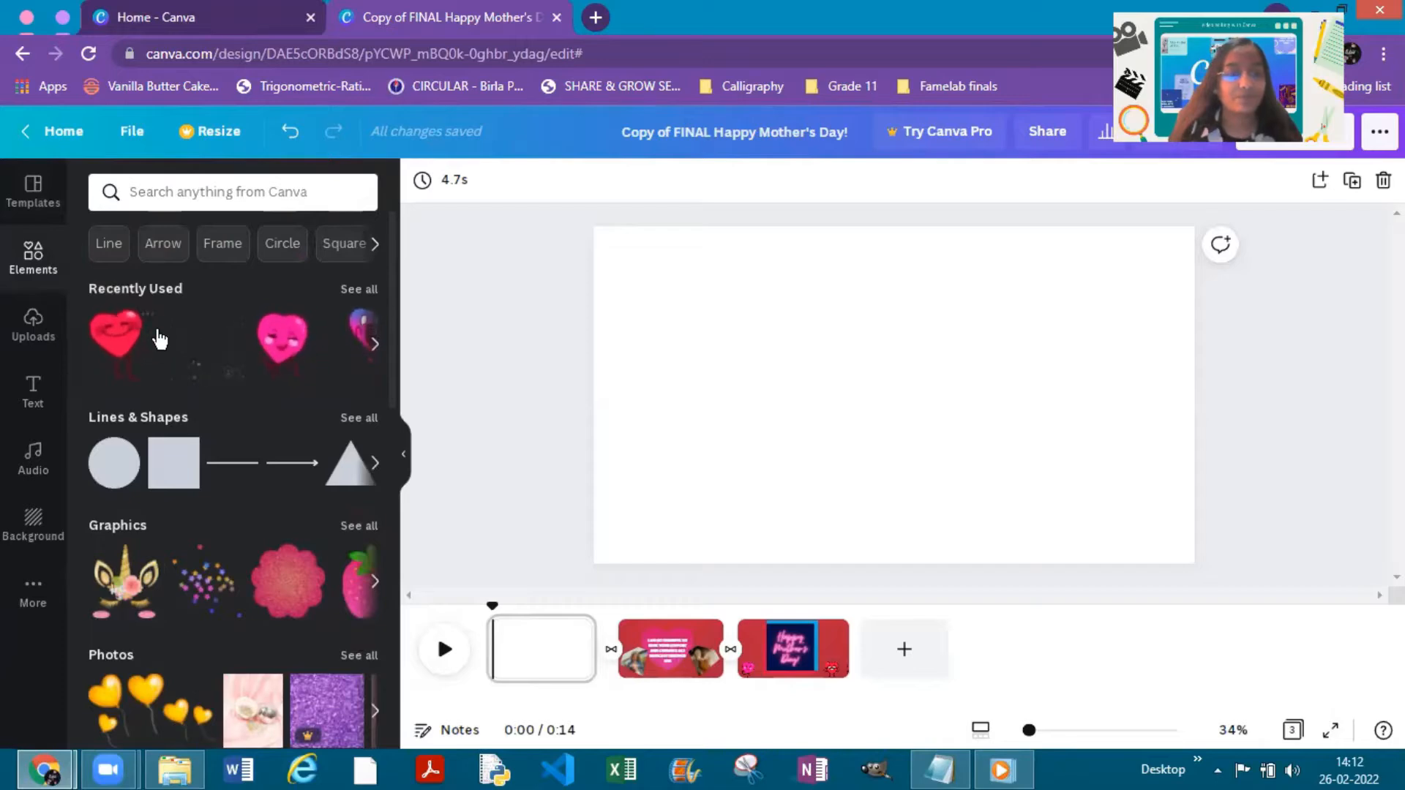
click(31, 330)
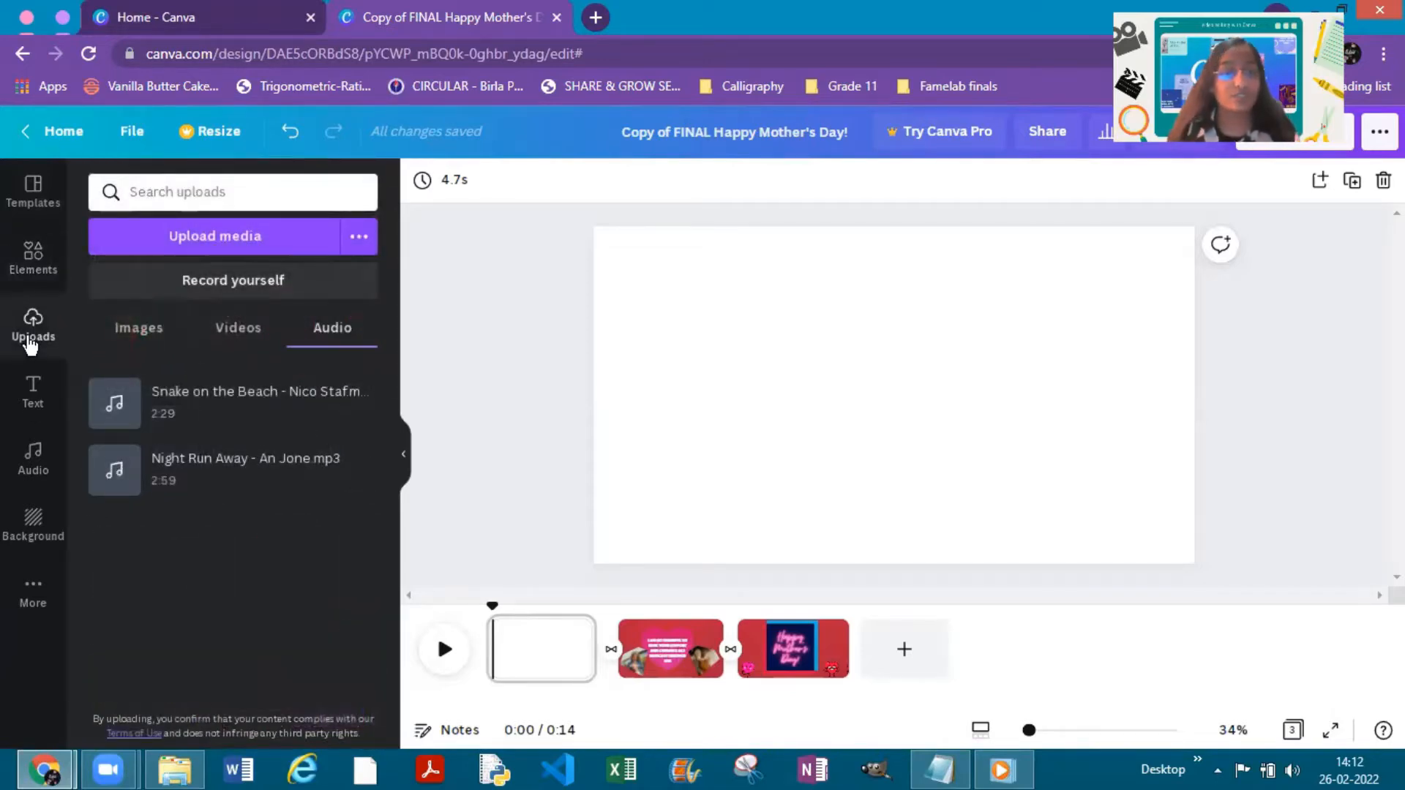
click(136, 328)
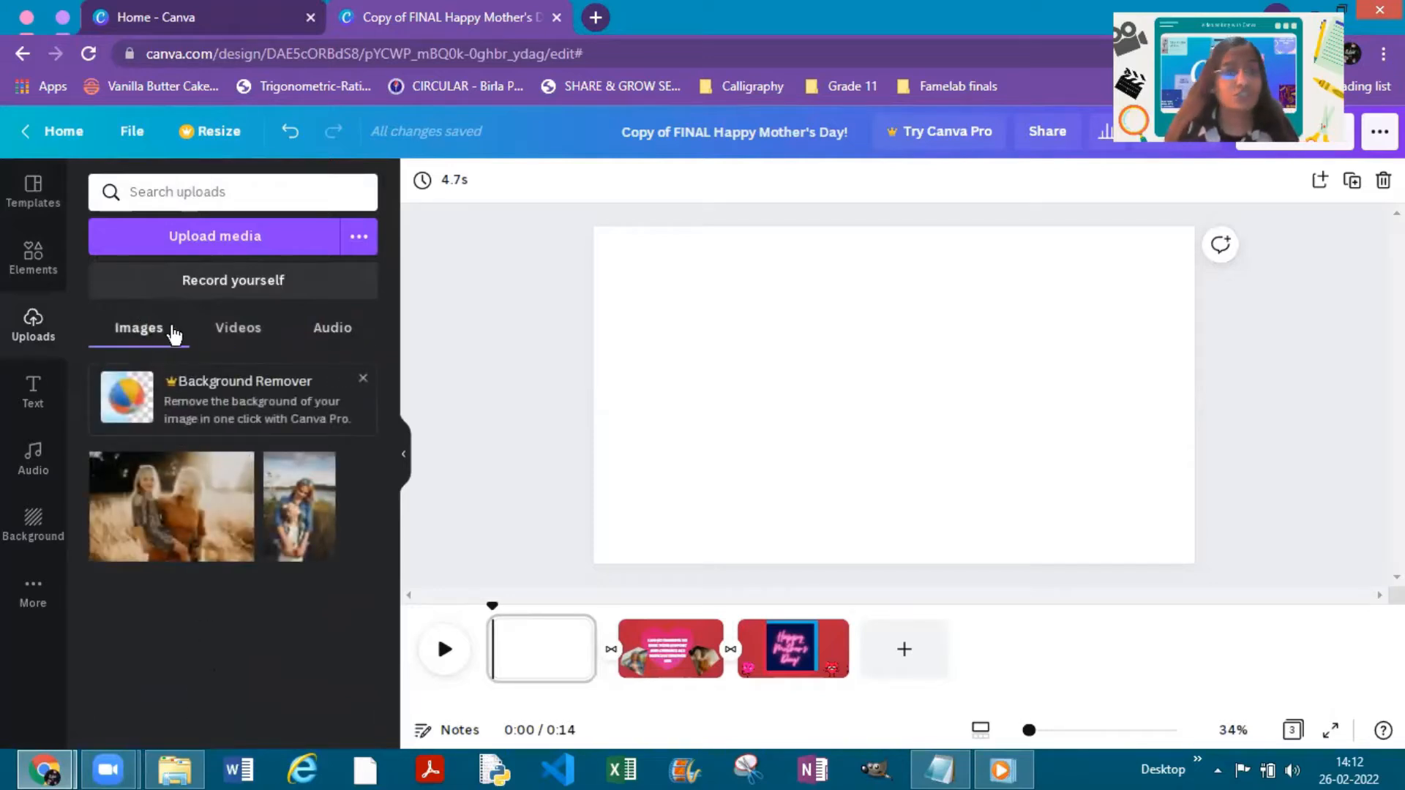
click(248, 335)
click(312, 335)
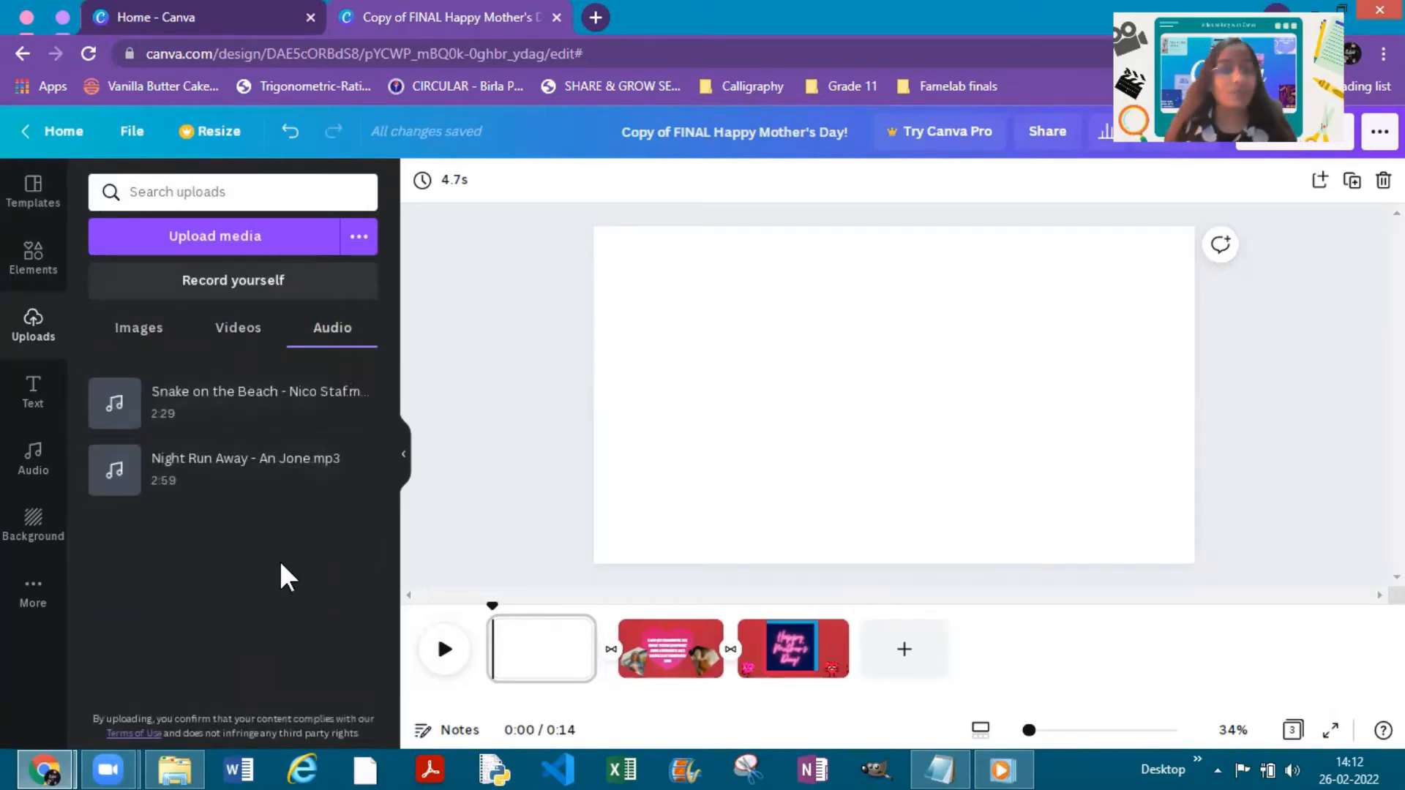
- Browse the available text styles and font combinations
click(57, 413)
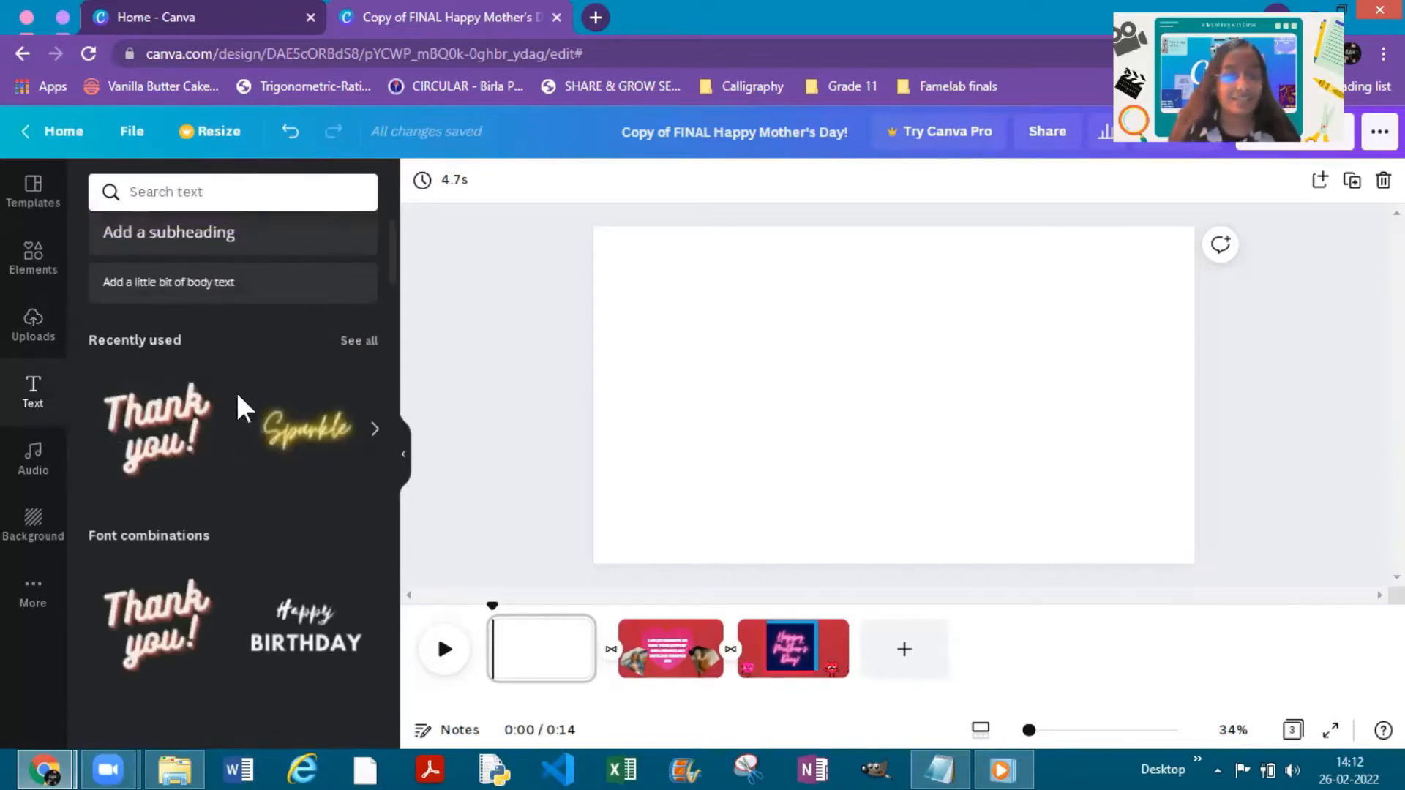
scroll(241, 379, up, 2)
scroll(245, 379, down, 2)
scroll(262, 462, down, 8)
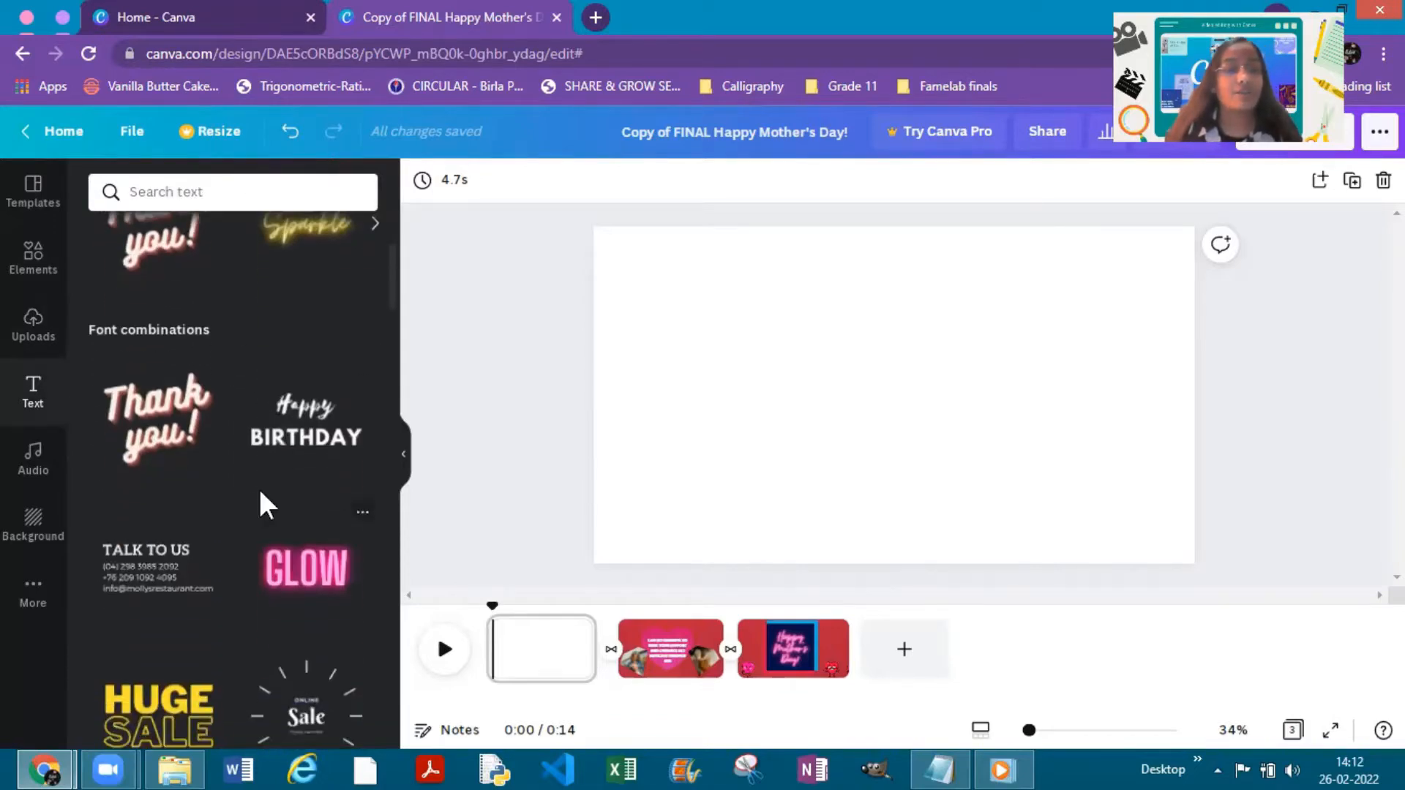
scroll(223, 497, down, 3)
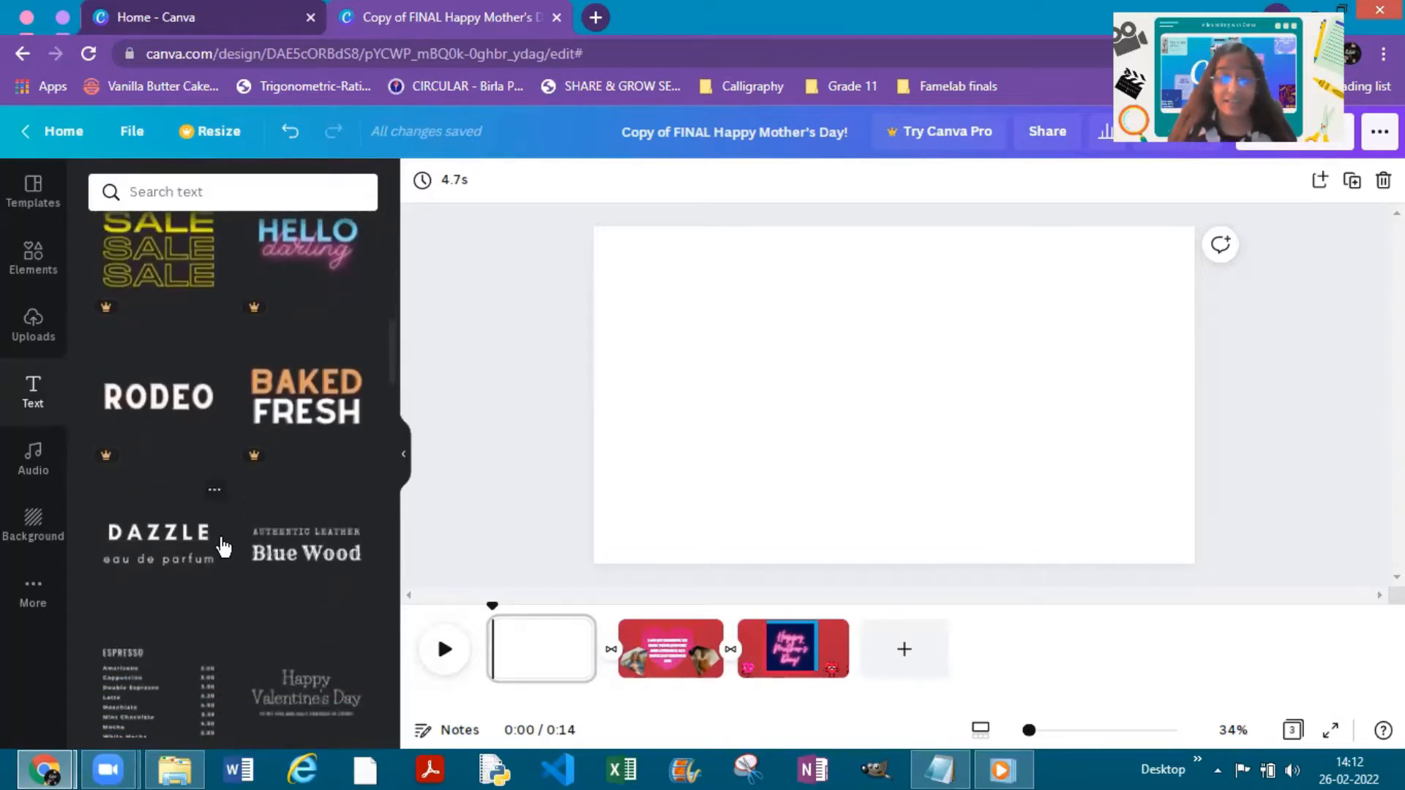
scroll(223, 537, up, 10)
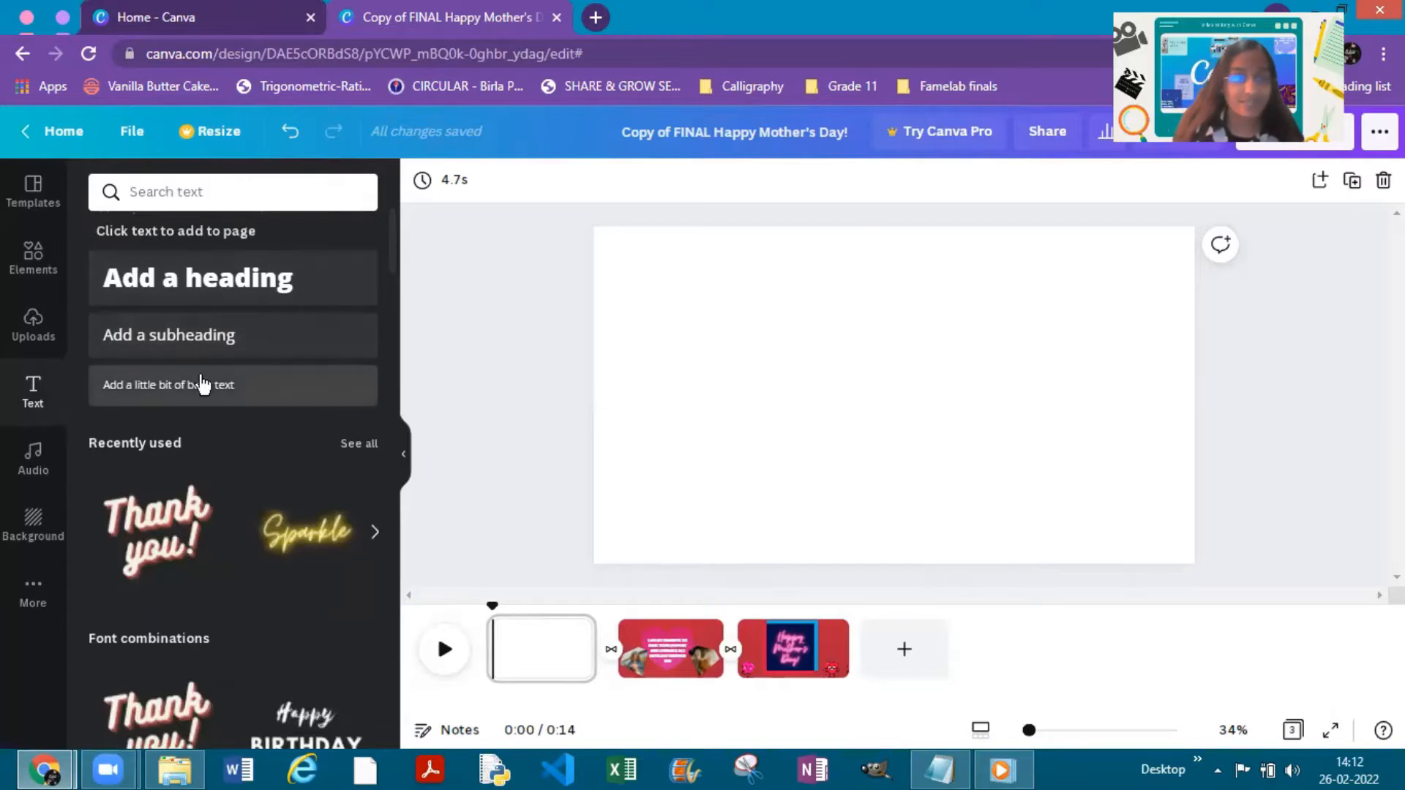
- Look over the audio tracks and the background colours and images on offer
click(33, 460)
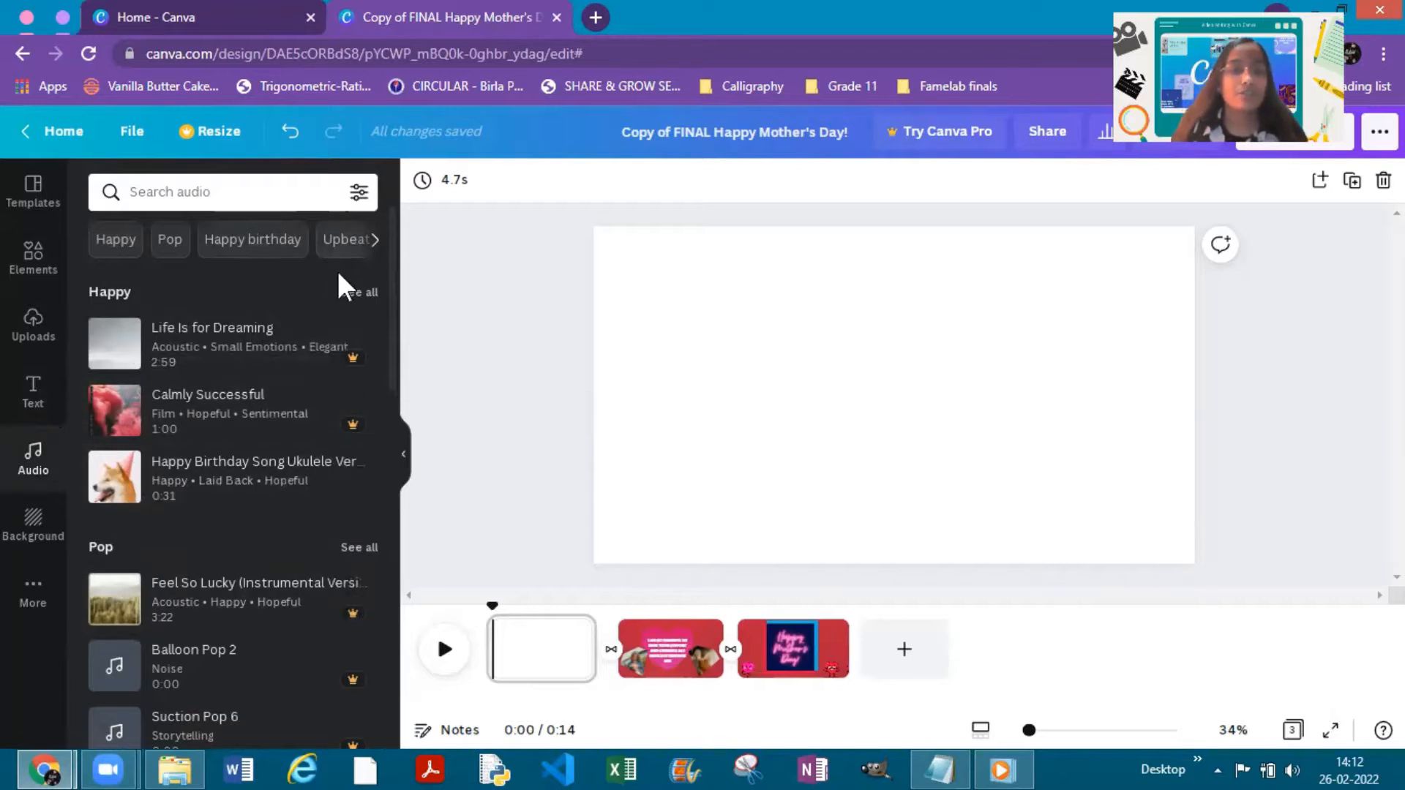
mouse_move(334, 361)
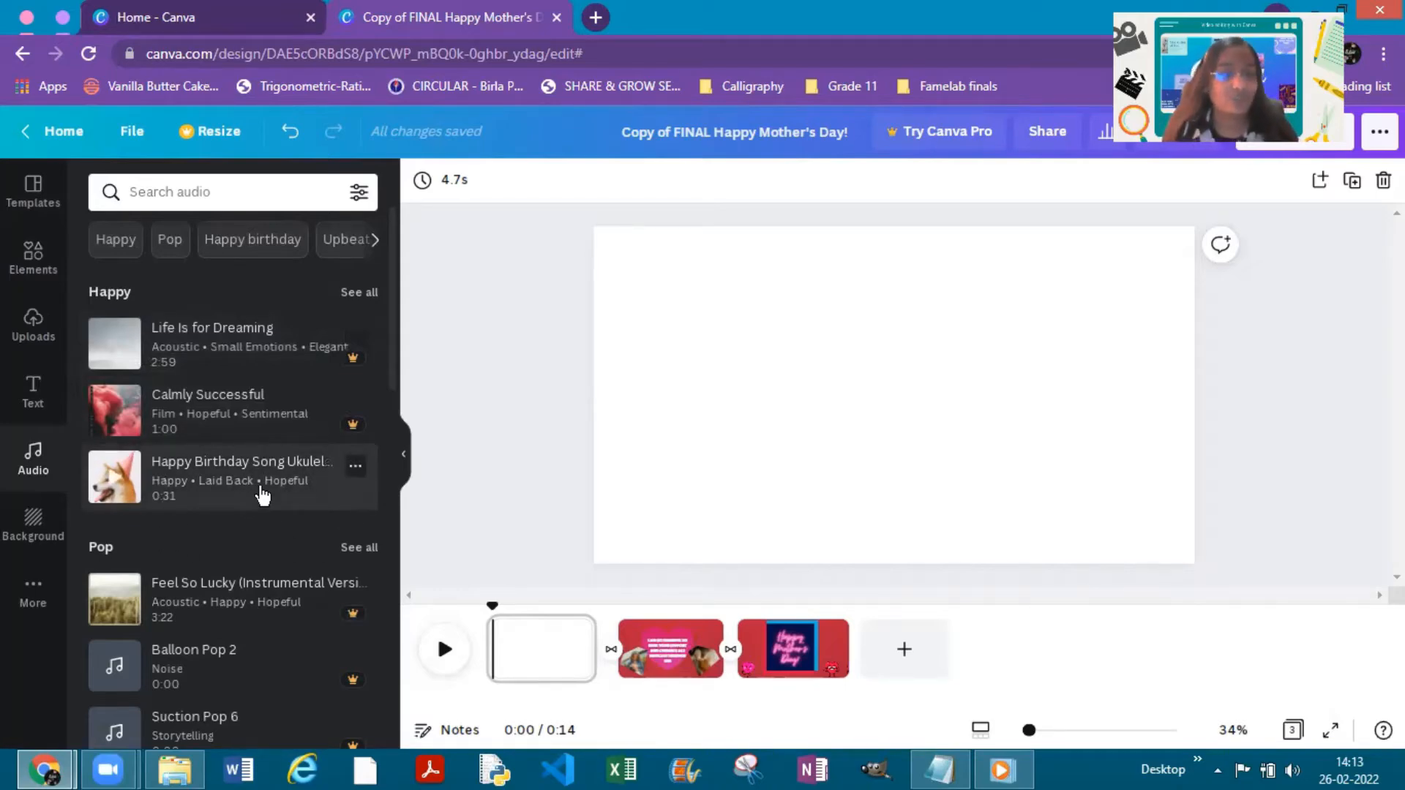
click(31, 545)
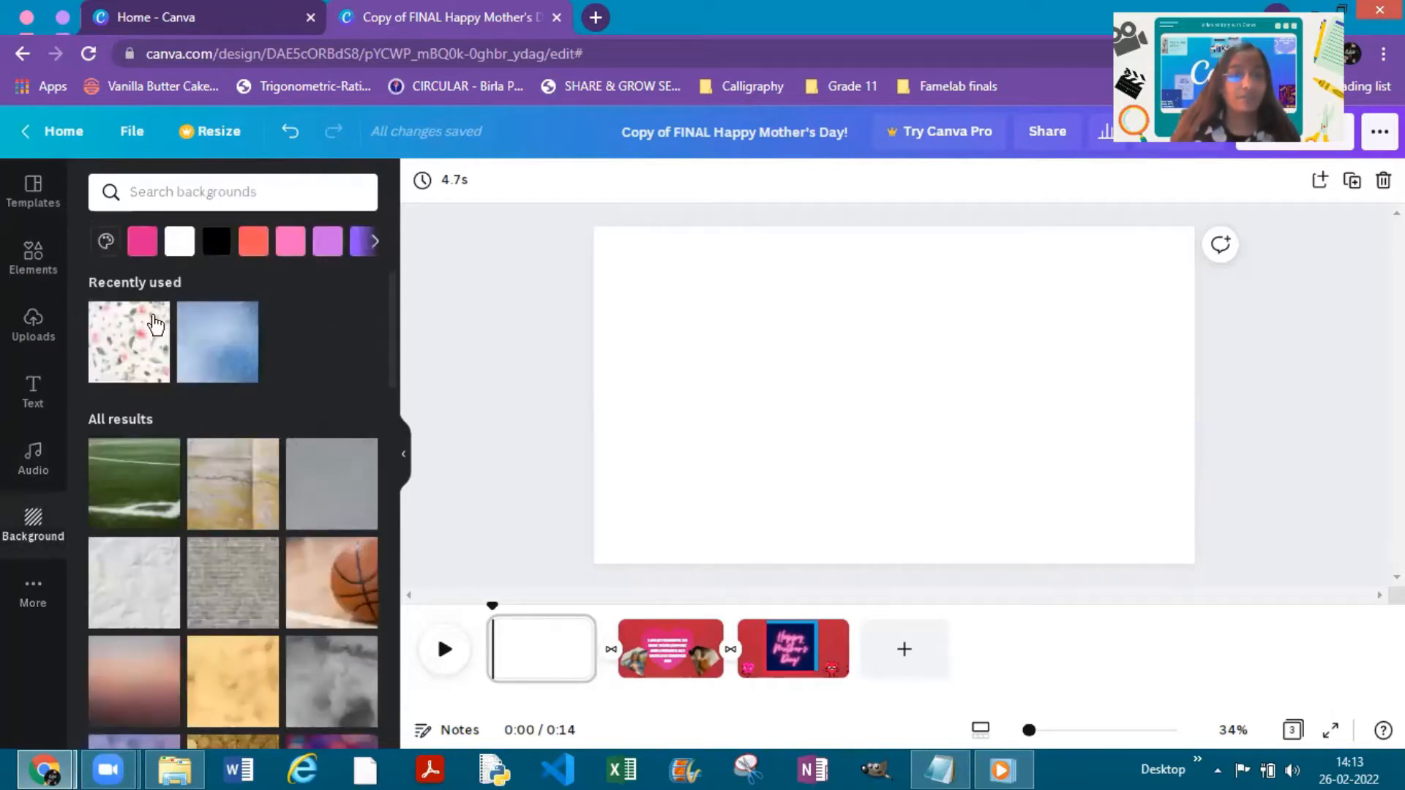
scroll(179, 408, down, 9)
scroll(204, 612, up, 9)
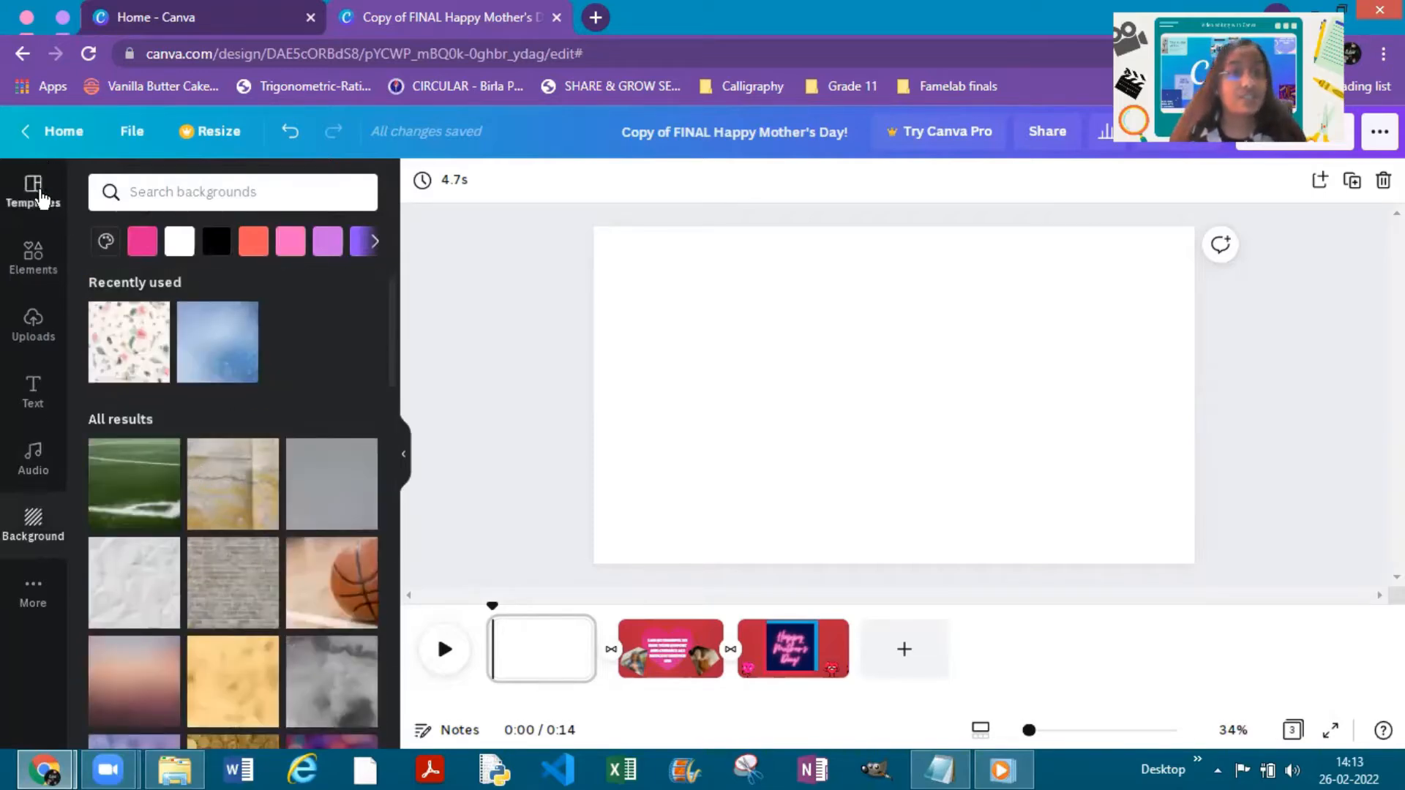
- Apply the recently used red "Thanks for Watching" video template to the blank first page
click(34, 191)
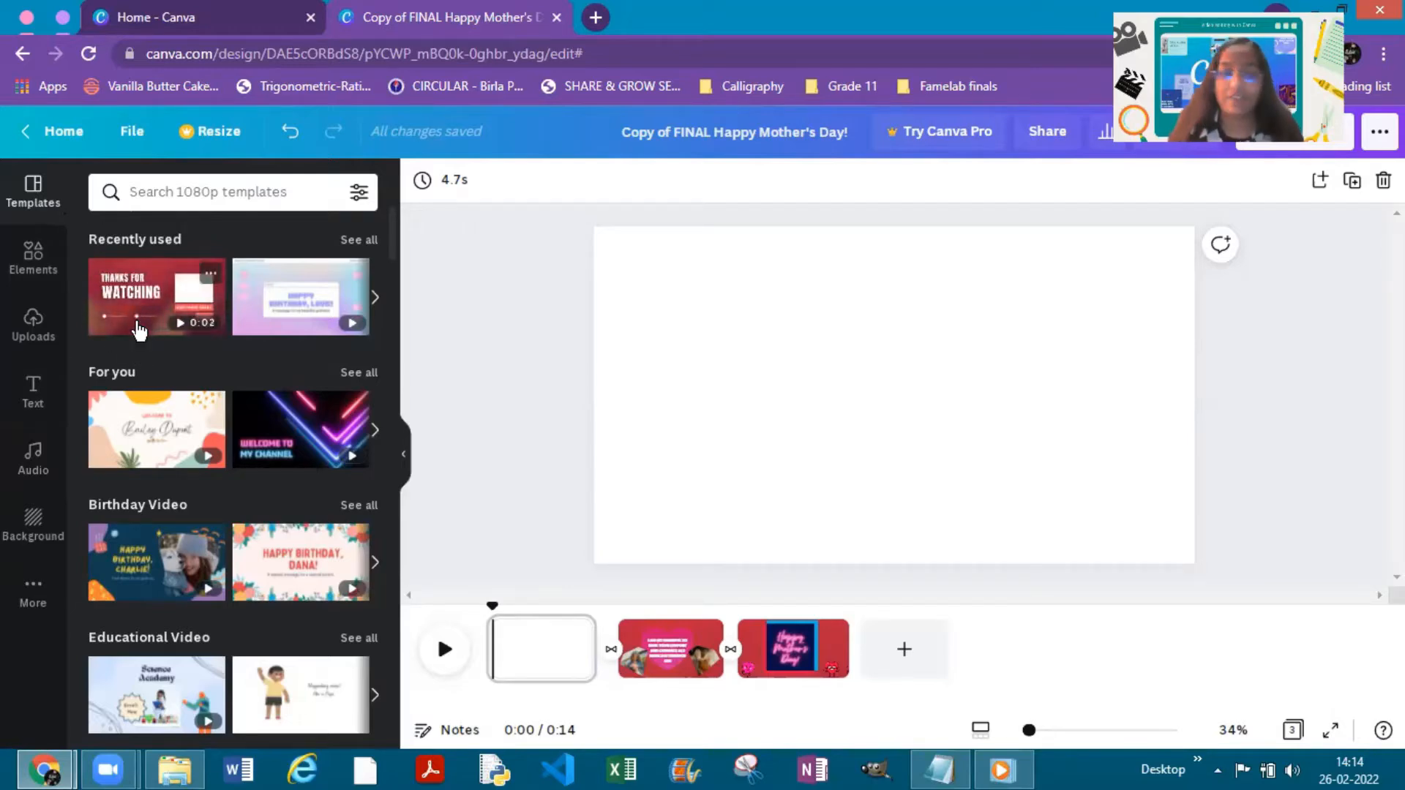
scroll(210, 438, down, 8)
scroll(238, 474, down, 13)
scroll(269, 461, up, 10)
scroll(205, 304, up, 10)
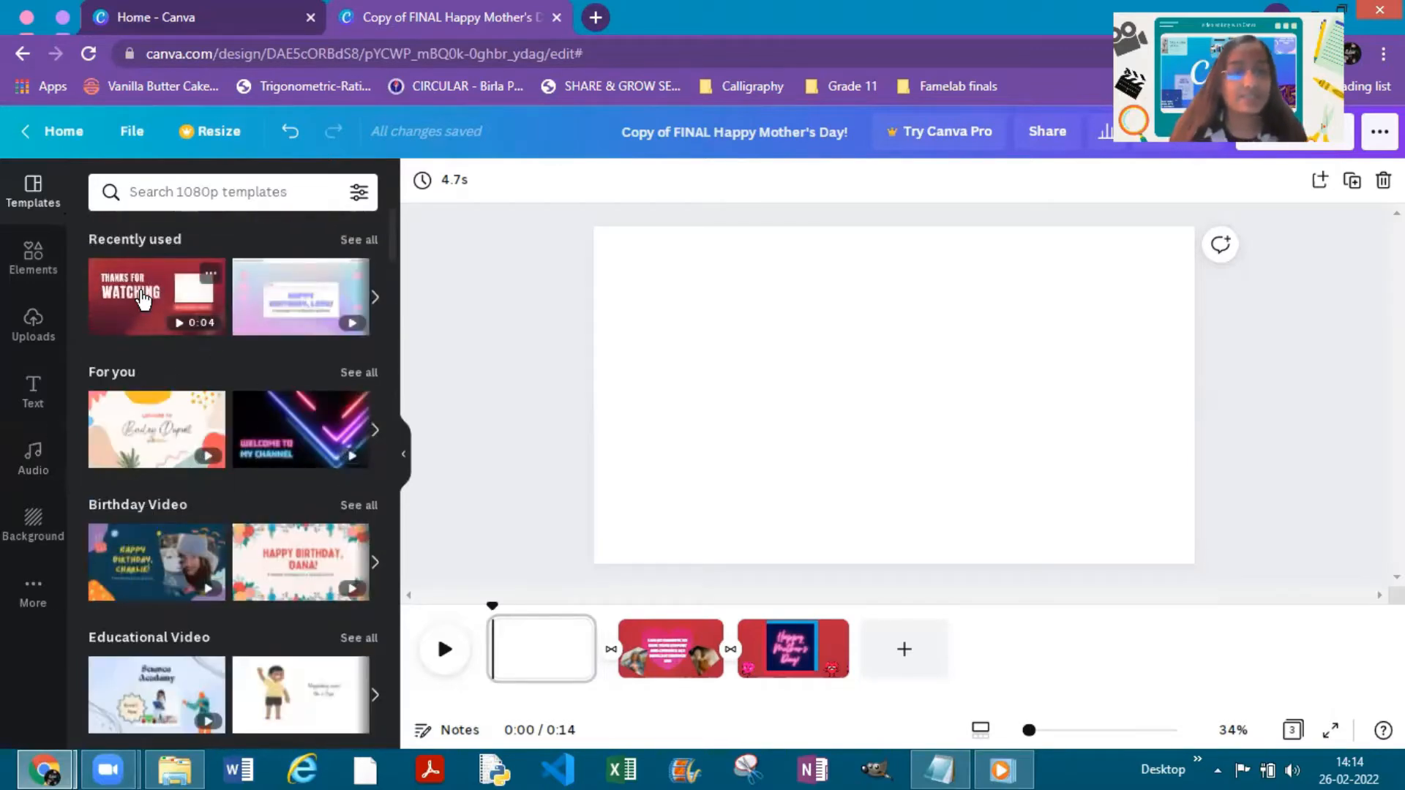
click(150, 313)
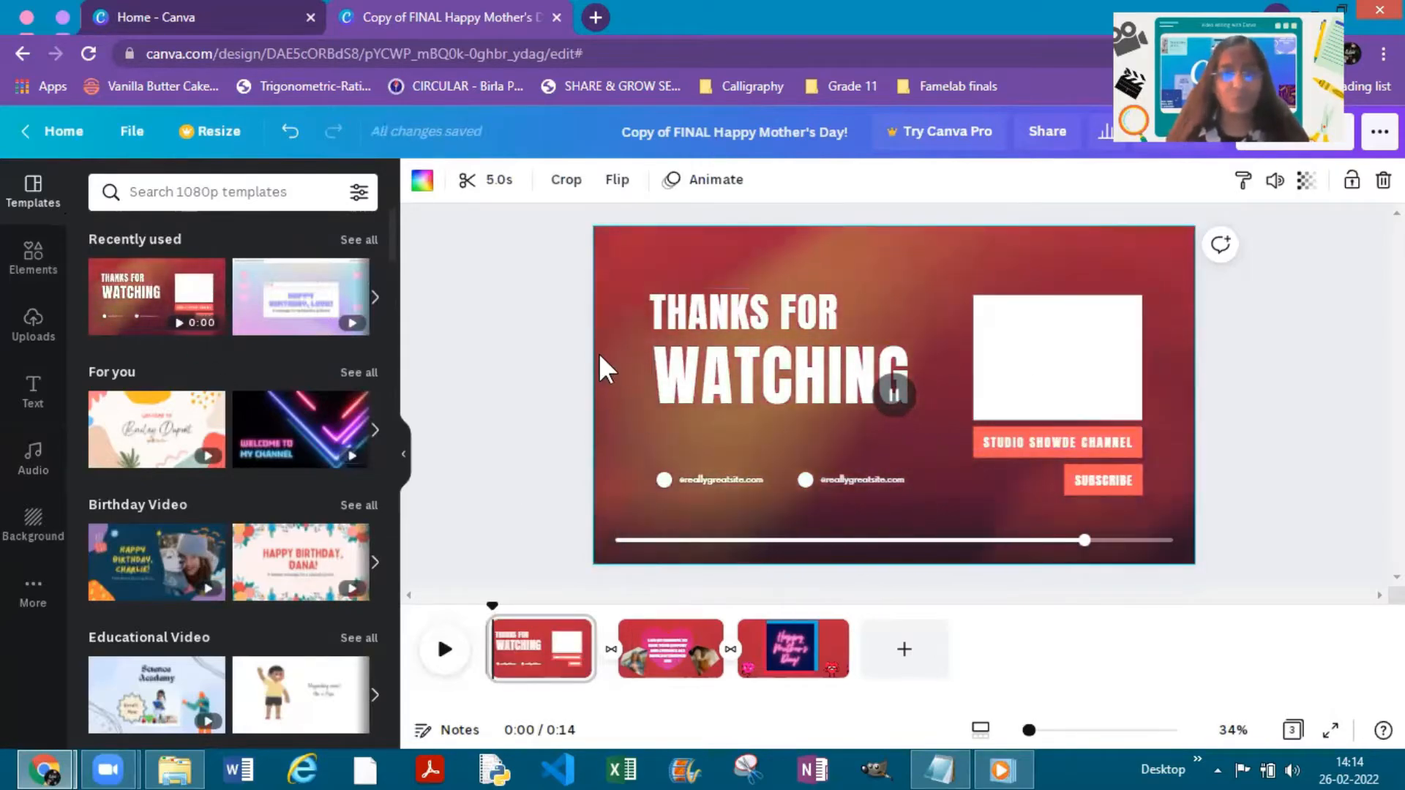
- Delete the "THANKS FOR" and "WATCHING" texts and the picture frame from the first page
click(770, 313)
key(Delete)
click(771, 394)
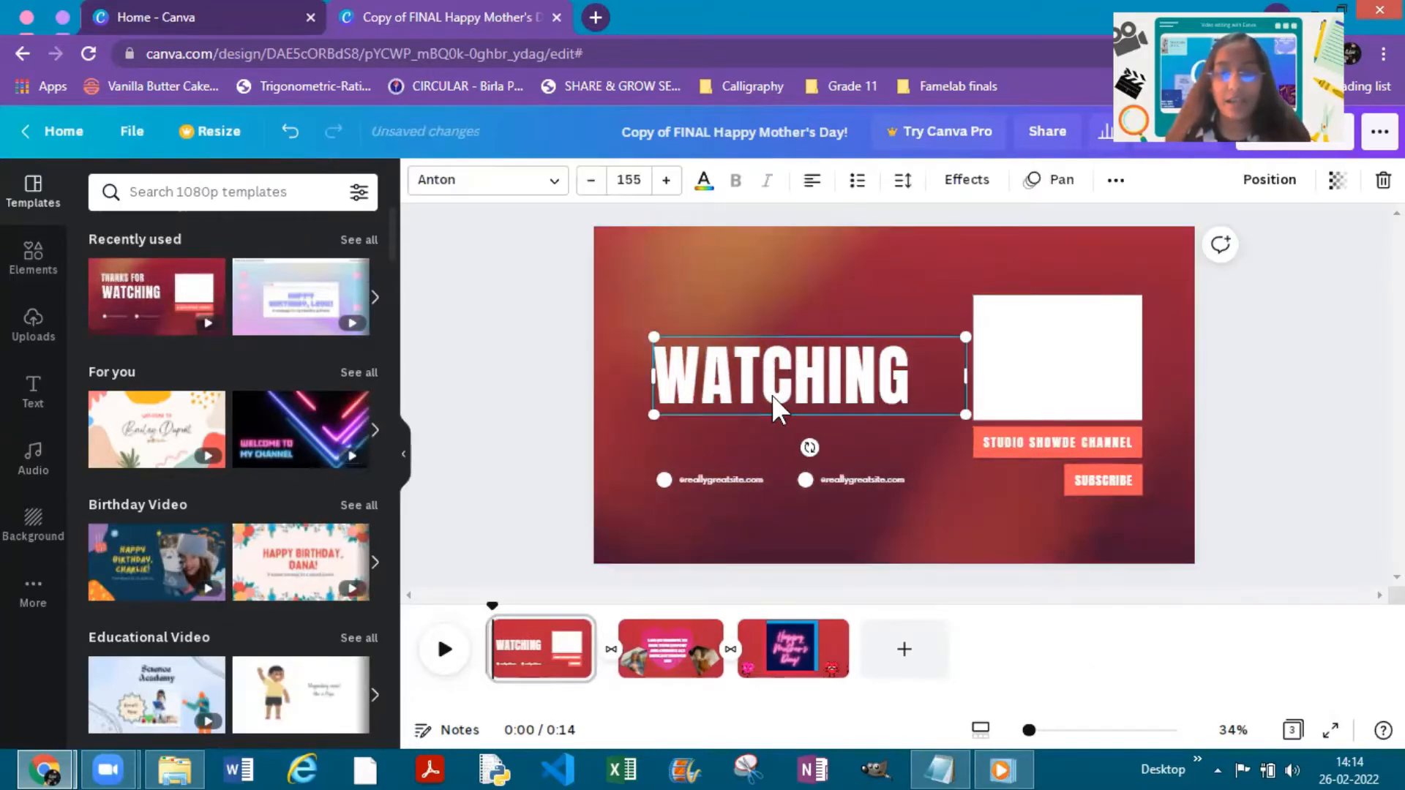
key(Delete)
click(1014, 365)
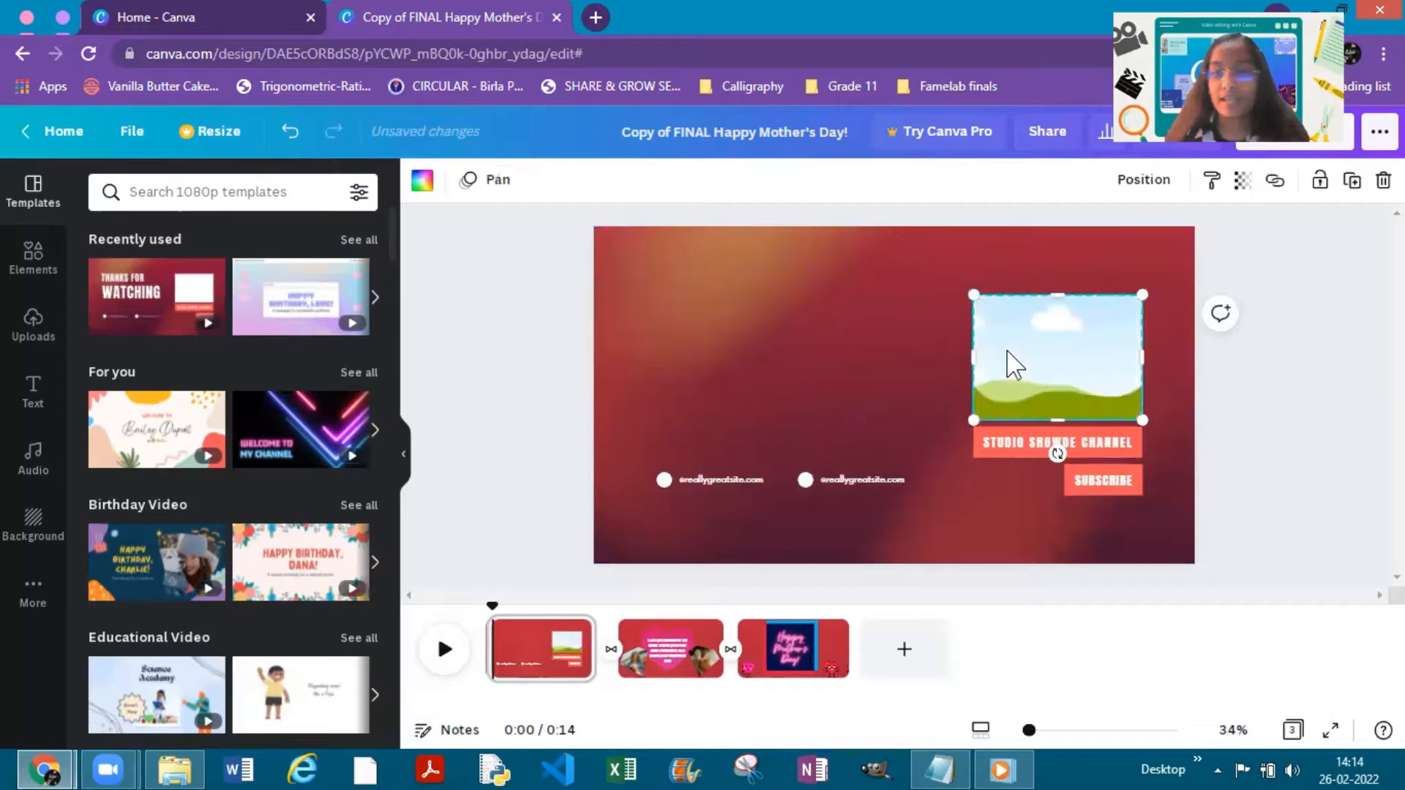
key(Delete)
- Delete the "STUDIO SHOWDE CHANNEL" and "SUBSCRIBE" labels together with their coloured boxes
click(1031, 433)
key(Delete)
click(1032, 433)
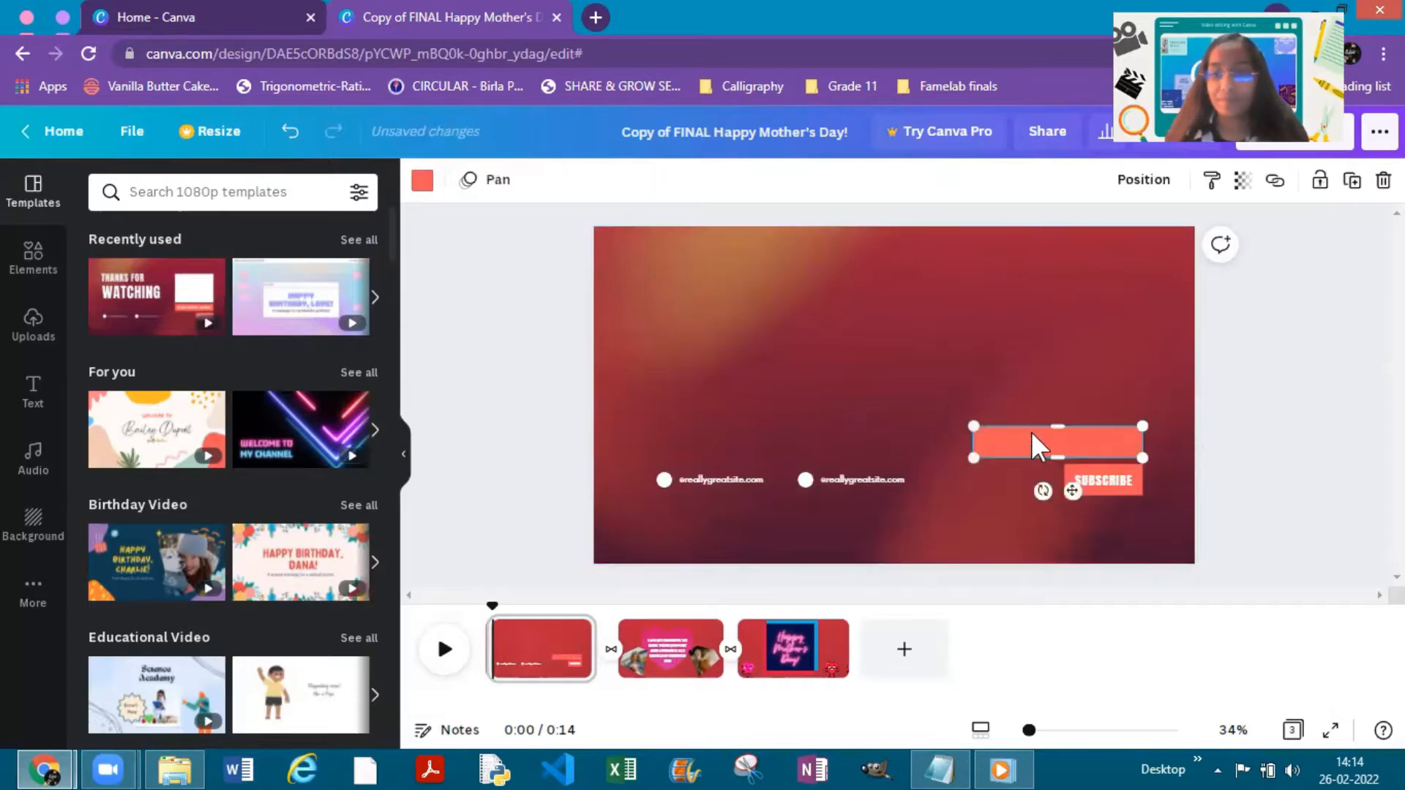
key(Delete)
click(1080, 472)
key(Delete)
click(1080, 471)
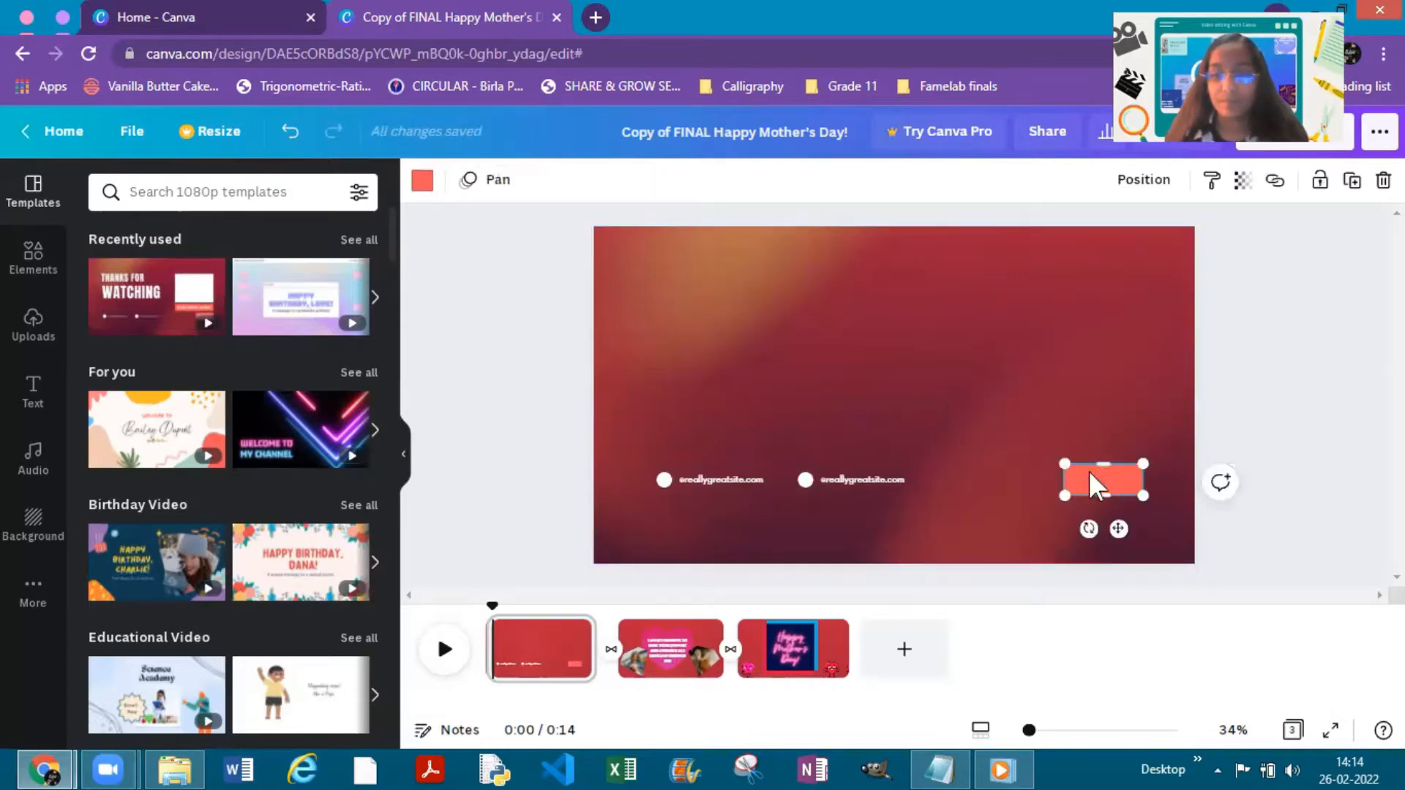
key(Delete)
- Delete both website handles and the white circles beside them, leaving only the video background
click(864, 481)
key(Delete)
click(806, 479)
key(Delete)
click(708, 479)
key(Delete)
click(668, 479)
key(Delete)
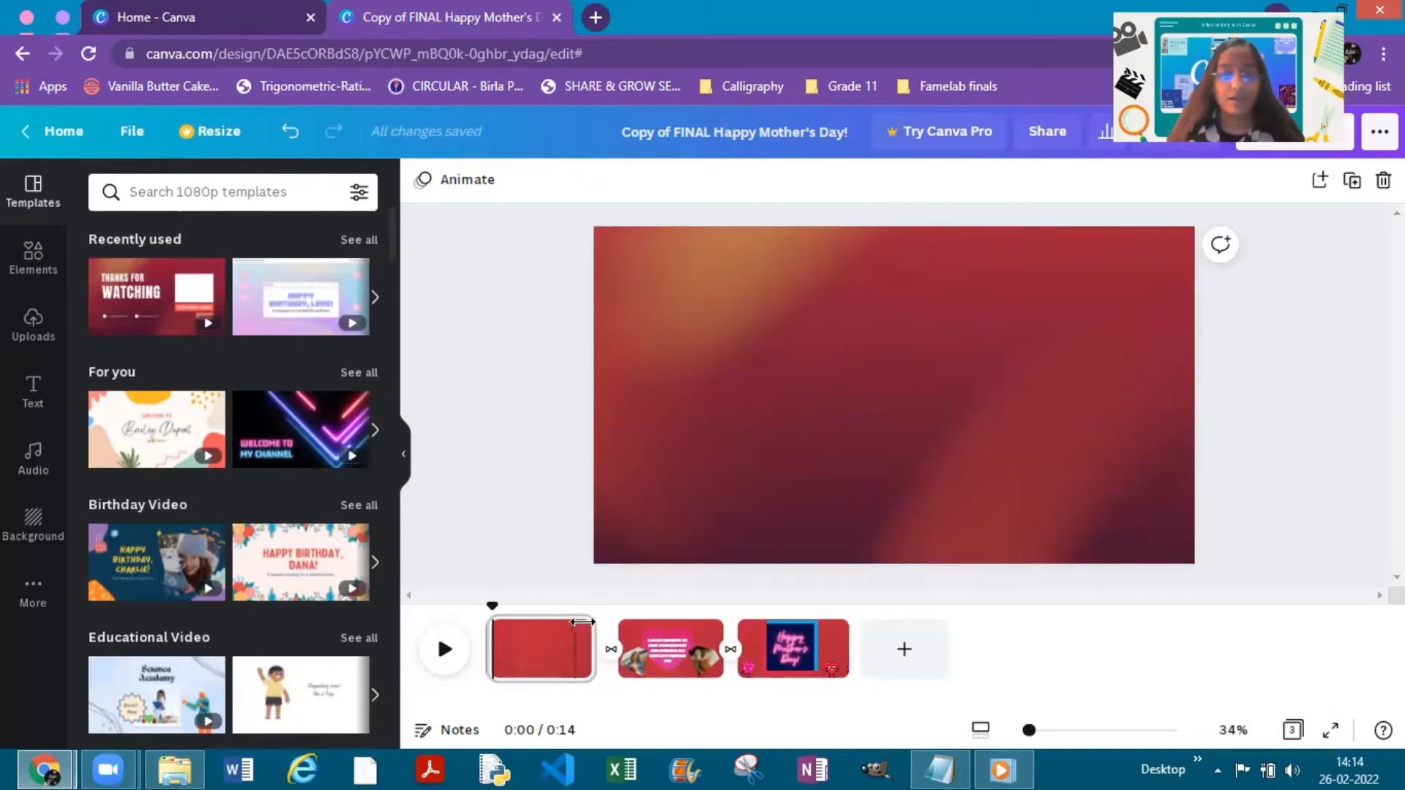
- Duplicate the first page of the video
mouse_move(573, 638)
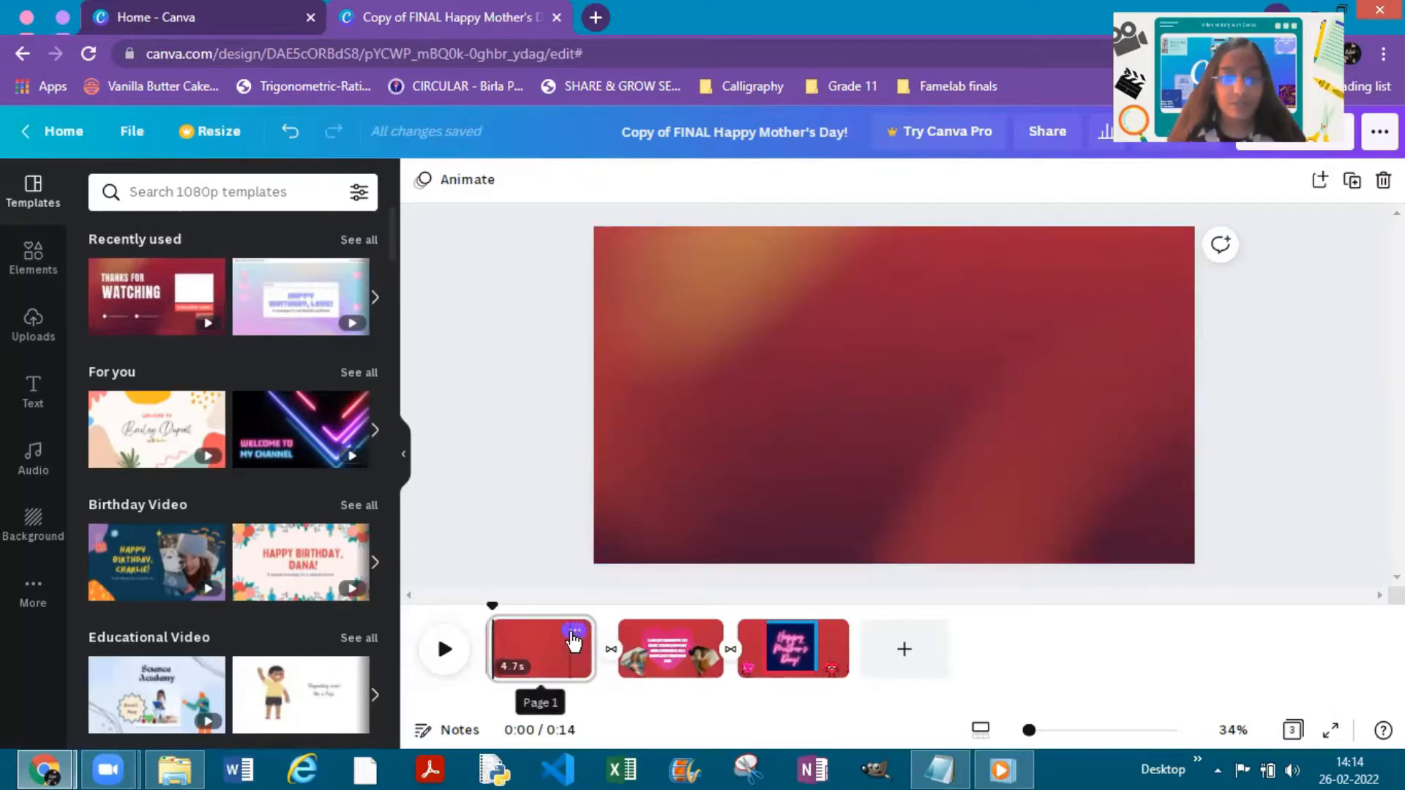
click(573, 633)
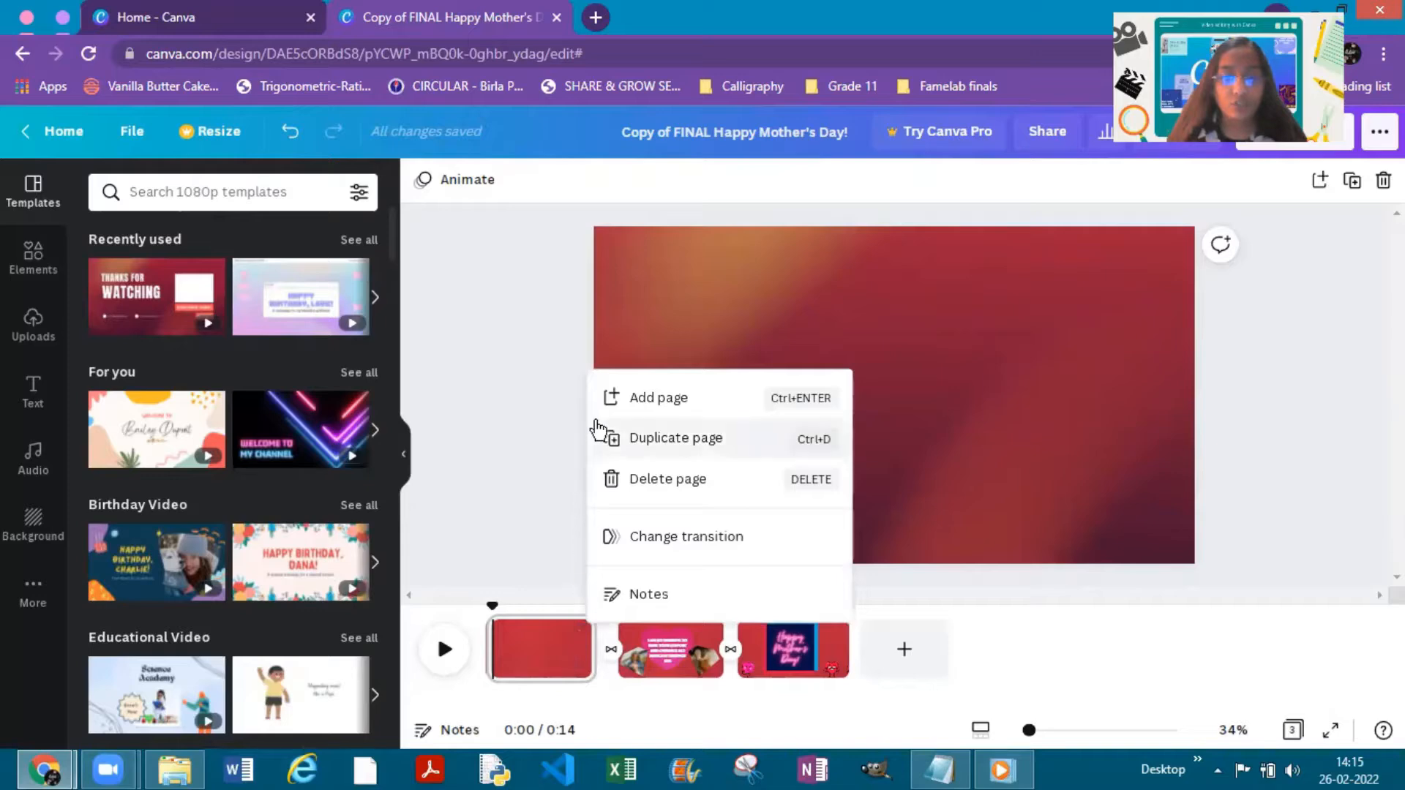
click(644, 438)
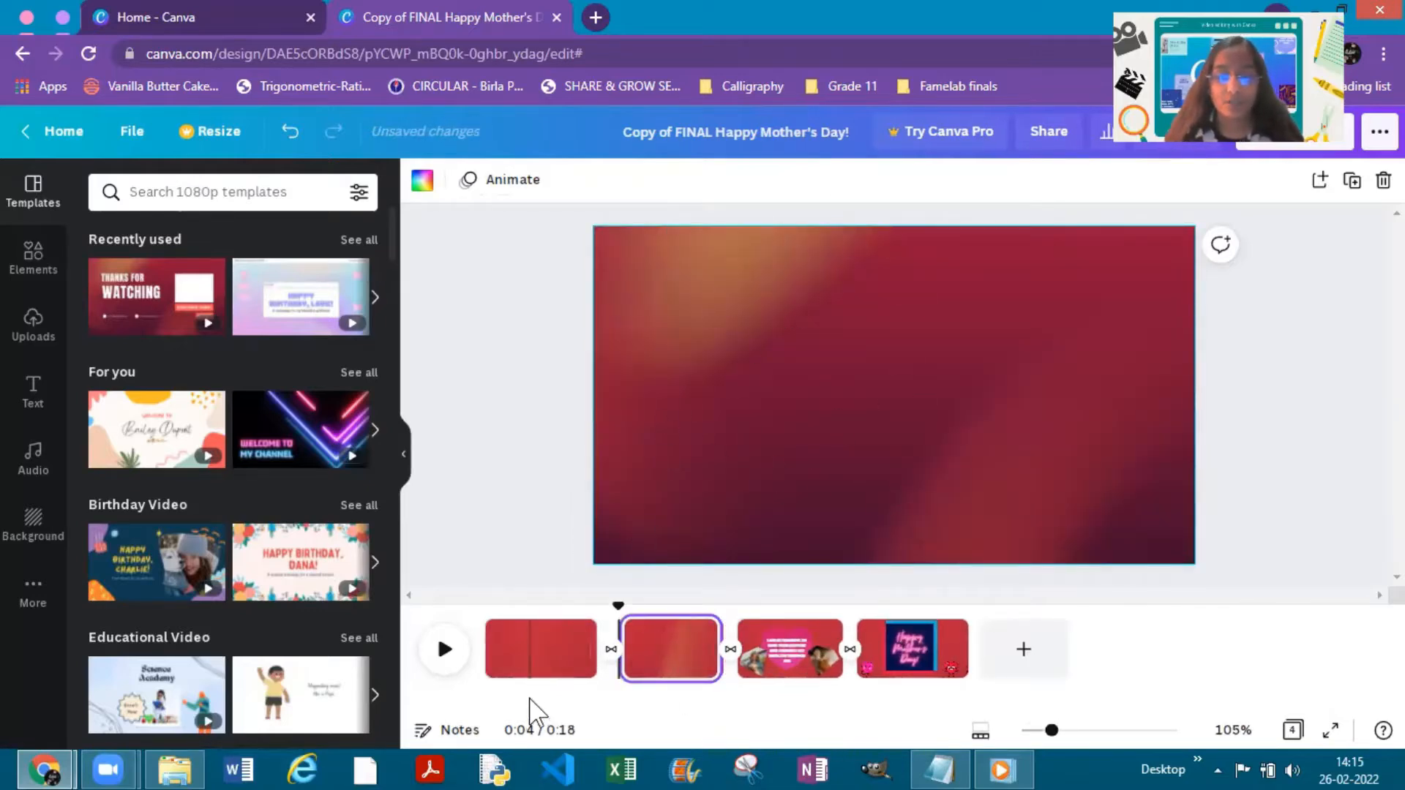
- Preview the first page's animated background from its start, stop playback and return the playhead to the beginning
click(524, 649)
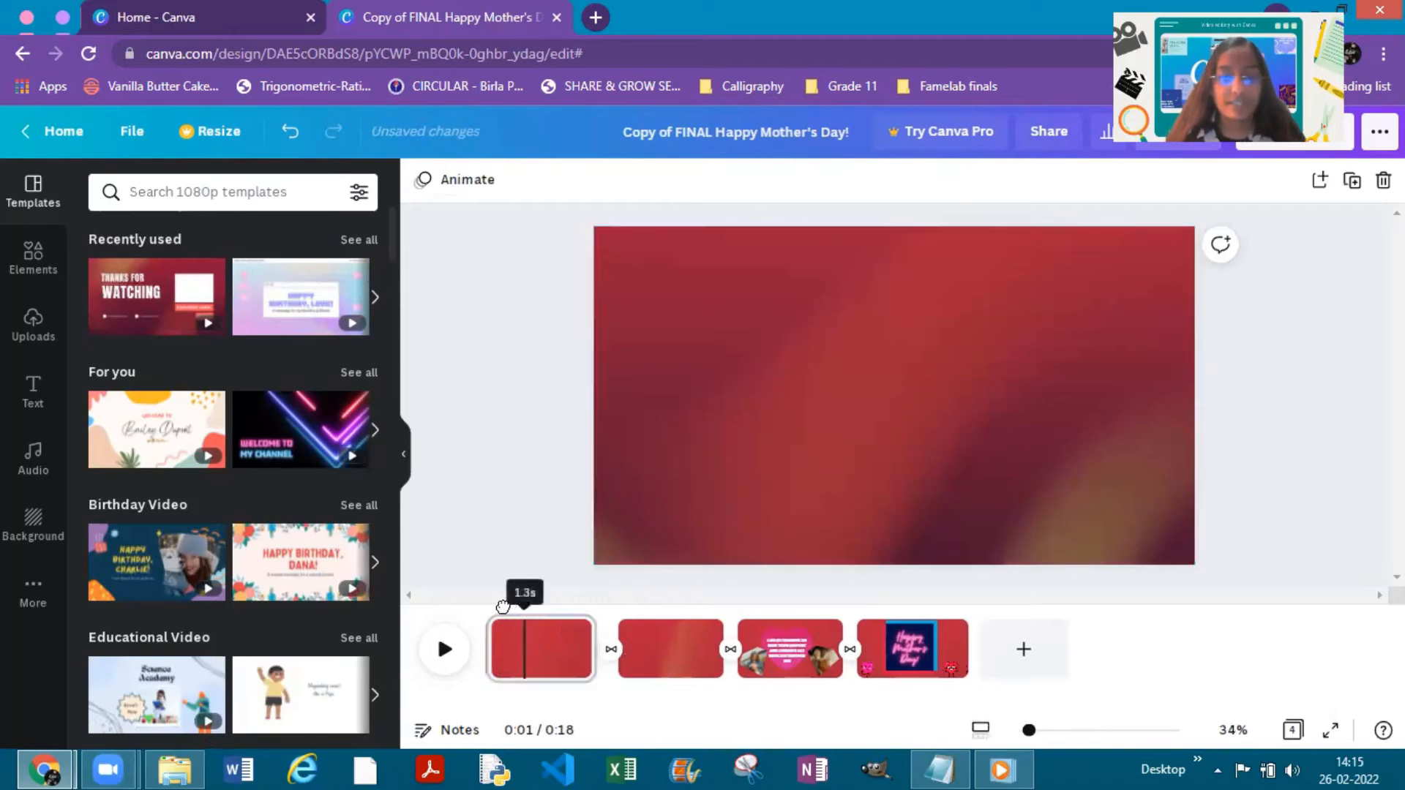
drag(521, 604, 491, 604)
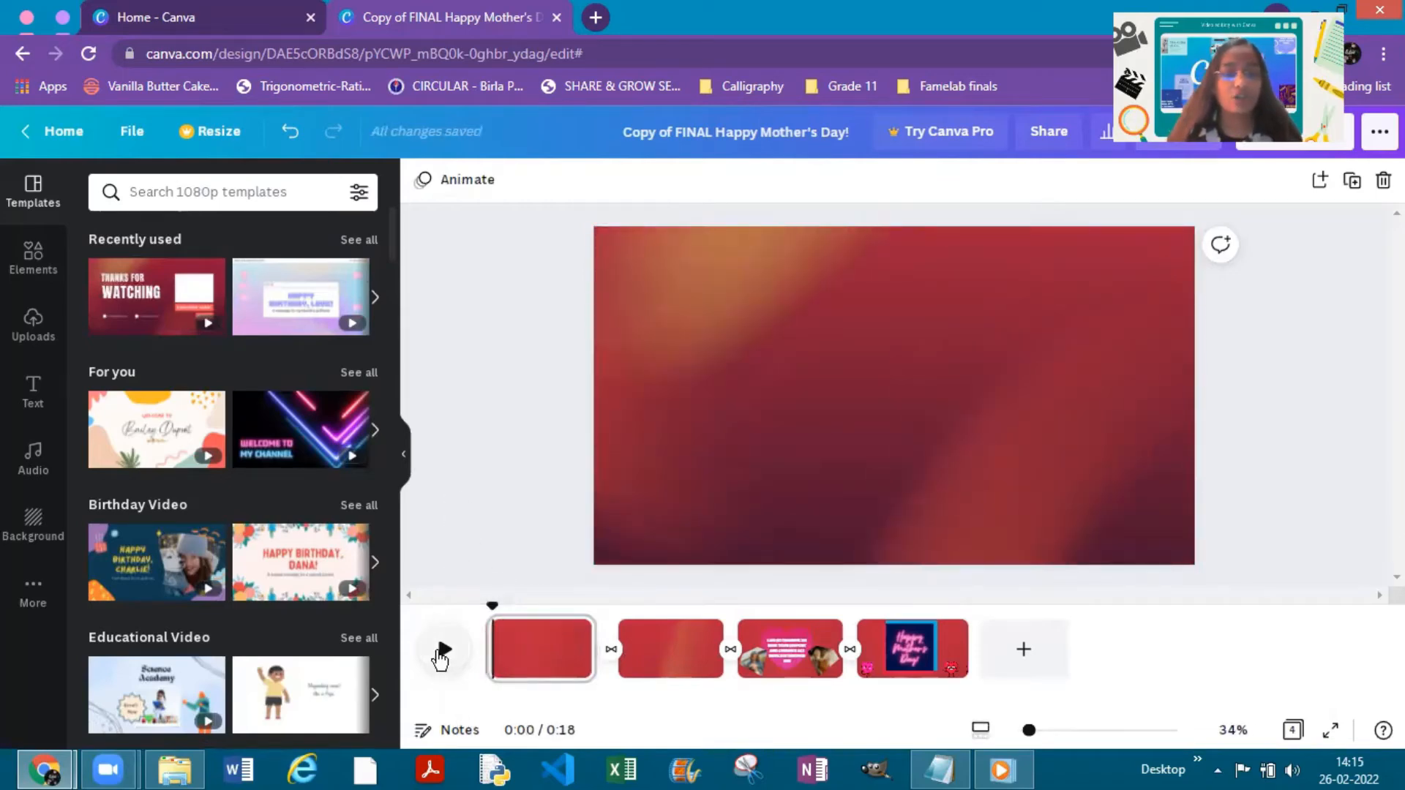
click(443, 649)
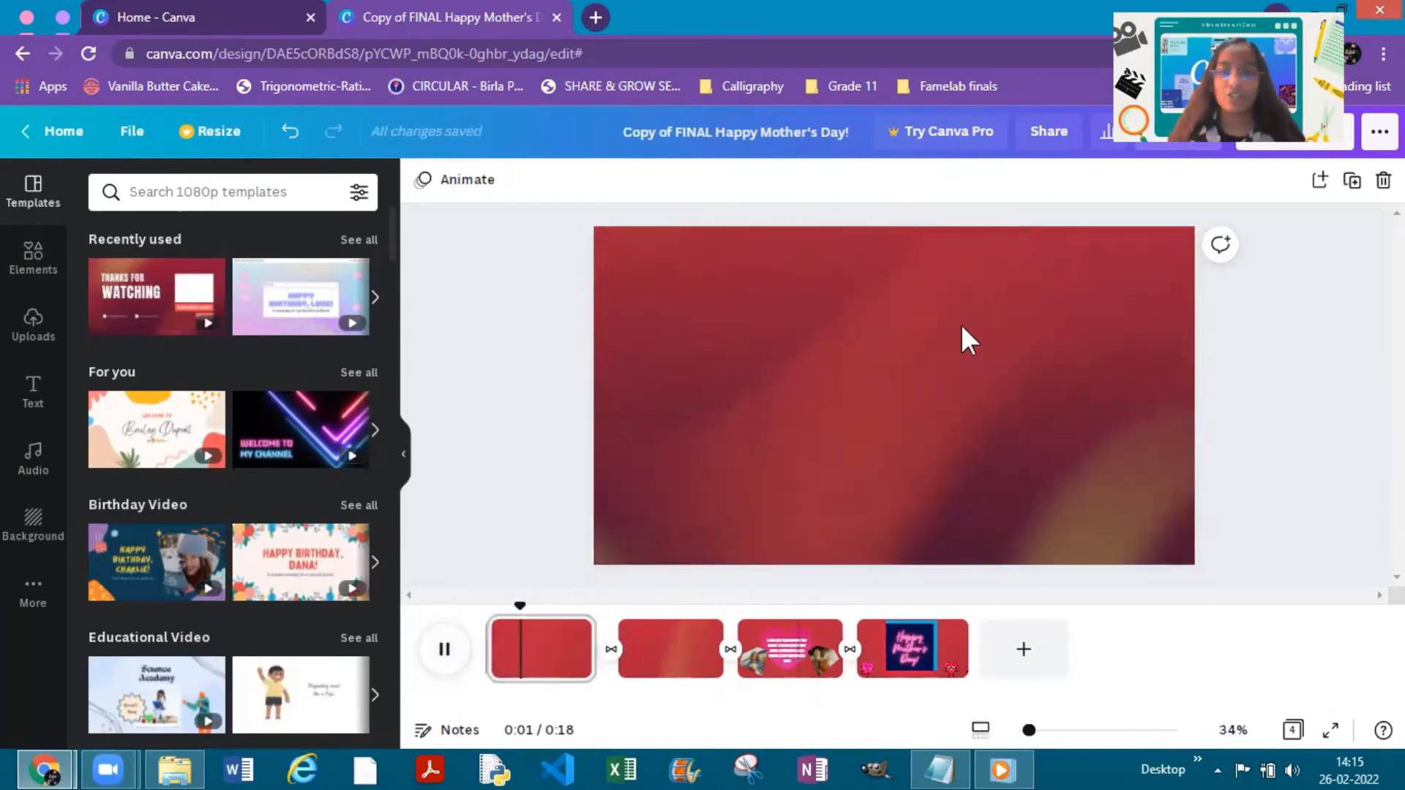
click(443, 650)
drag(572, 603, 489, 590)
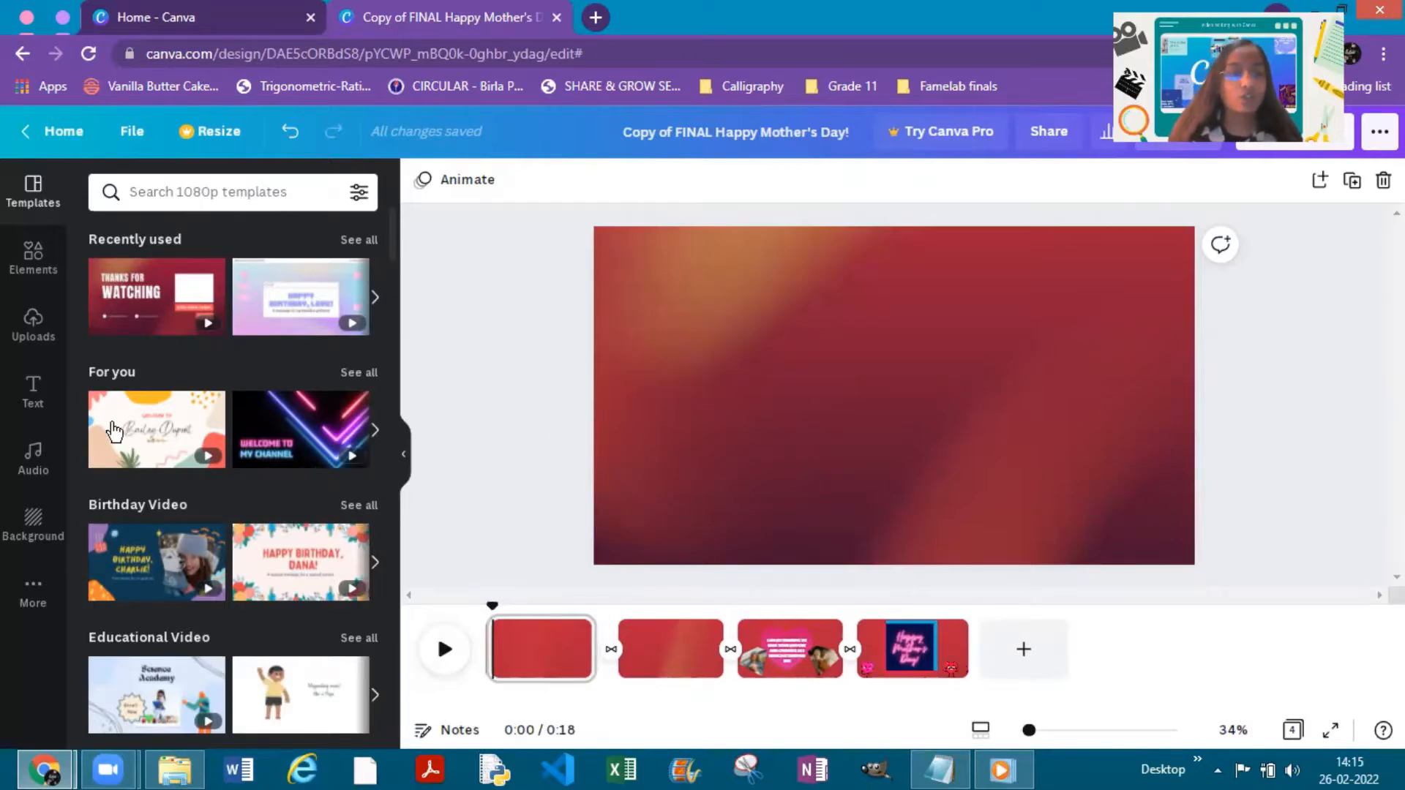
- Look through the text headings and font combinations for the first page
click(43, 404)
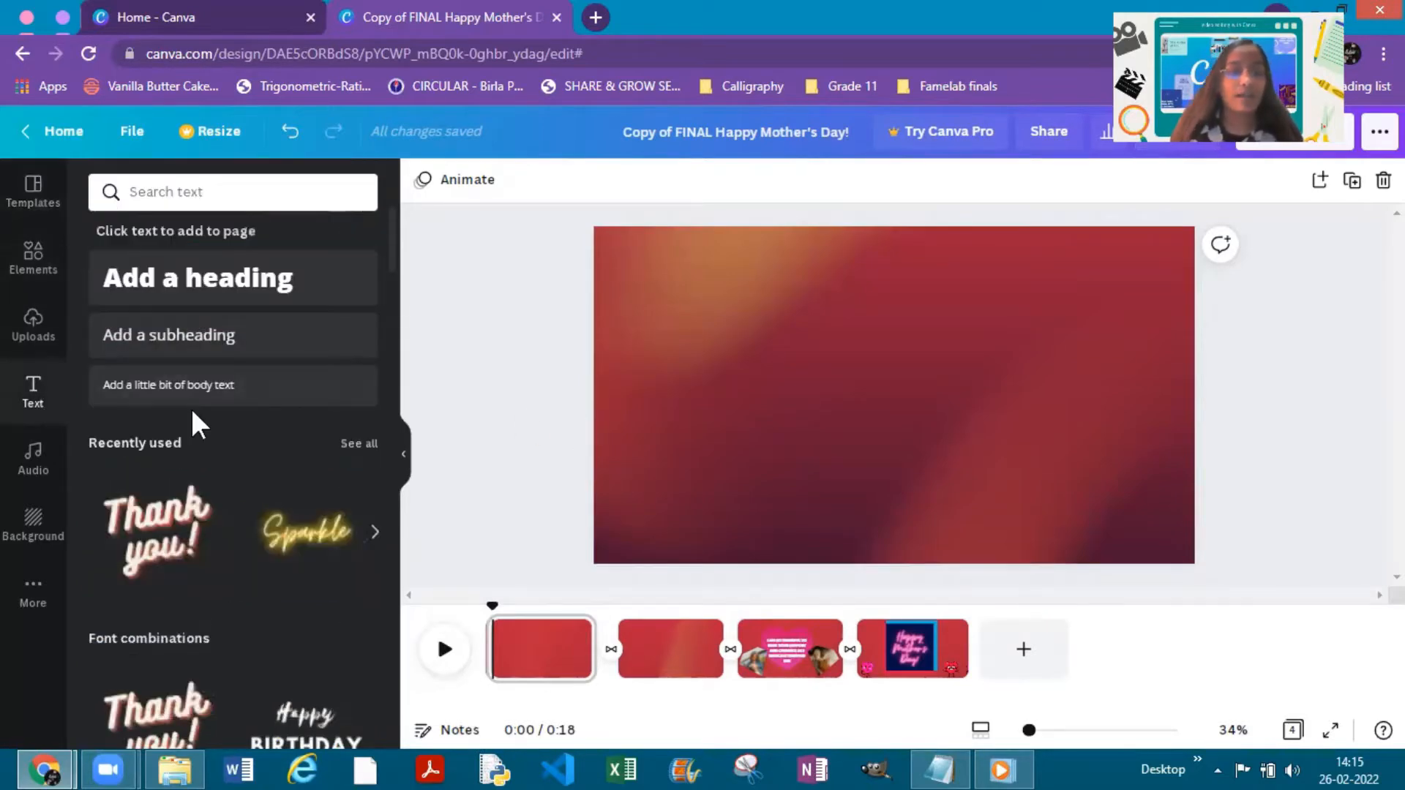
scroll(241, 471, down, 5)
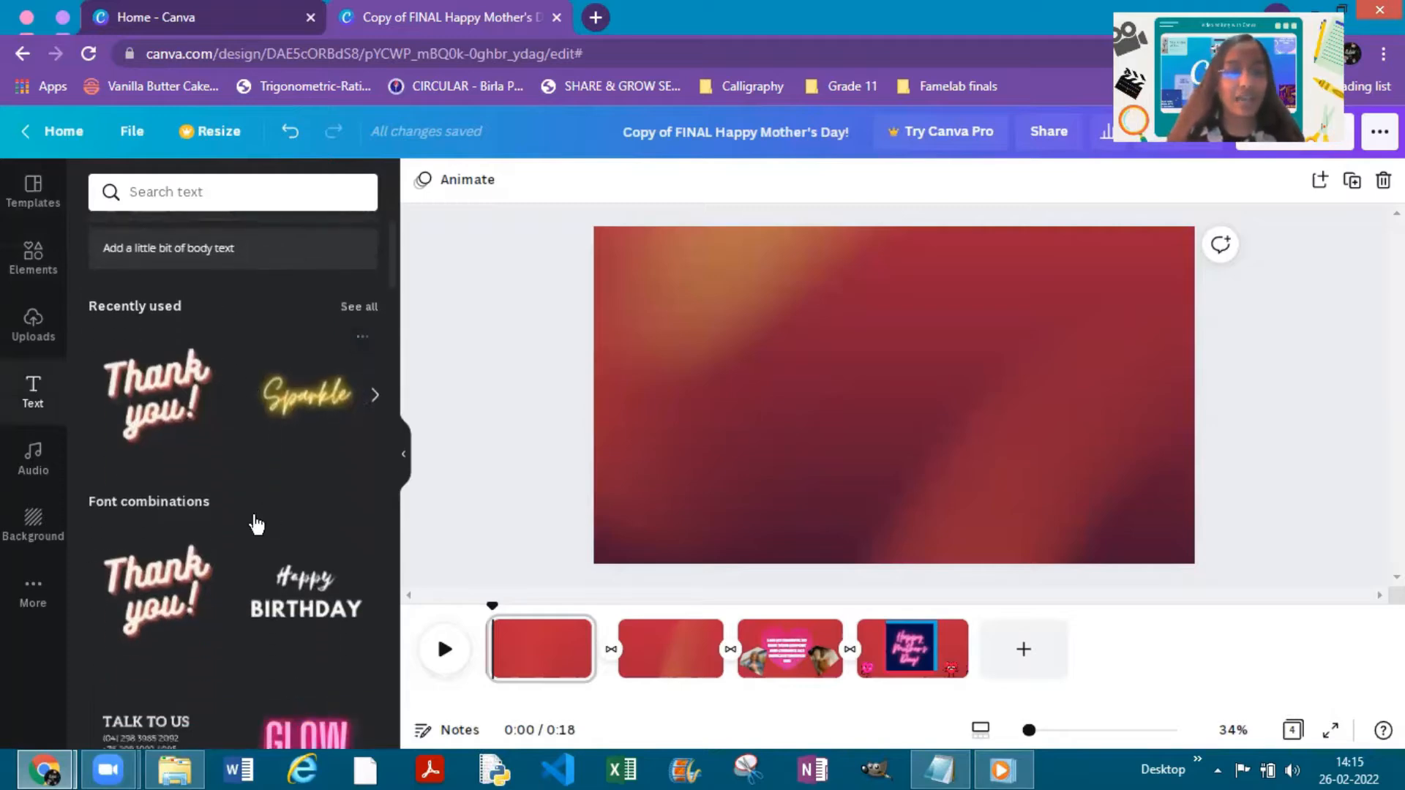
scroll(200, 483, down, 5)
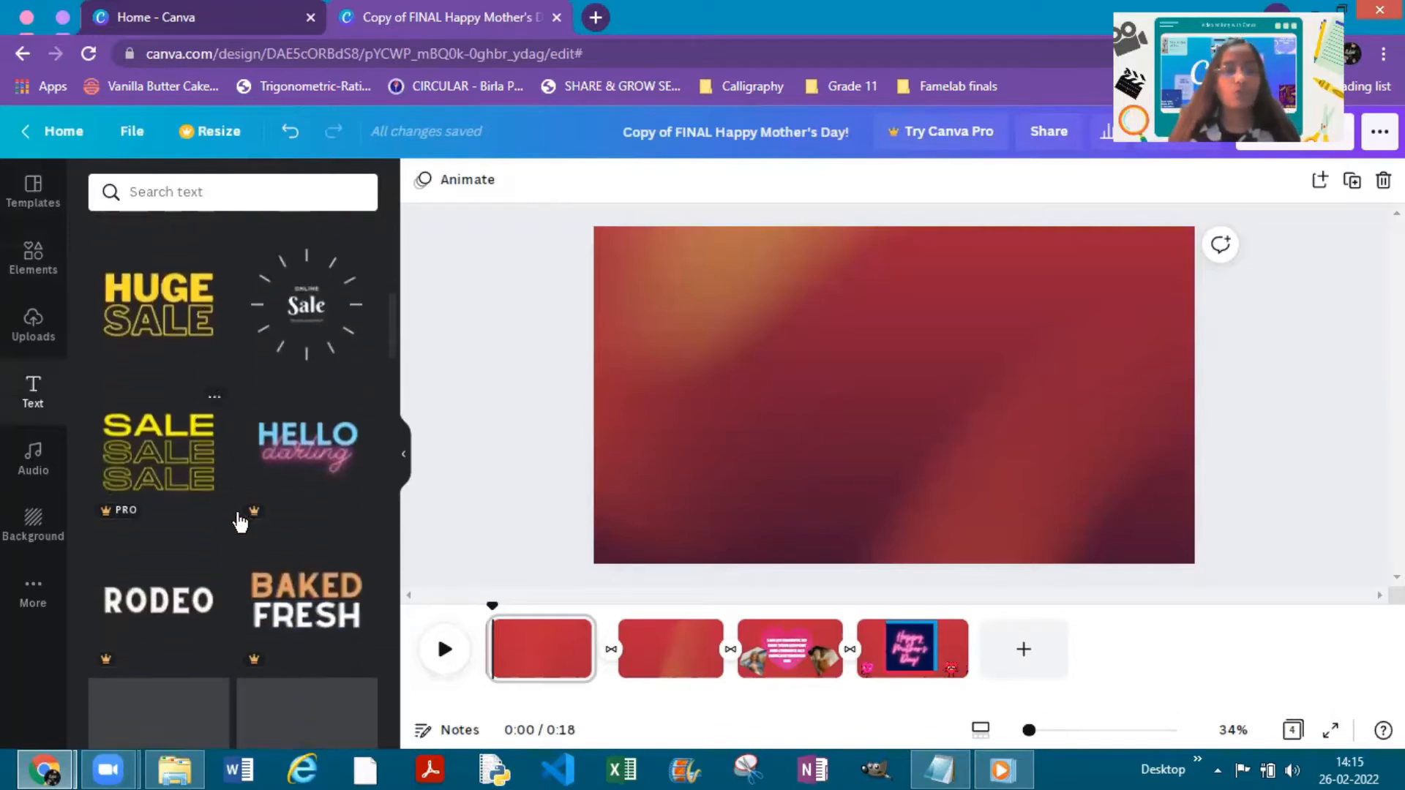
scroll(272, 559, up, 10)
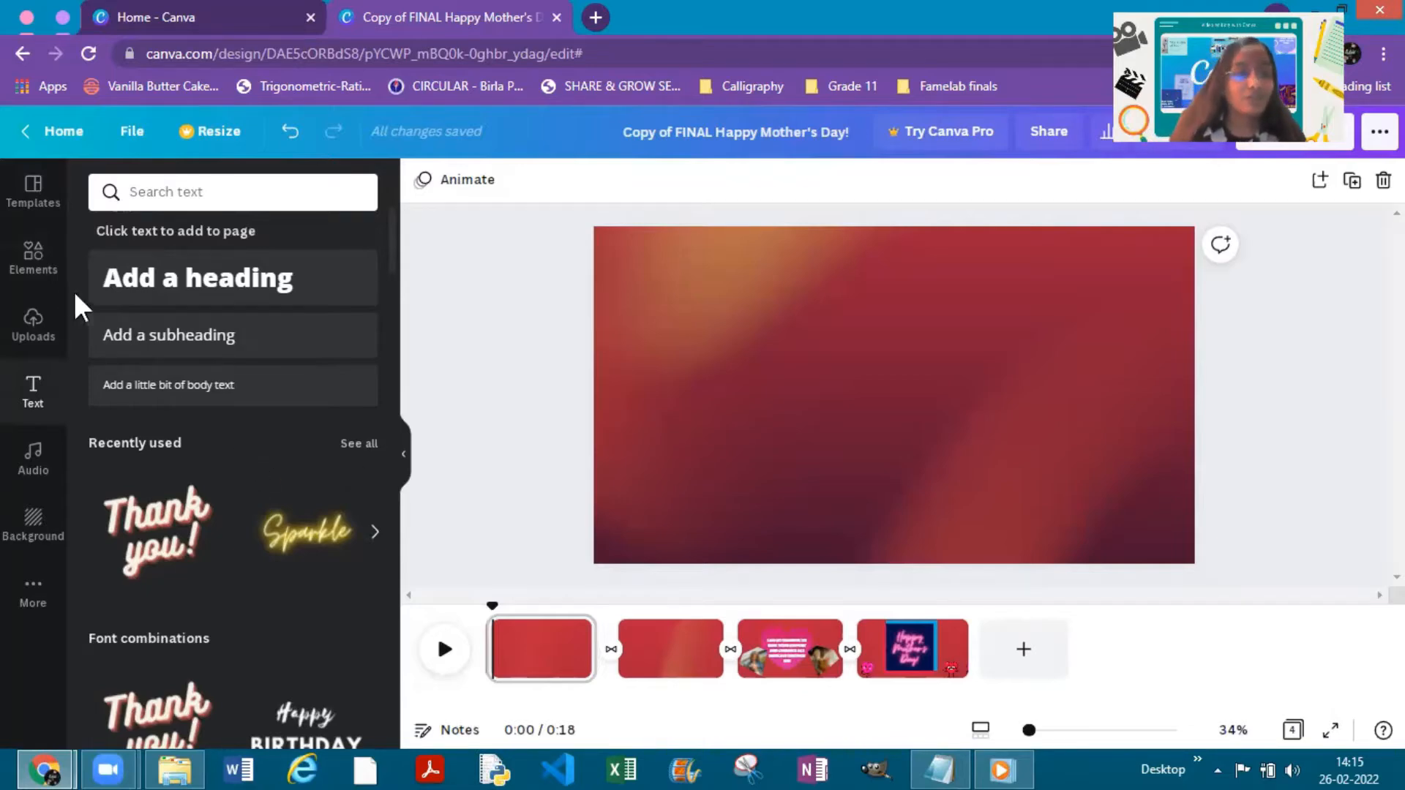
- Search the elements for "frames", try the scalloped circular frame on the first page and delete it
click(36, 278)
click(287, 193)
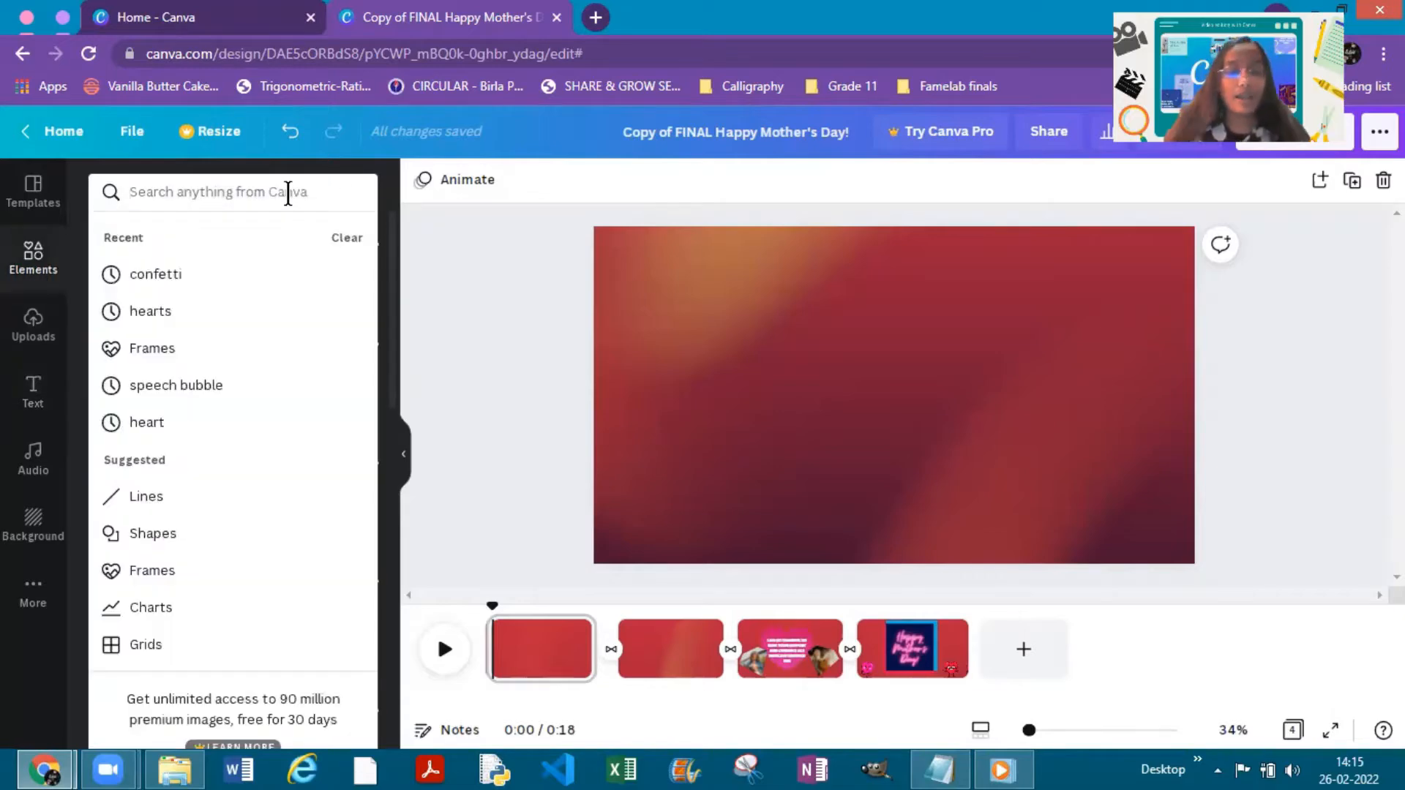
text(frames)
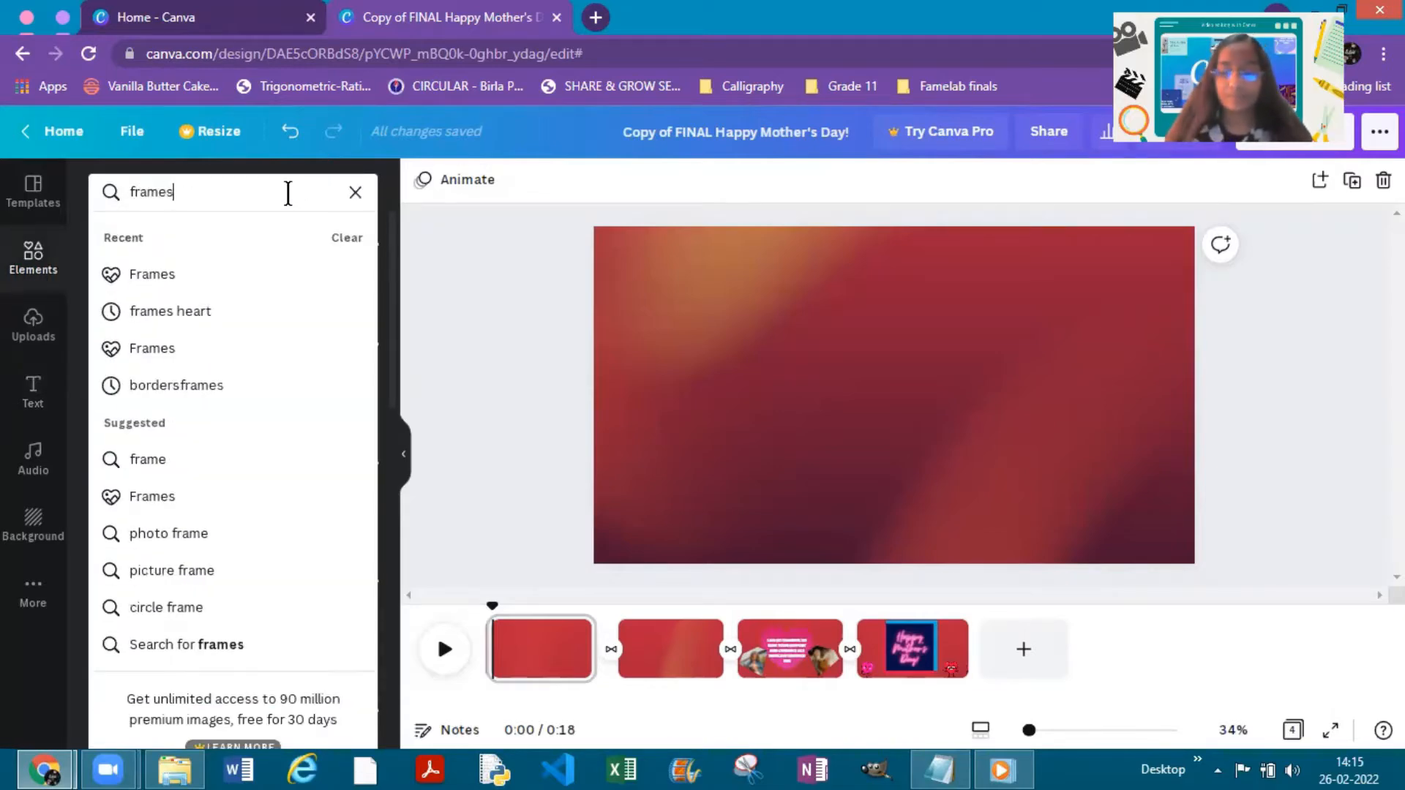
key(Return)
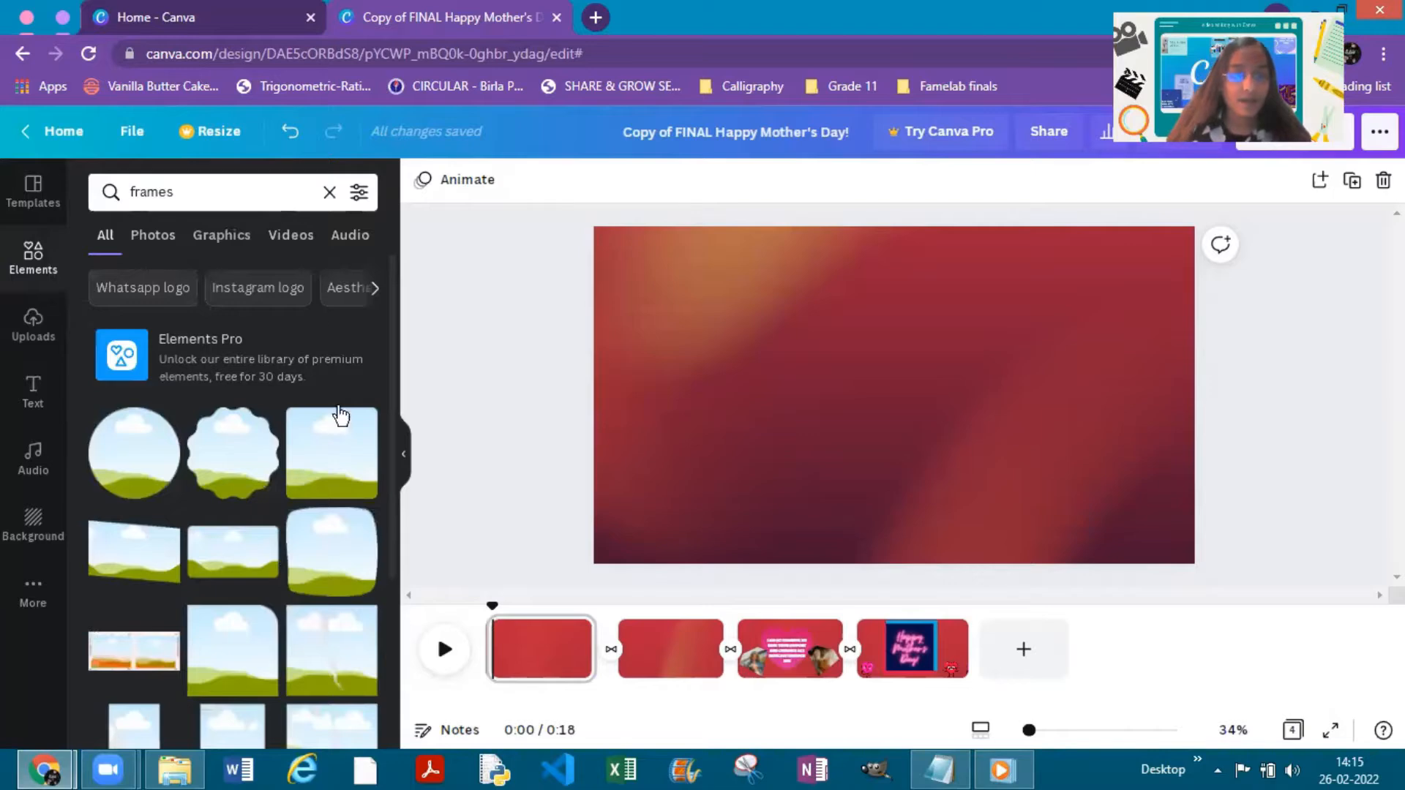
scroll(293, 578, down, 5)
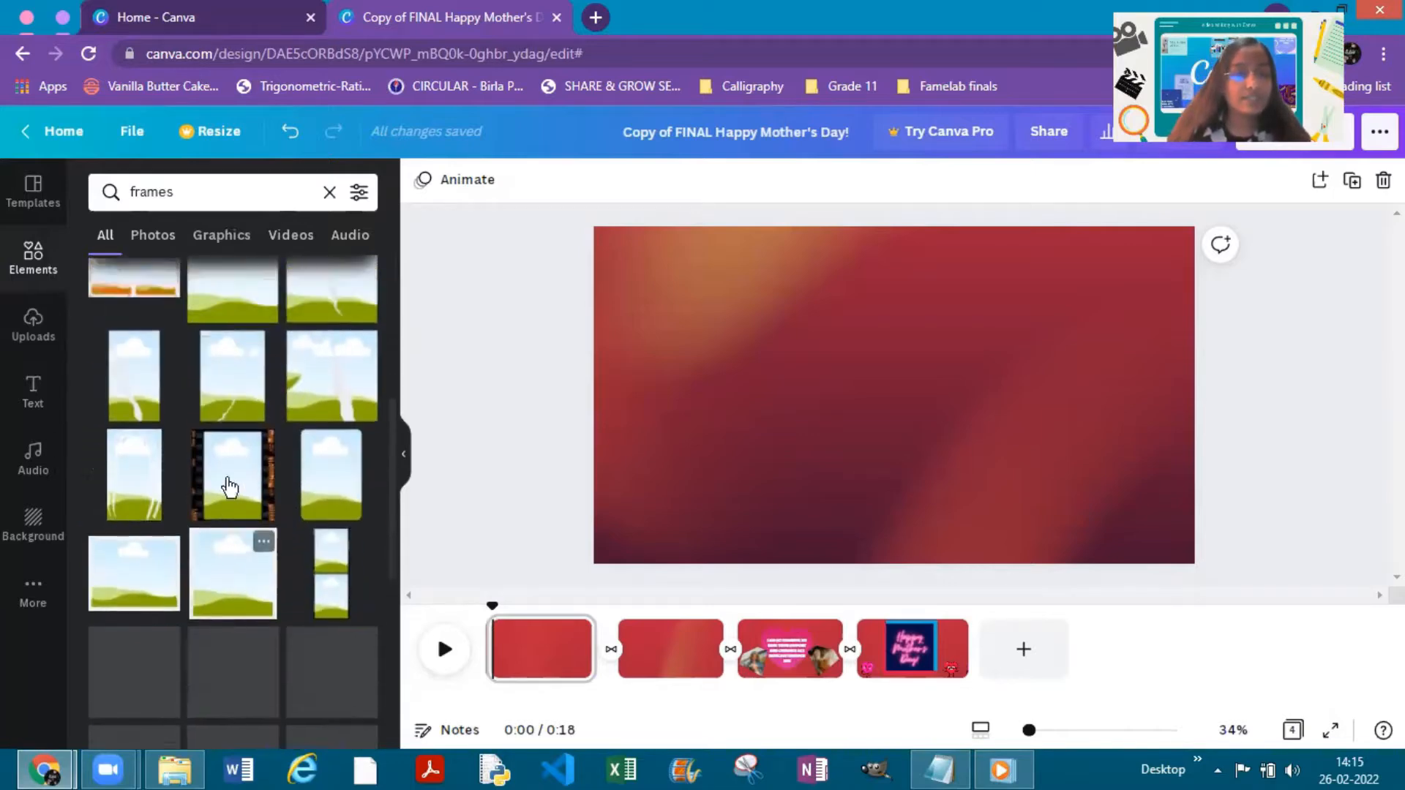
scroll(231, 487, up, 5)
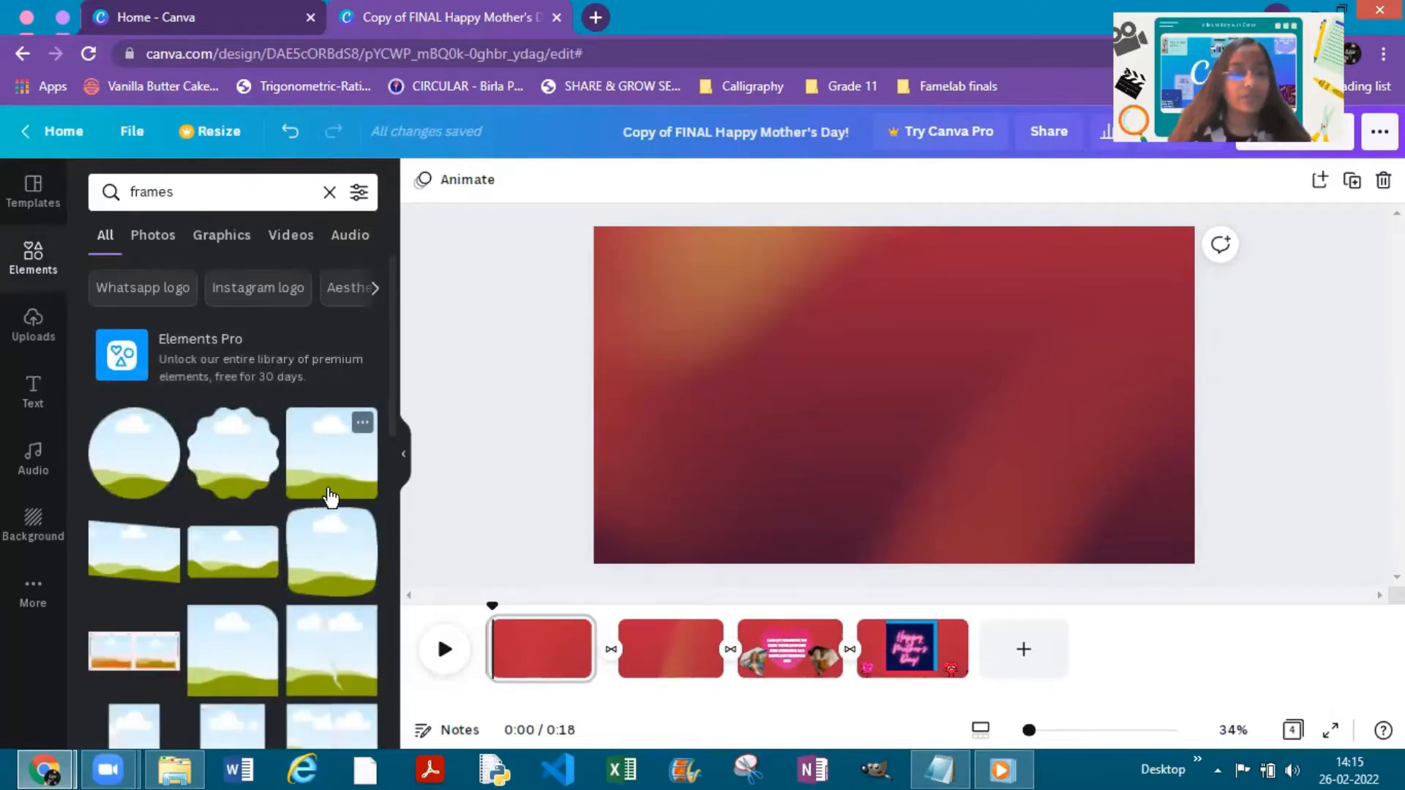
click(245, 477)
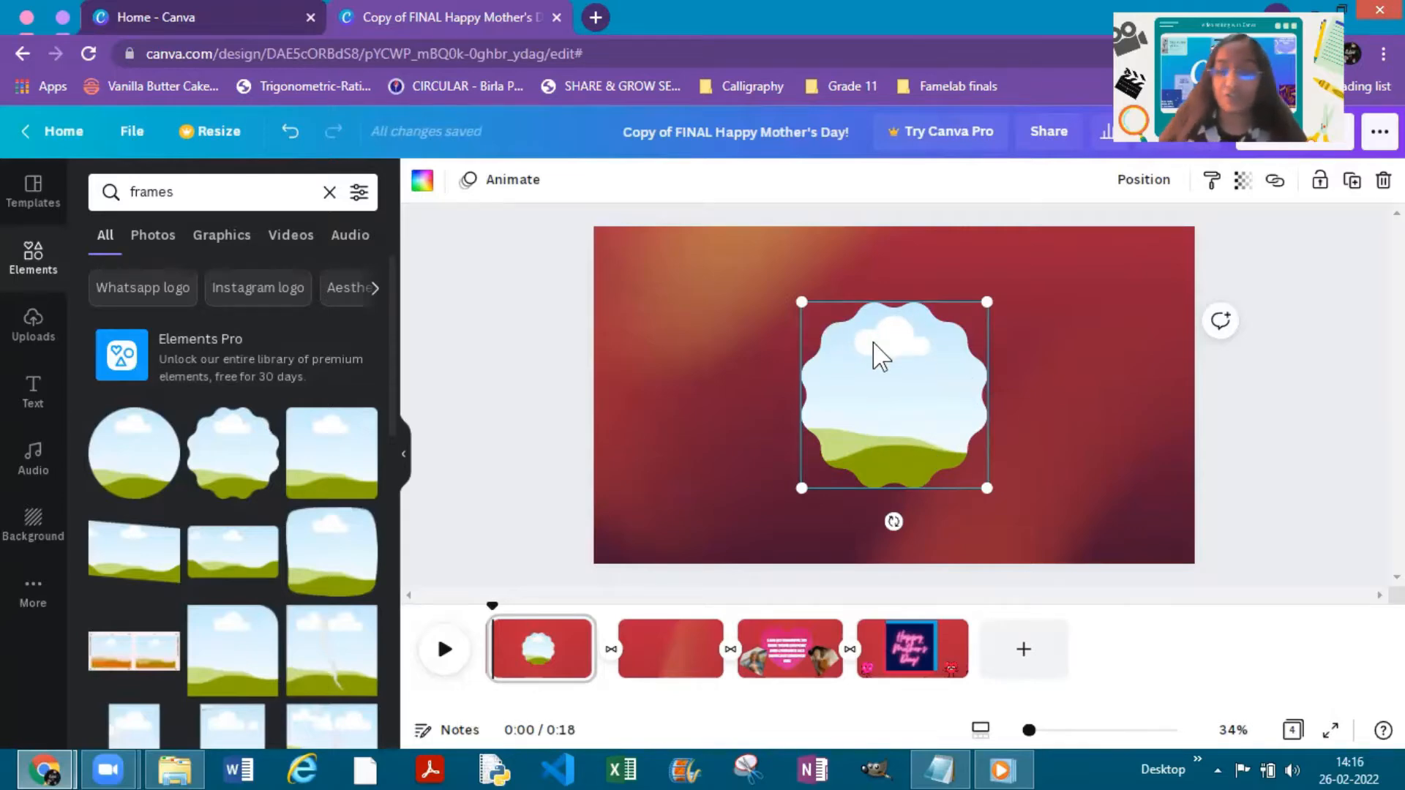
key(Delete)
- Add the letter H frame to the first page, shrink it and place it in the page's upper-left area
scroll(188, 476, down, 5)
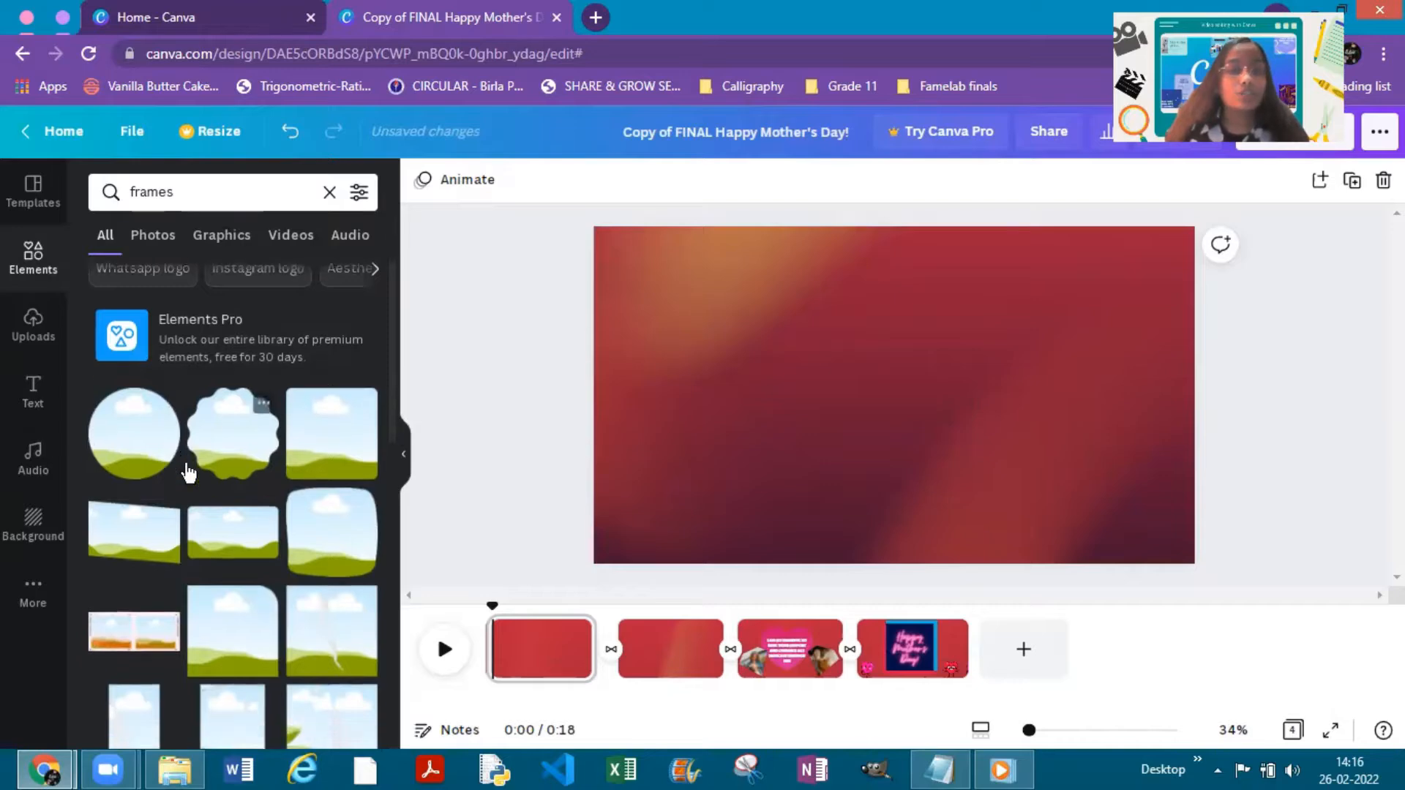
scroll(188, 476, down, 5)
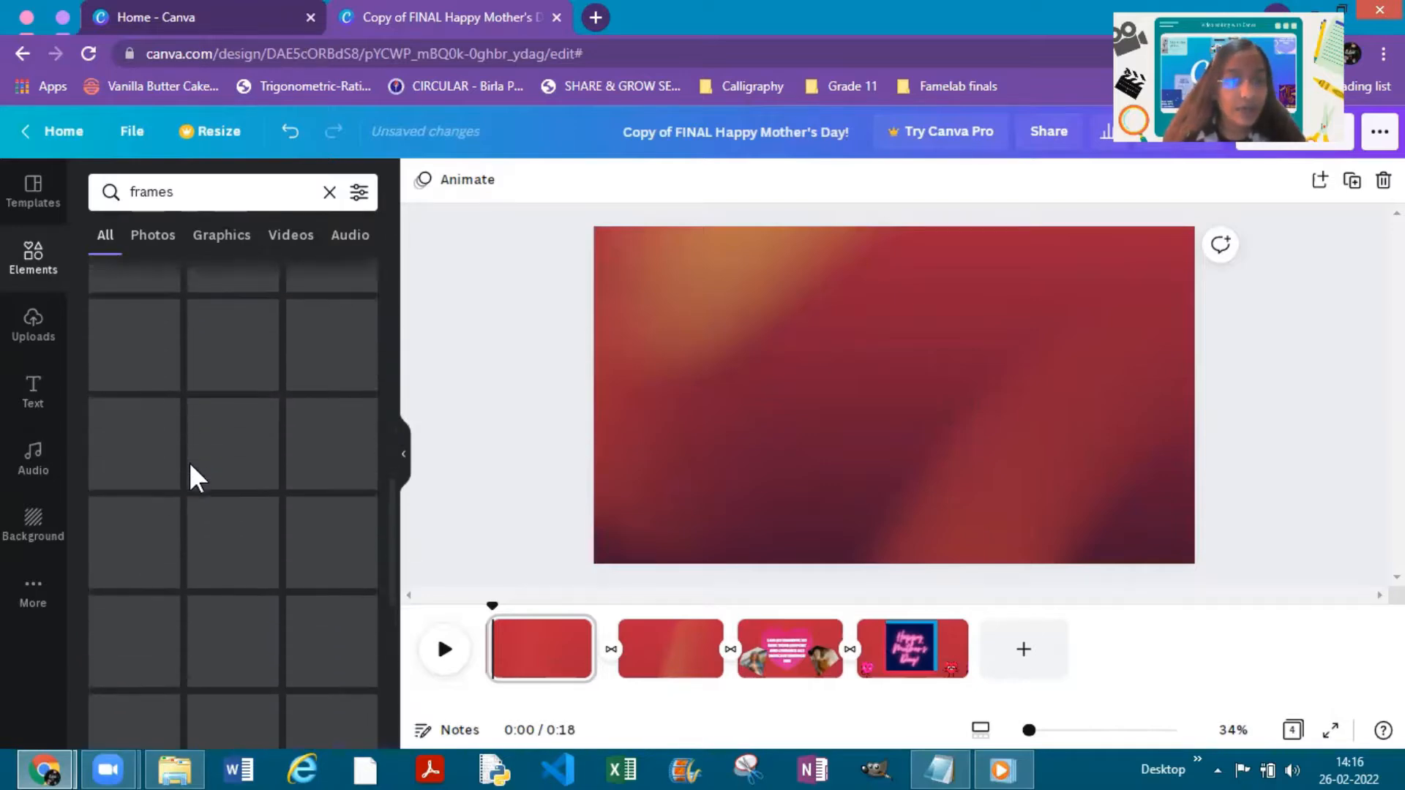
scroll(189, 462, down, 5)
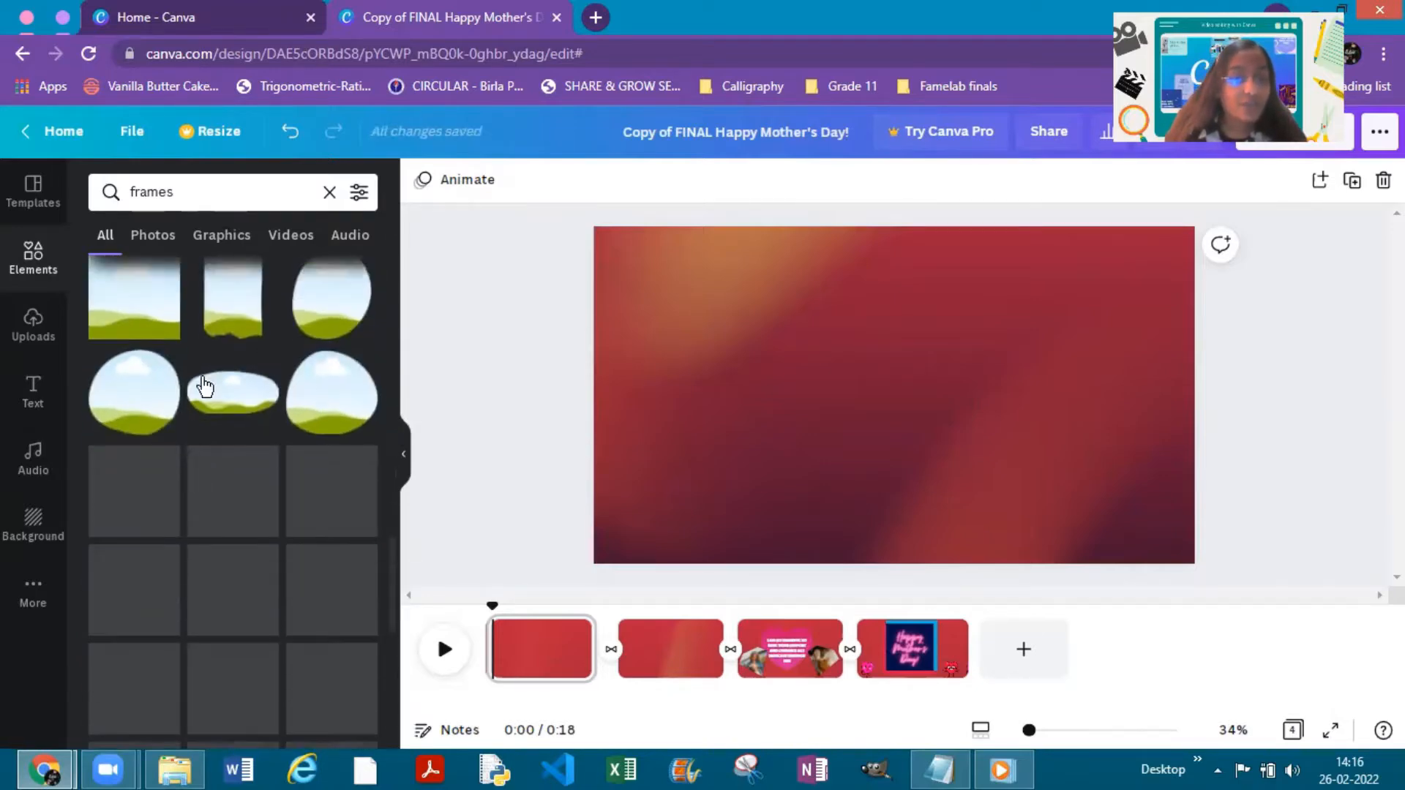
scroll(232, 469, down, 10)
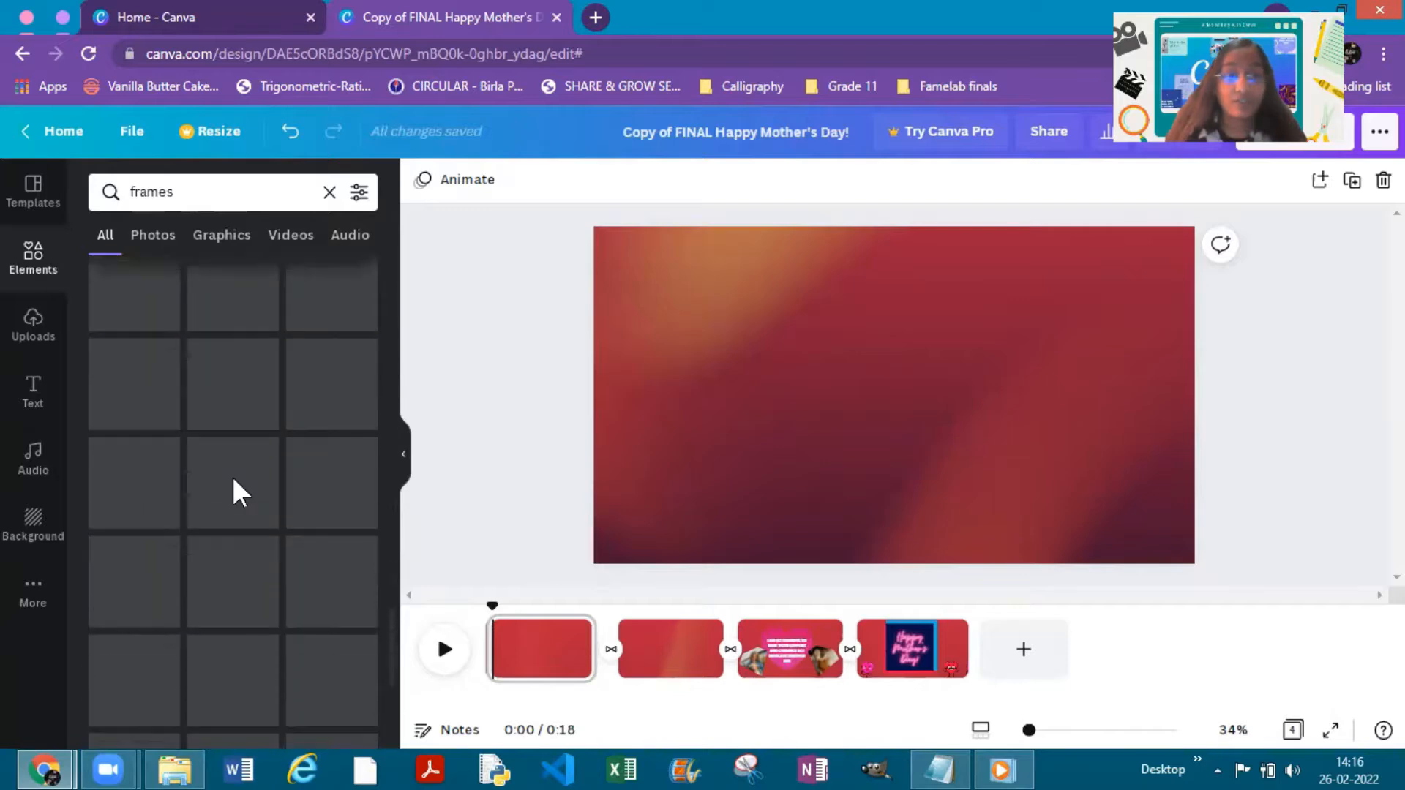
scroll(229, 486, down, 4)
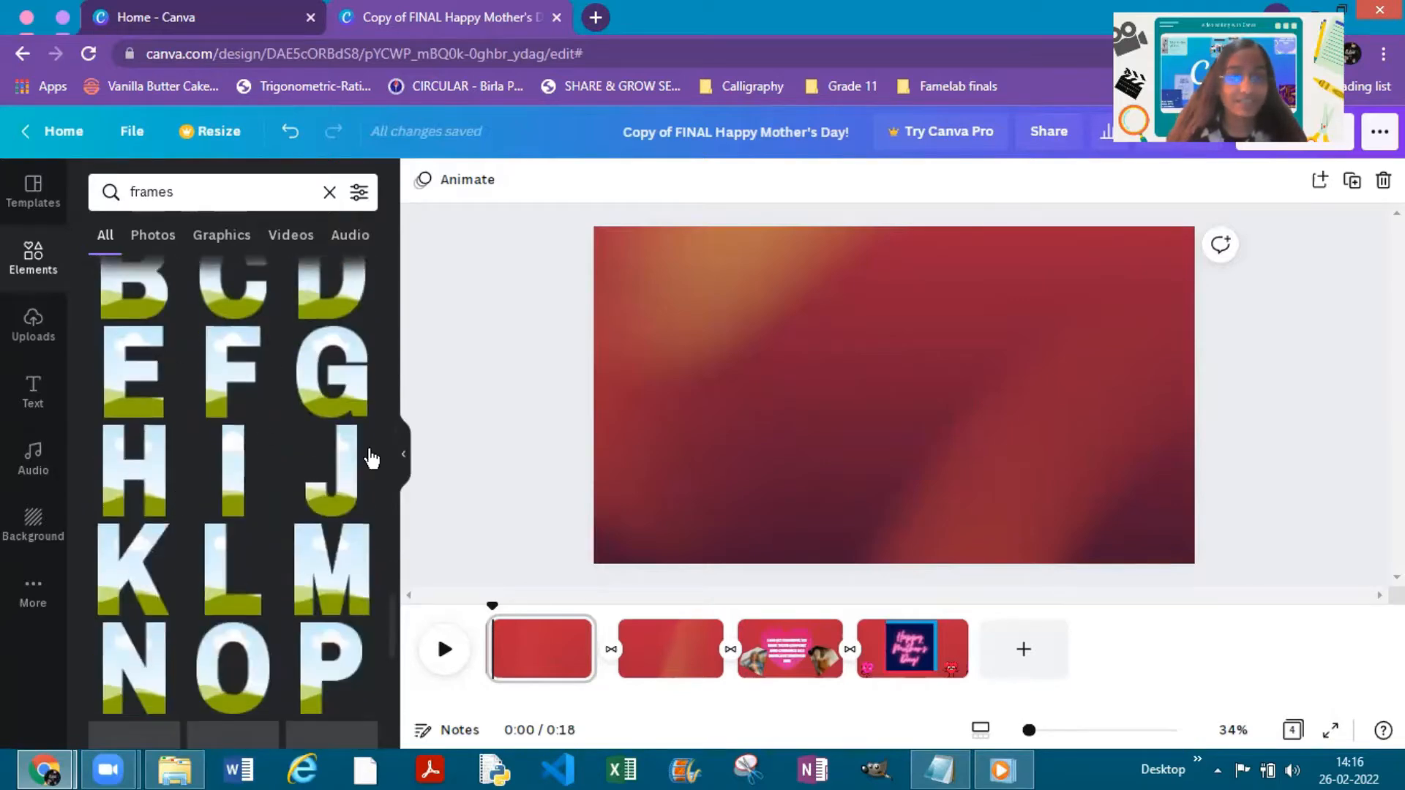
click(170, 474)
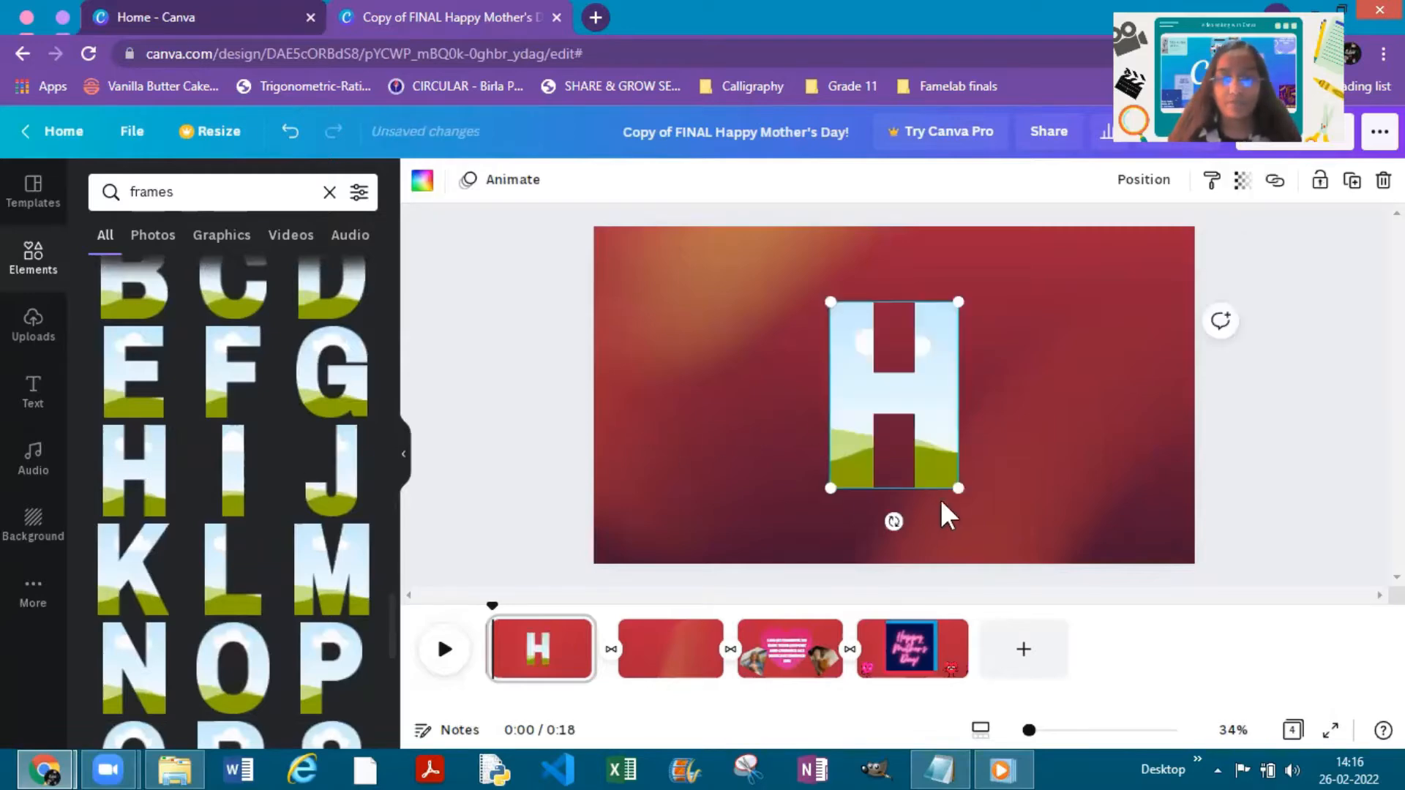
drag(954, 484, 907, 414)
drag(877, 343, 727, 325)
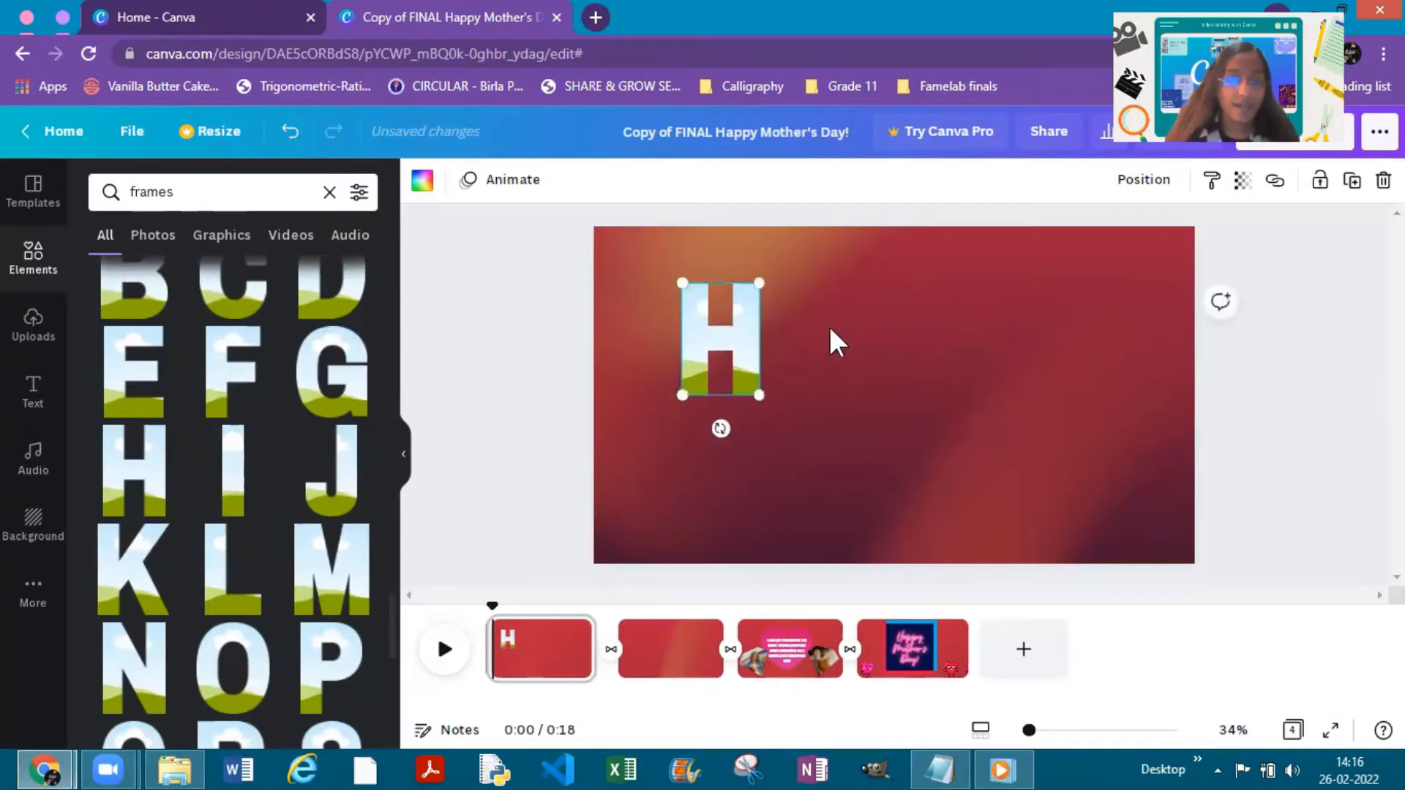
- Add the letter A frame, place it just right of the H and scale it to the same height
scroll(231, 507, down, 1)
scroll(231, 507, up, 4)
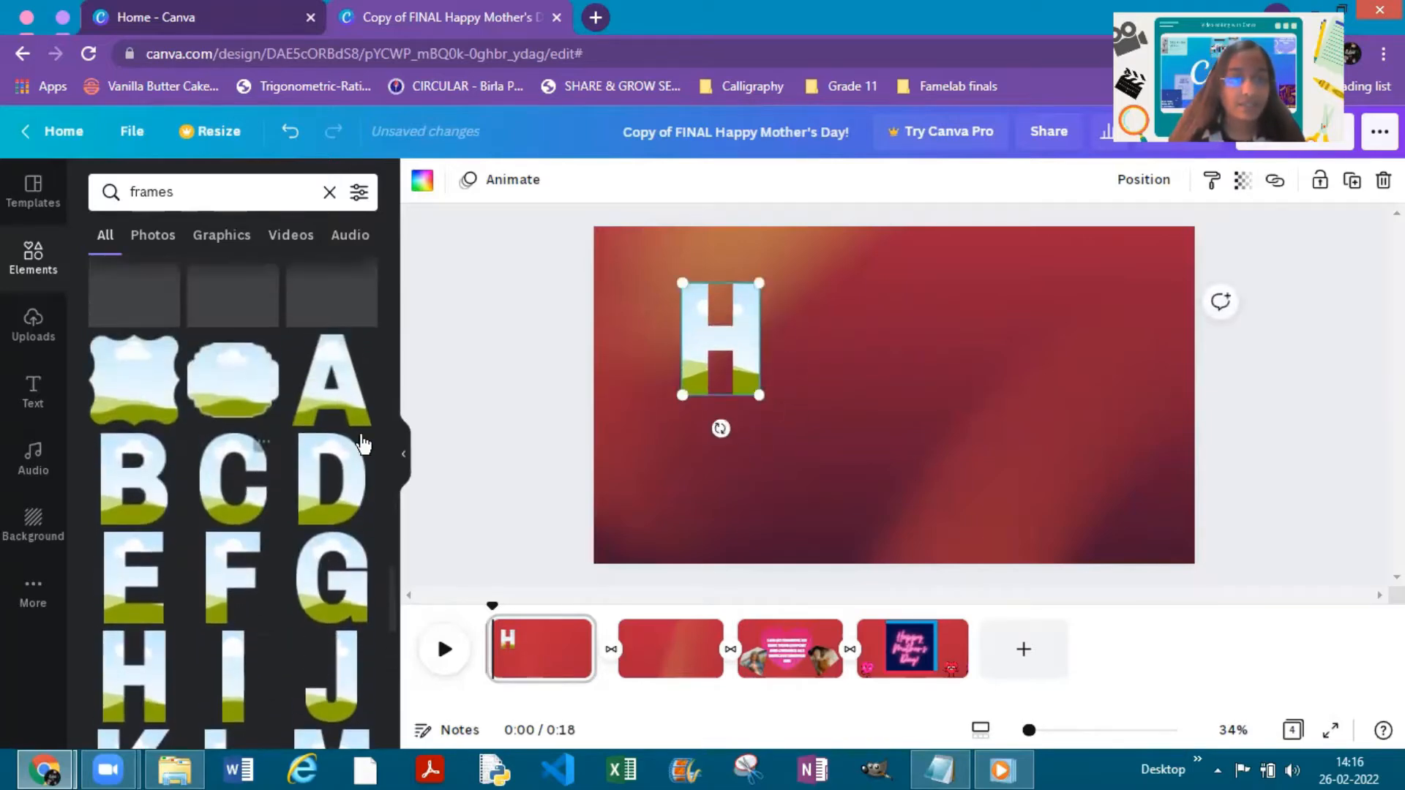
click(331, 381)
drag(969, 479, 932, 437)
drag(872, 394, 835, 356)
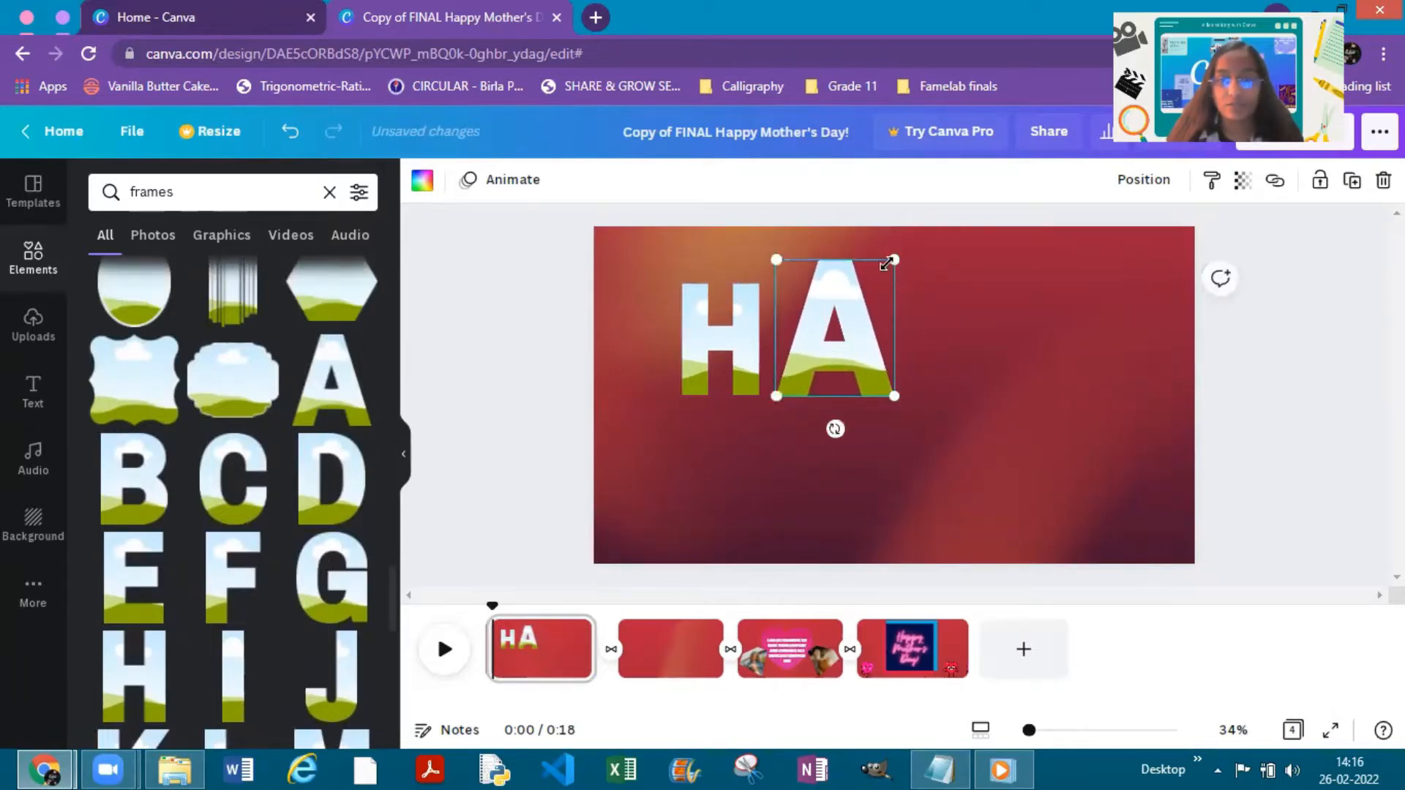
drag(894, 263, 875, 290)
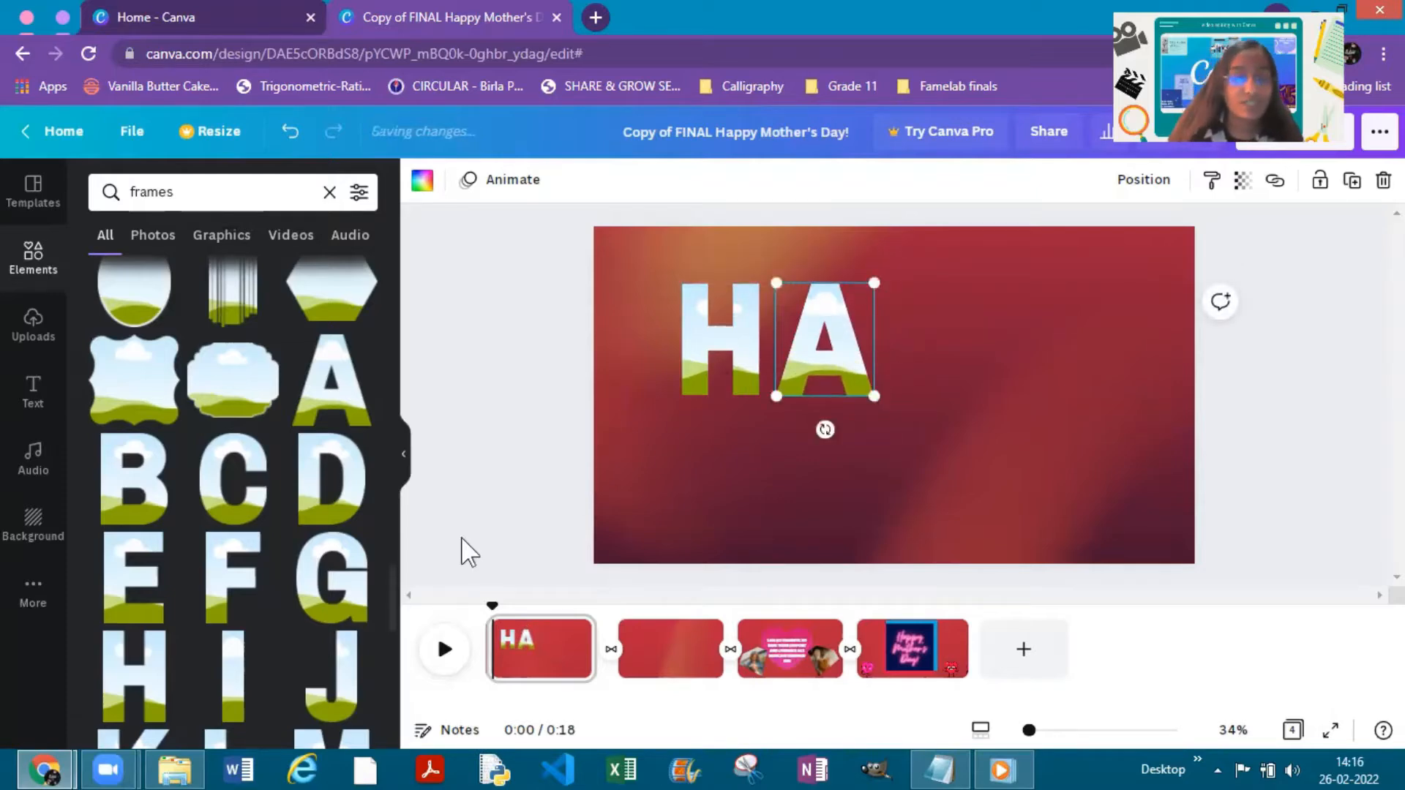
- Add the letter P frame, scale it to the height of the other letters and align it right of the A
scroll(234, 489, down, 2)
scroll(234, 489, down, 3)
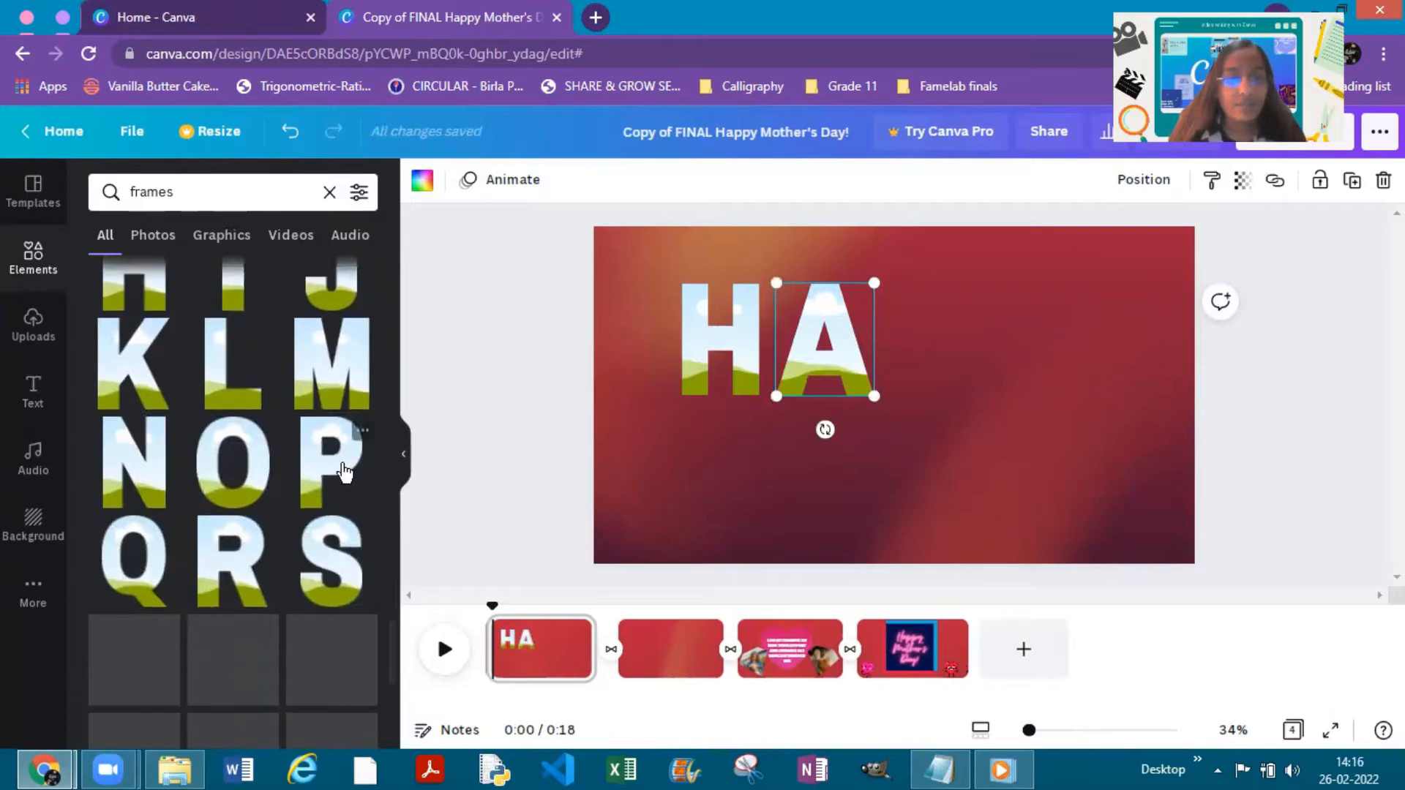
click(331, 460)
drag(875, 375, 937, 292)
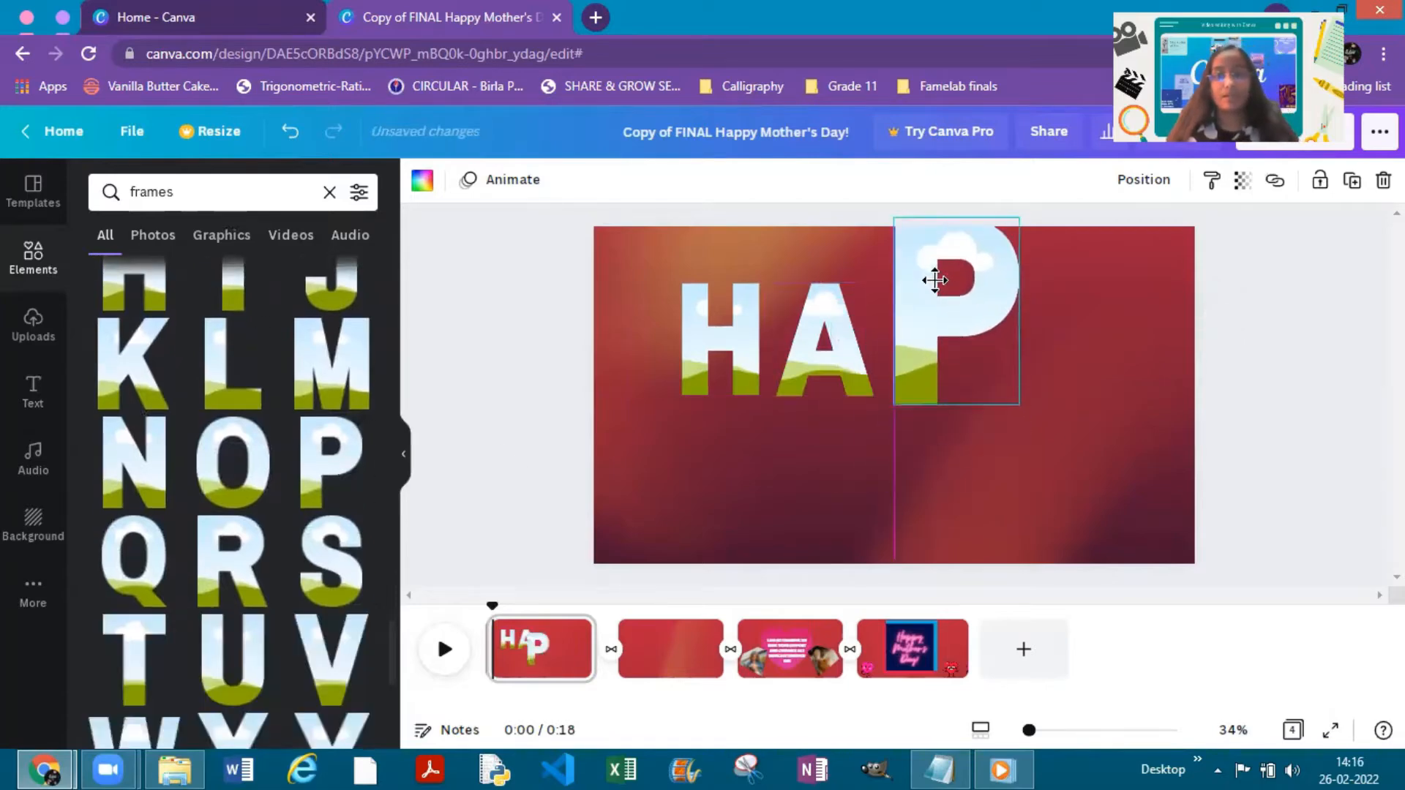
drag(1018, 221, 968, 281)
drag(901, 351, 908, 341)
drag(968, 281, 962, 292)
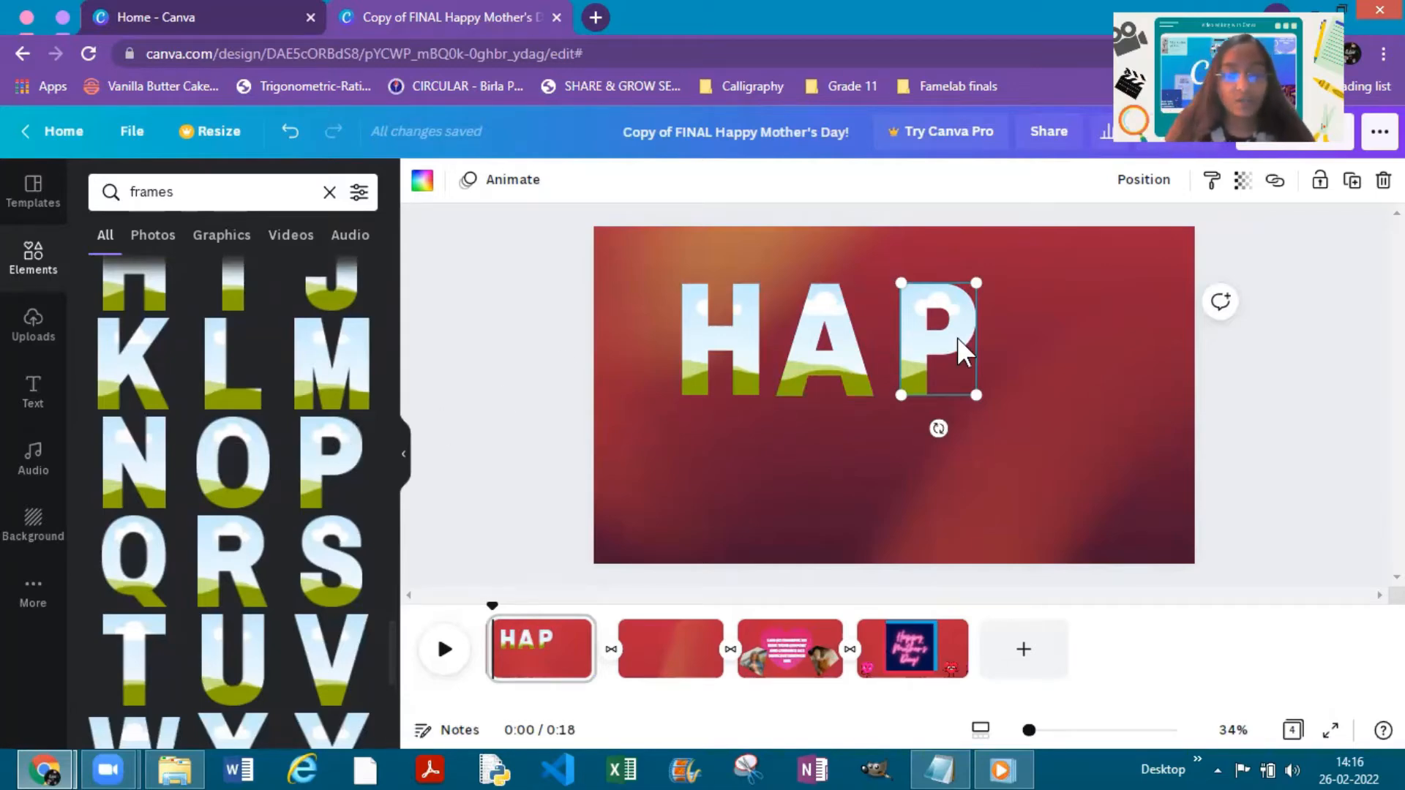
- Duplicate the letter P frame and align the copy to the right of the first P
key(ctrl+d)
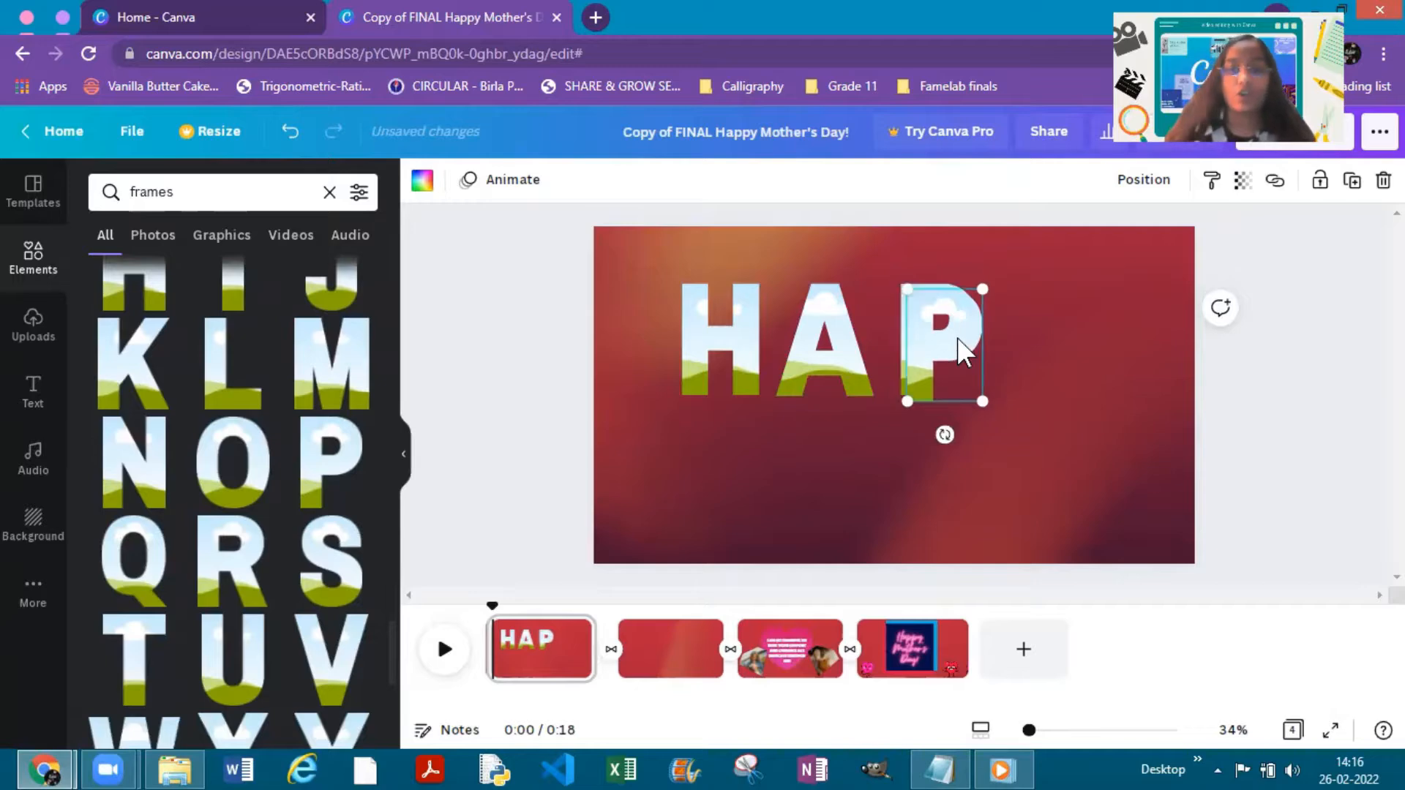
drag(955, 329, 1041, 311)
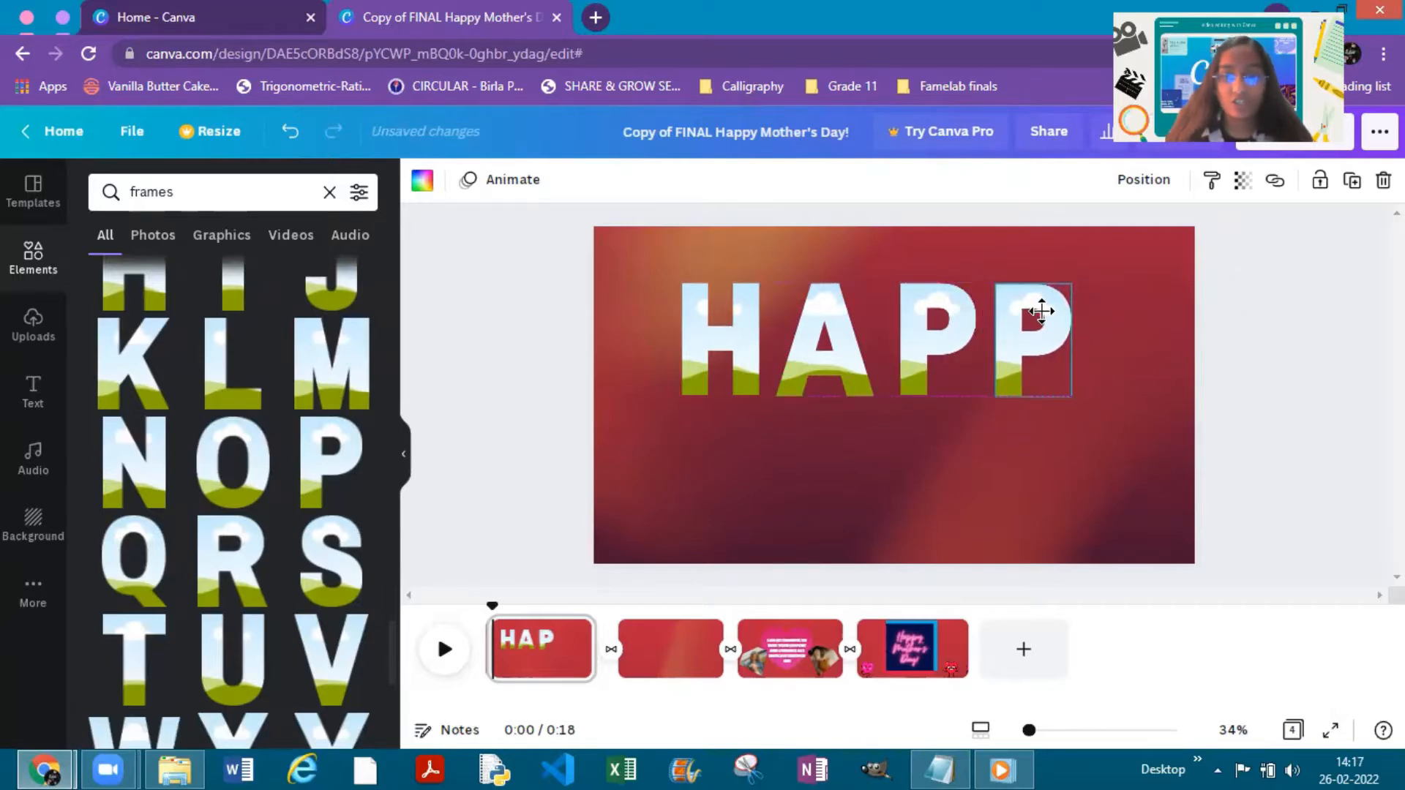
click(1139, 361)
- Add the letter Y frame, scale it to about the other letters' height and place it last to complete HAPPY
scroll(359, 497, down, 5)
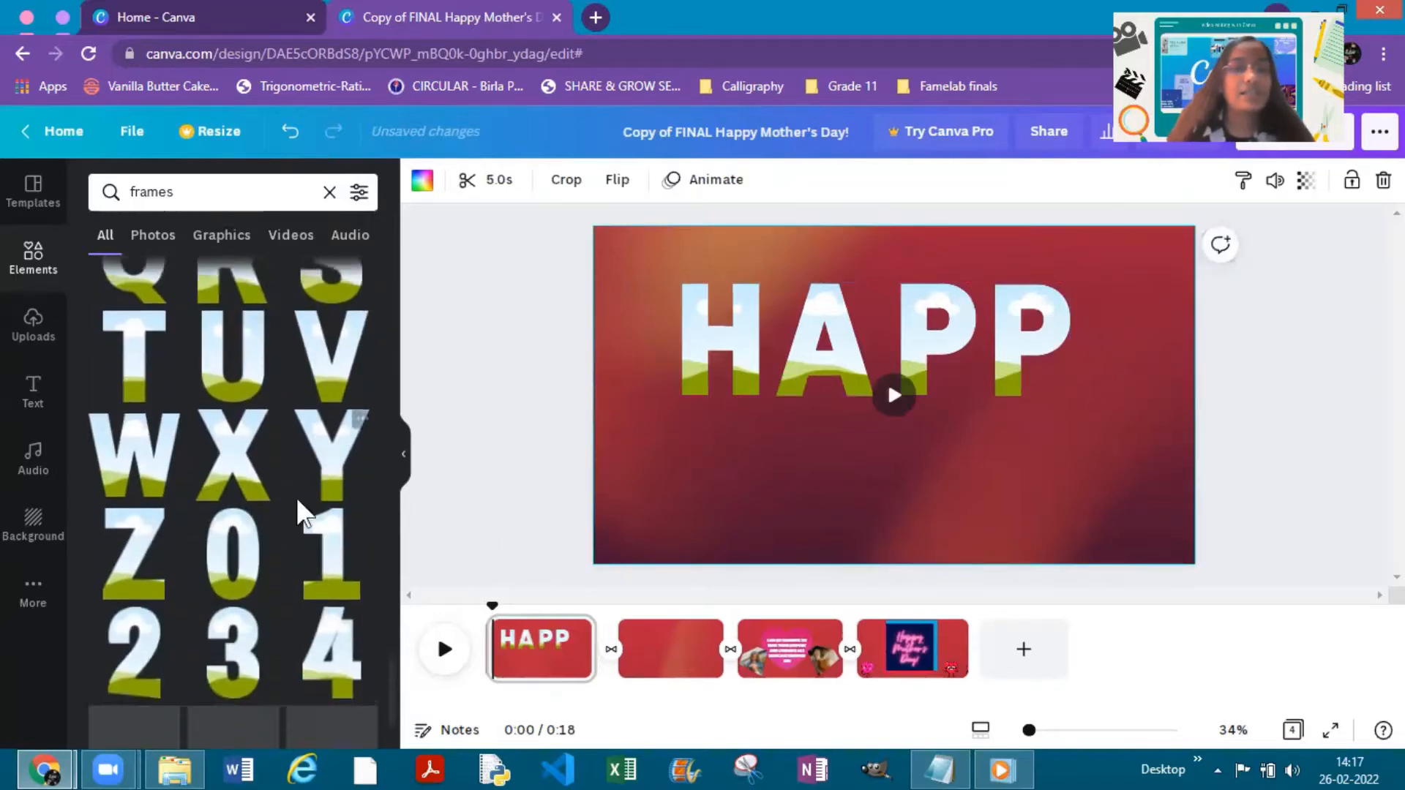
click(351, 417)
drag(907, 454, 962, 443)
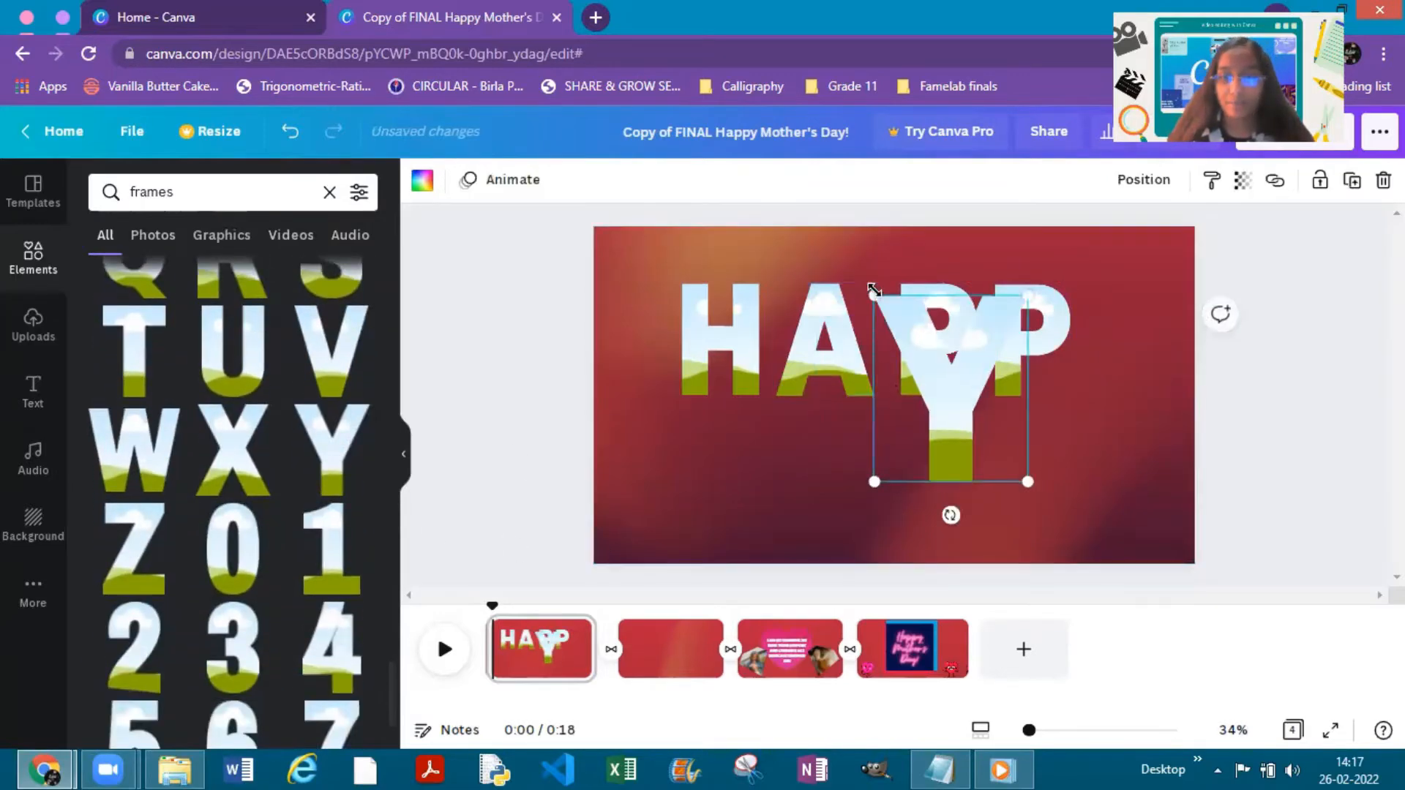
drag(873, 290, 930, 371)
drag(972, 428, 1106, 346)
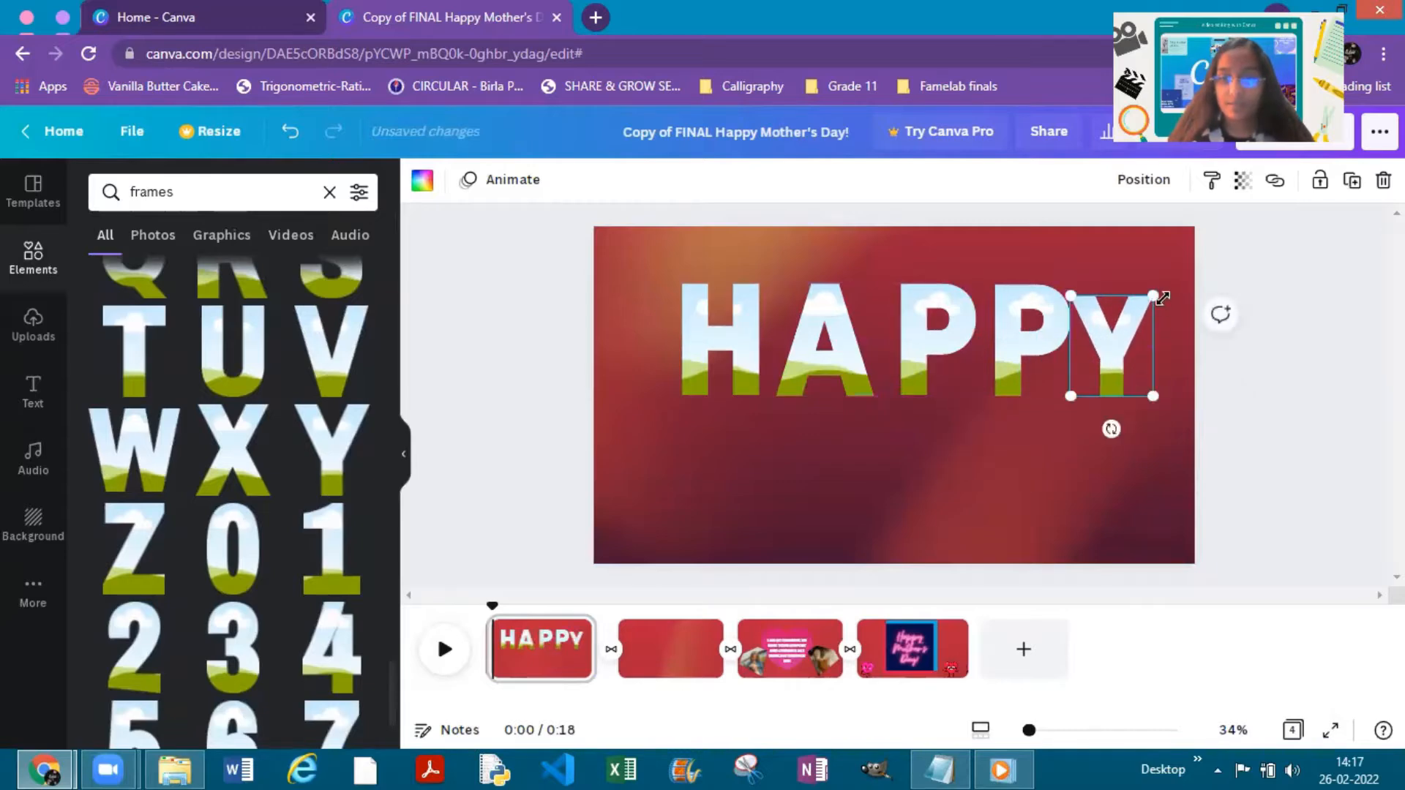
drag(1158, 293, 1168, 287)
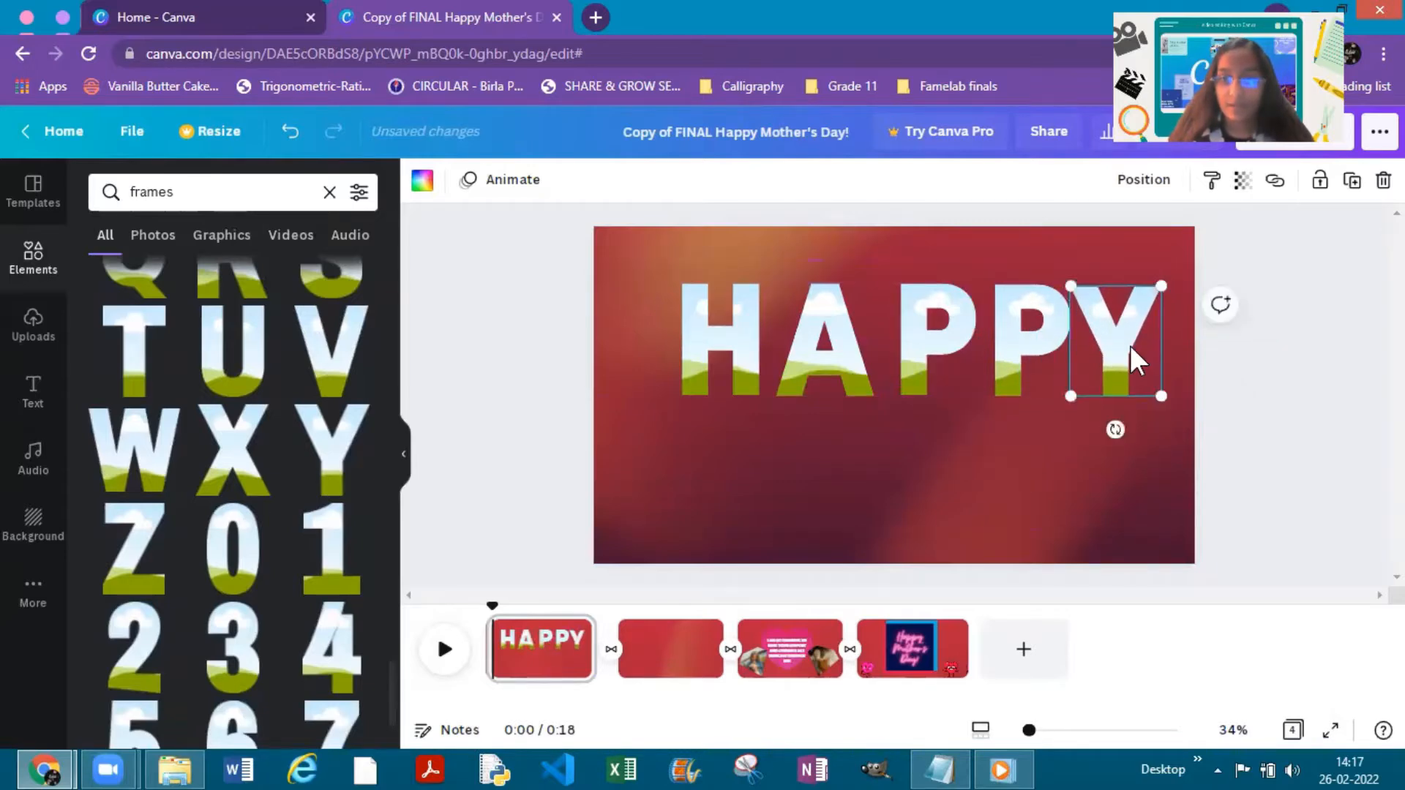
drag(1129, 345, 1140, 345)
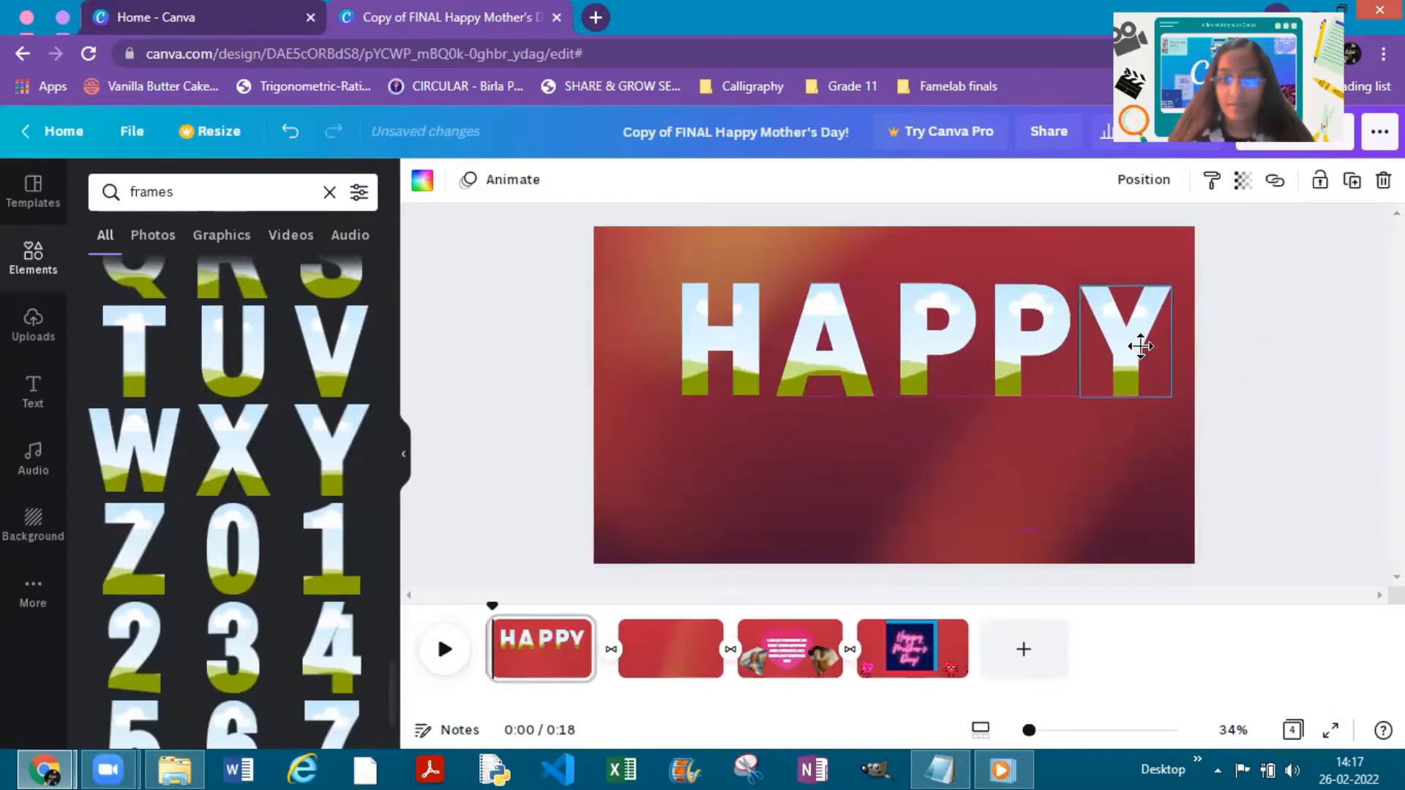
click(1276, 379)
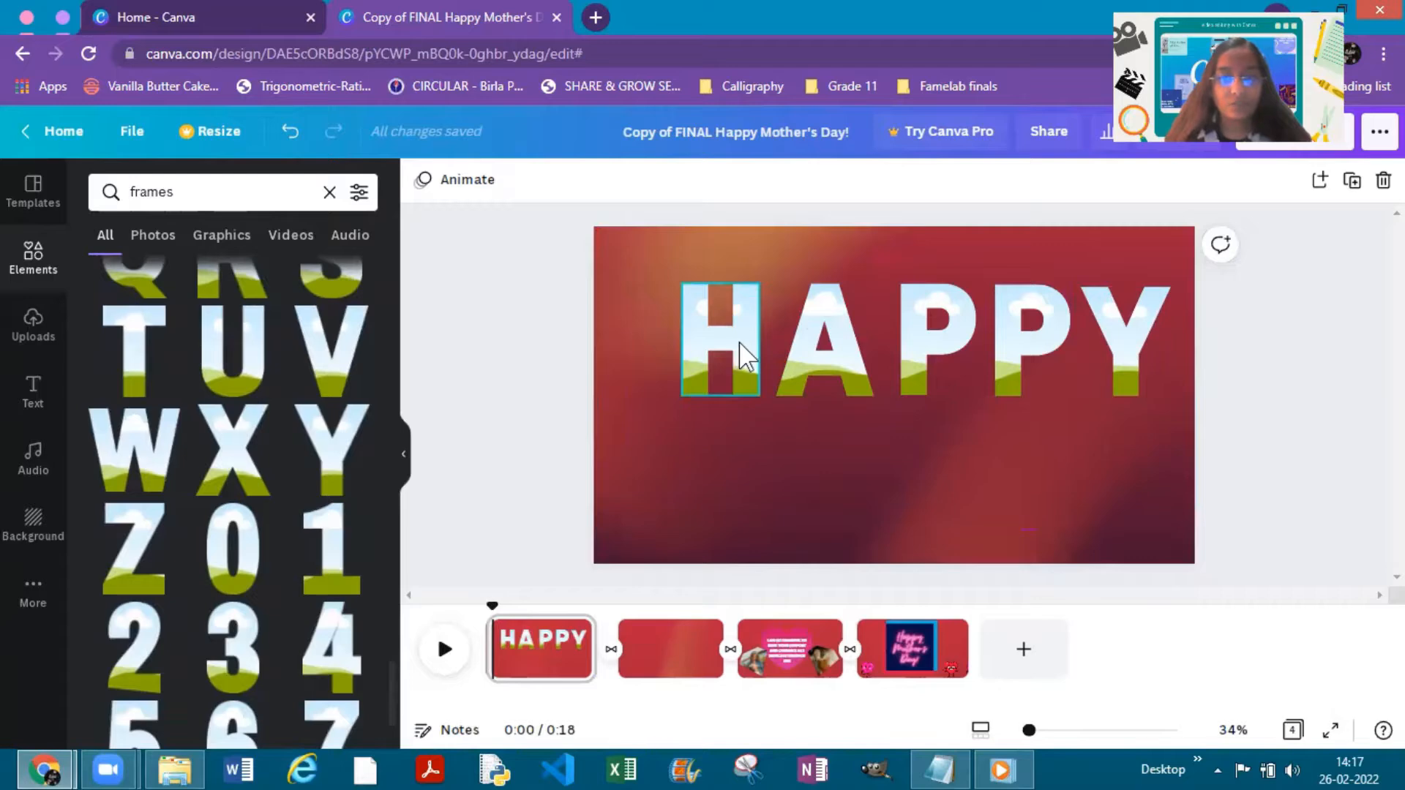
- Try shifting the H, A and both P frames to the left one at a time
drag(739, 354, 666, 344)
drag(841, 350, 809, 350)
drag(920, 335, 902, 335)
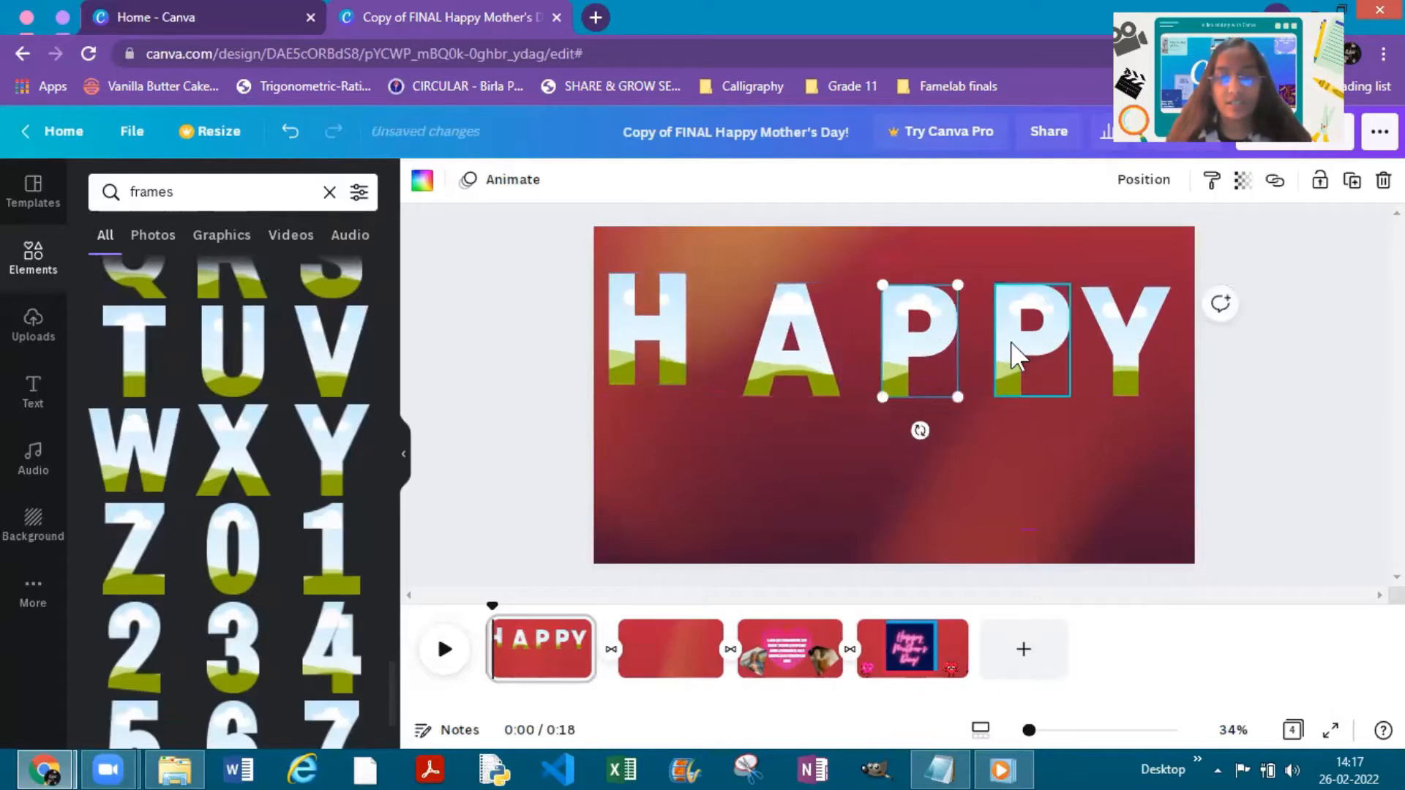
drag(1012, 350, 998, 351)
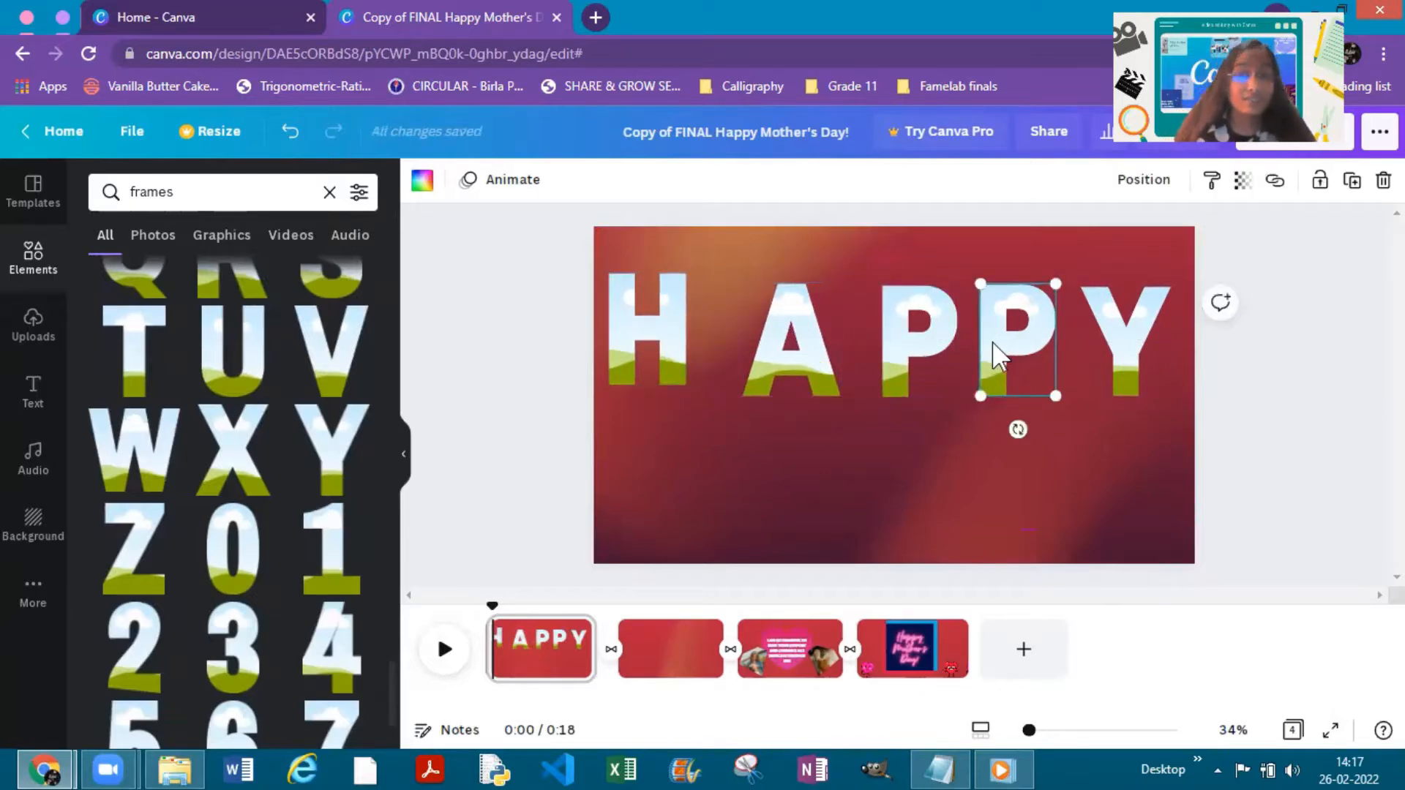
- Undo the individual moves of the H, A and both P frames
click(289, 133)
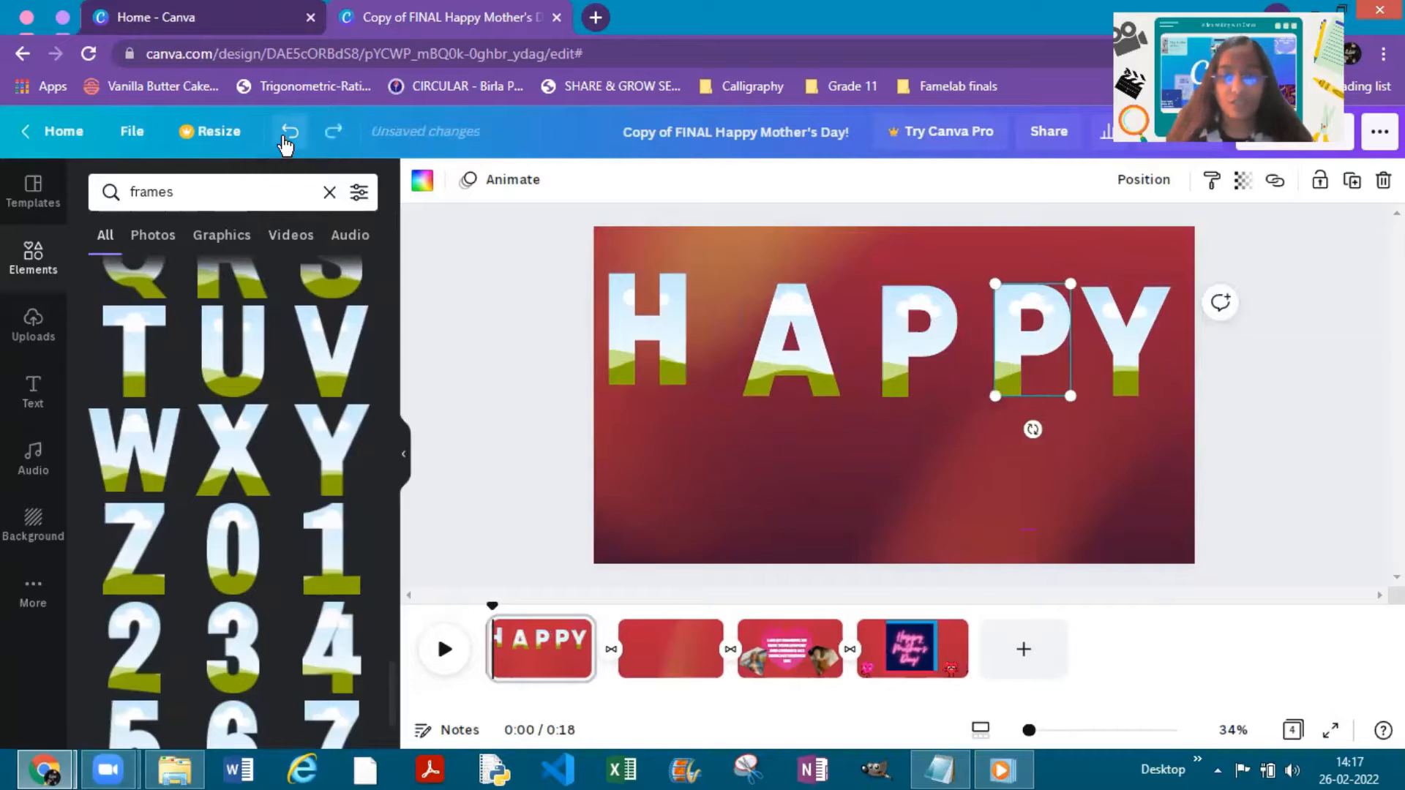
click(288, 132)
click(289, 133)
click(286, 141)
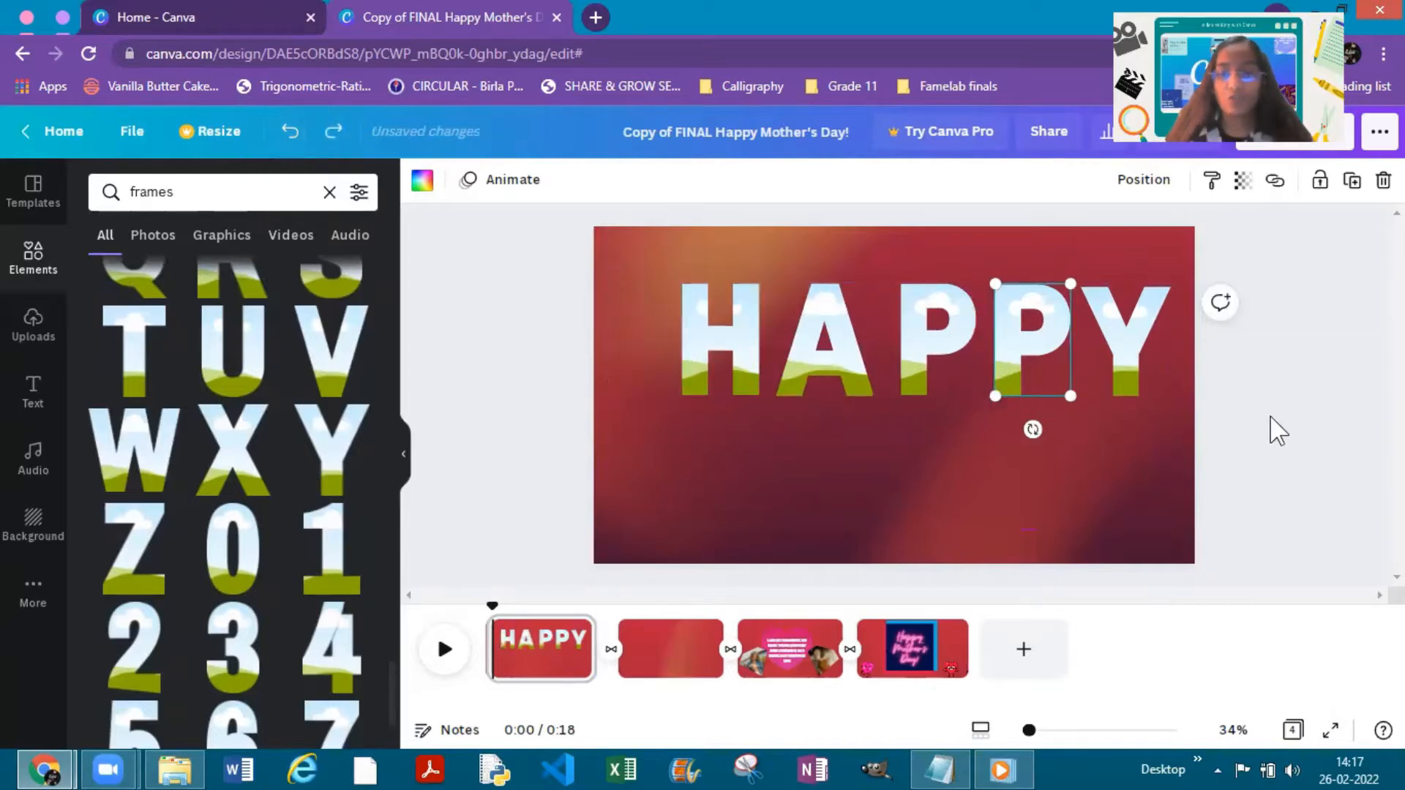
click(1299, 421)
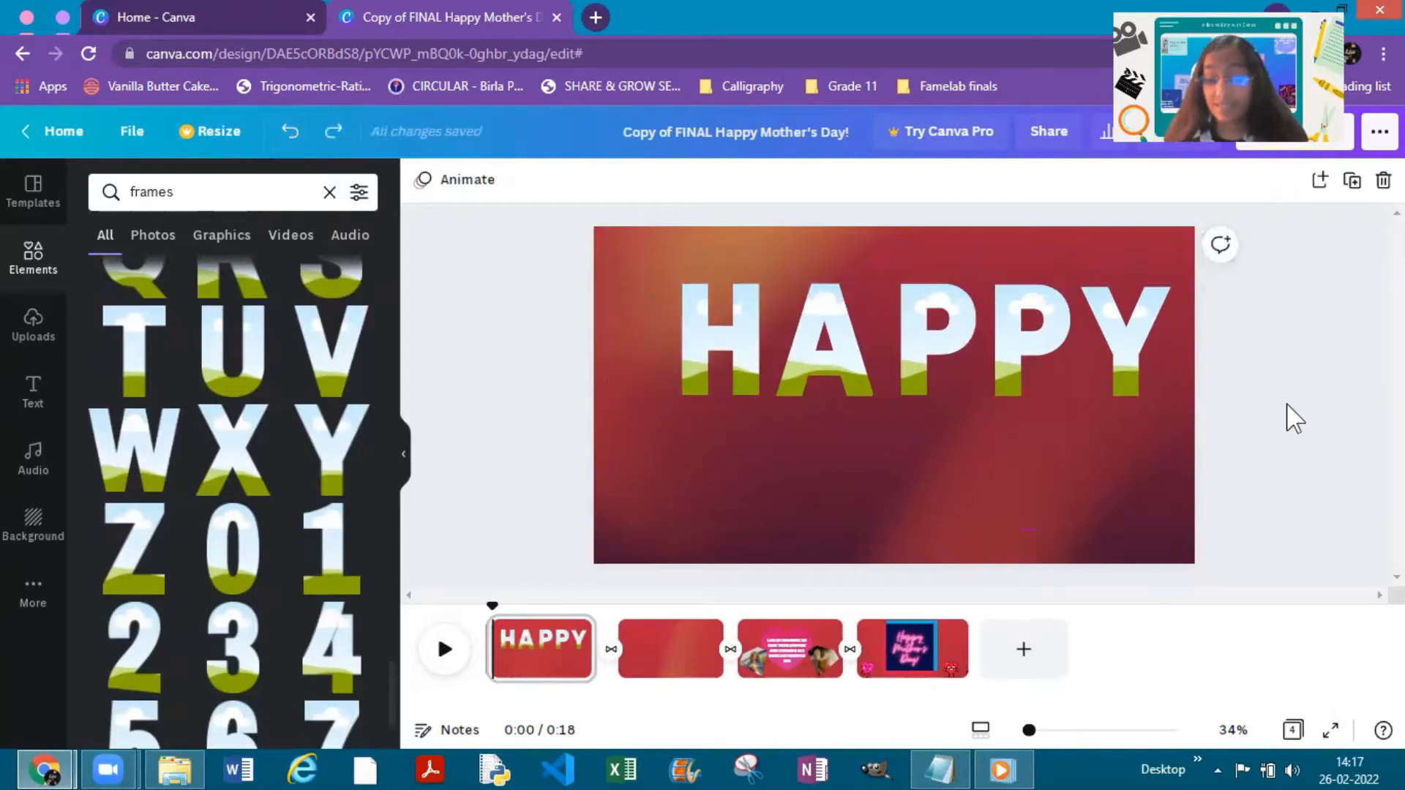
- Group the five letter frames of HAPPY and move the group slightly to the left on the page
click(746, 329)
shift+click(800, 329)
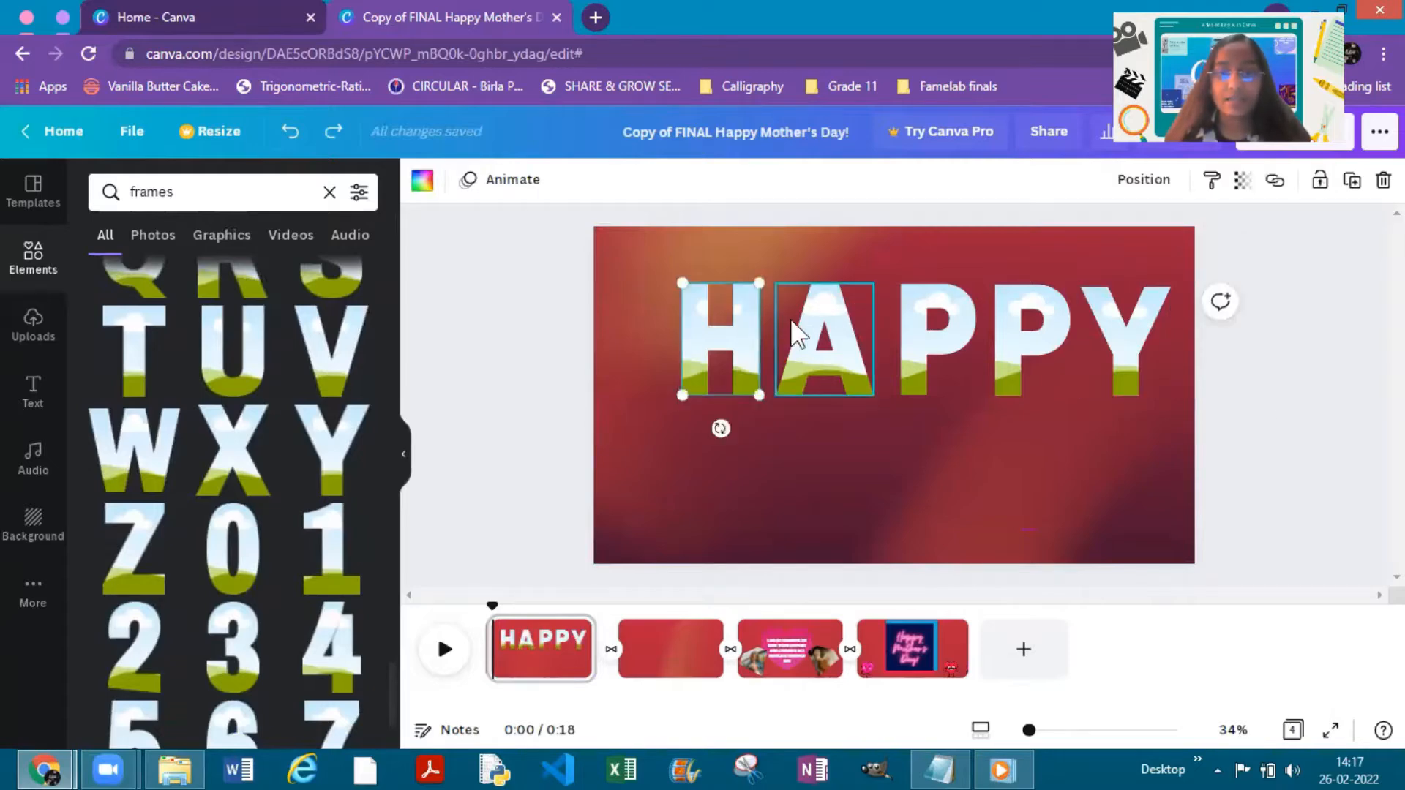
shift+click(963, 323)
shift+click(1047, 337)
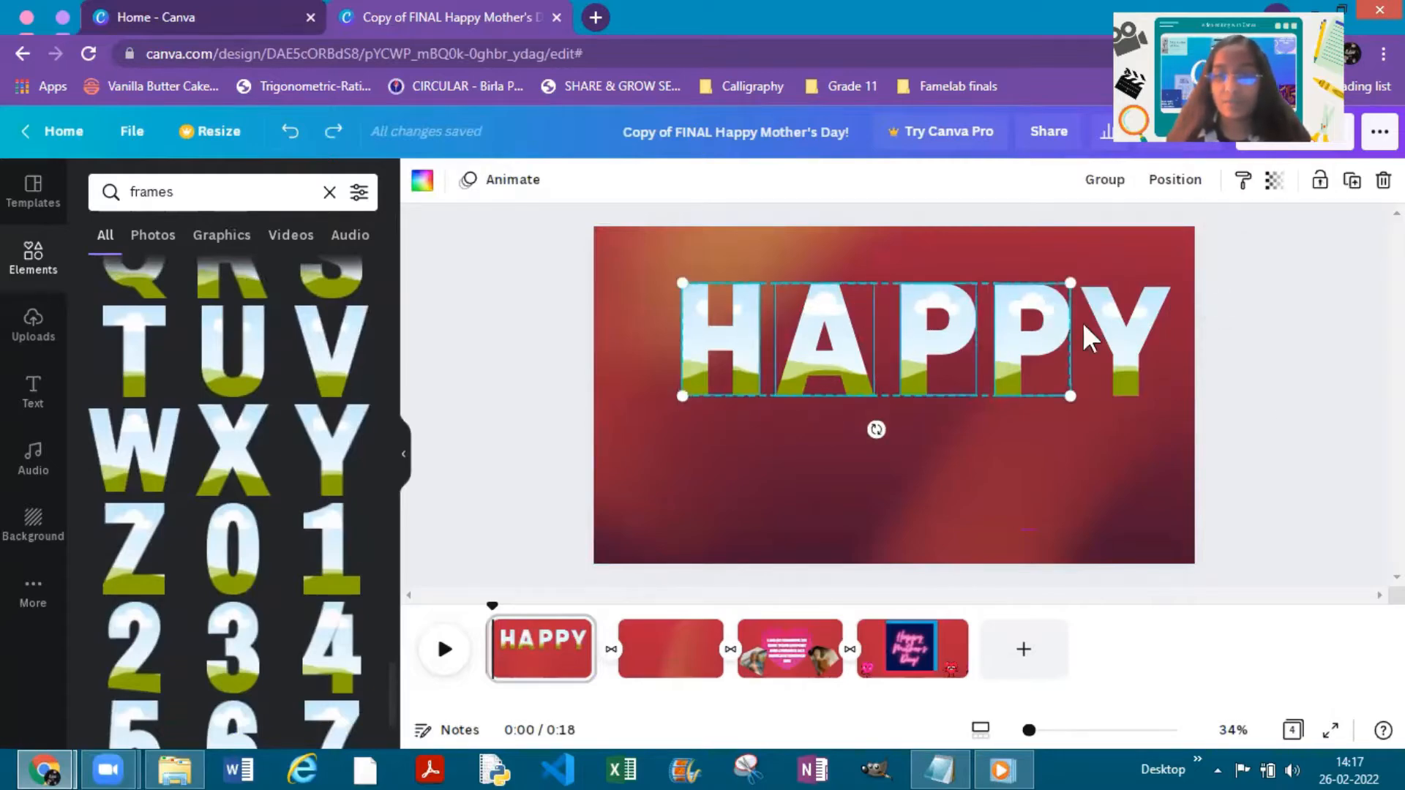
shift+click(1110, 322)
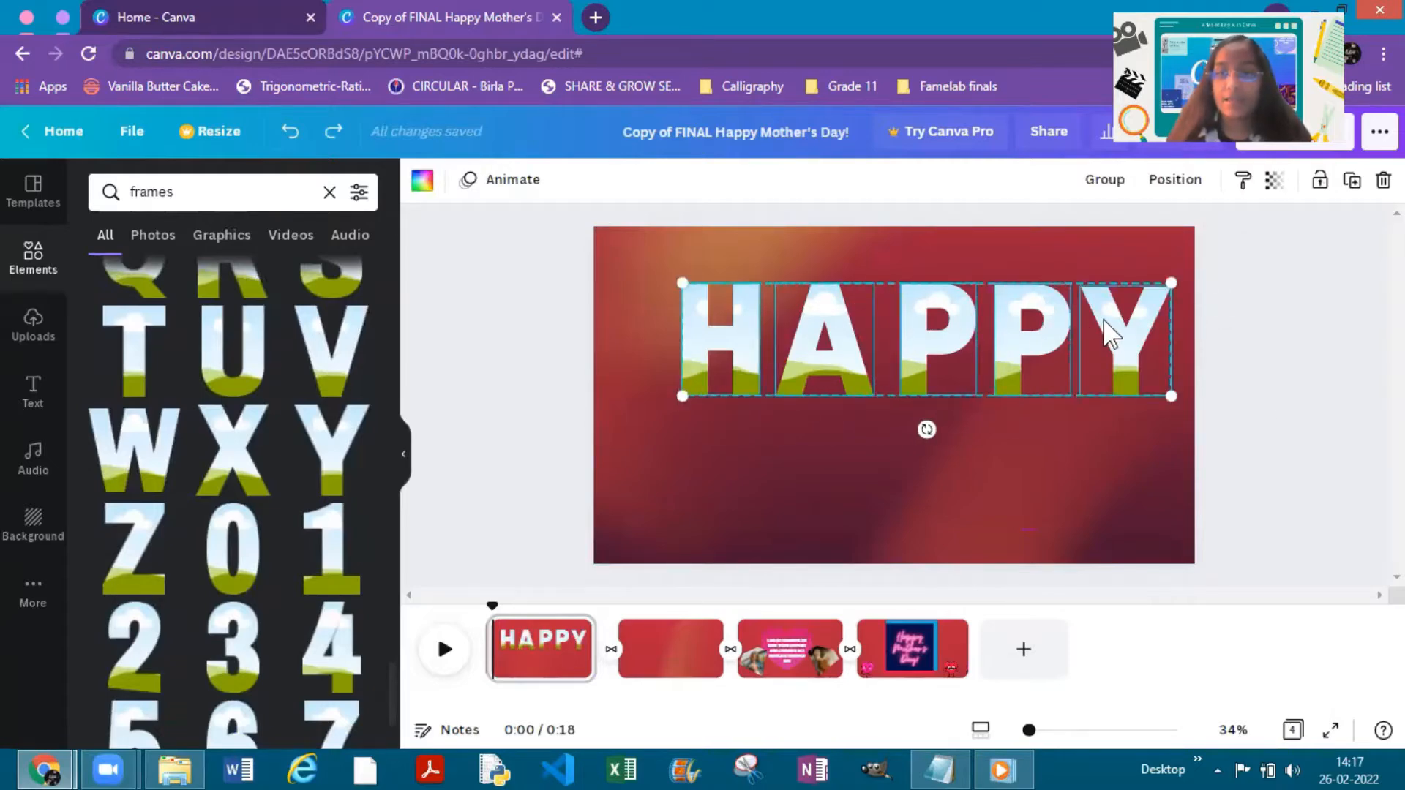
click(1112, 192)
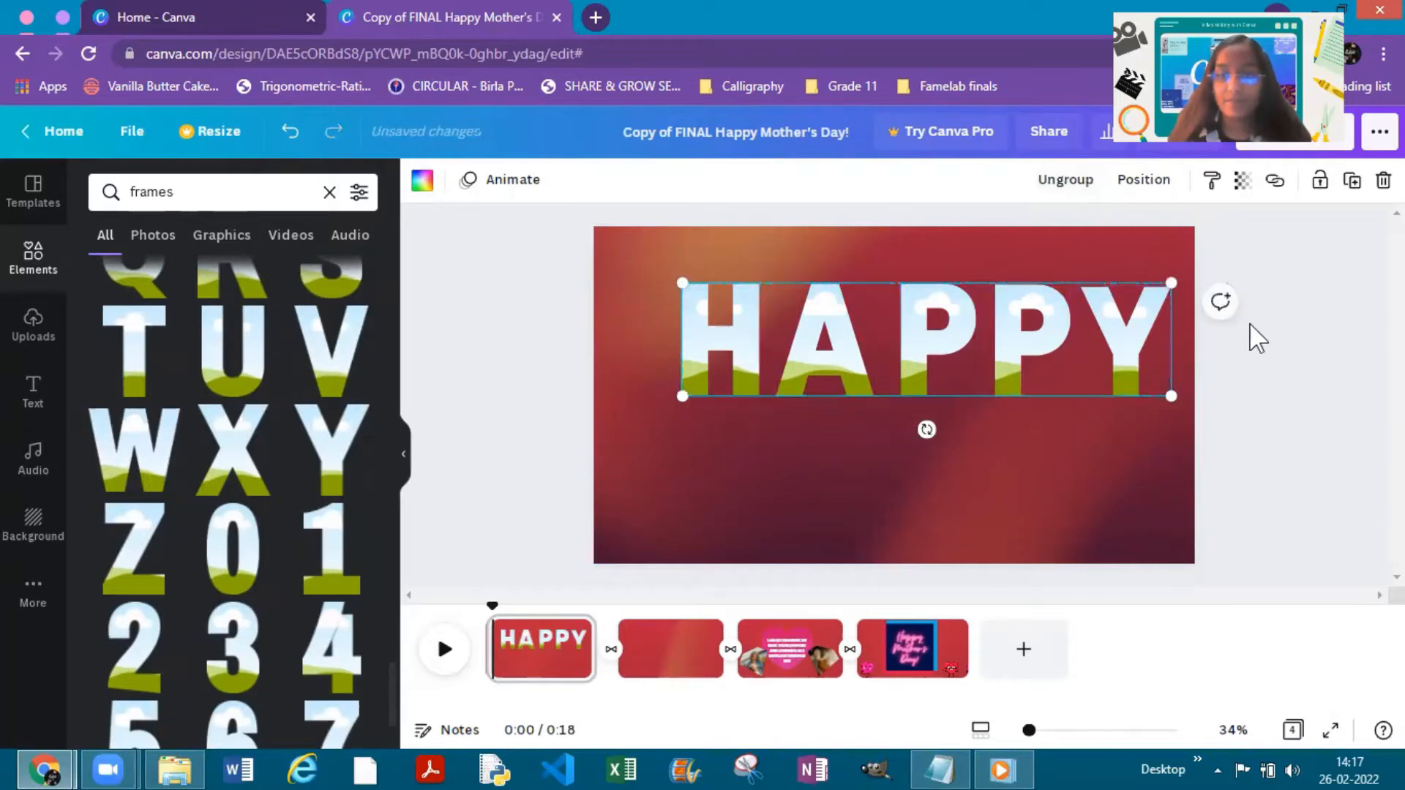
click(1252, 336)
drag(1107, 376, 1078, 360)
click(1333, 455)
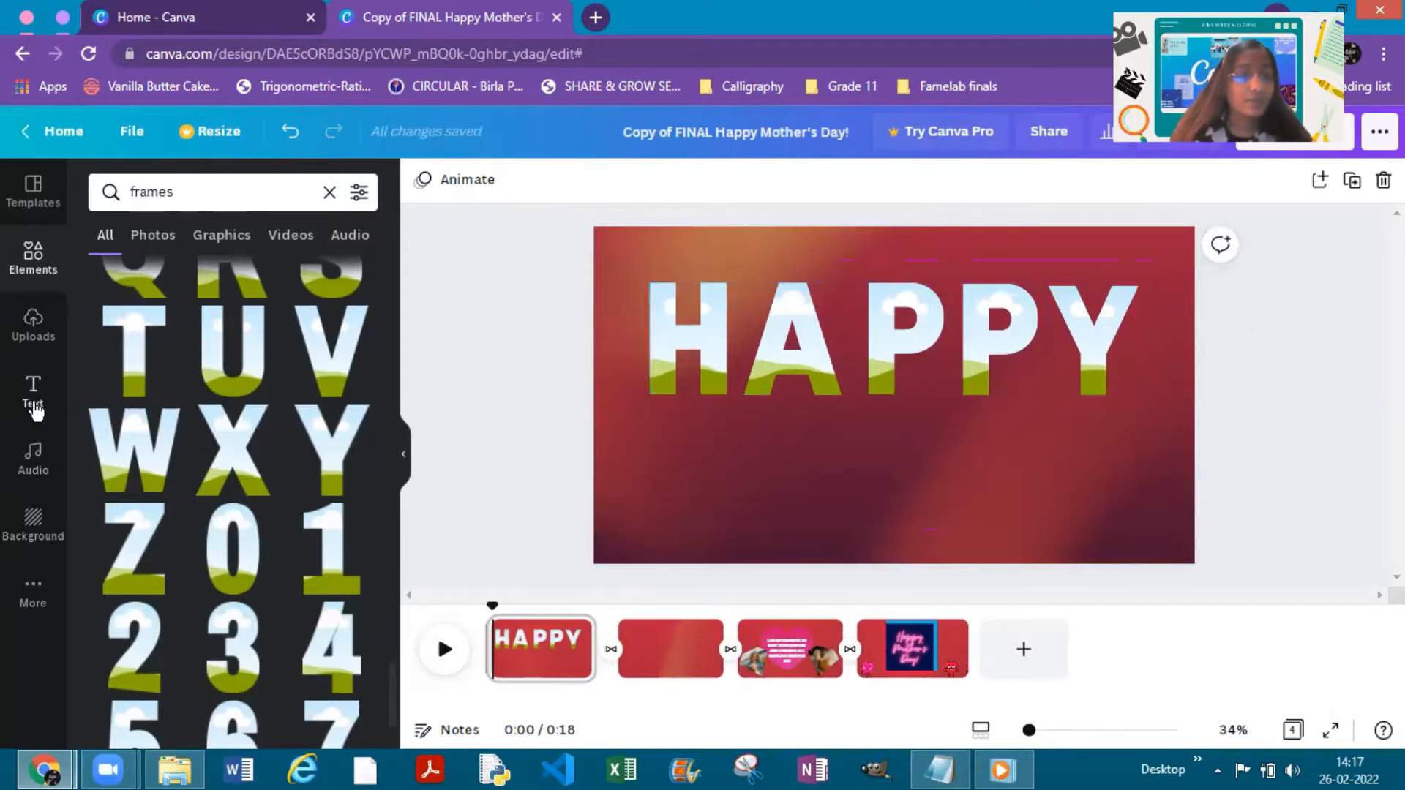
- Fill the HAPPY frames with uploaded videos: the 18.3s clip in H, first P and Y, the 26.5s clip in A and second P
click(33, 337)
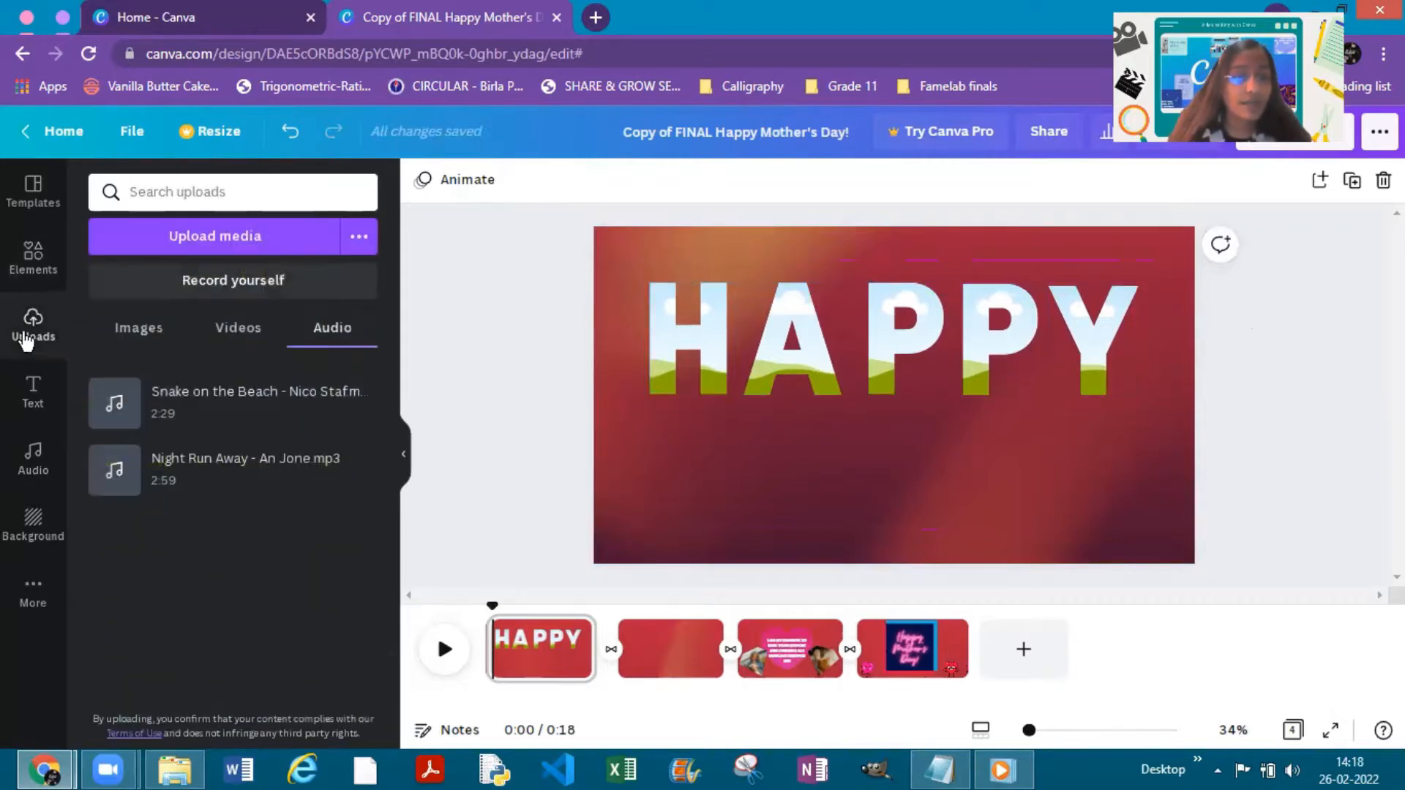
click(232, 326)
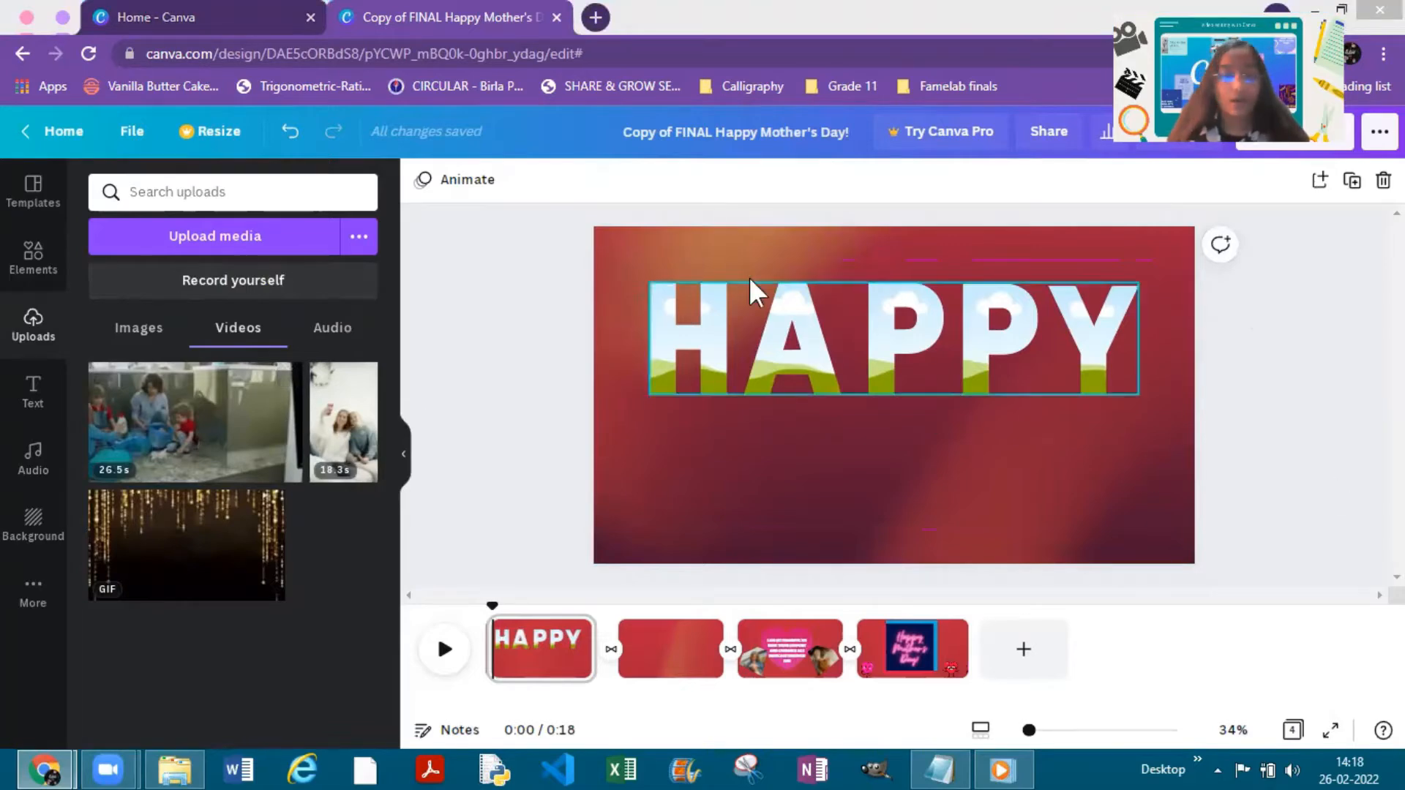
drag(351, 426, 673, 321)
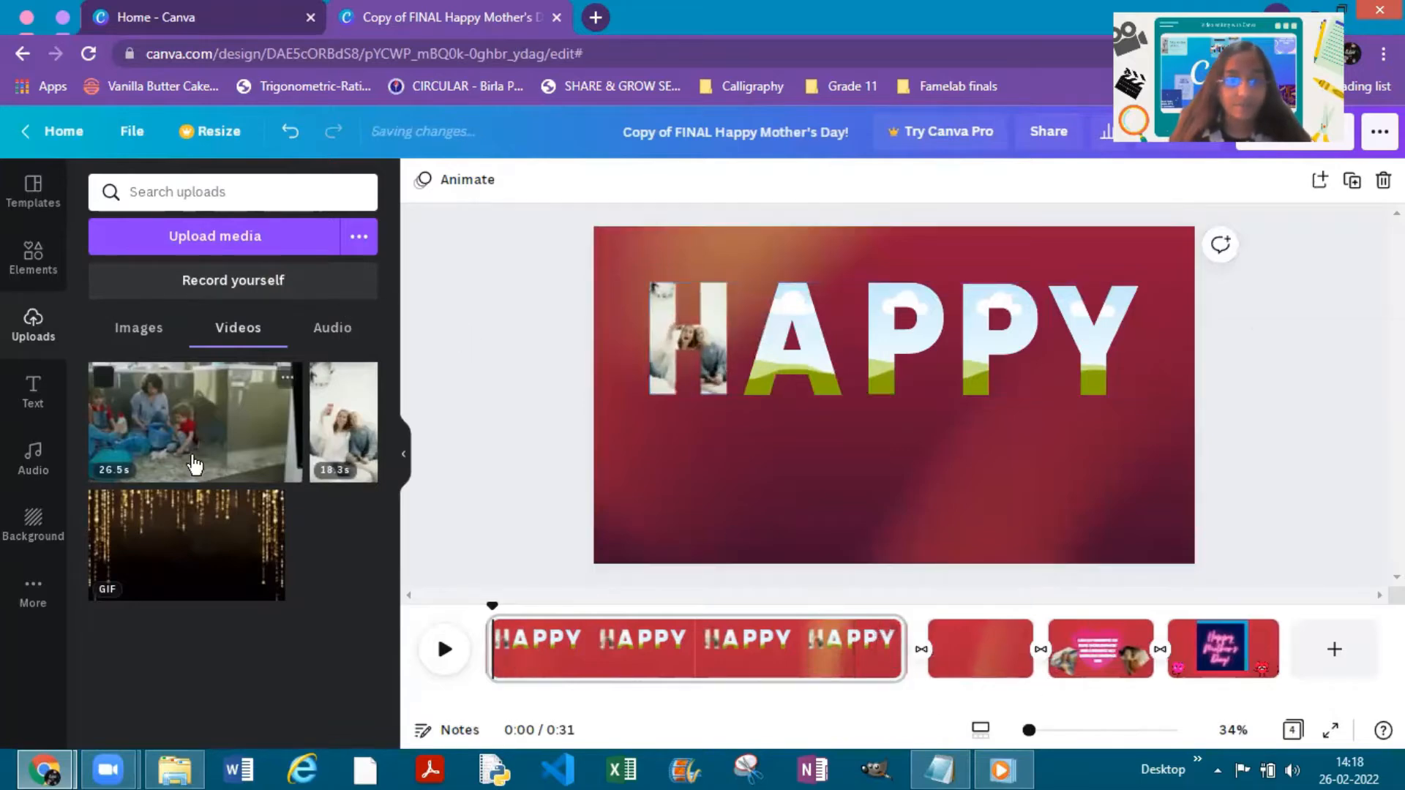
drag(247, 424, 799, 336)
drag(341, 384, 973, 314)
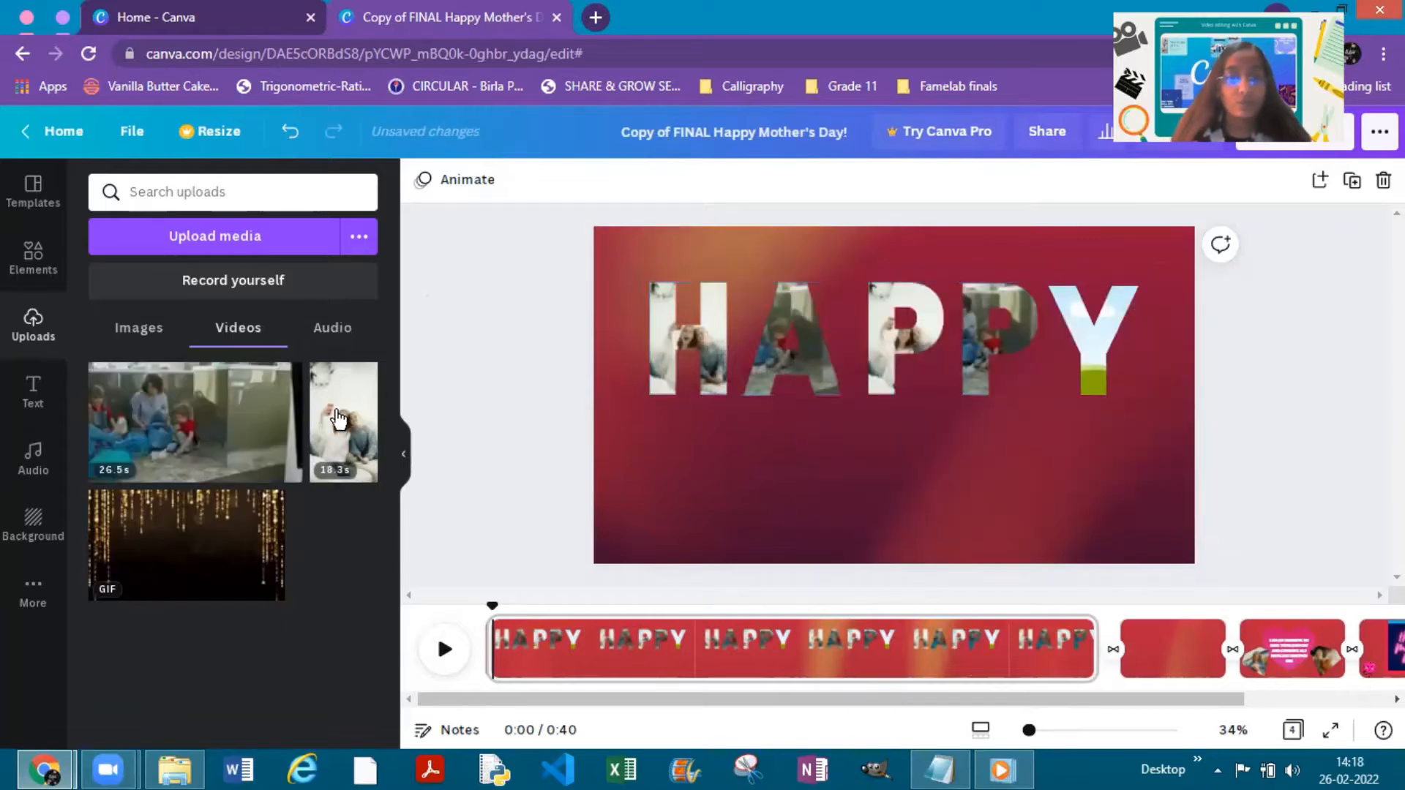
drag(341, 418, 1101, 311)
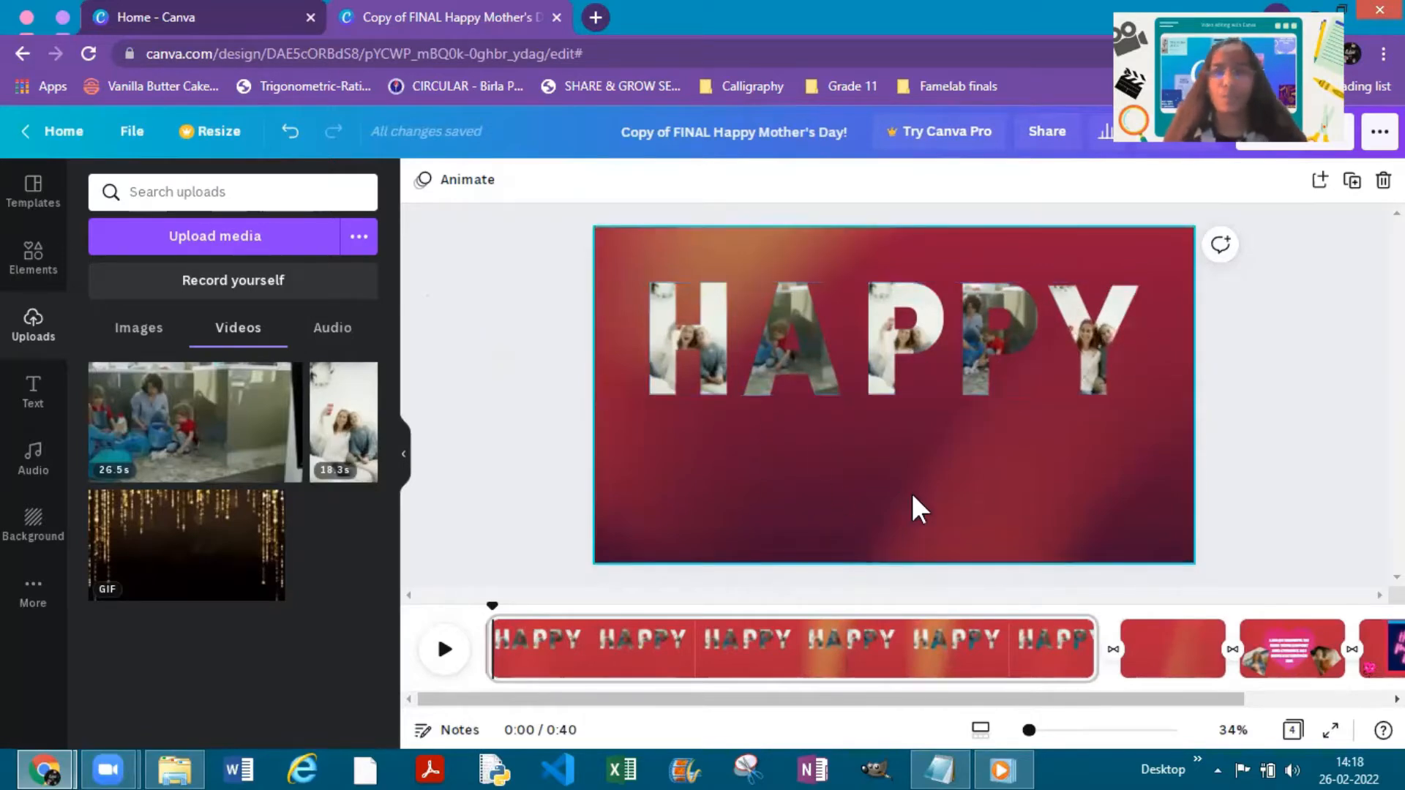
- Add the "Thank you!" font combination to the first page and ungroup its two words
click(29, 402)
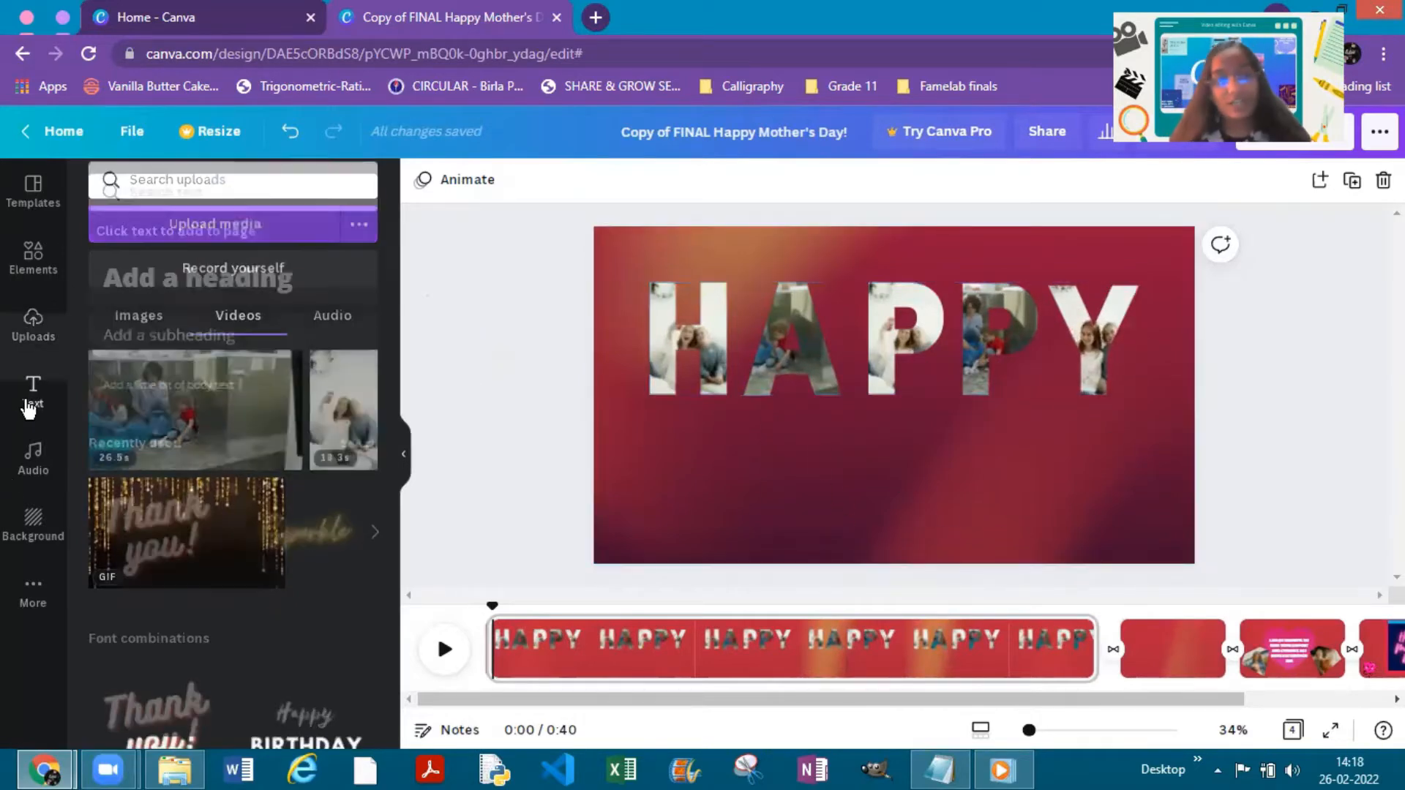
scroll(232, 437, down, 10)
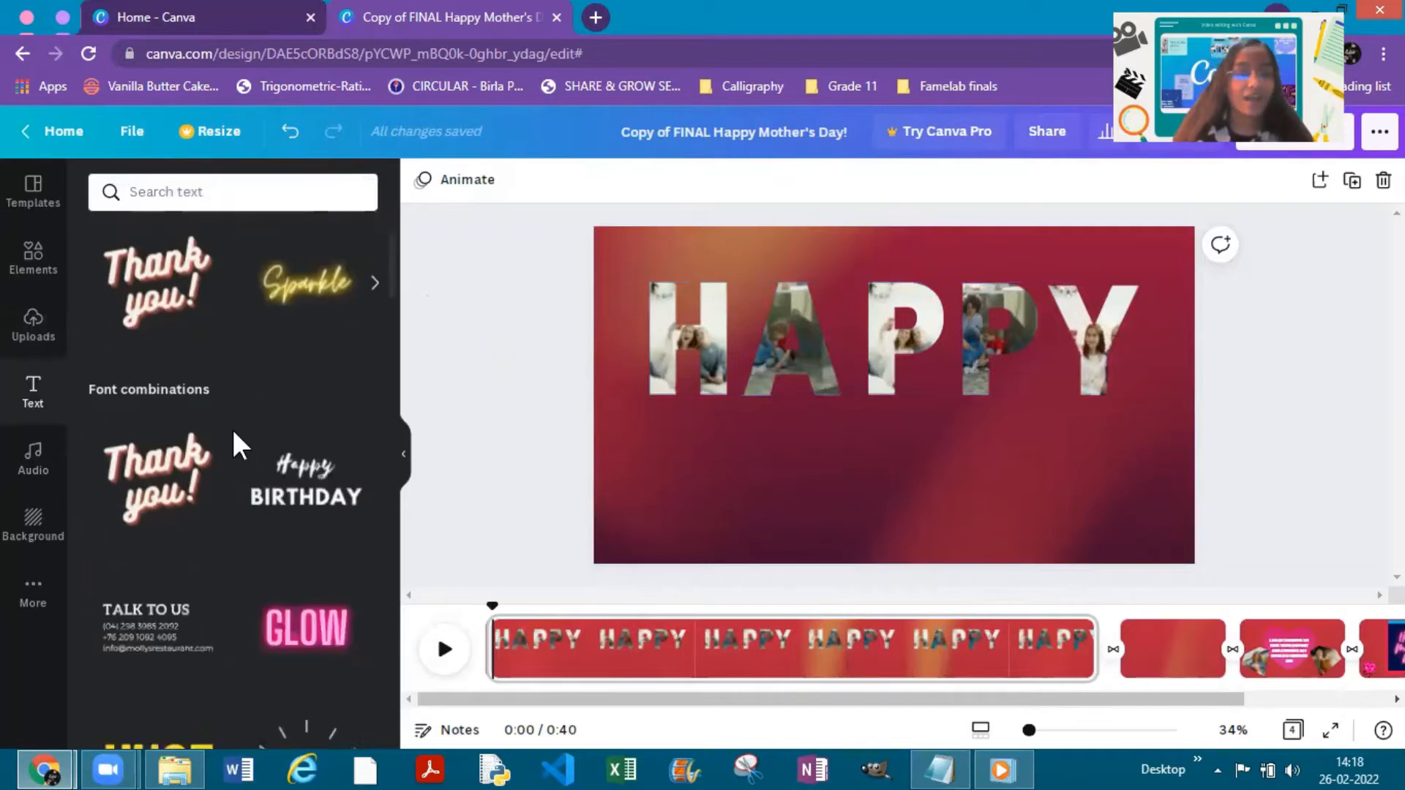
scroll(157, 307, down, 8)
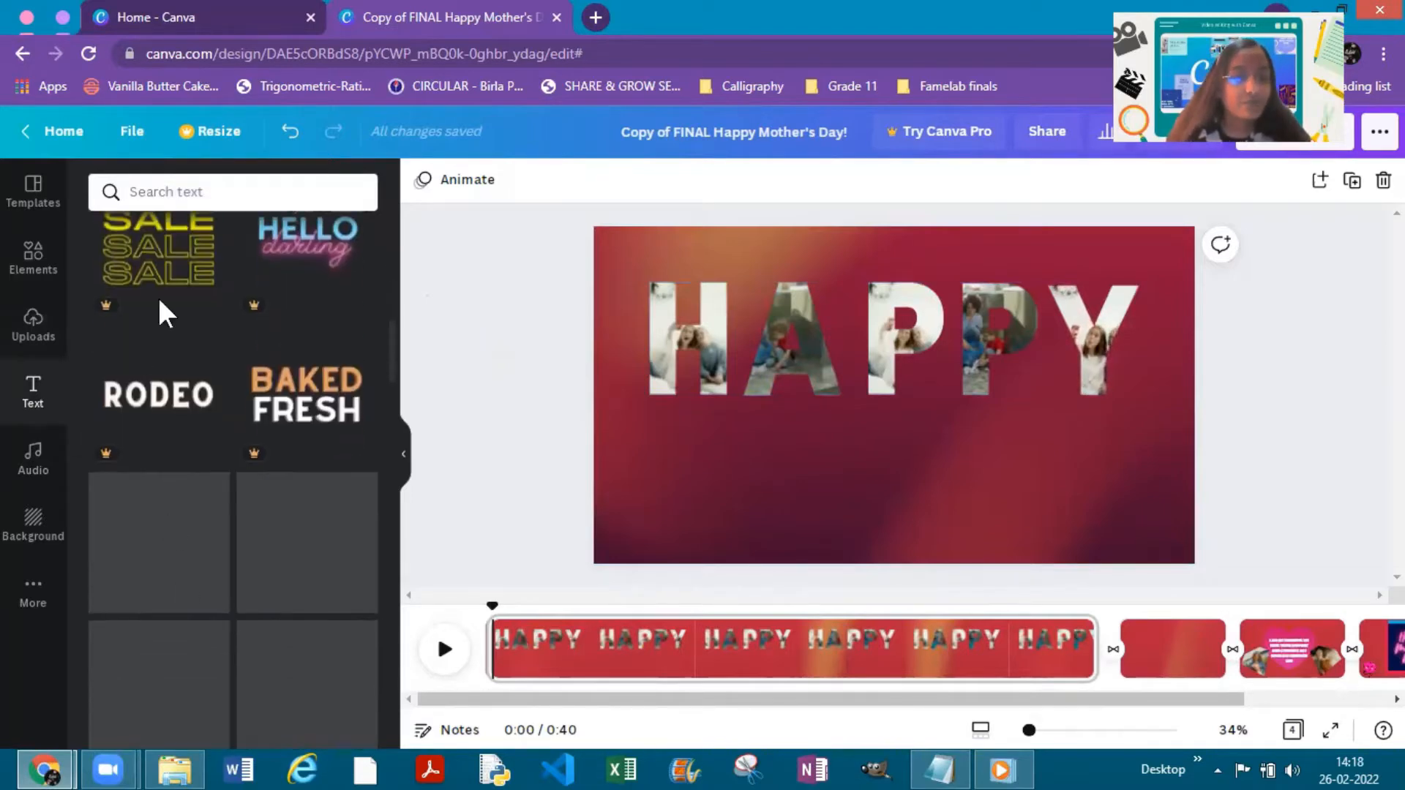
scroll(257, 558, up, 15)
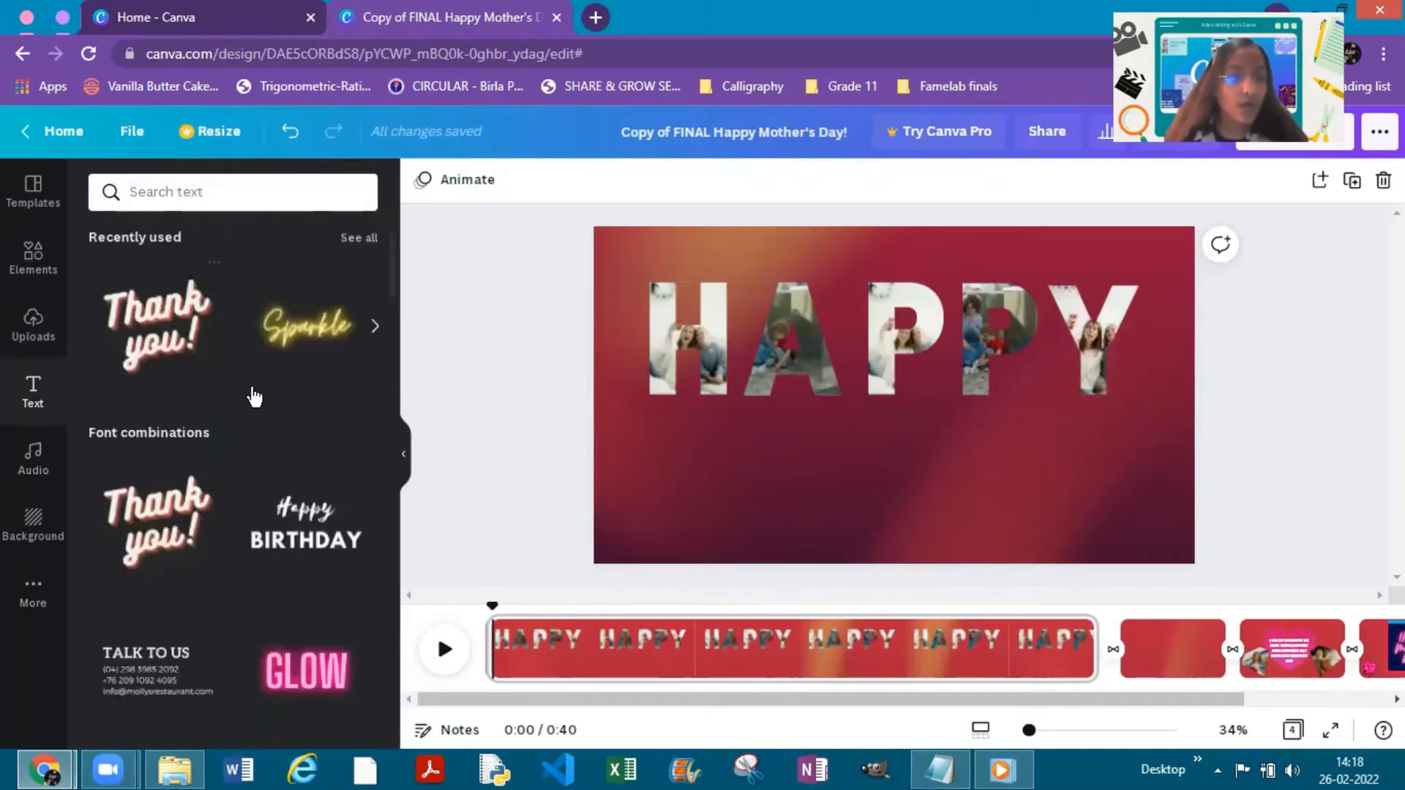
click(150, 538)
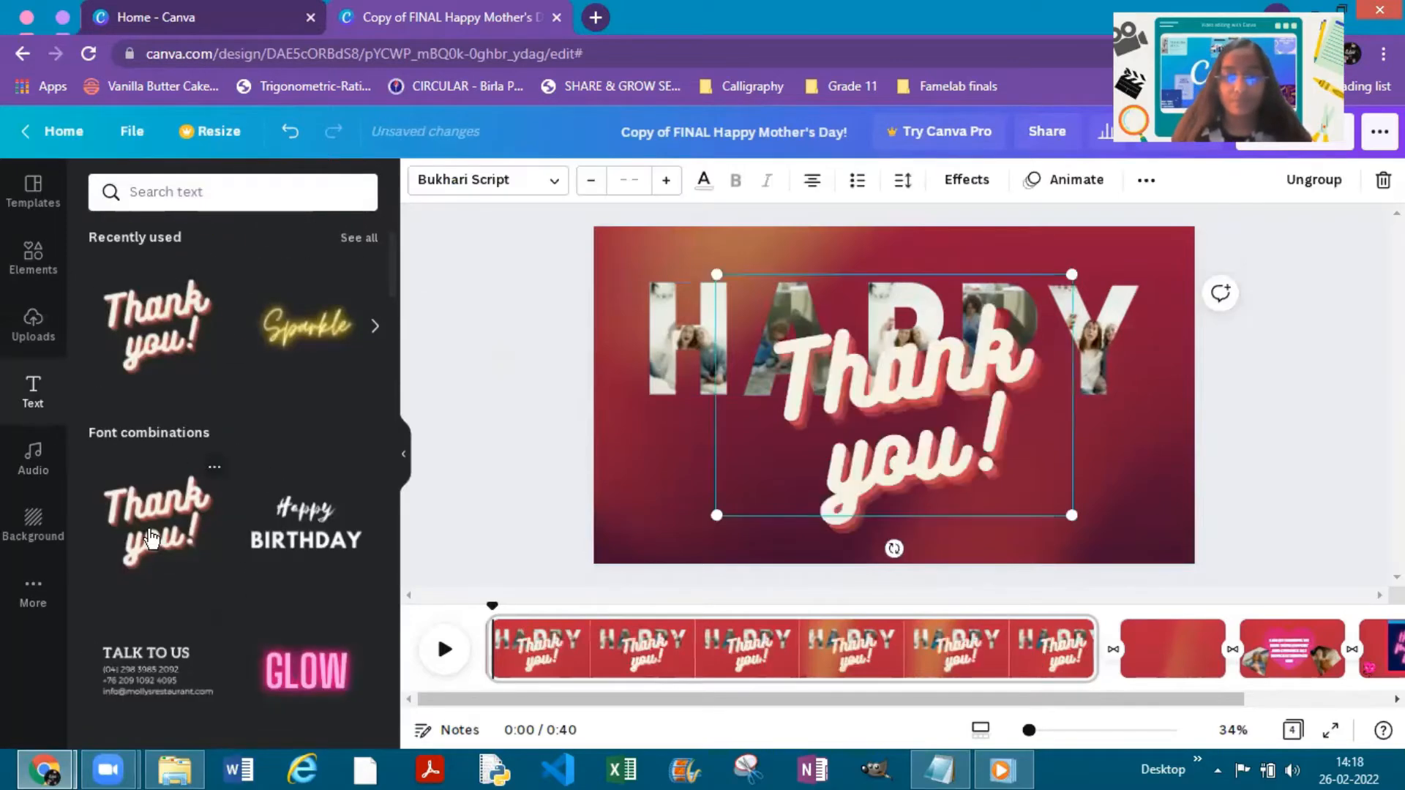
mouse_move(960, 450)
mouse_down()
mouse_move(882, 466)
mouse_move(928, 467)
mouse_move(936, 487)
mouse_move(953, 444)
mouse_up()
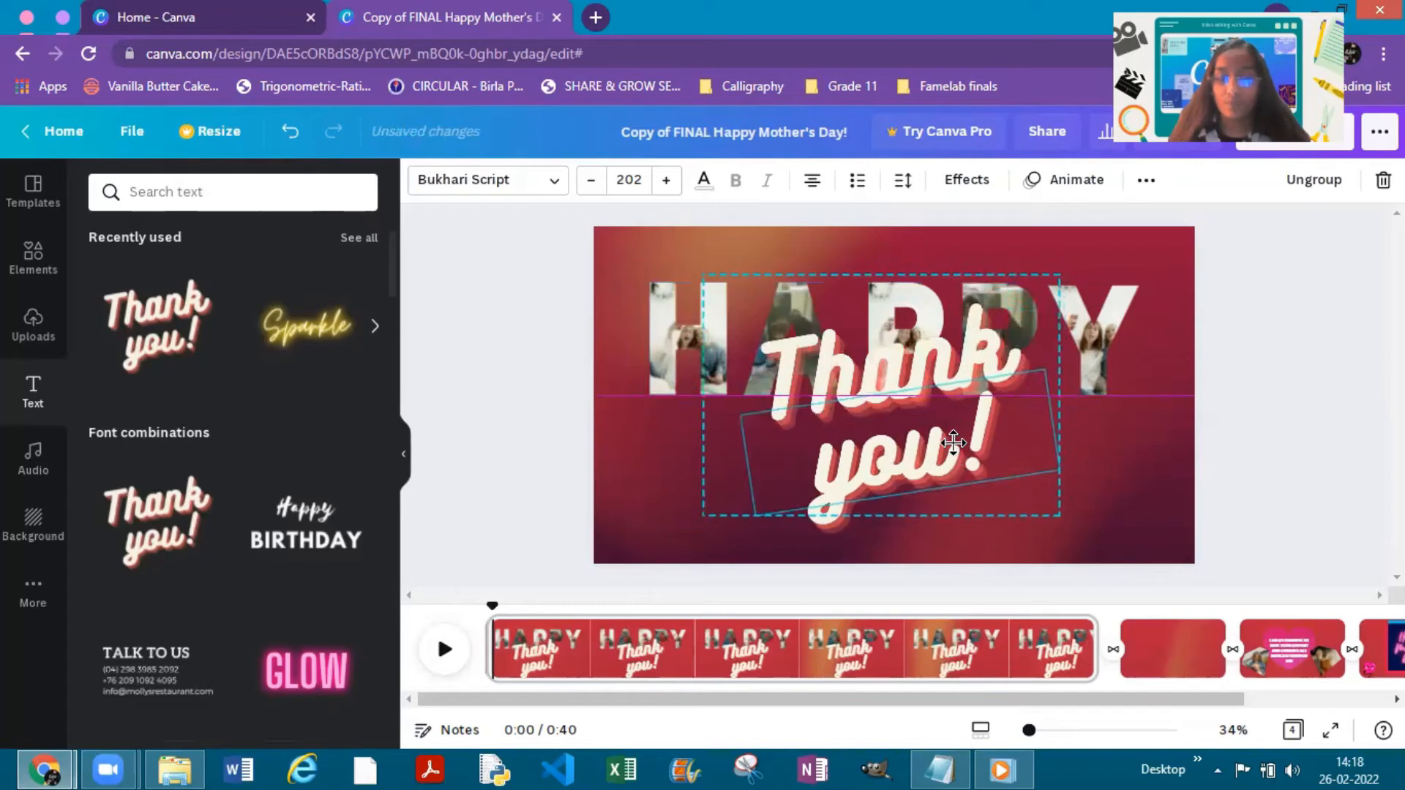
click(1315, 194)
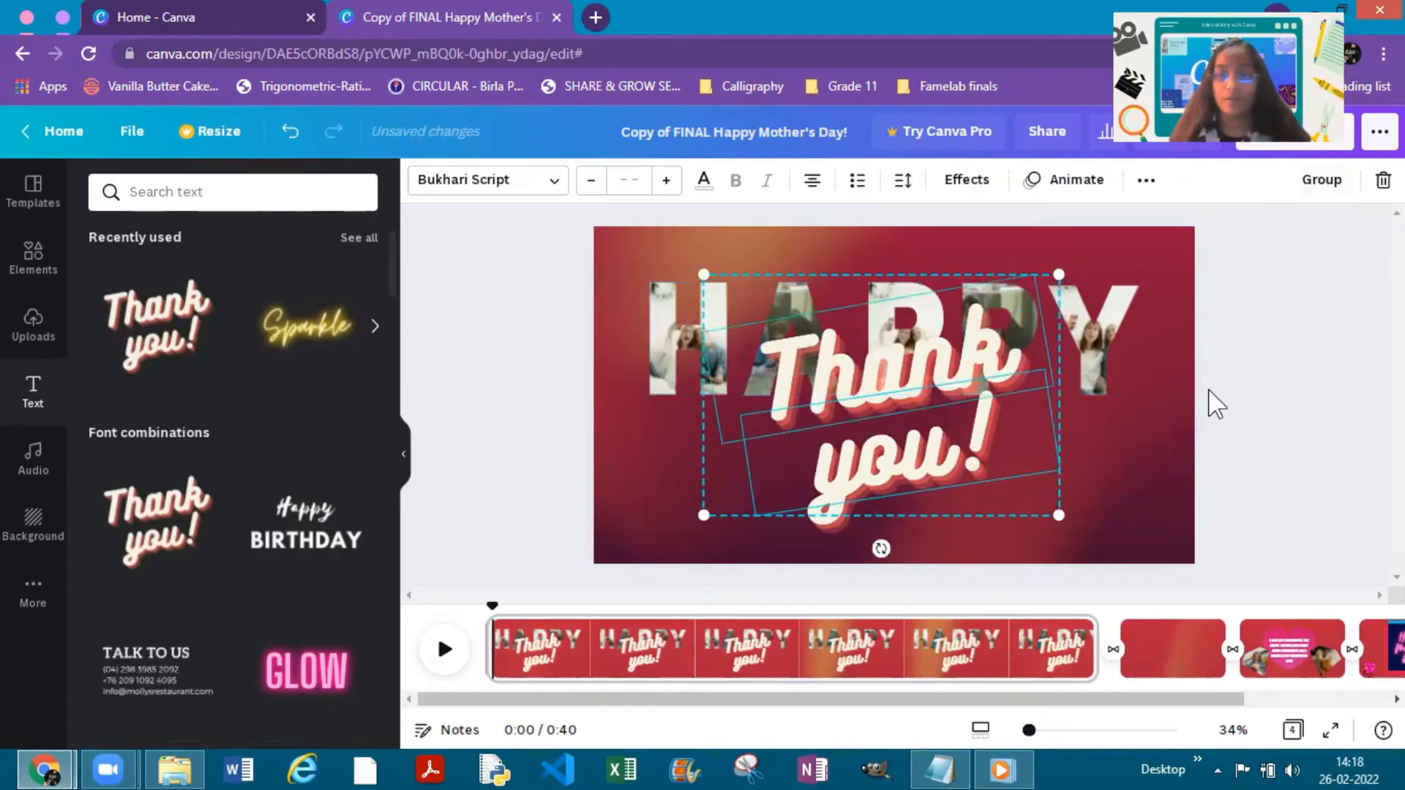
click(1248, 432)
- Place "Thank" and "you!" side by side below HAPPY and rotate both words until they are level
drag(937, 448, 1087, 450)
drag(851, 375, 731, 468)
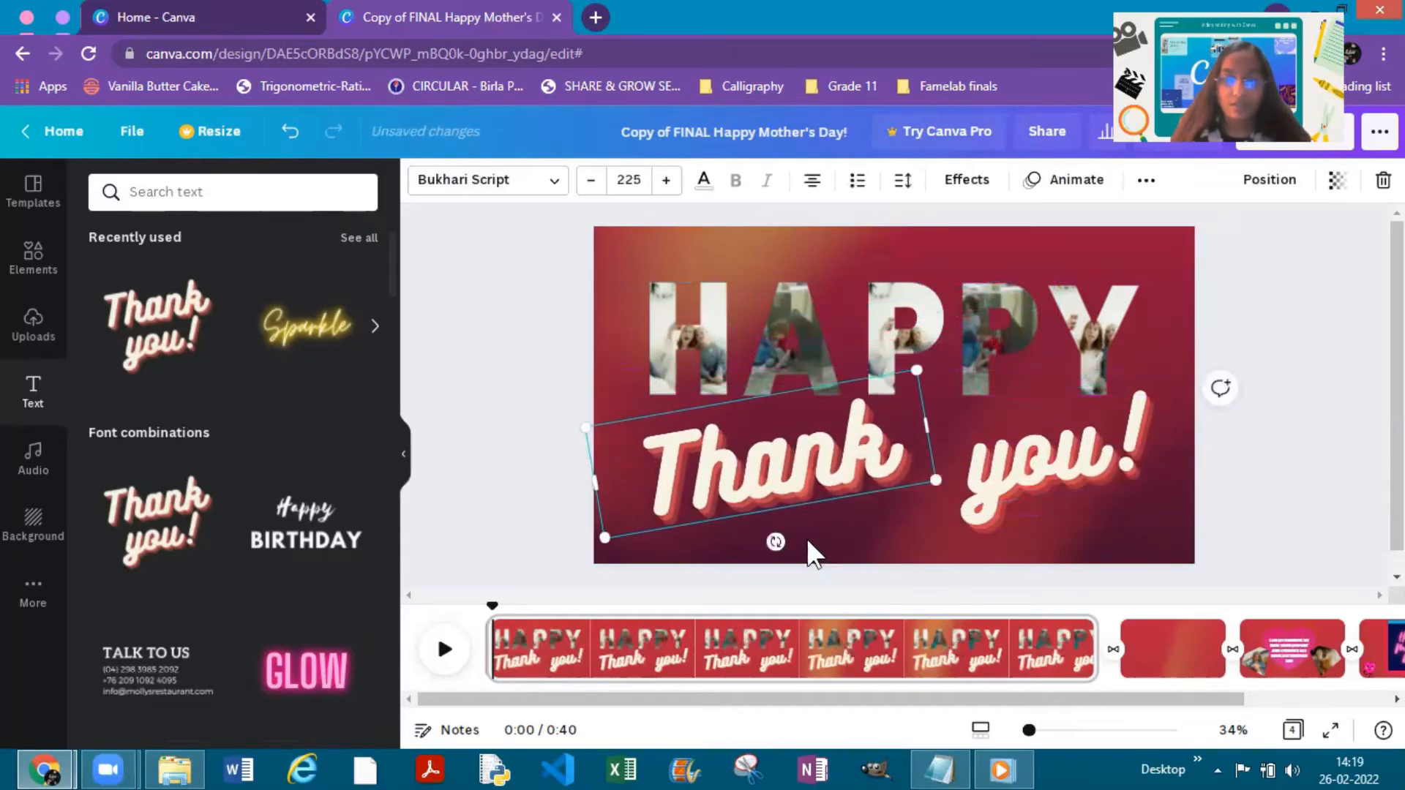
drag(775, 542, 761, 542)
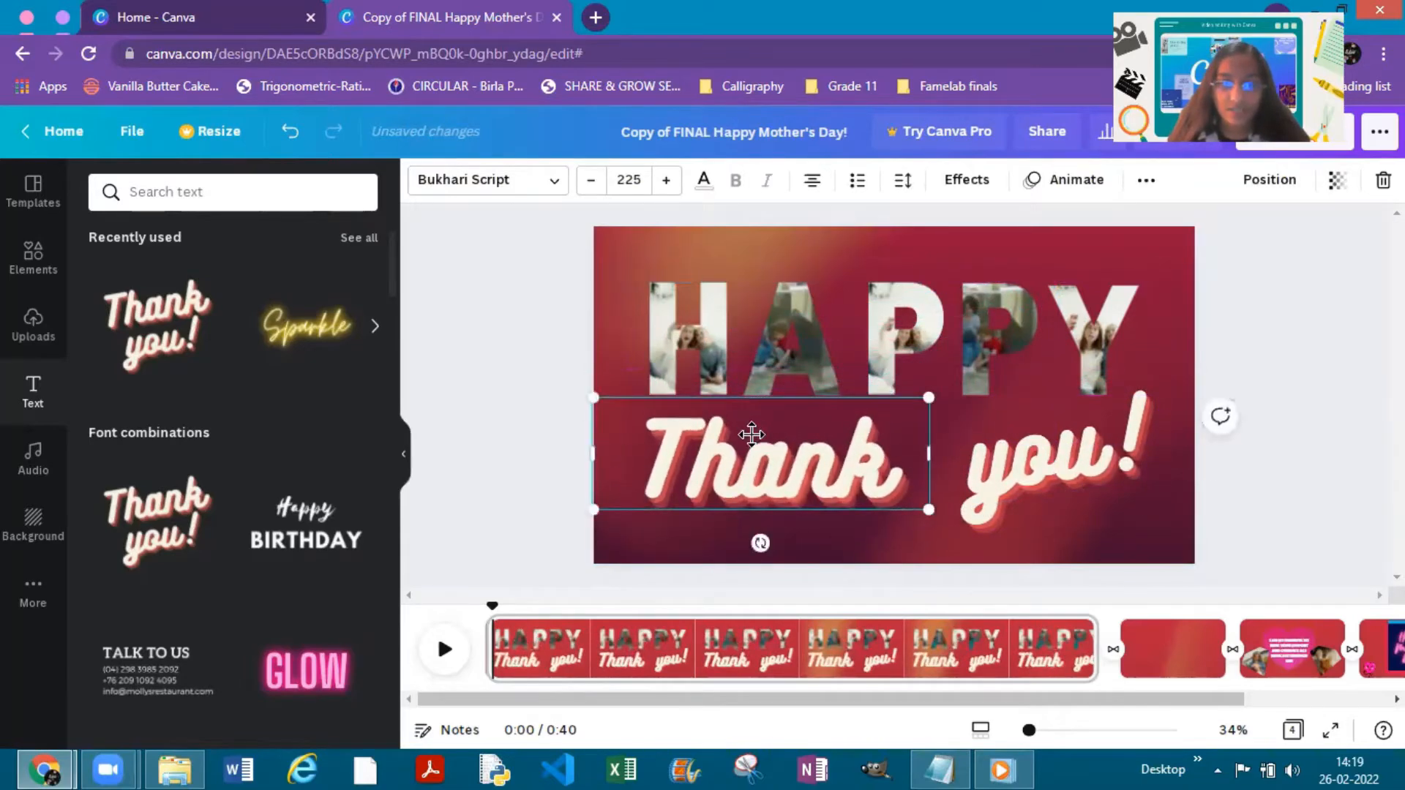
drag(753, 432, 766, 441)
click(1017, 479)
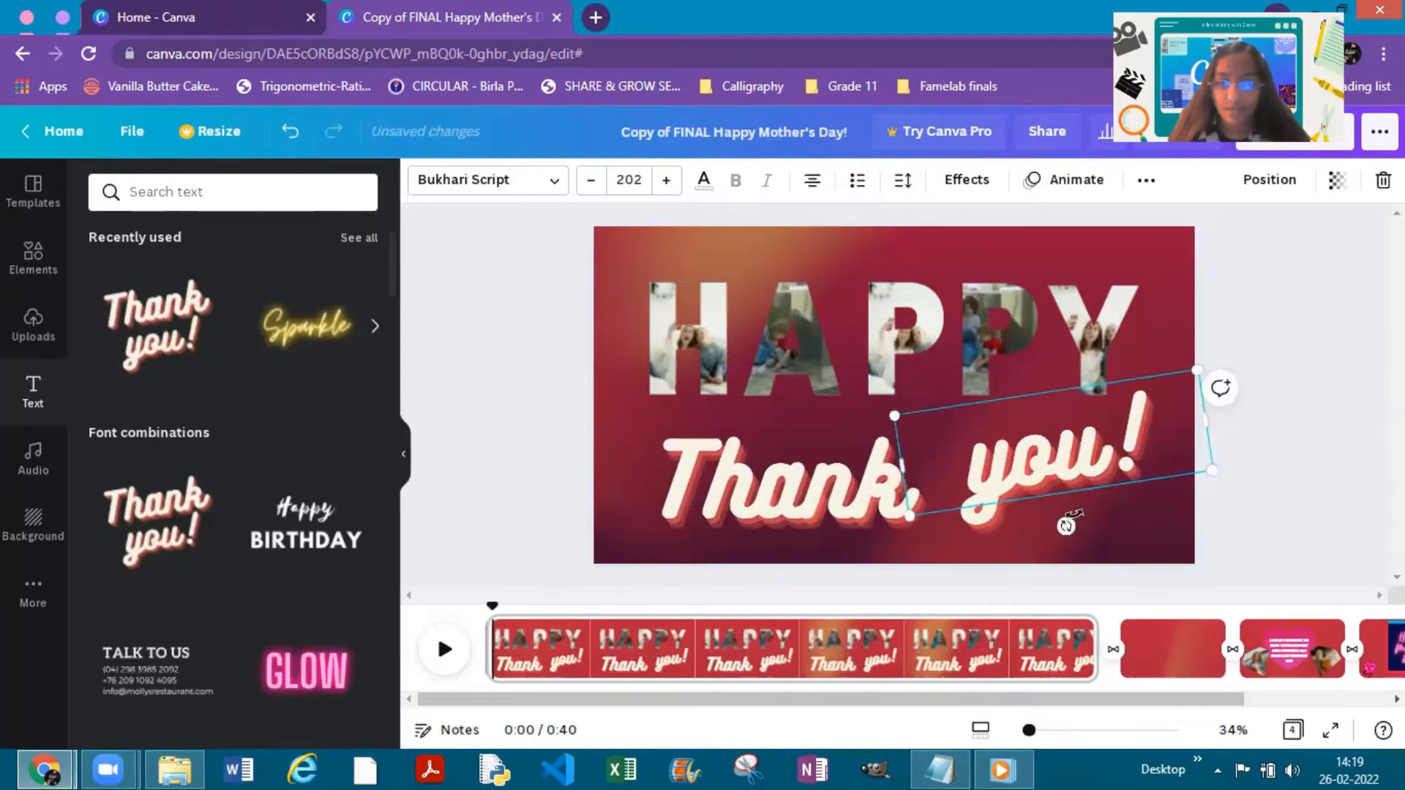
drag(1063, 526, 1052, 527)
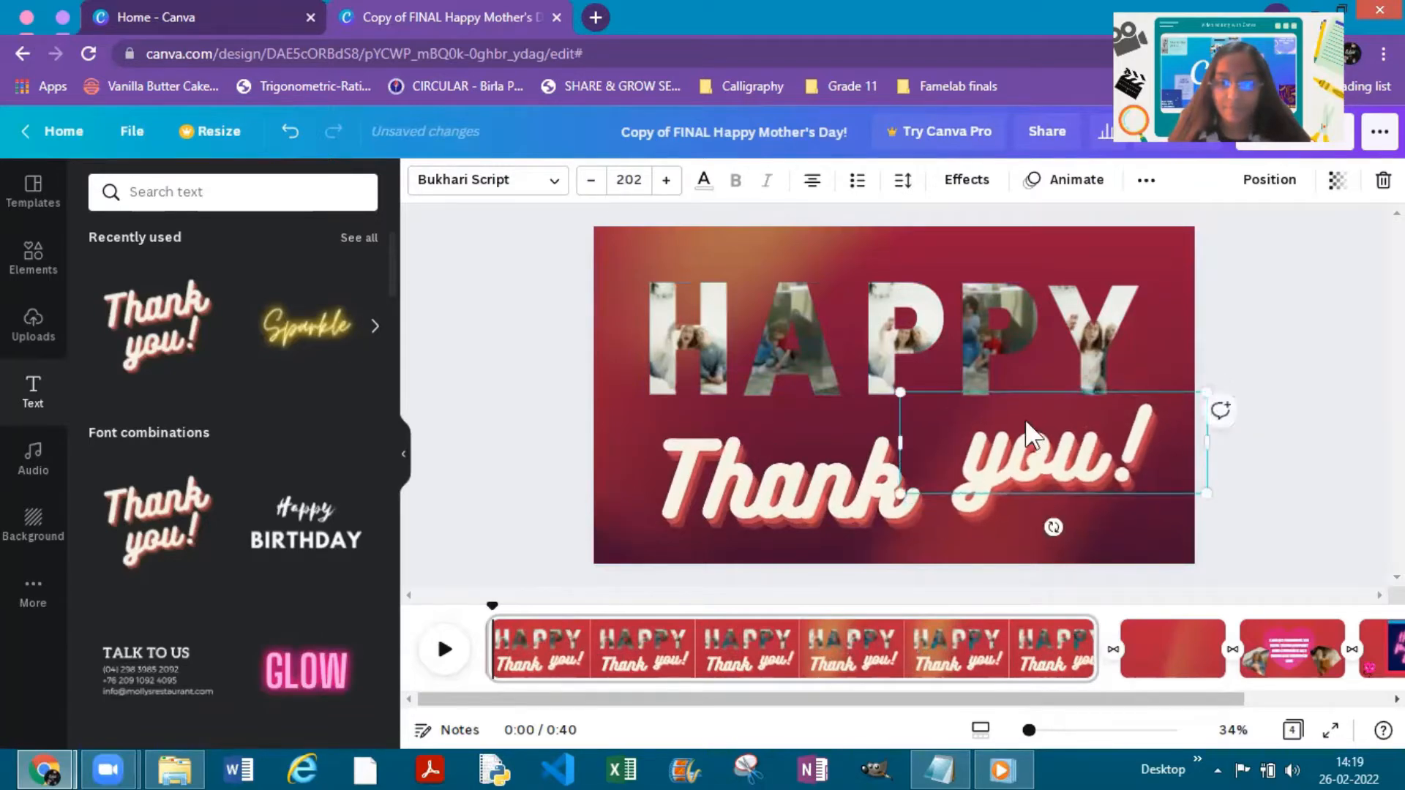
drag(1023, 439, 1007, 443)
- Select the word "Thank" and reduce its font size to 208
click(775, 489)
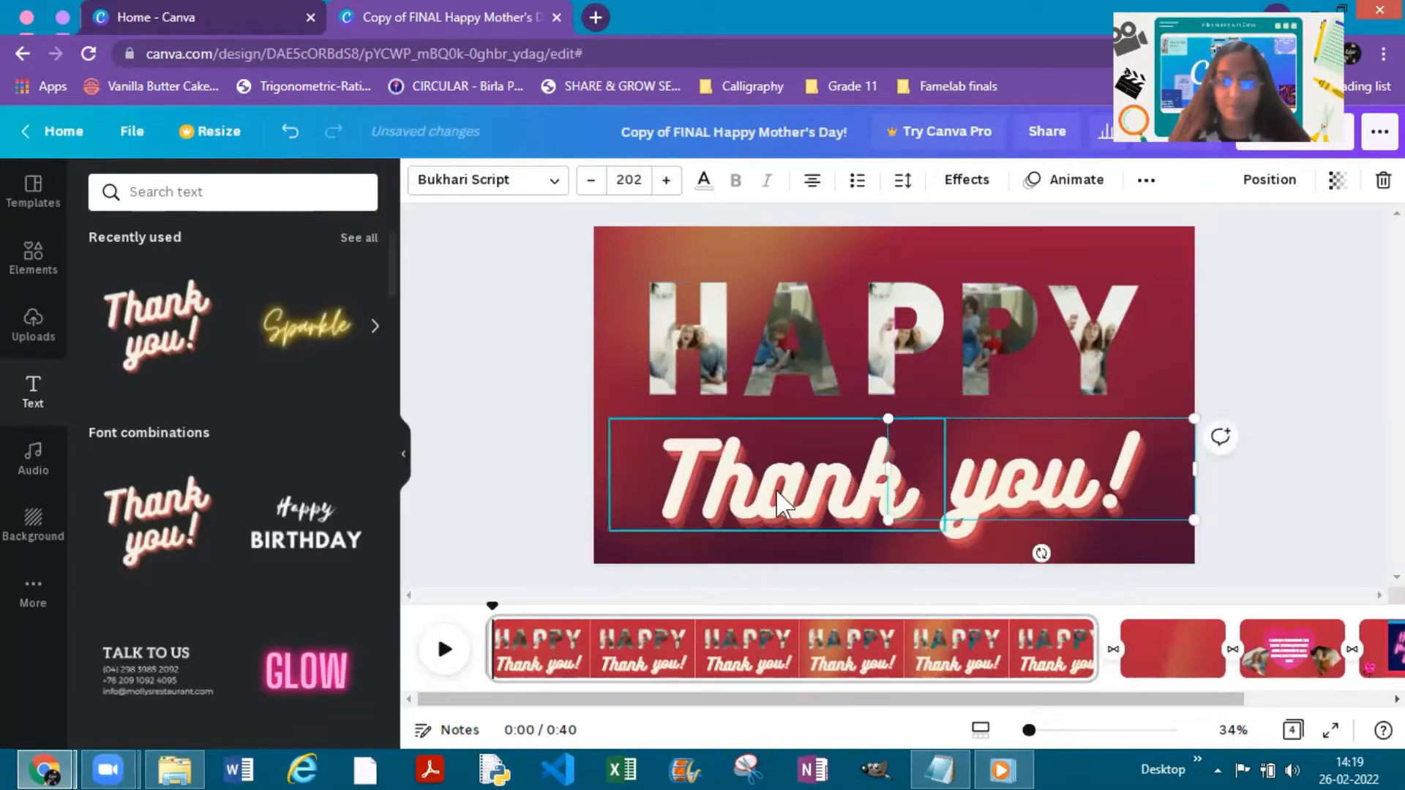
double_click(763, 482)
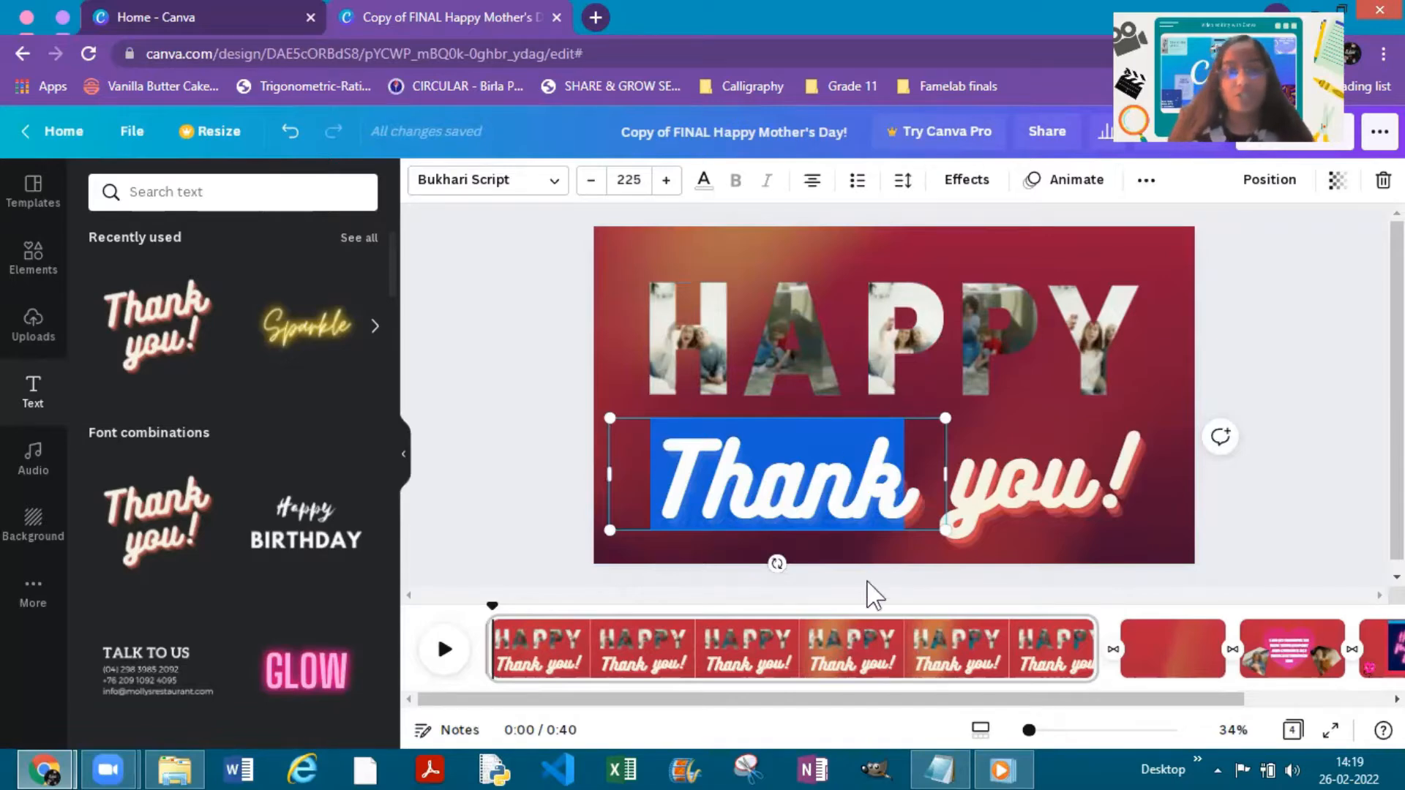
click(598, 191)
click(597, 191)
click(597, 191)
click(597, 191)
click(598, 191)
click(597, 191)
click(592, 180)
click(592, 180)
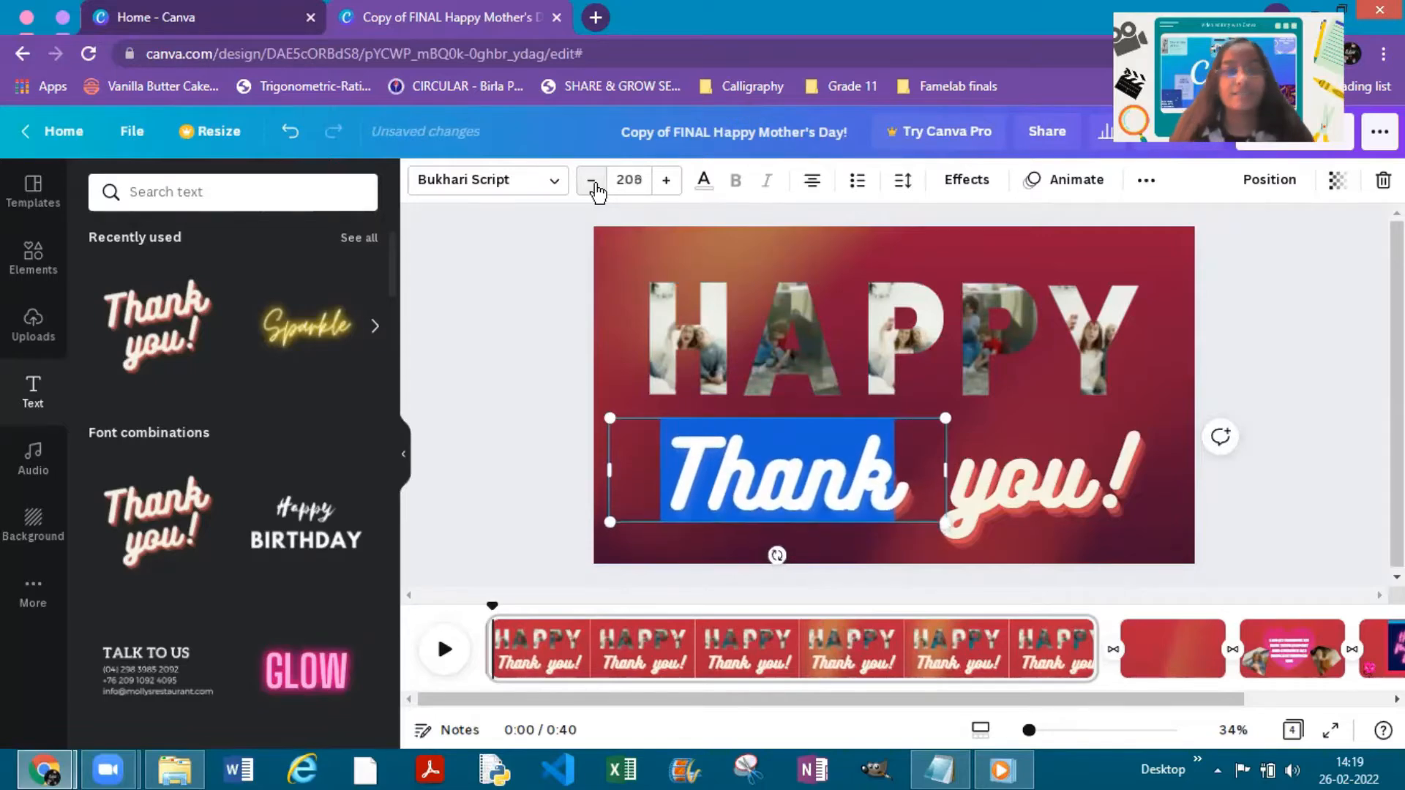
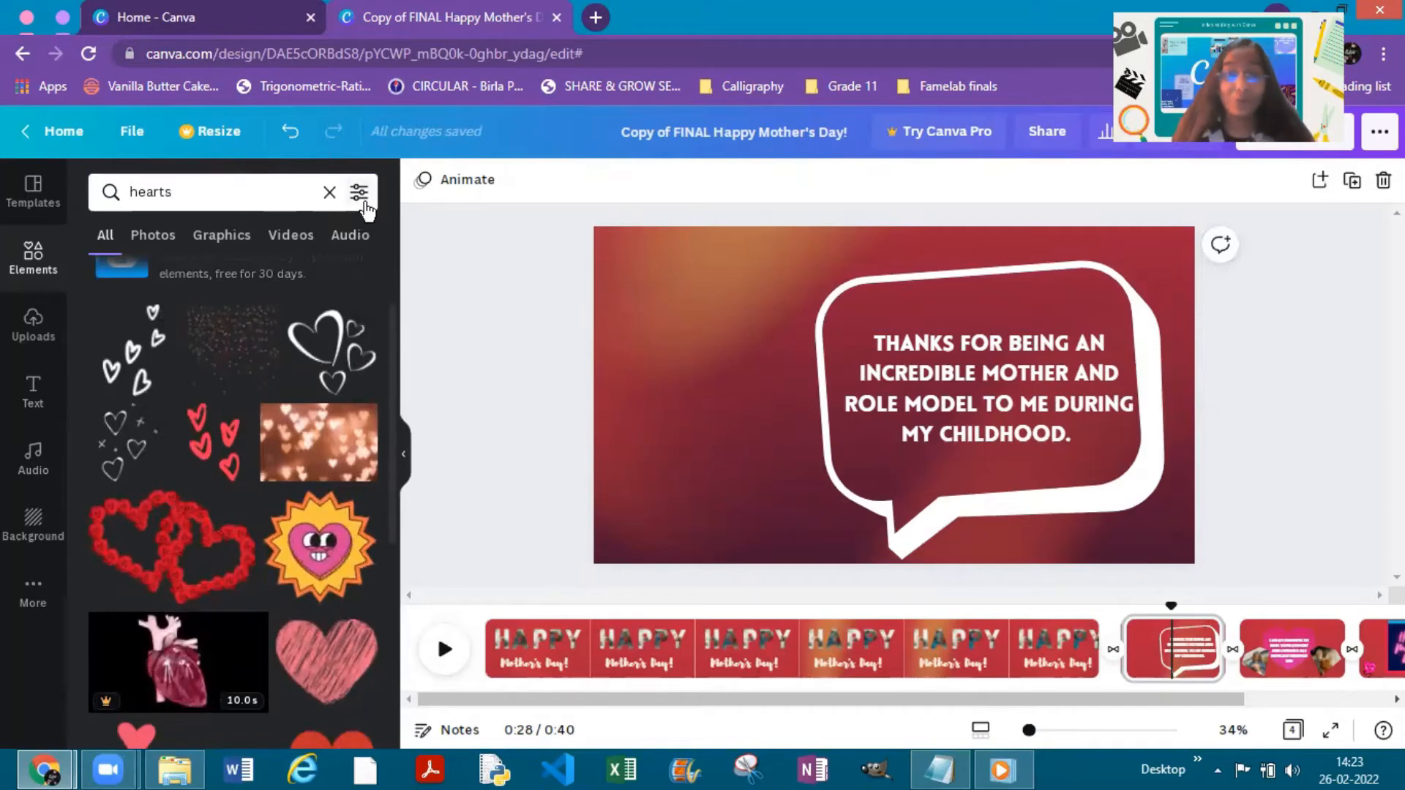
- Filter the "hearts" element results to animated items only
click(360, 194)
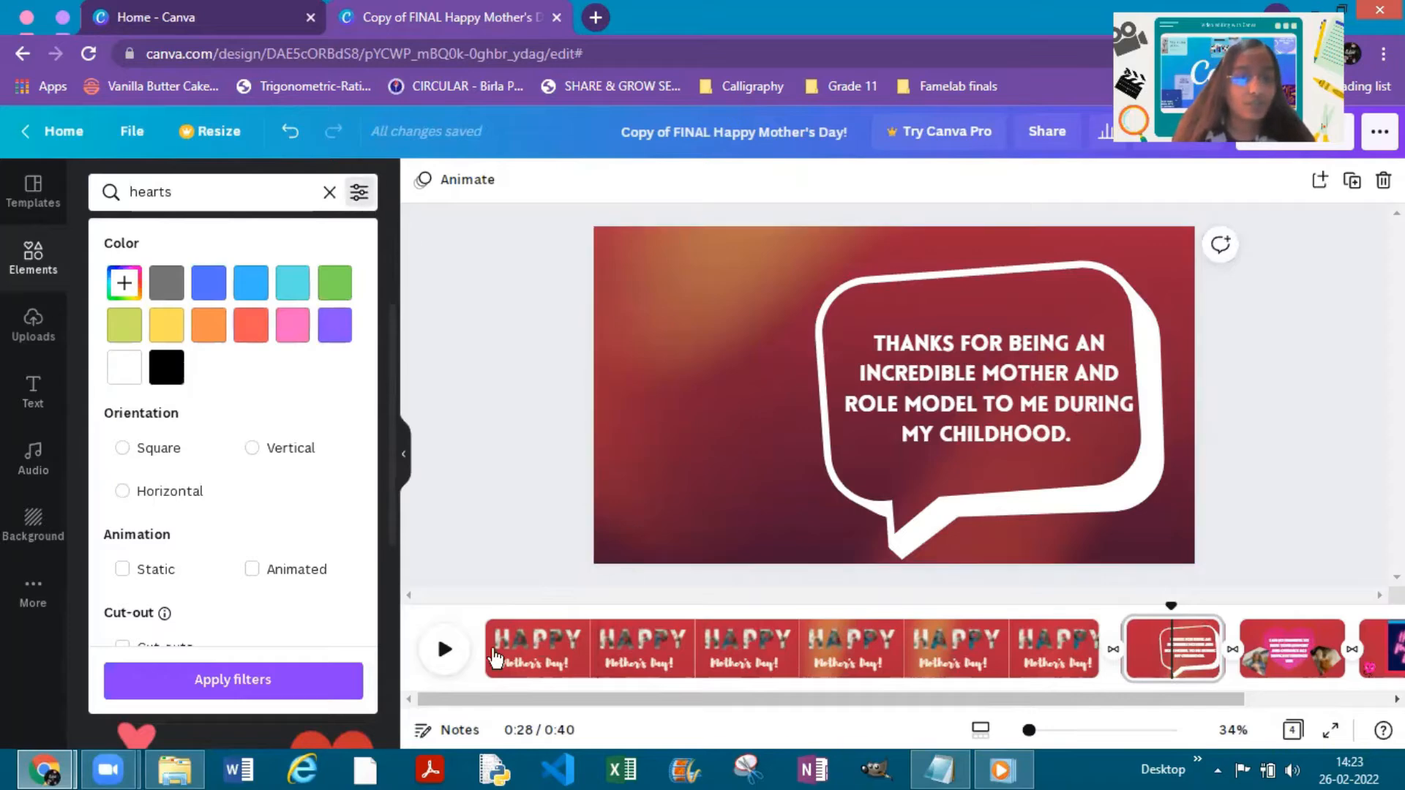
click(276, 575)
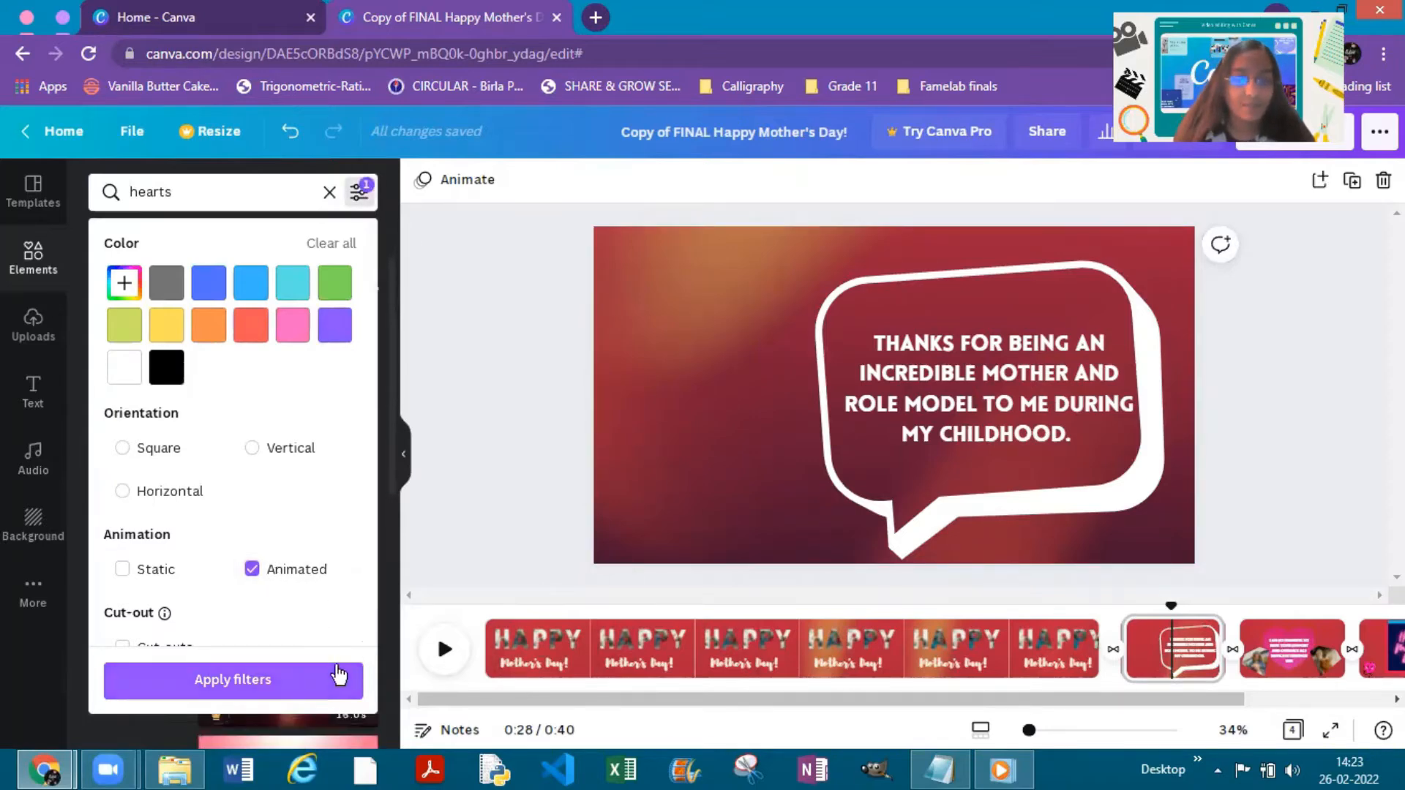
click(339, 675)
scroll(175, 472, down, 3)
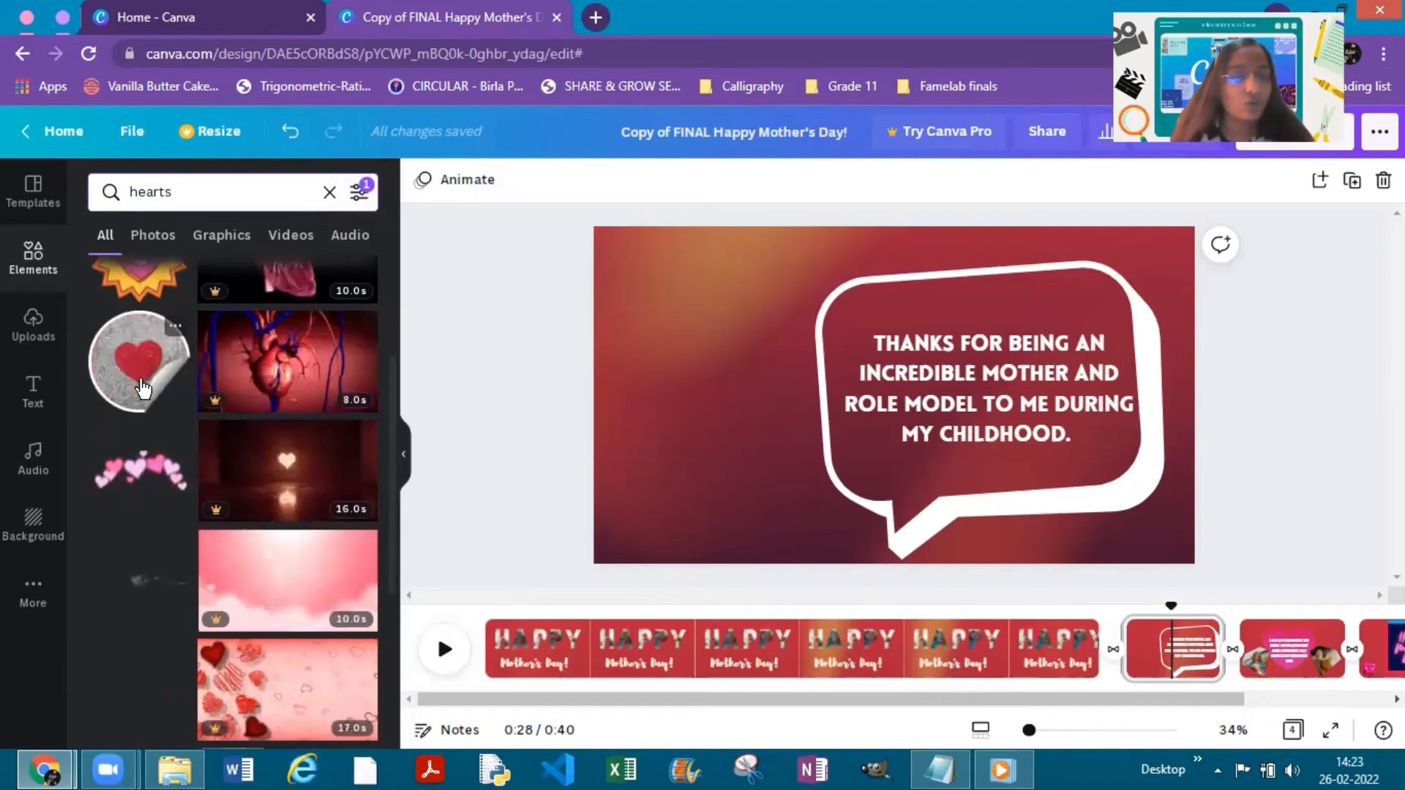
- Add the round peeling heart sticker to list all its Magic Recommendations, and delete the sticker from the page
click(137, 359)
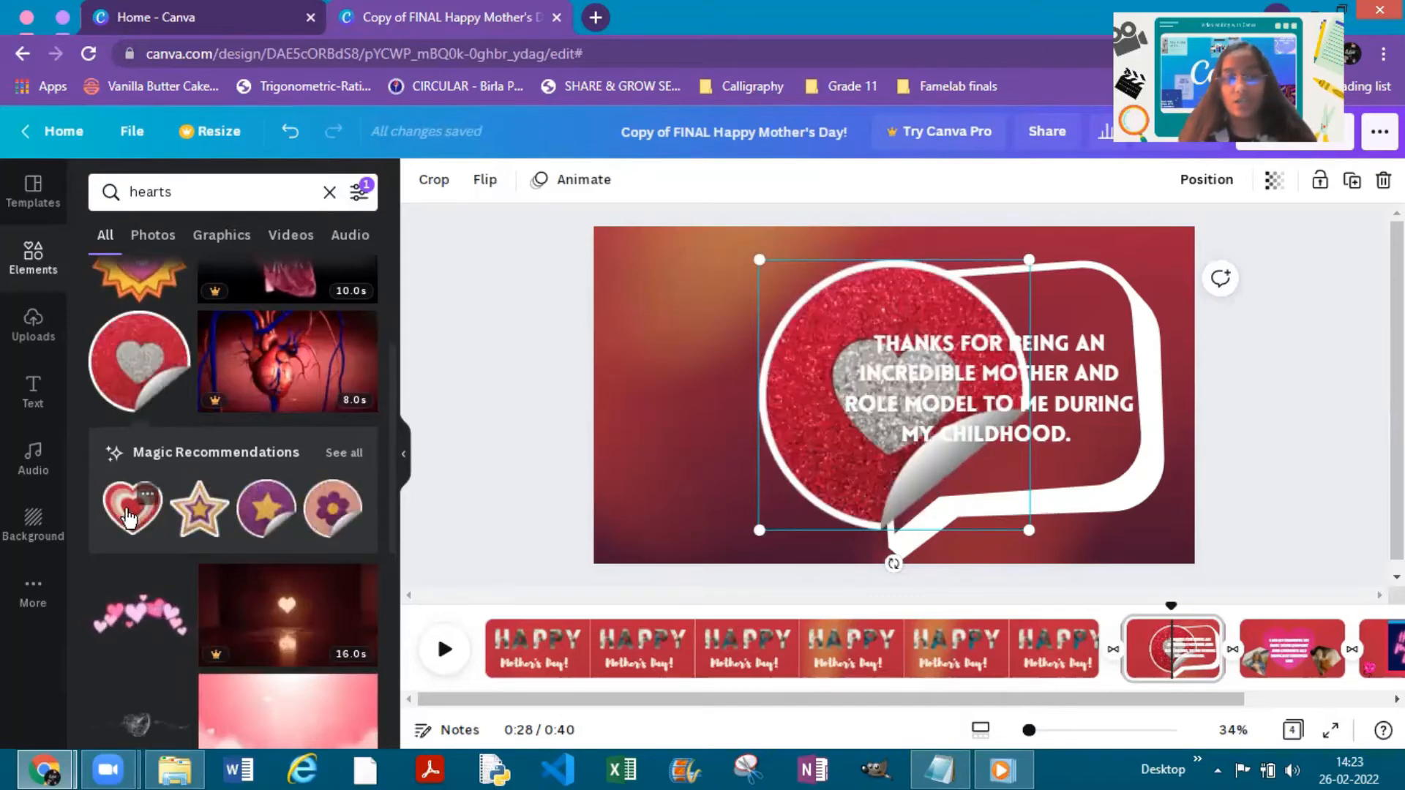
click(345, 455)
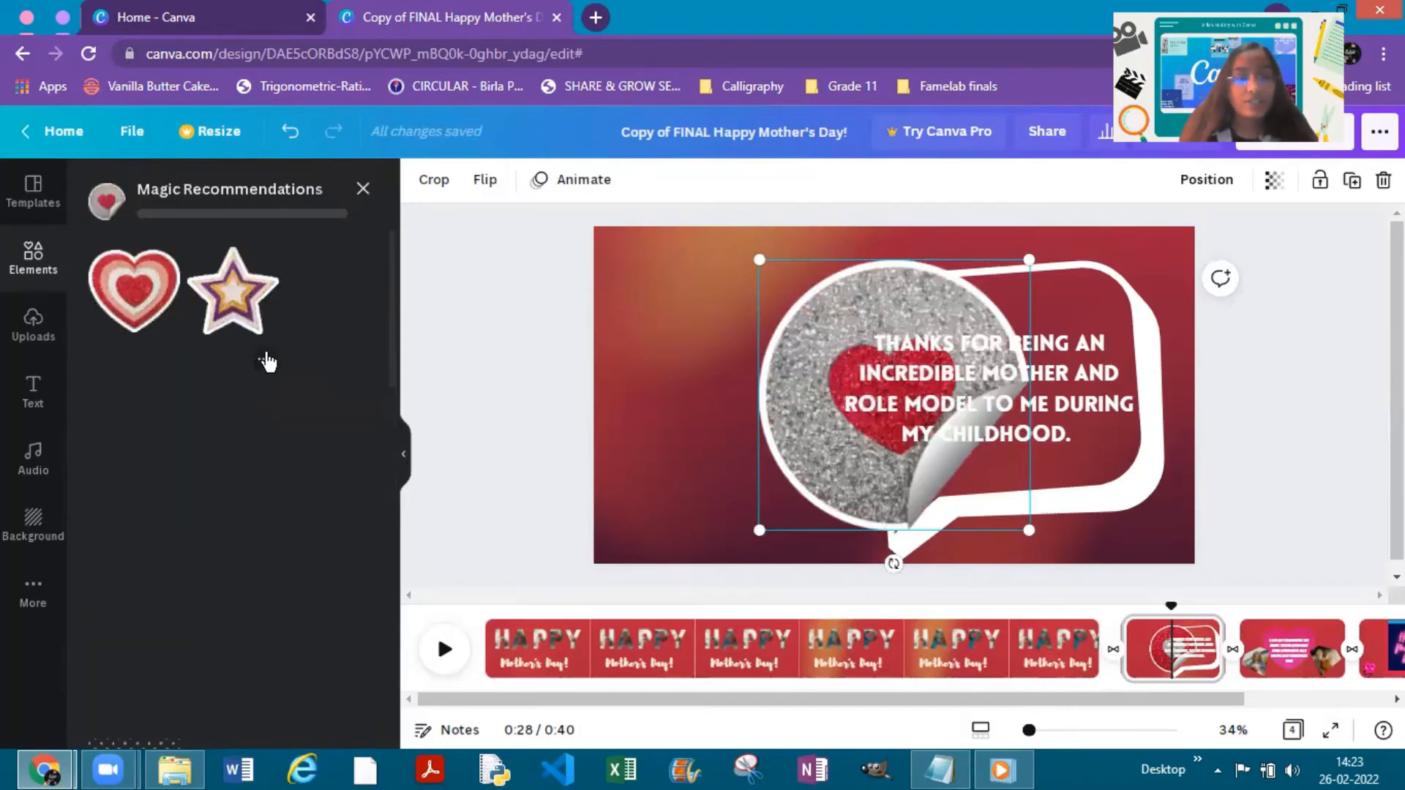
key(Delete)
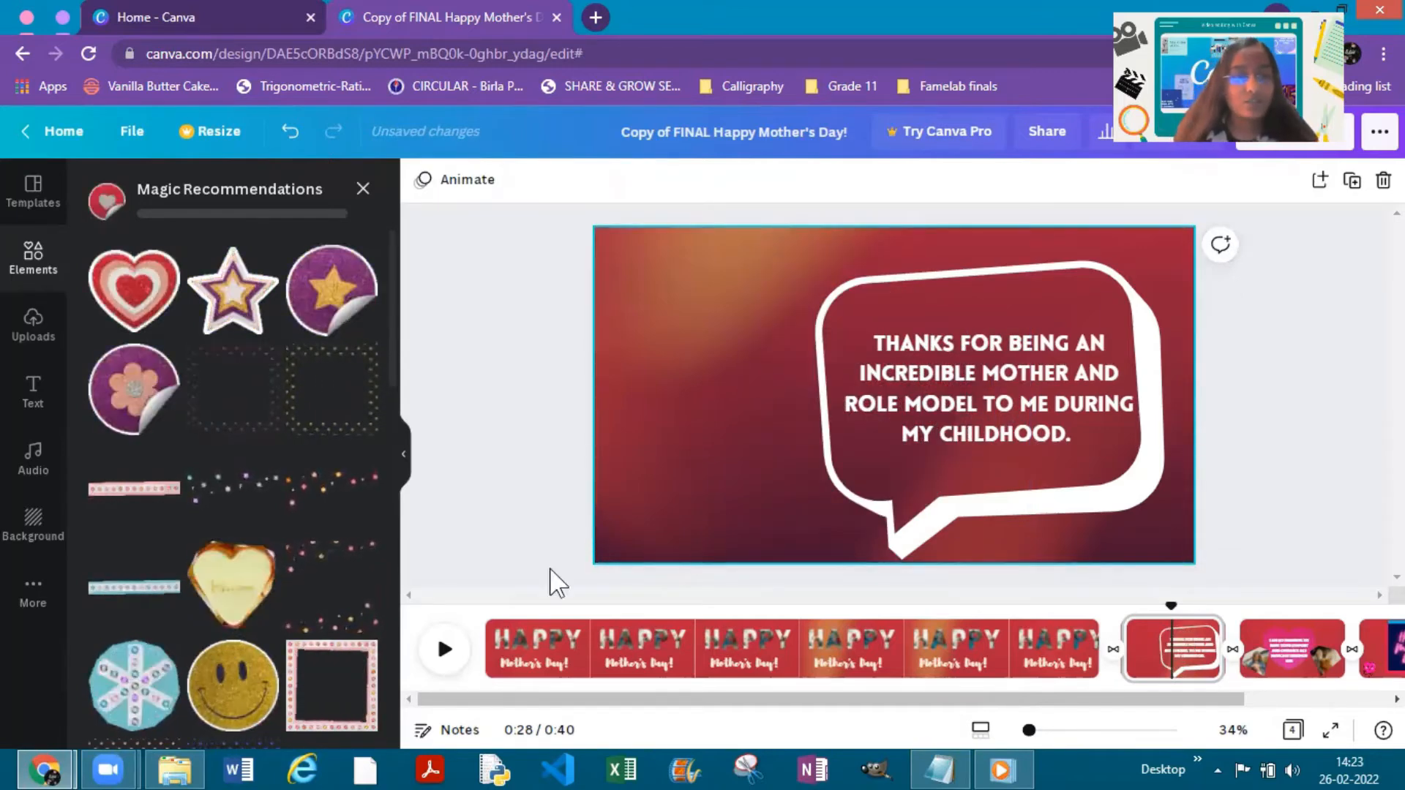
- Add the layered glitter heart sticker, tilt it counterclockwise, shrink it and place it in the page's upper-left area beside the speech bubble
click(132, 307)
drag(810, 445, 710, 461)
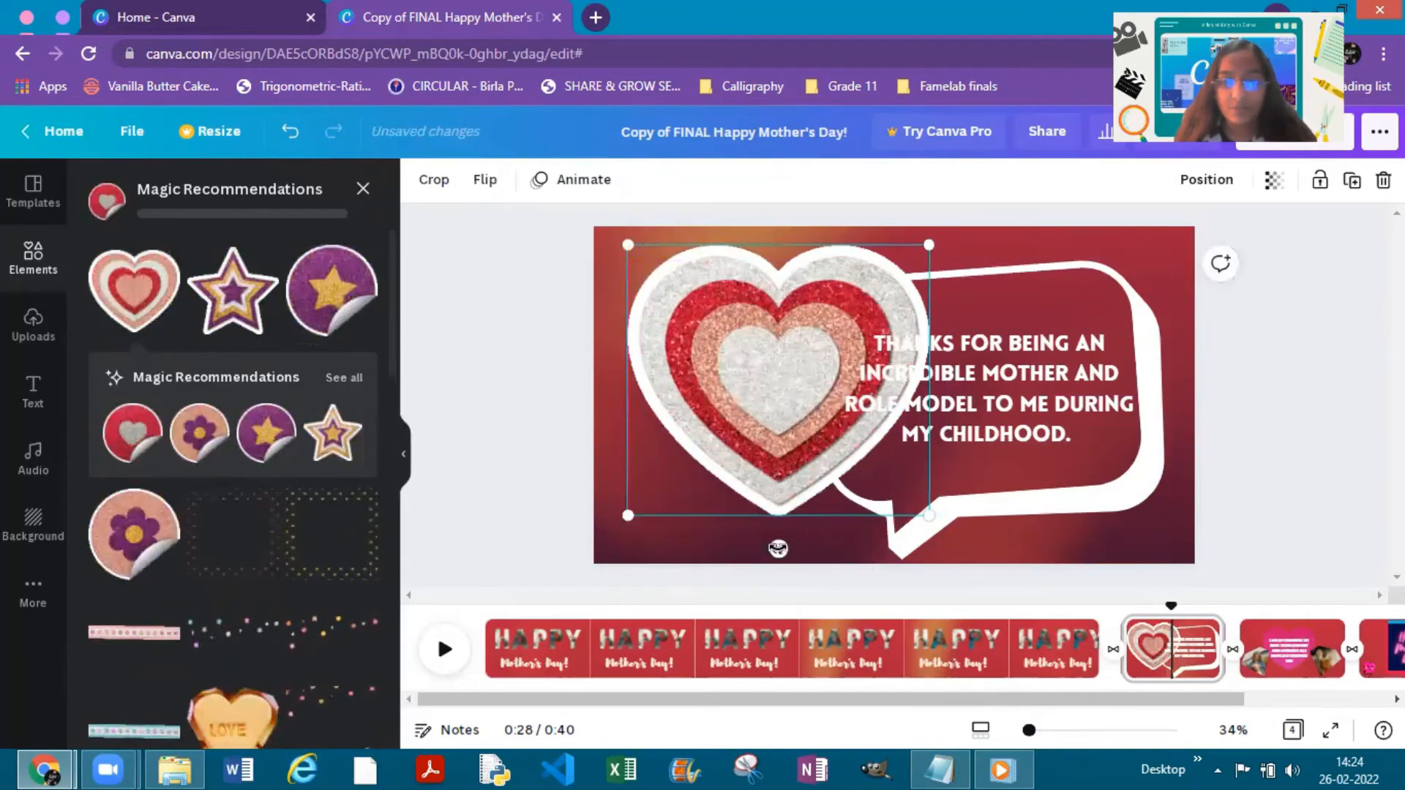
drag(775, 549, 856, 559)
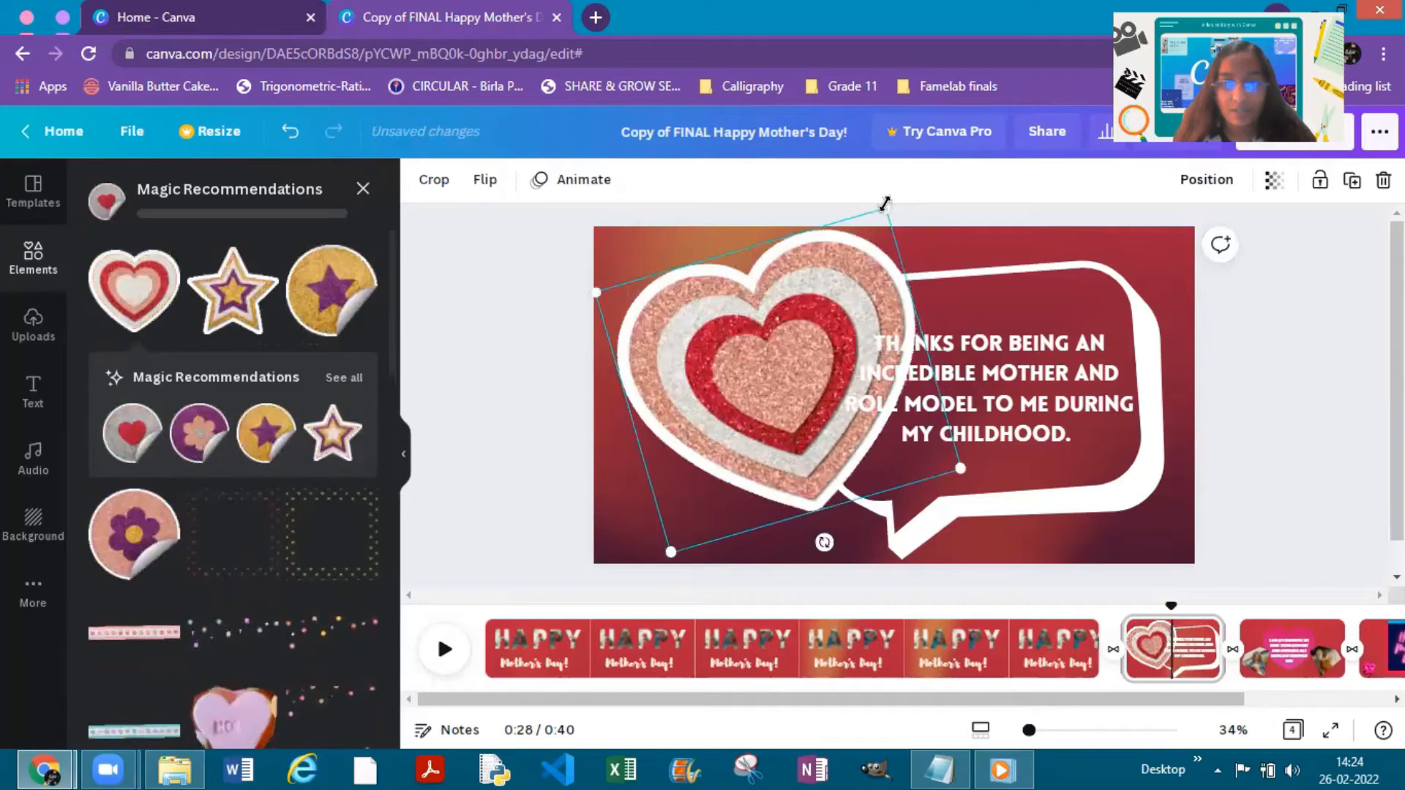
drag(886, 208, 784, 370)
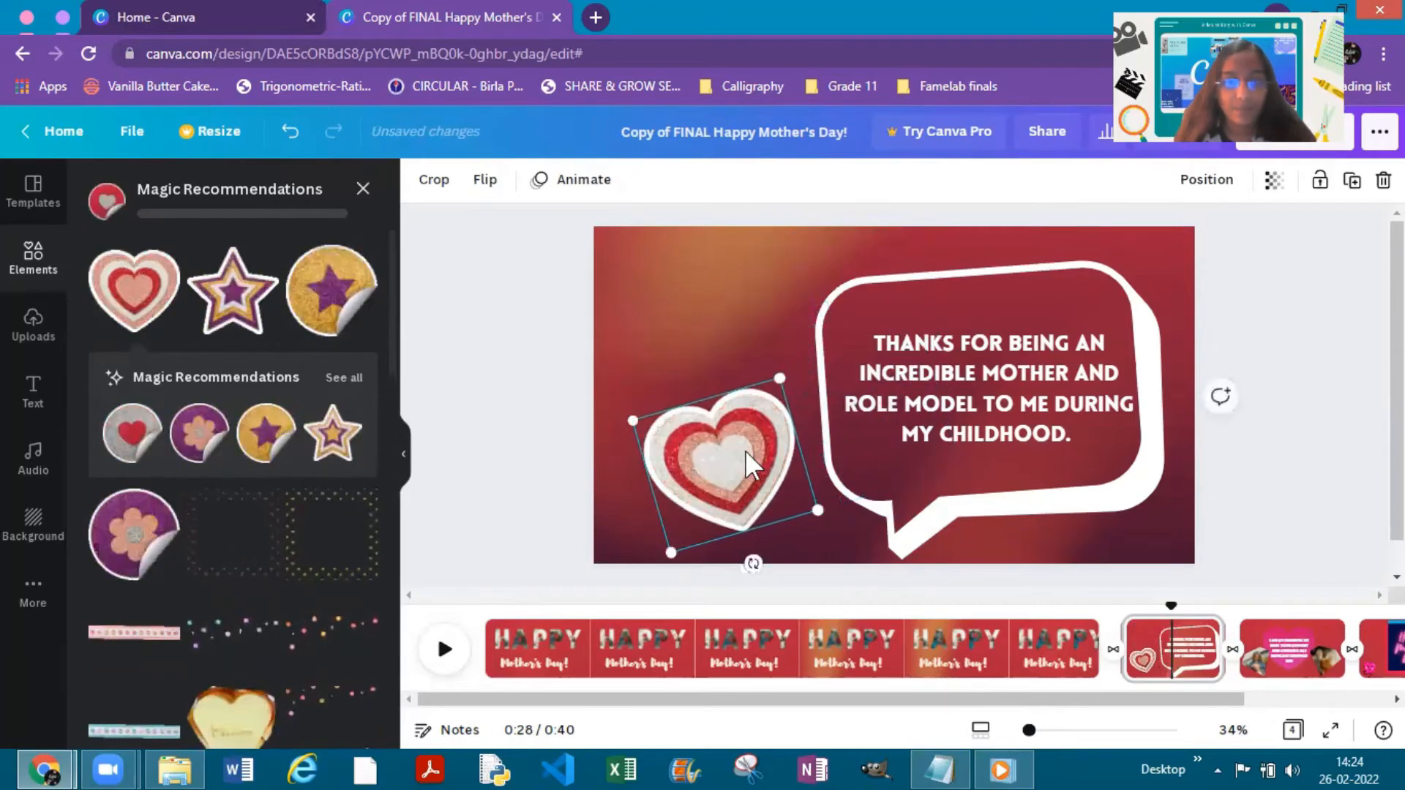
drag(746, 461, 725, 348)
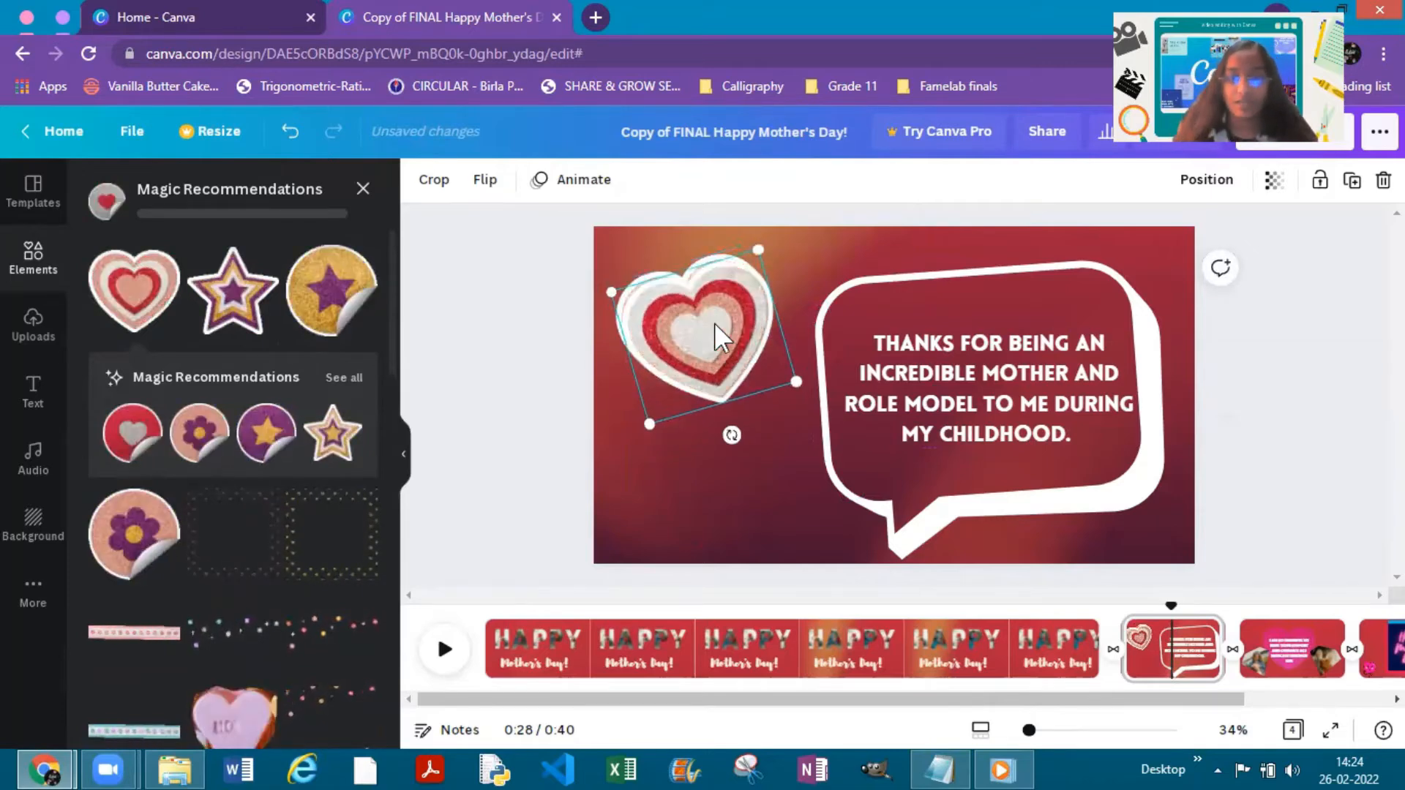
- Duplicate the glitter heart, shrink the copy, tilt it clockwise and place it below and to the right of the original
key(ctrl+d)
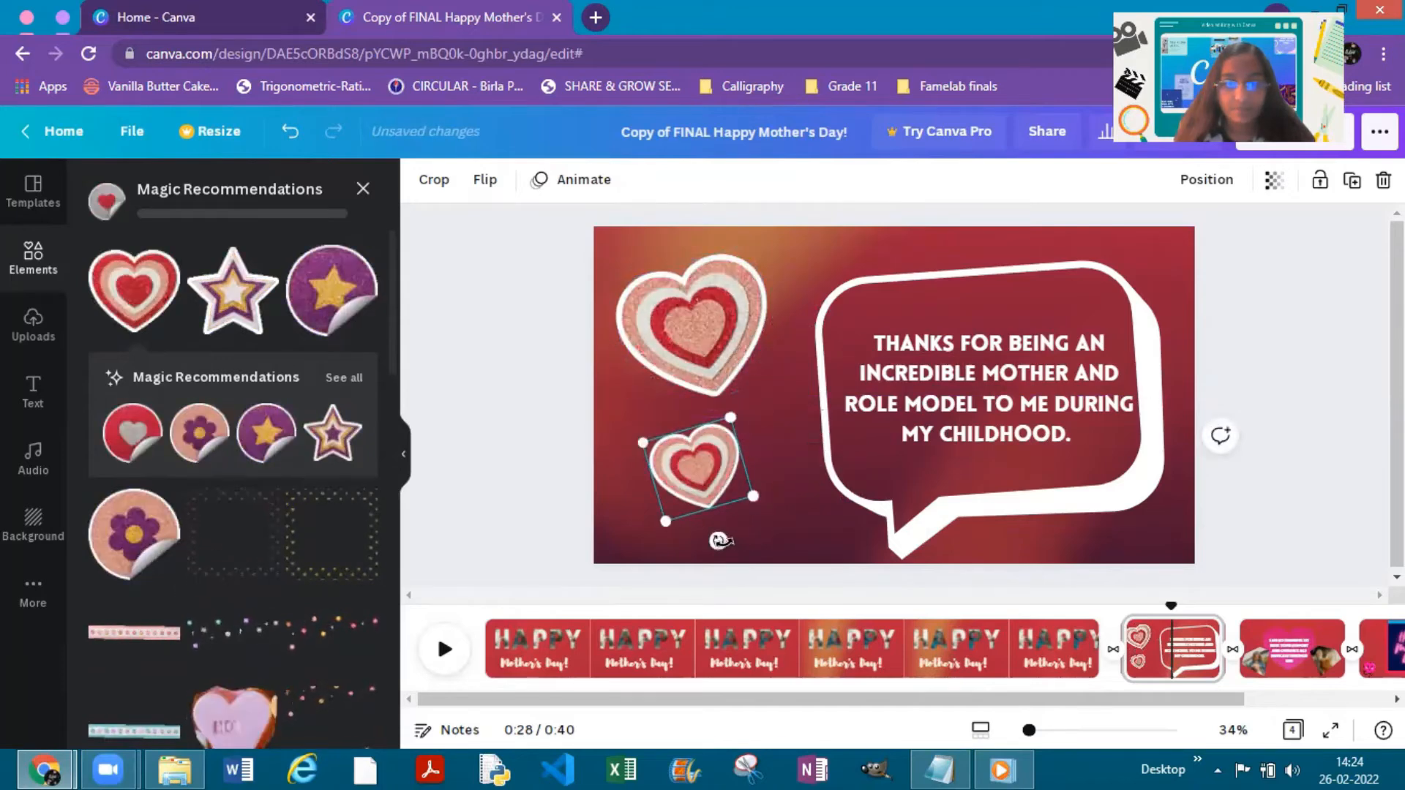
drag(673, 475, 732, 443)
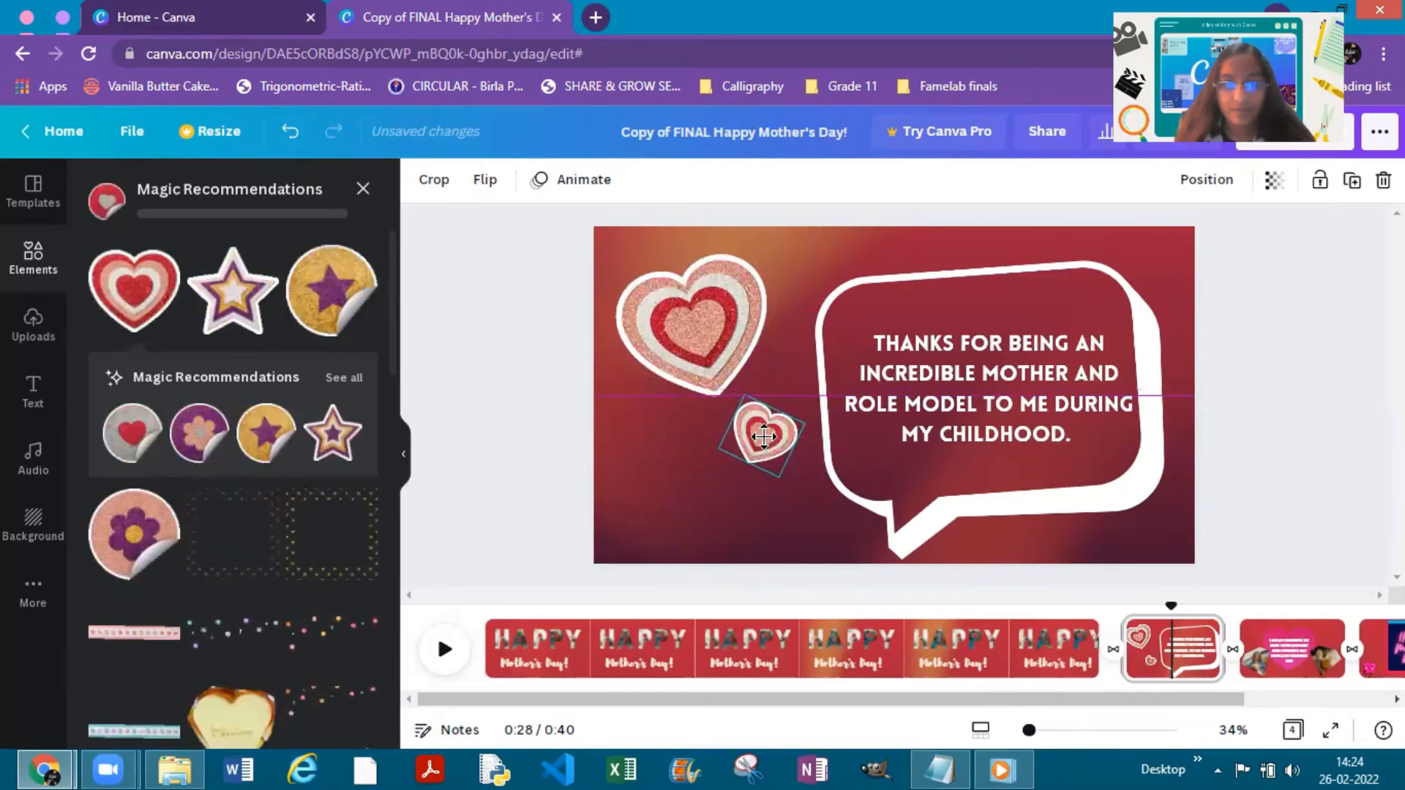
click(1242, 479)
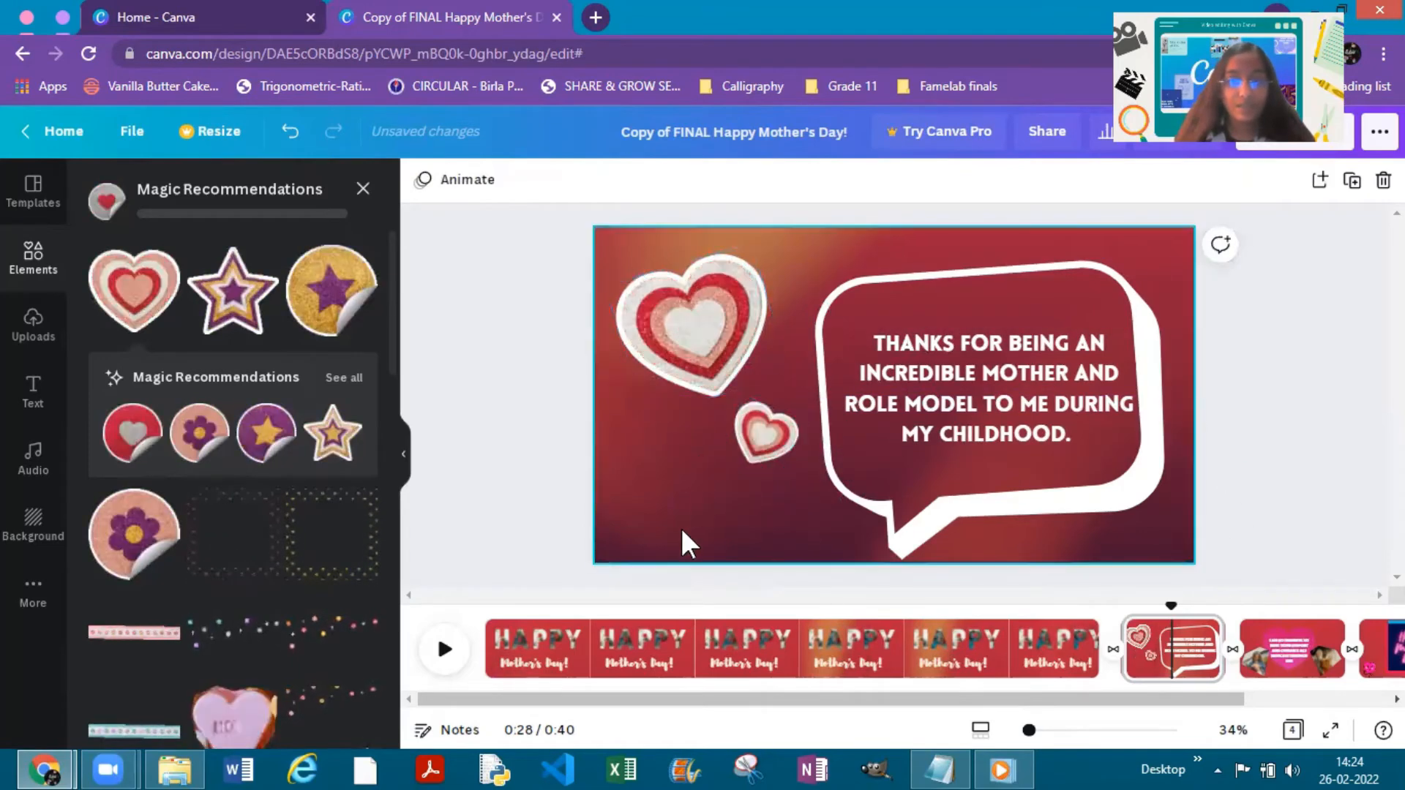
- Search the elements for "frames", look through the results and clear the search
click(363, 189)
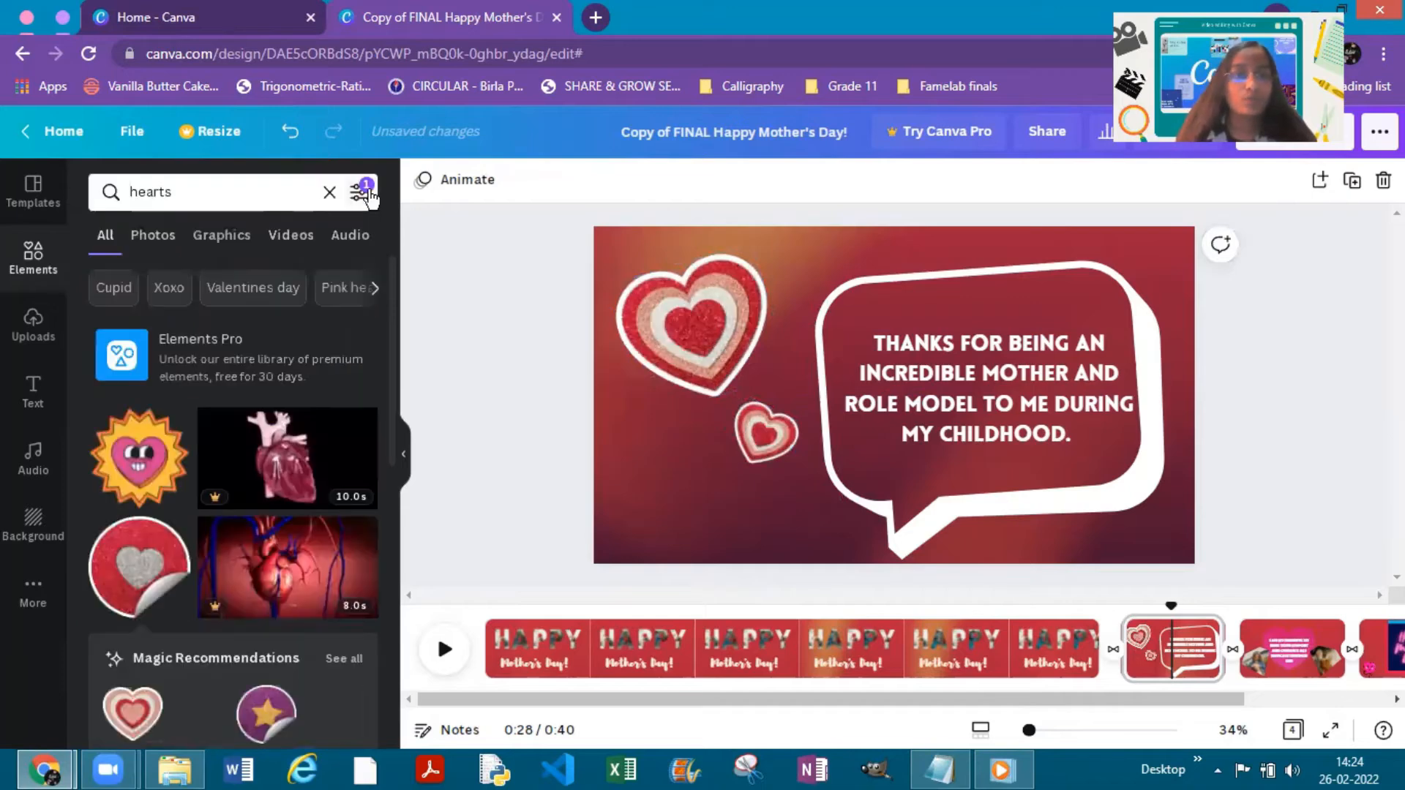
click(331, 193)
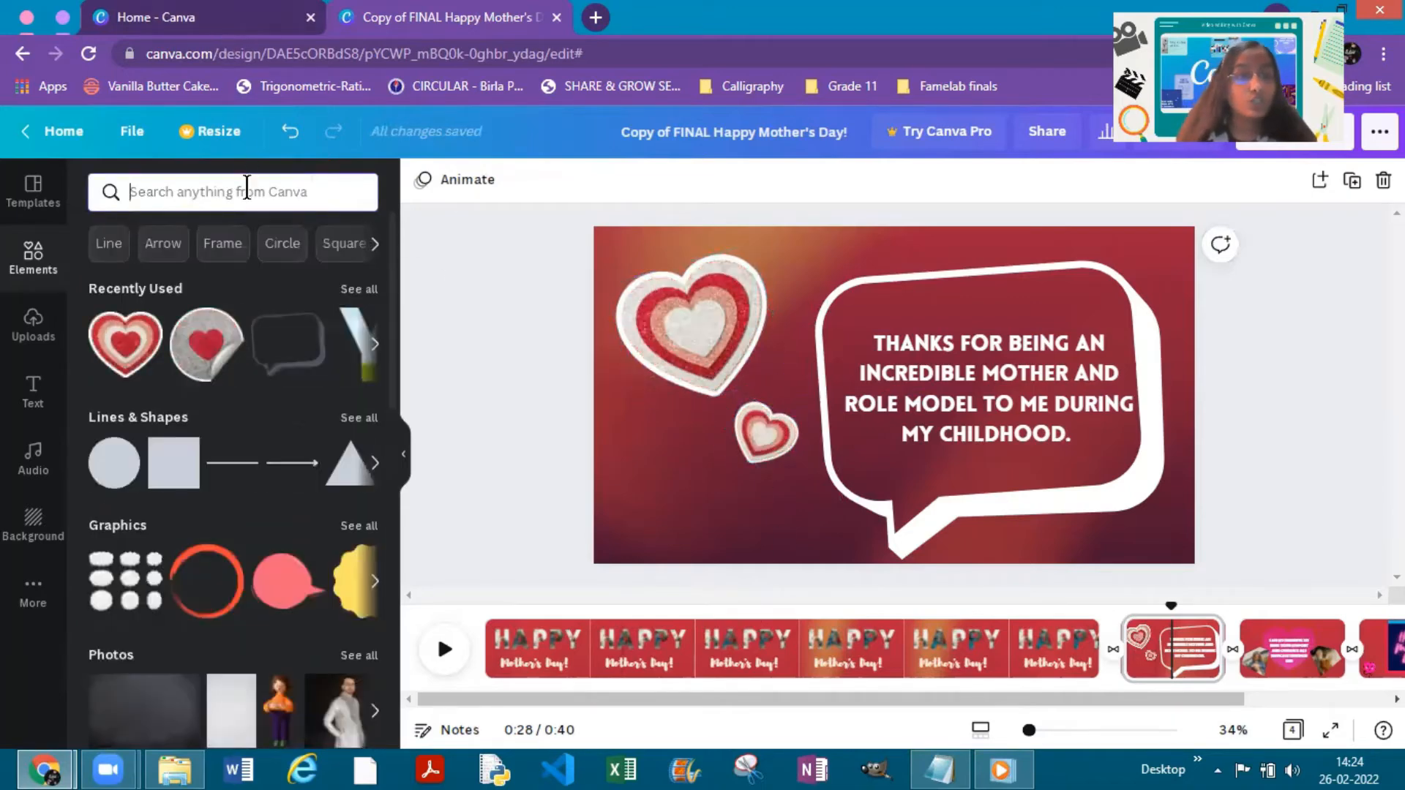
text(frames)
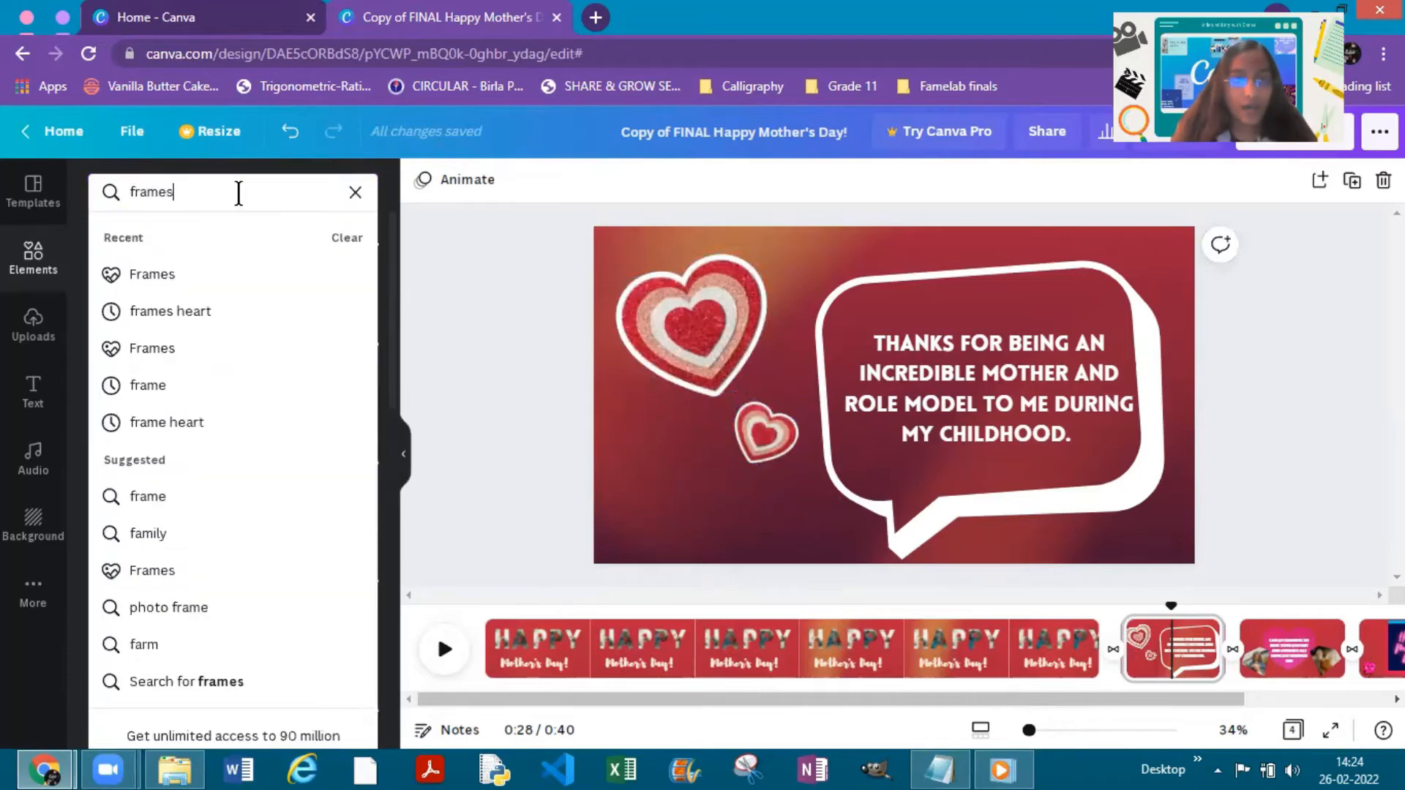
key(Return)
scroll(252, 513, down, 5)
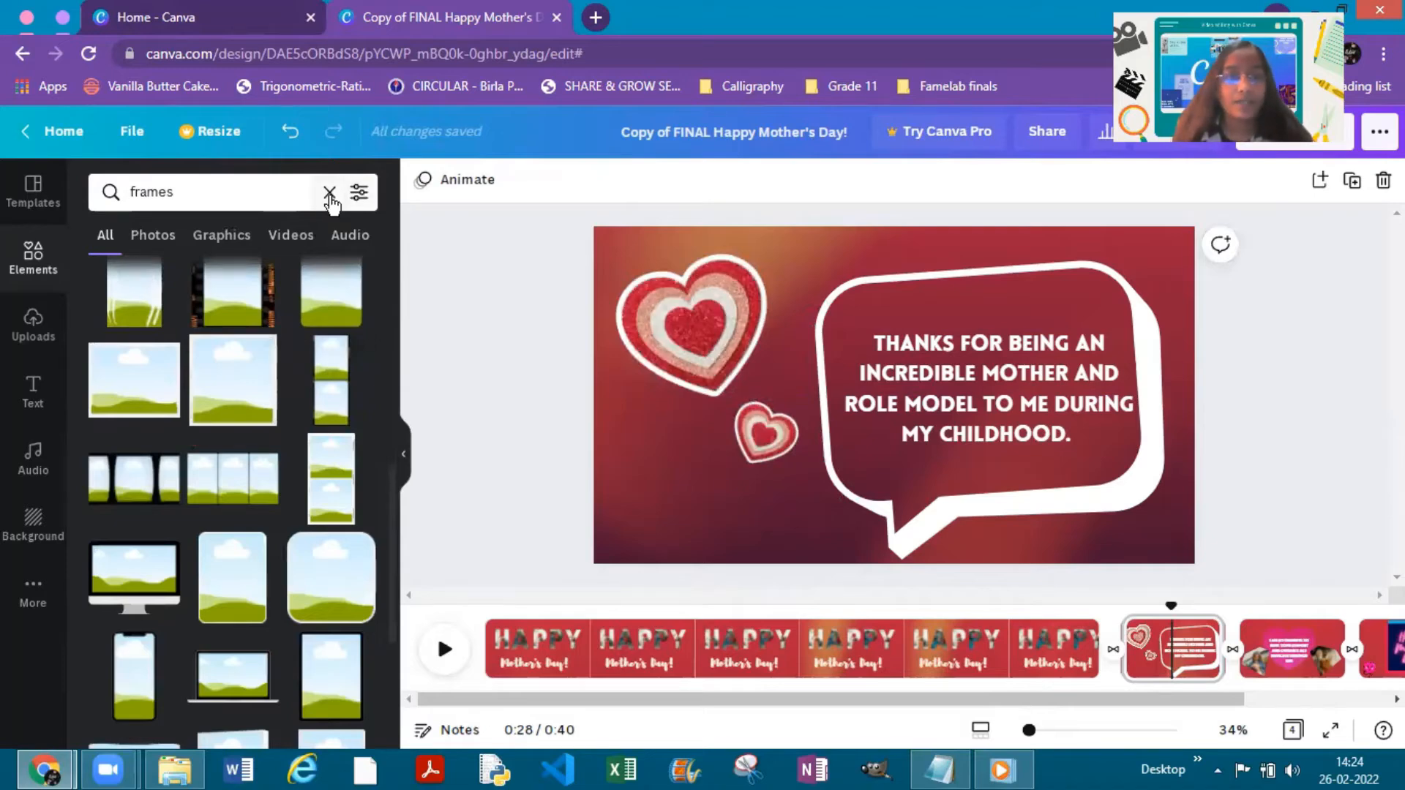
click(330, 195)
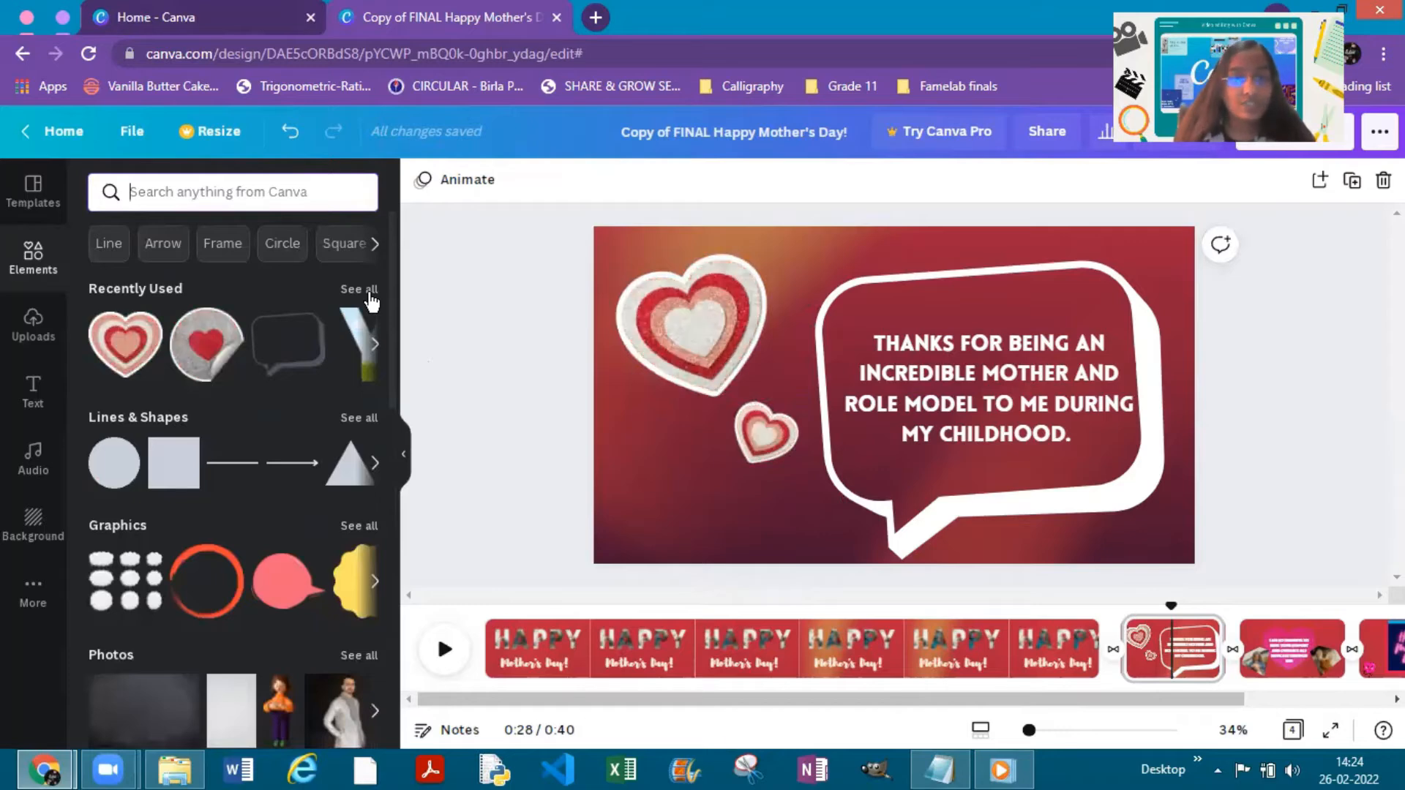
- Add the recently used split-heart frame, shrink it to about 384 by 311, tilt it clockwise and place it in the page's lower-left area
click(369, 295)
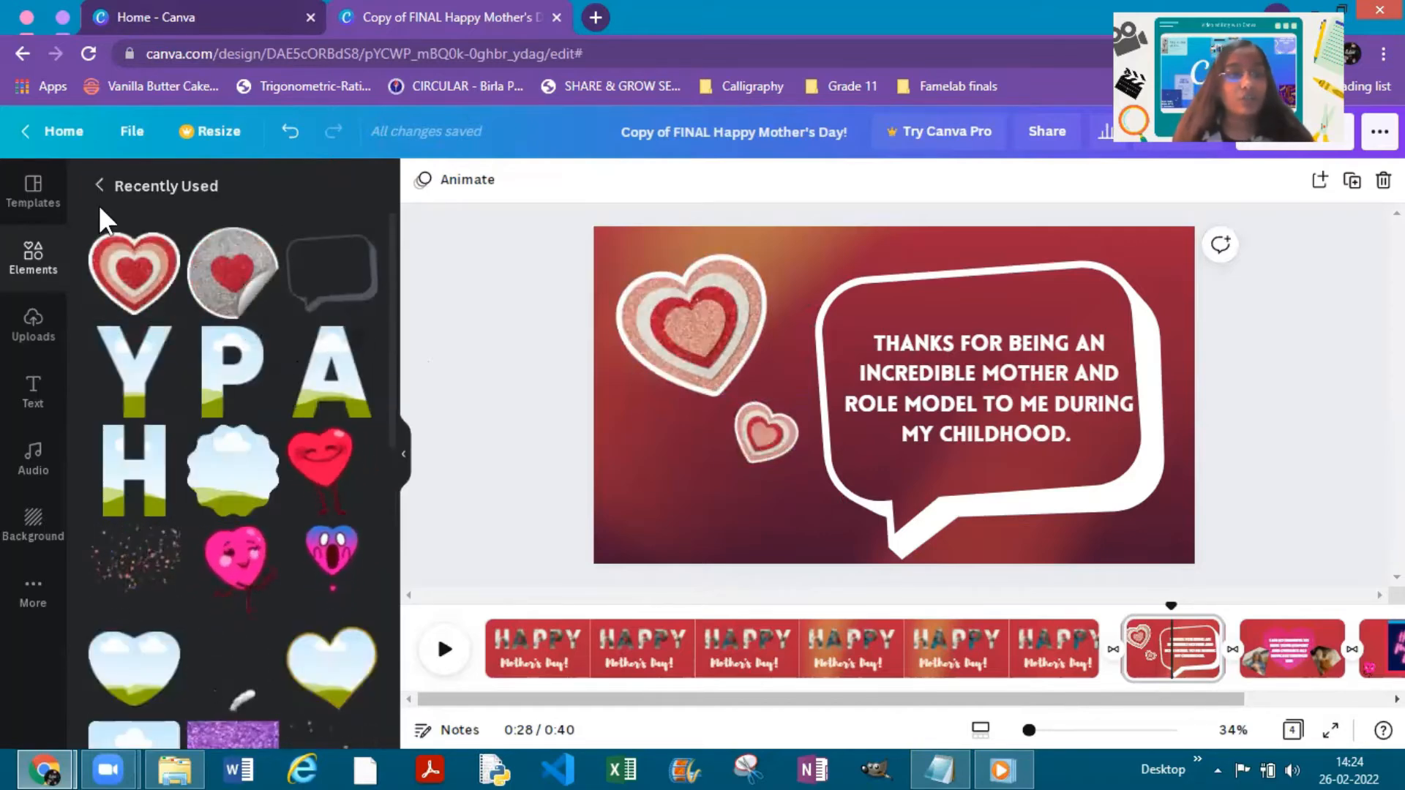
scroll(276, 351, down, 4)
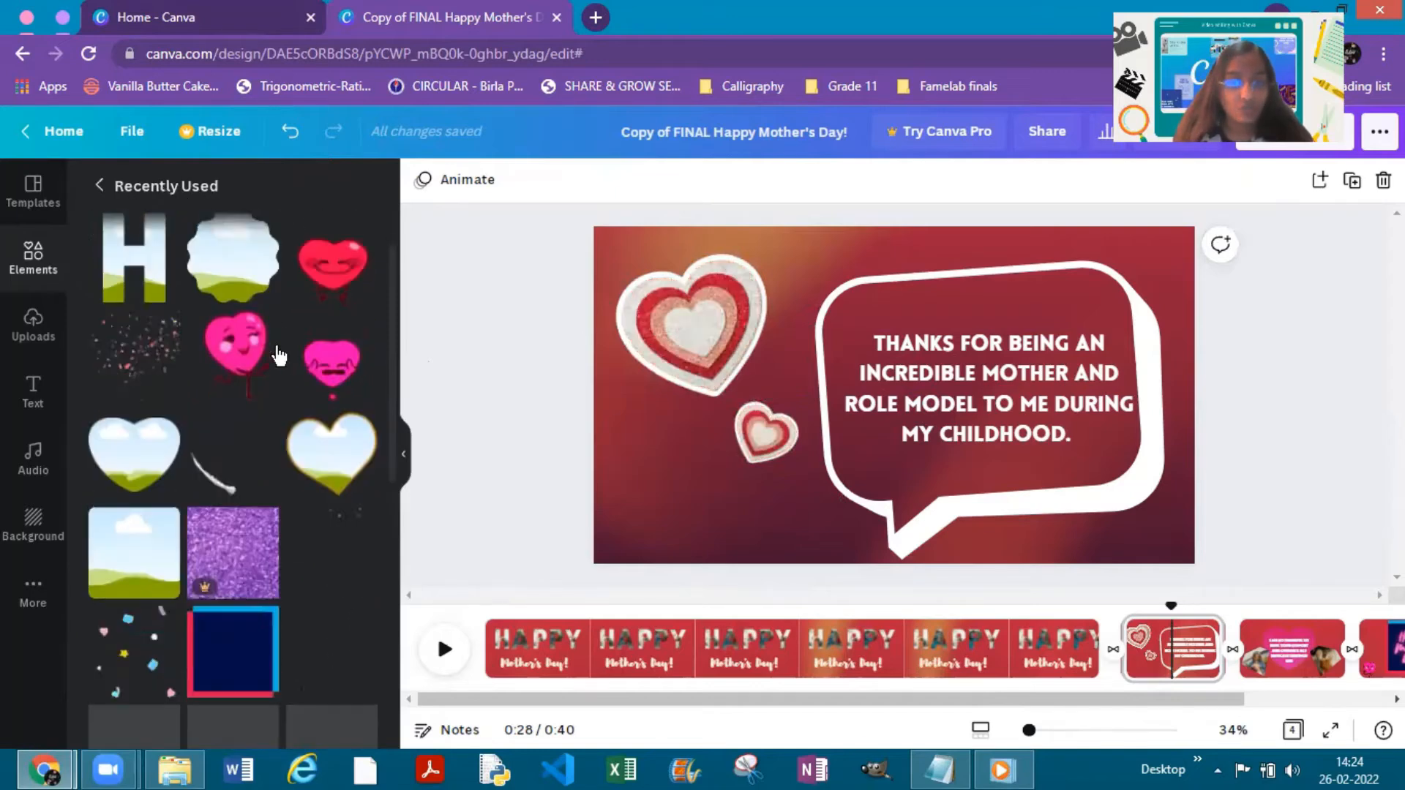
scroll(333, 330, up, 1)
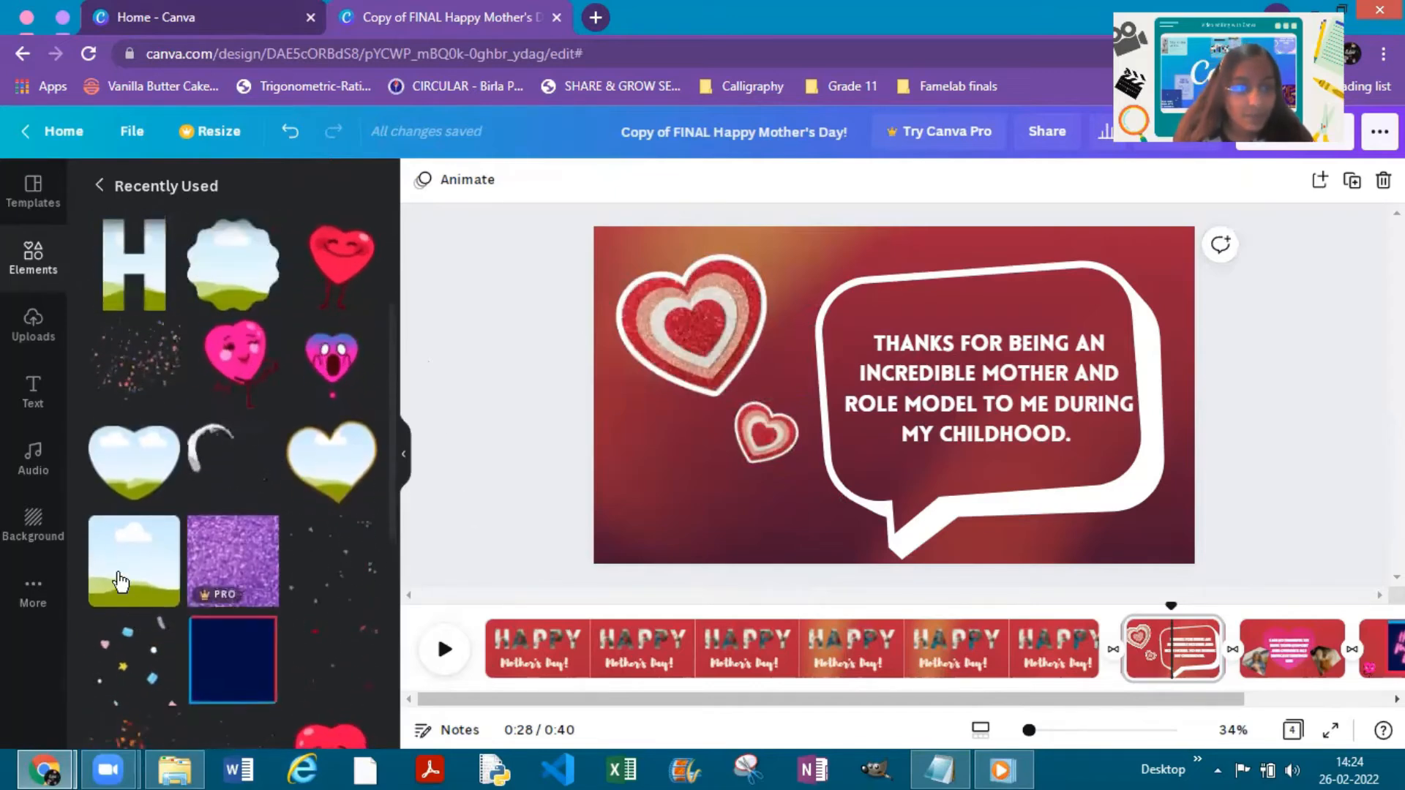
click(117, 474)
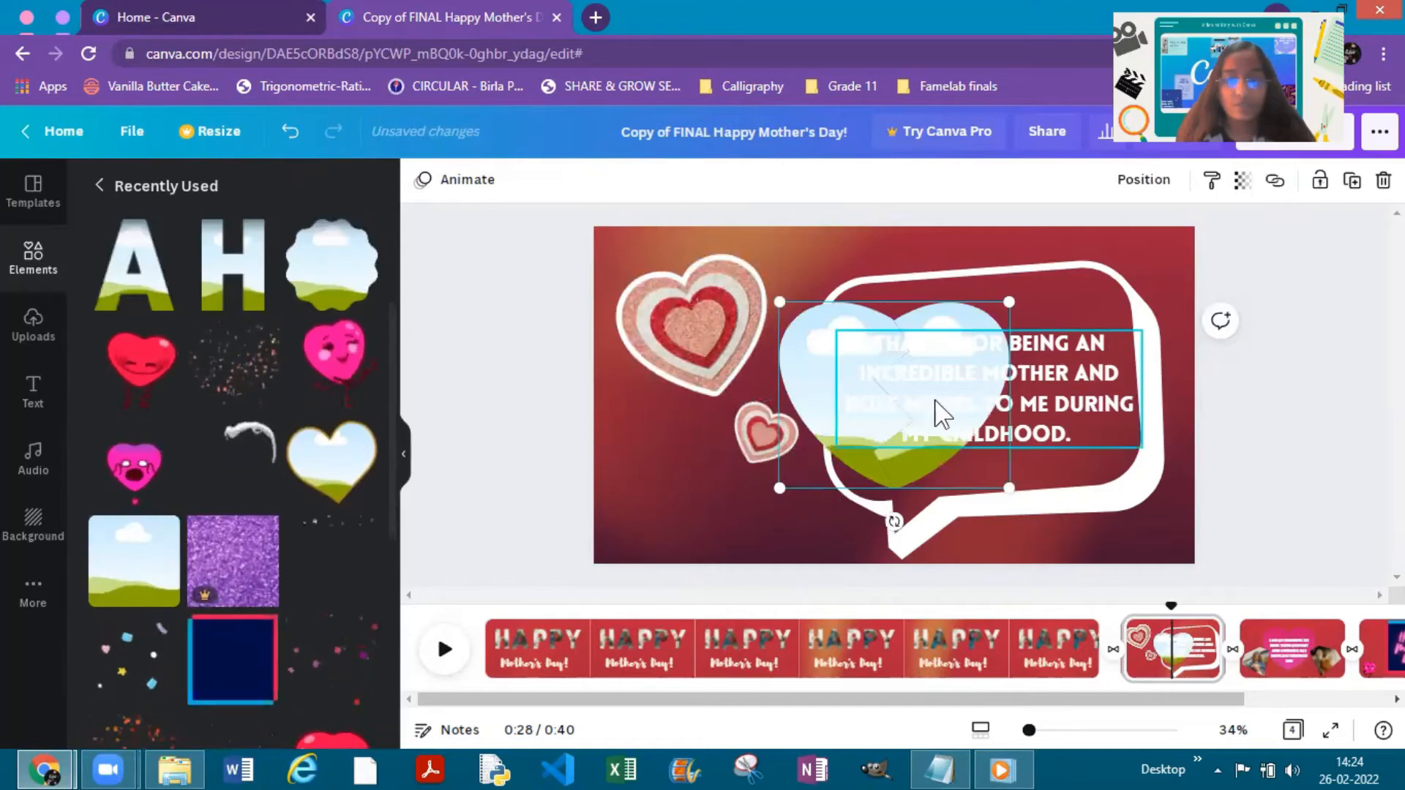
drag(785, 370, 633, 447)
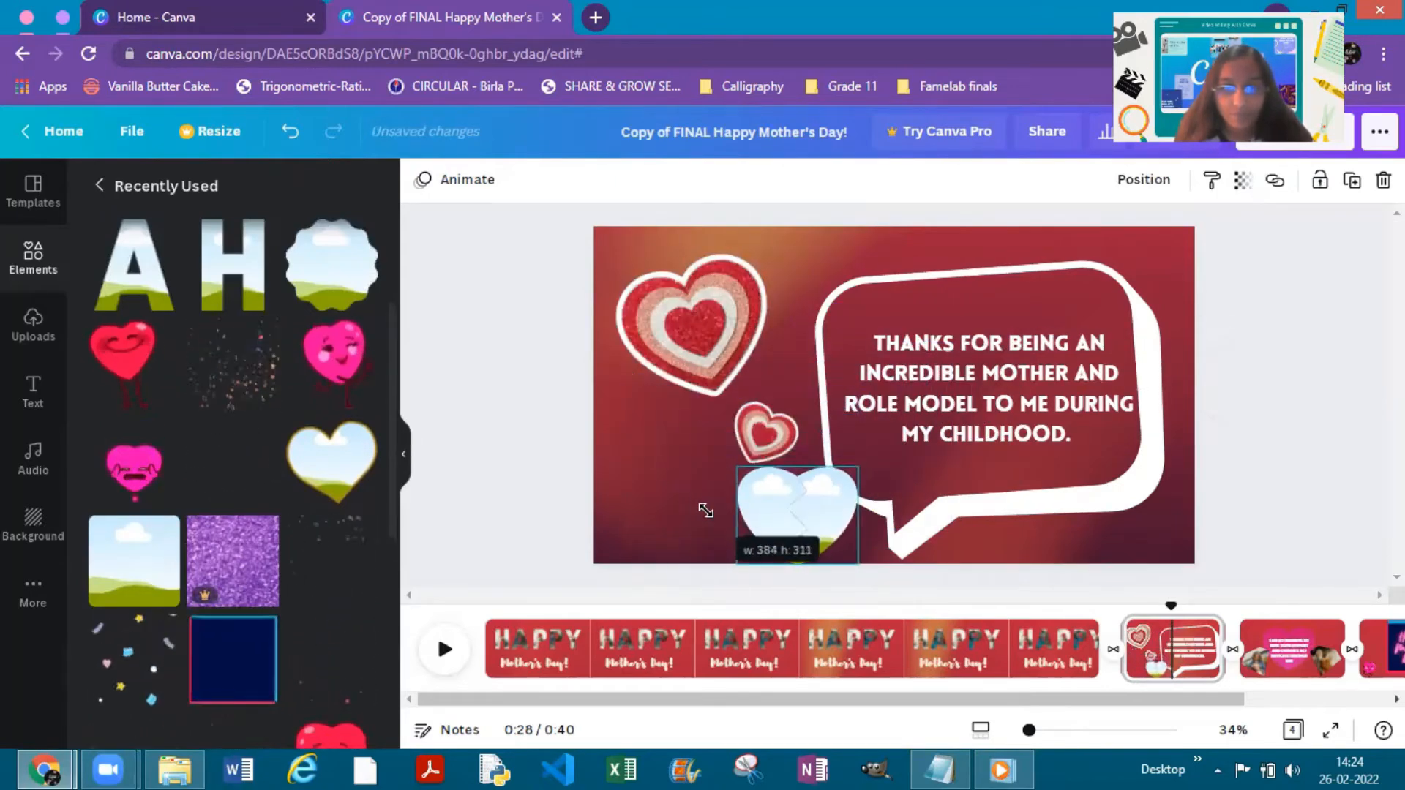
drag(774, 501, 668, 458)
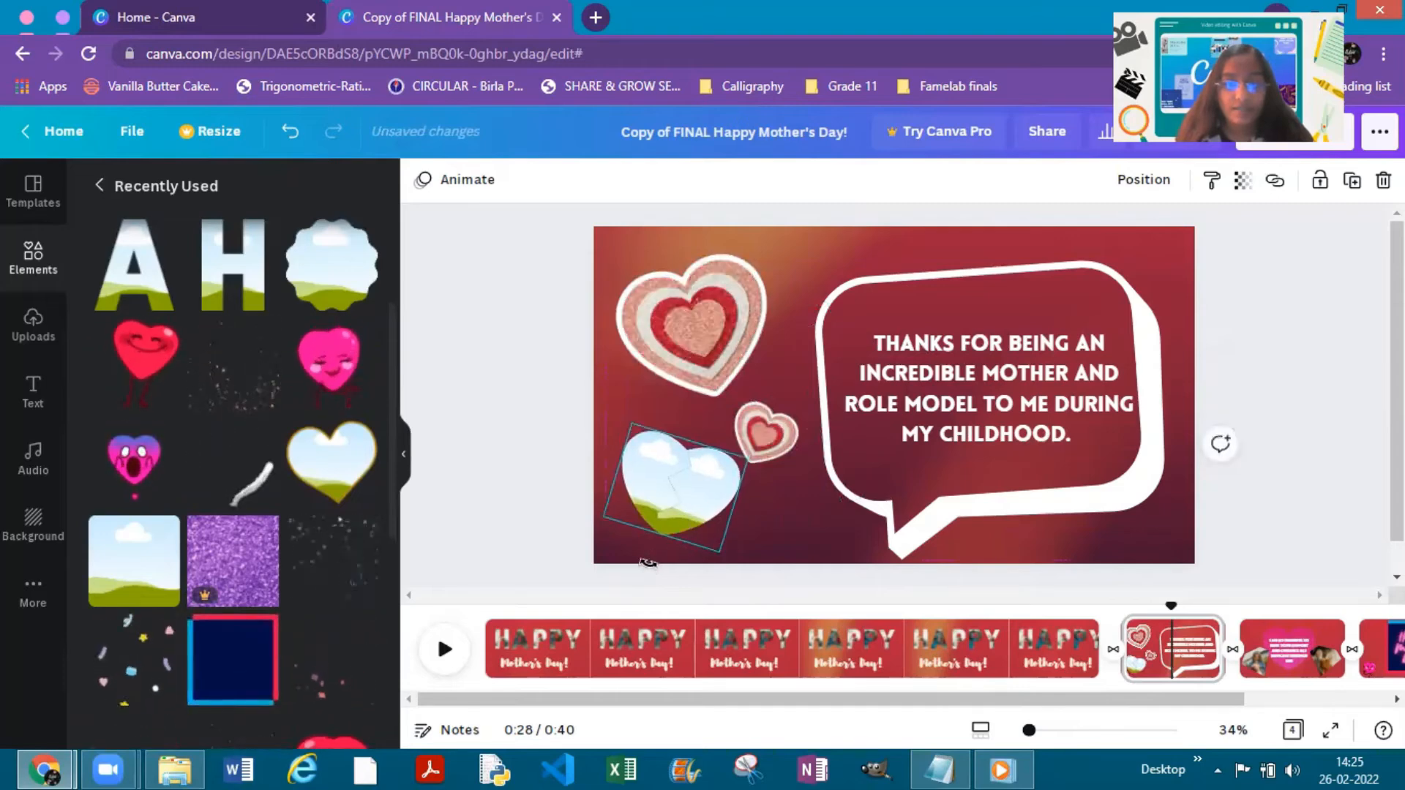
click(551, 477)
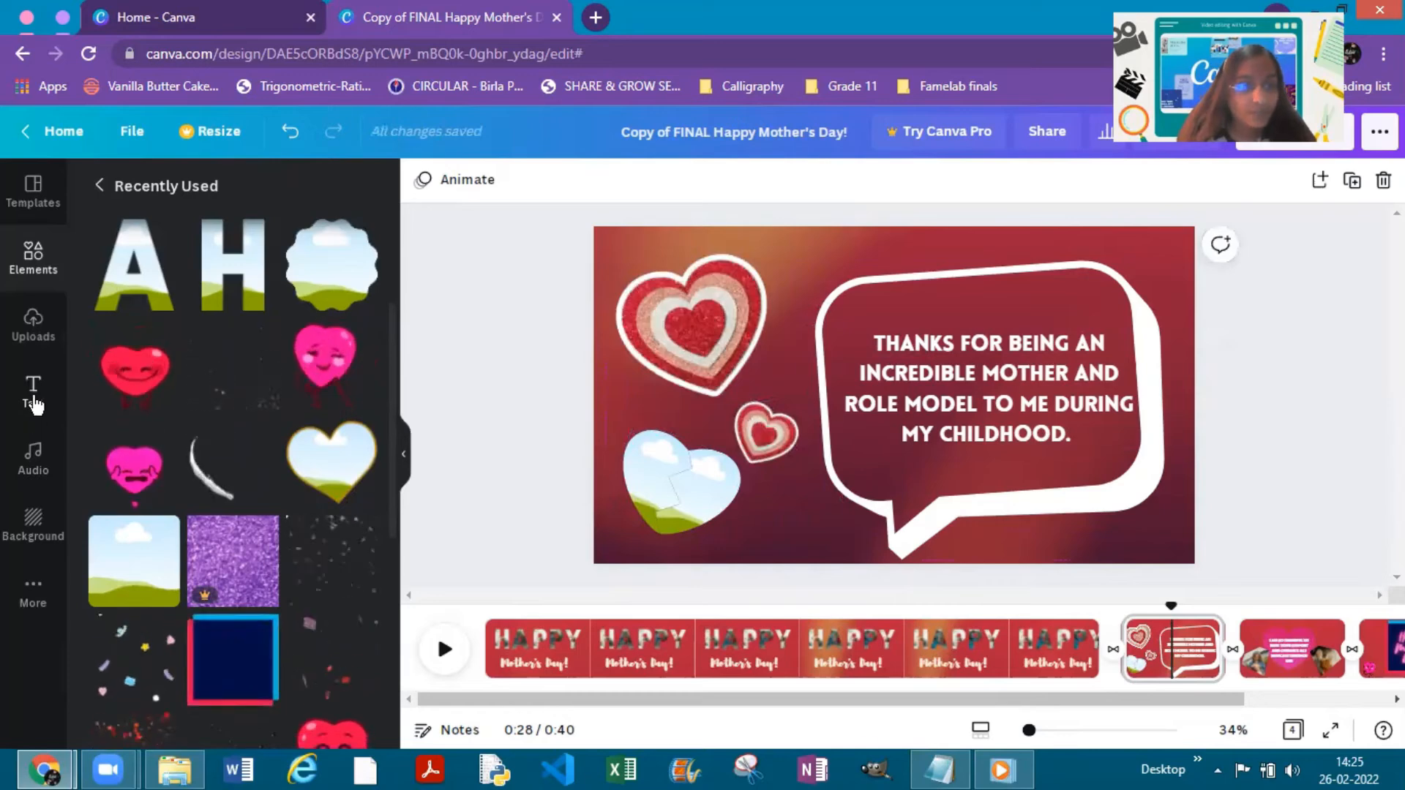
- Fill the split-heart frame with uploaded videos: the 26.5s clip in the left half and the 18.3s clip in the right half
click(33, 328)
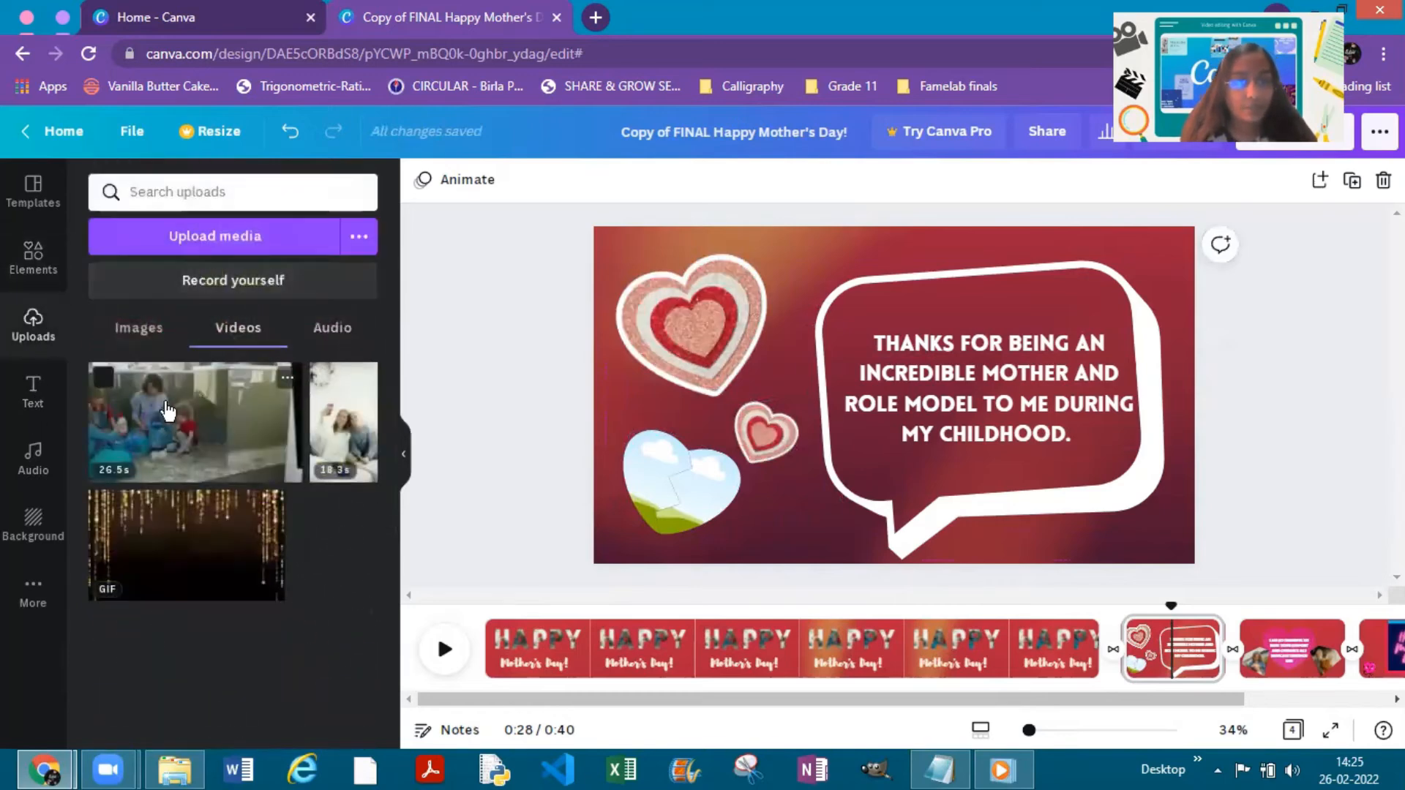
drag(312, 387, 644, 466)
drag(425, 415, 703, 489)
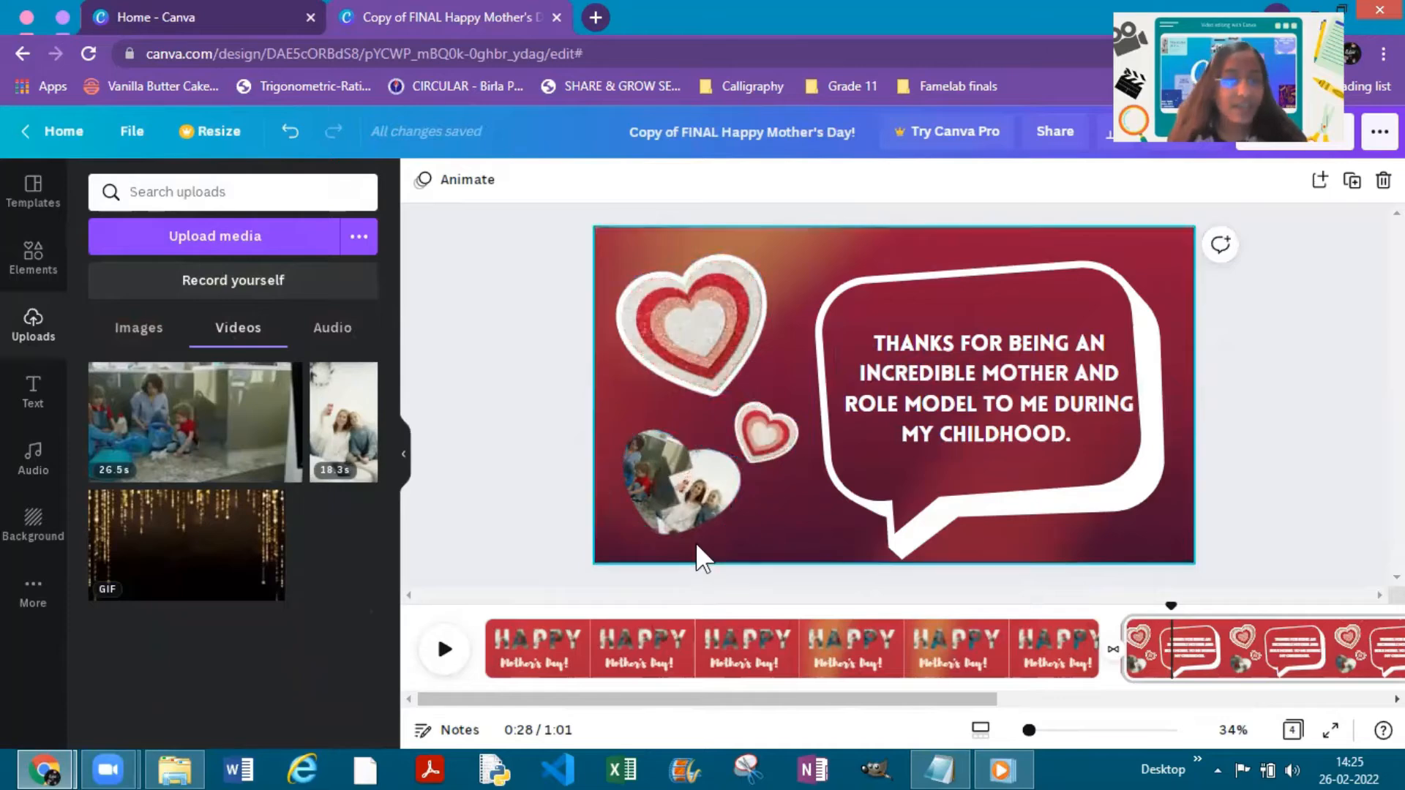
- Search the elements for "hearts" and limit the results to animated items
click(36, 245)
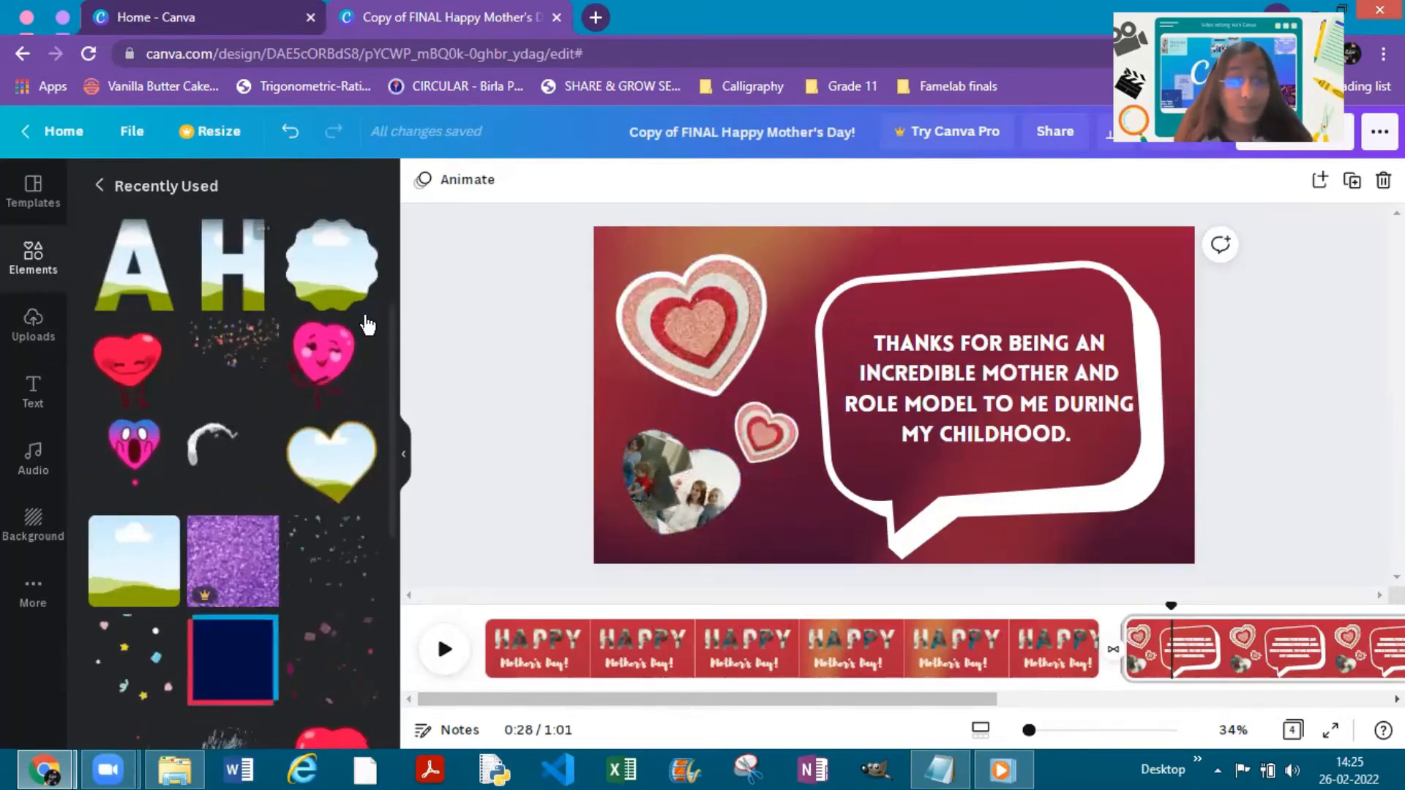
click(100, 185)
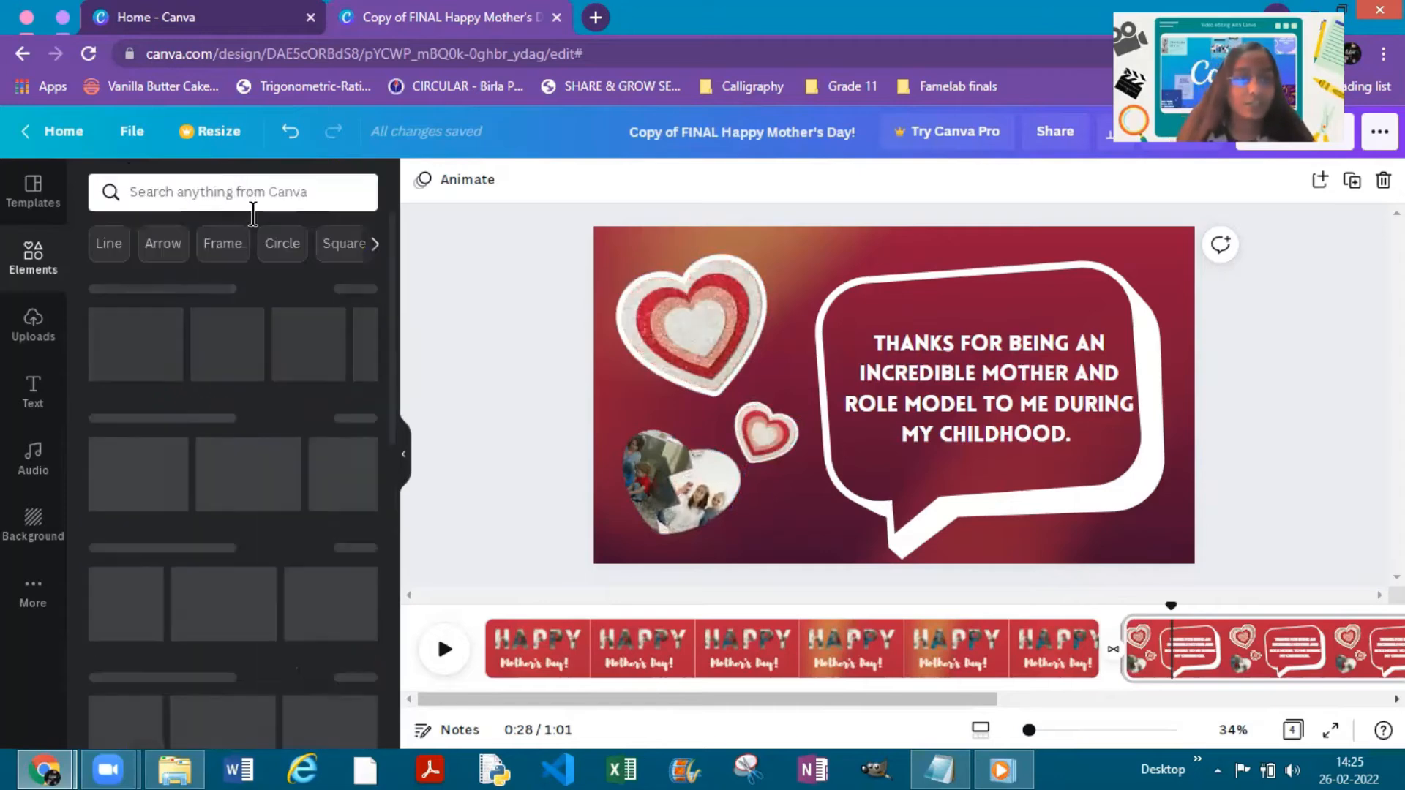
click(257, 189)
text(h)
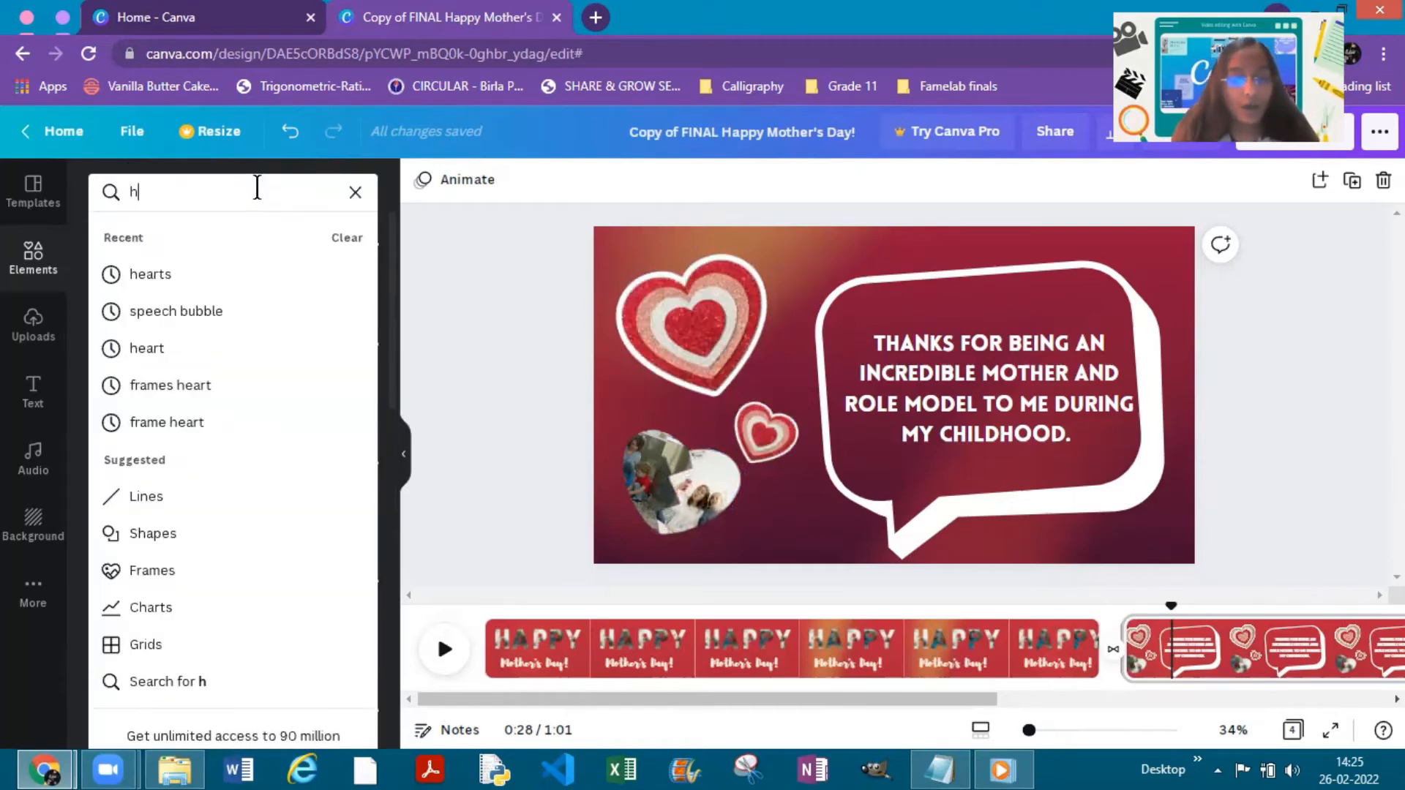
text(earts)
key(Return)
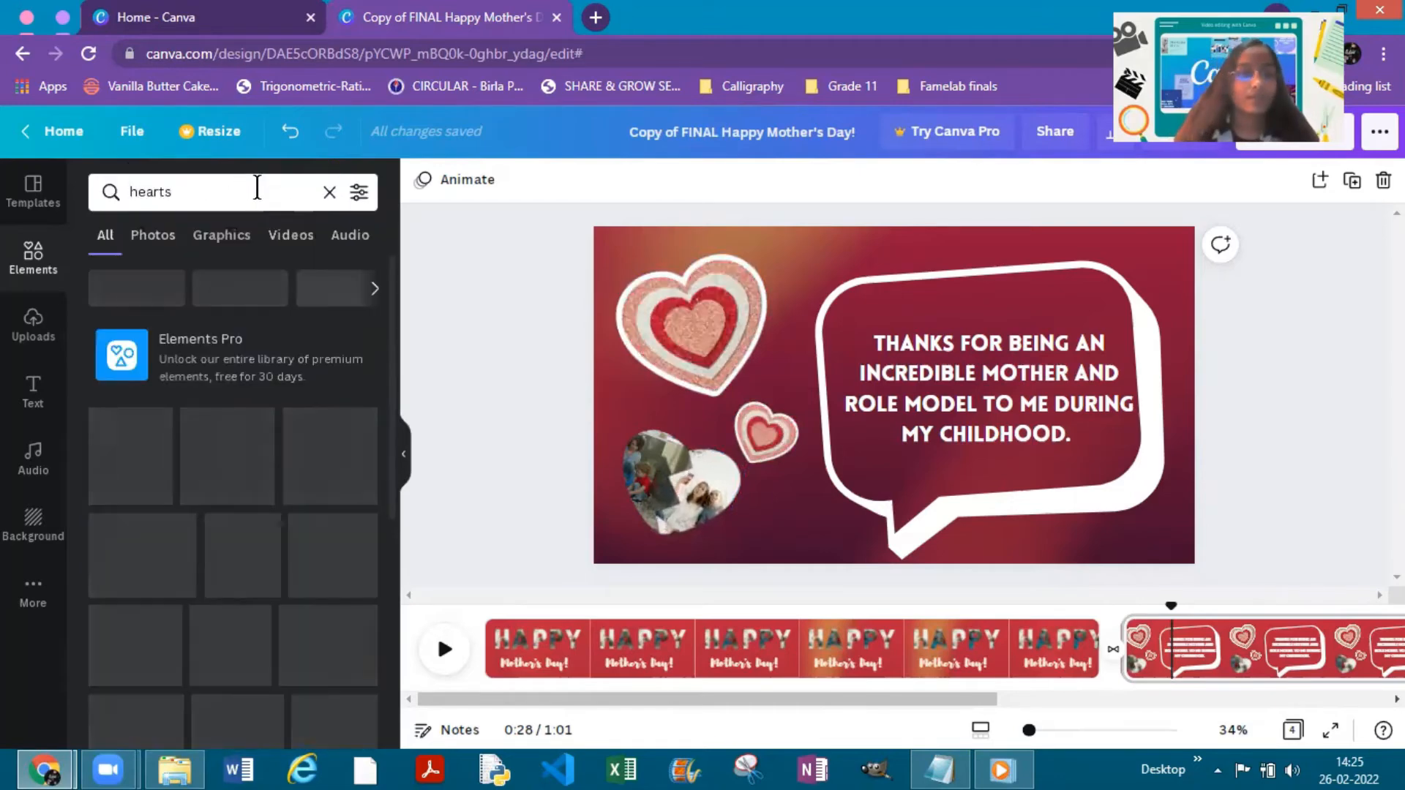
click(358, 194)
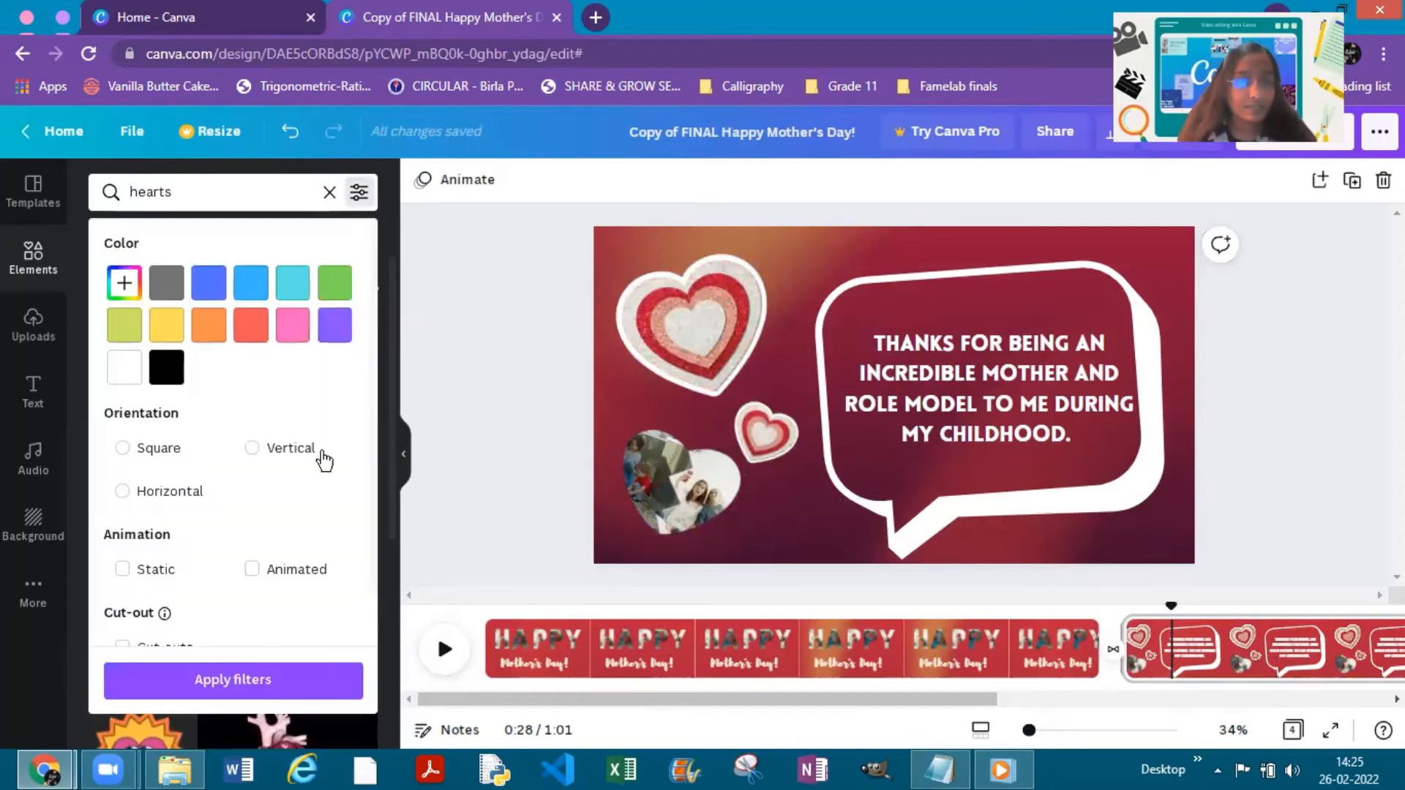
click(285, 692)
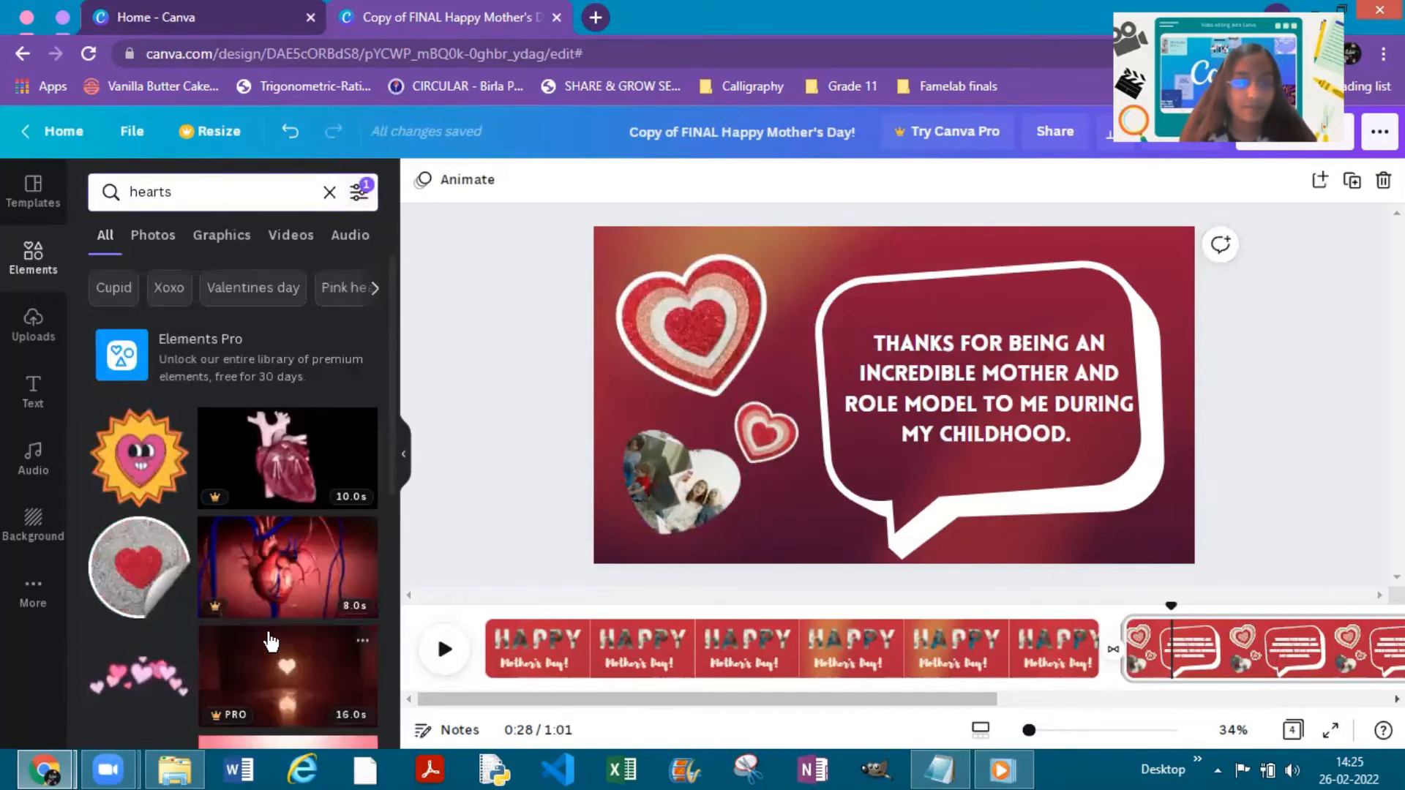
- Add the round glitter heart sticker with the peeling edge, browse its similar recommendations and return to the hearts results
scroll(220, 586, down, 5)
scroll(169, 437, up, 3)
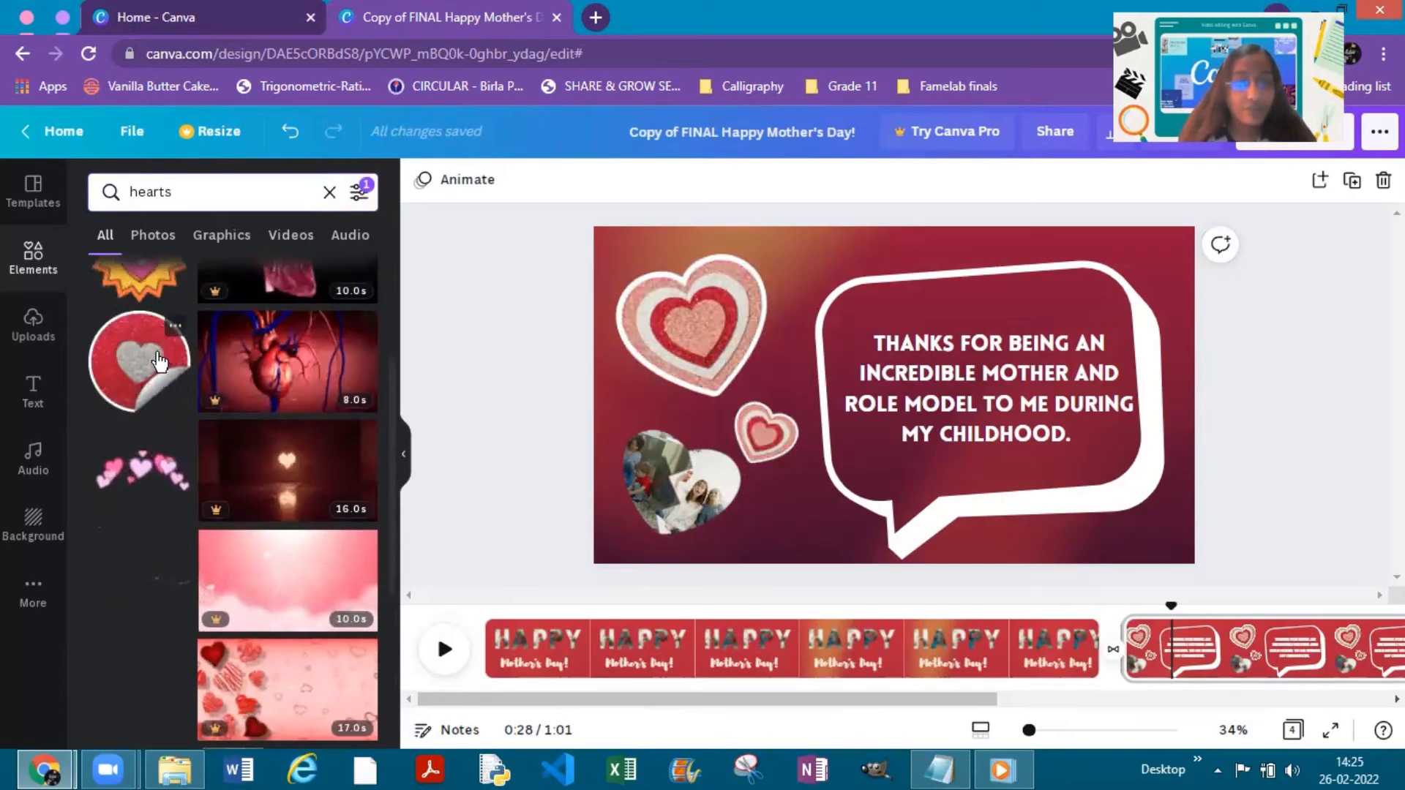
click(160, 361)
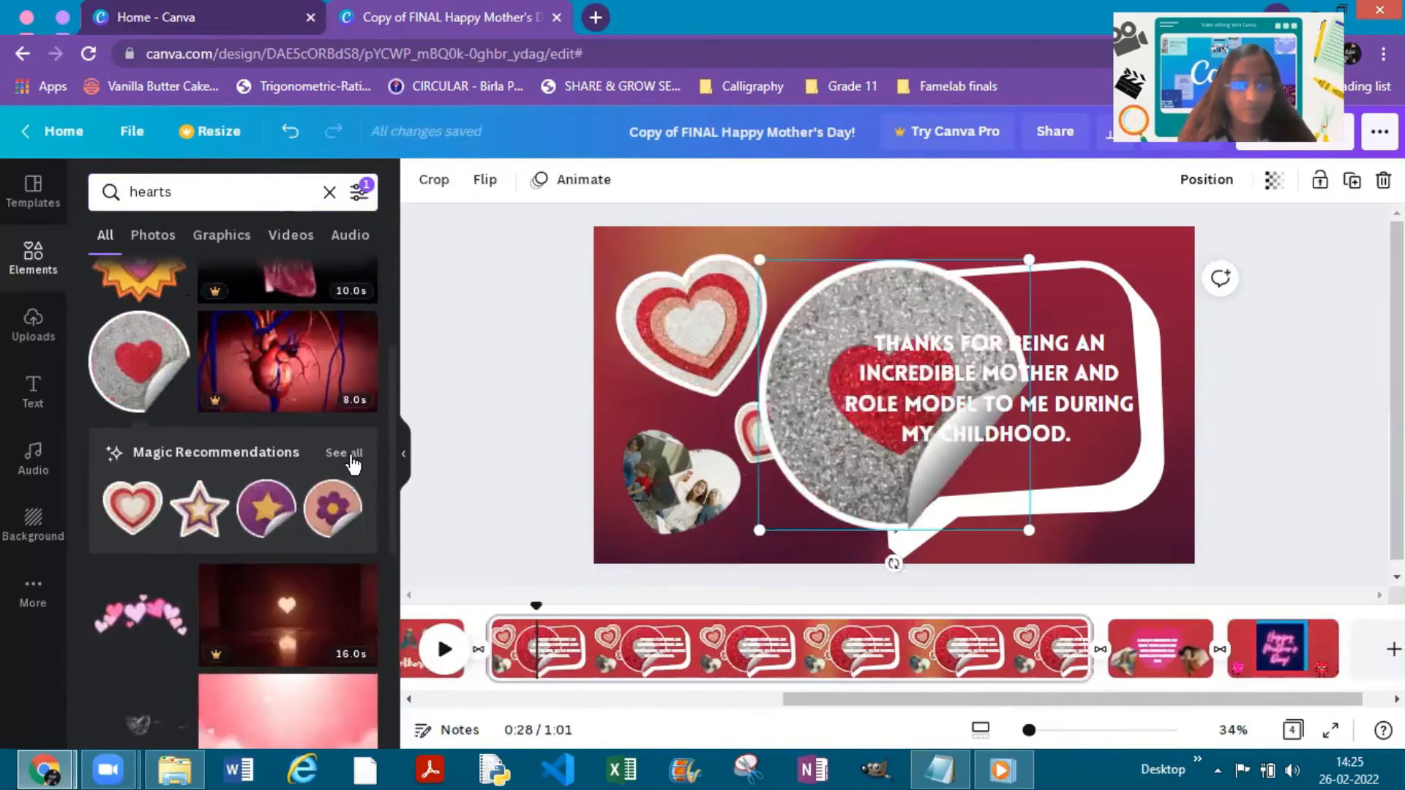
click(344, 453)
scroll(293, 393, down, 1)
scroll(293, 393, down, 10)
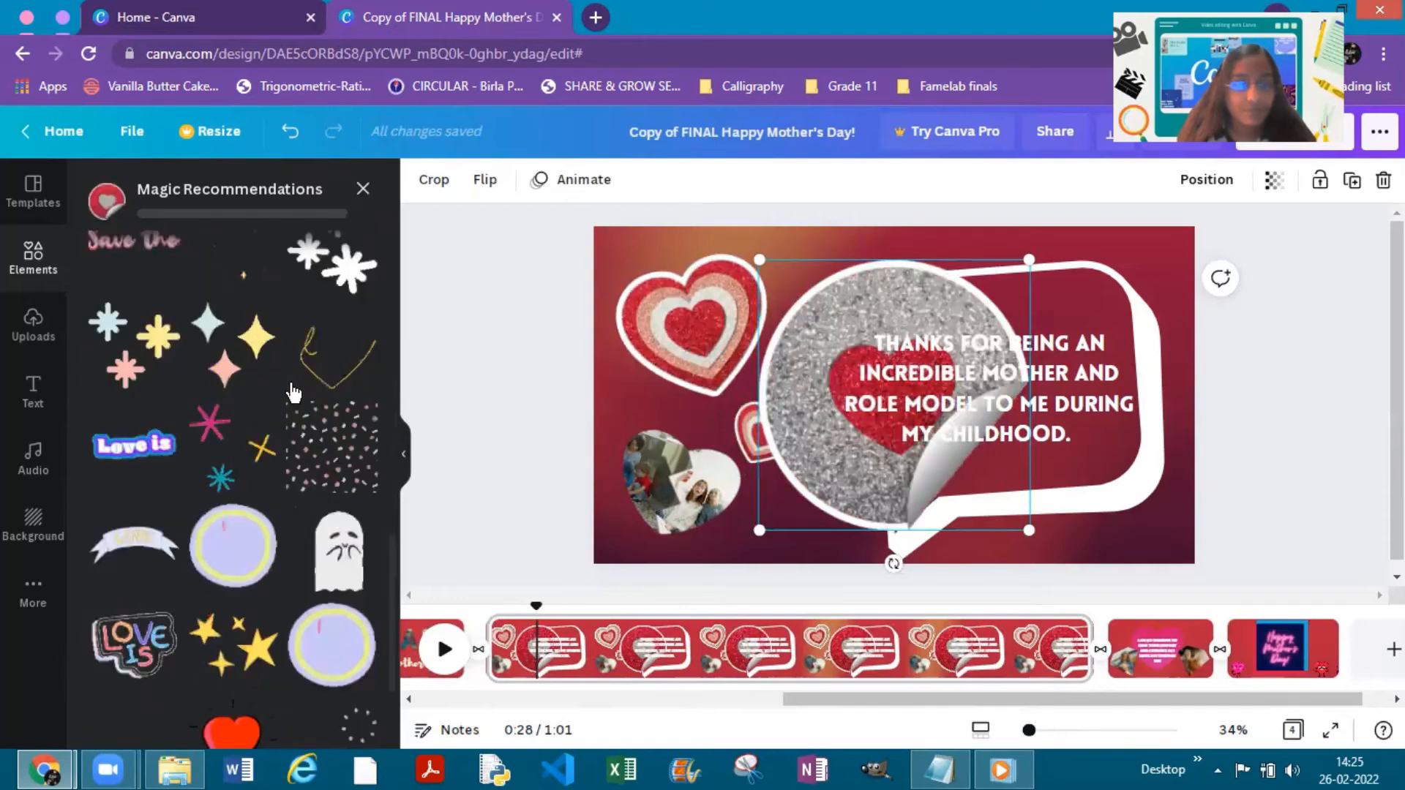
scroll(293, 393, down, 3)
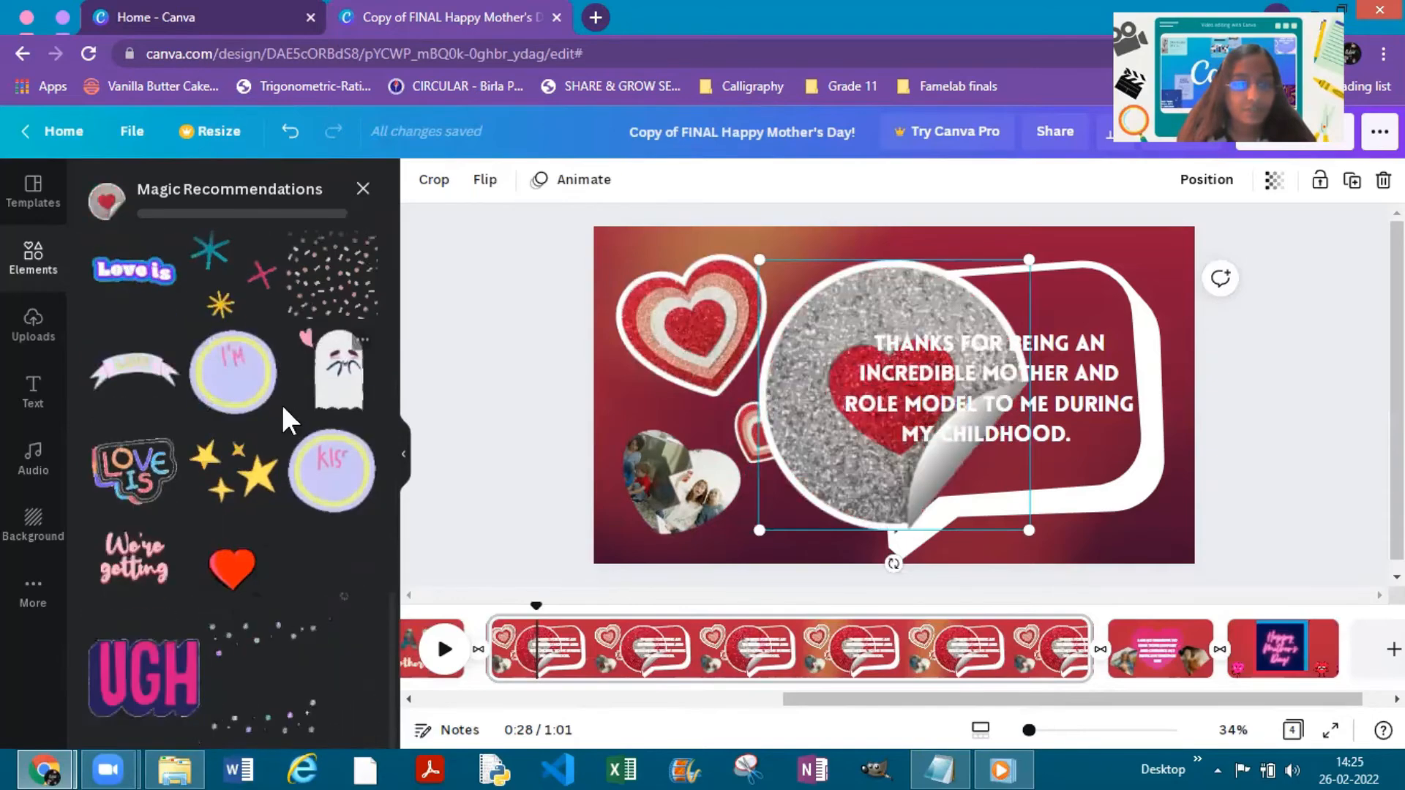
click(363, 188)
- Add the colourful paint-stroke heart from the hearts results, show all its similar recommendations, and delete the newly added stickers from the page
scroll(249, 468, down, 10)
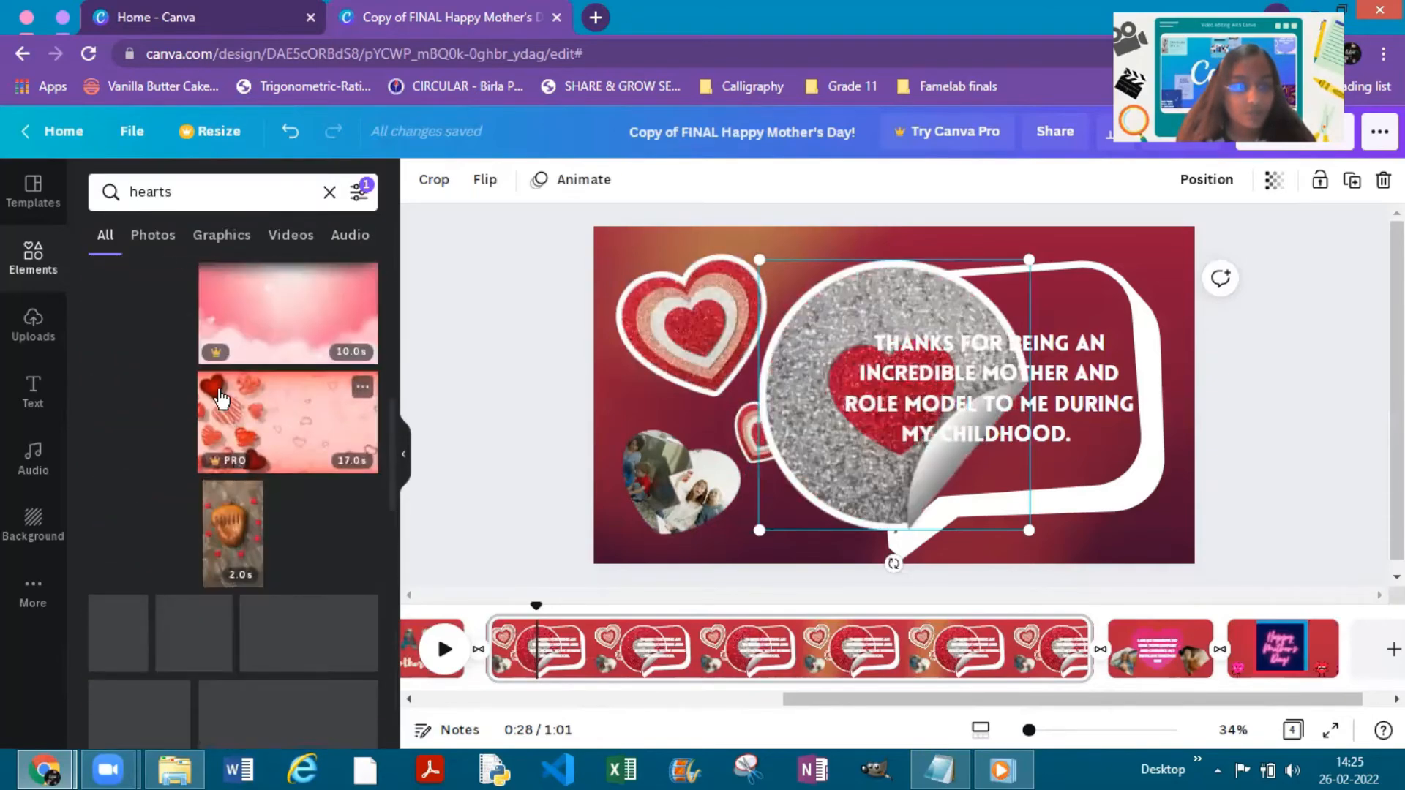
scroll(262, 449, down, 15)
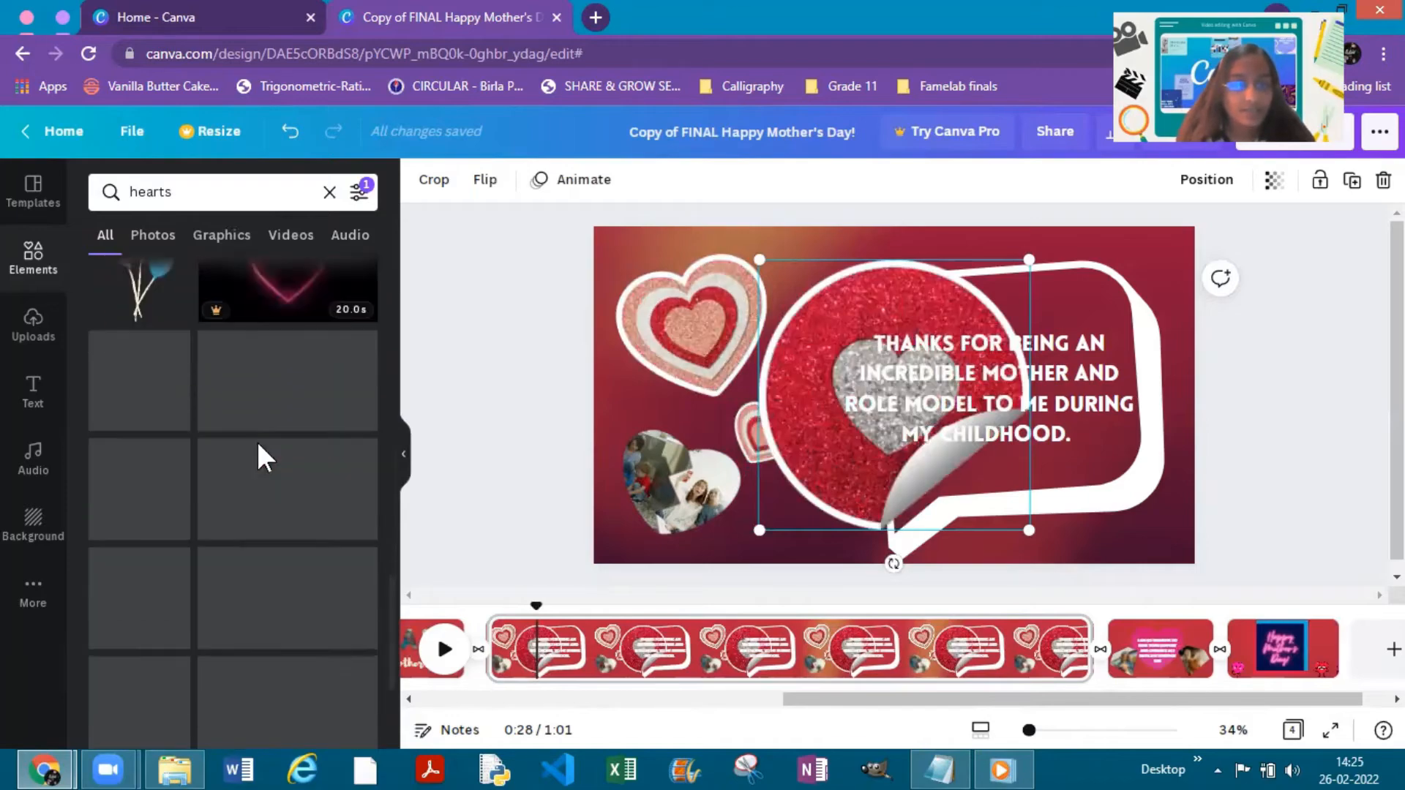
scroll(236, 373, down, 3)
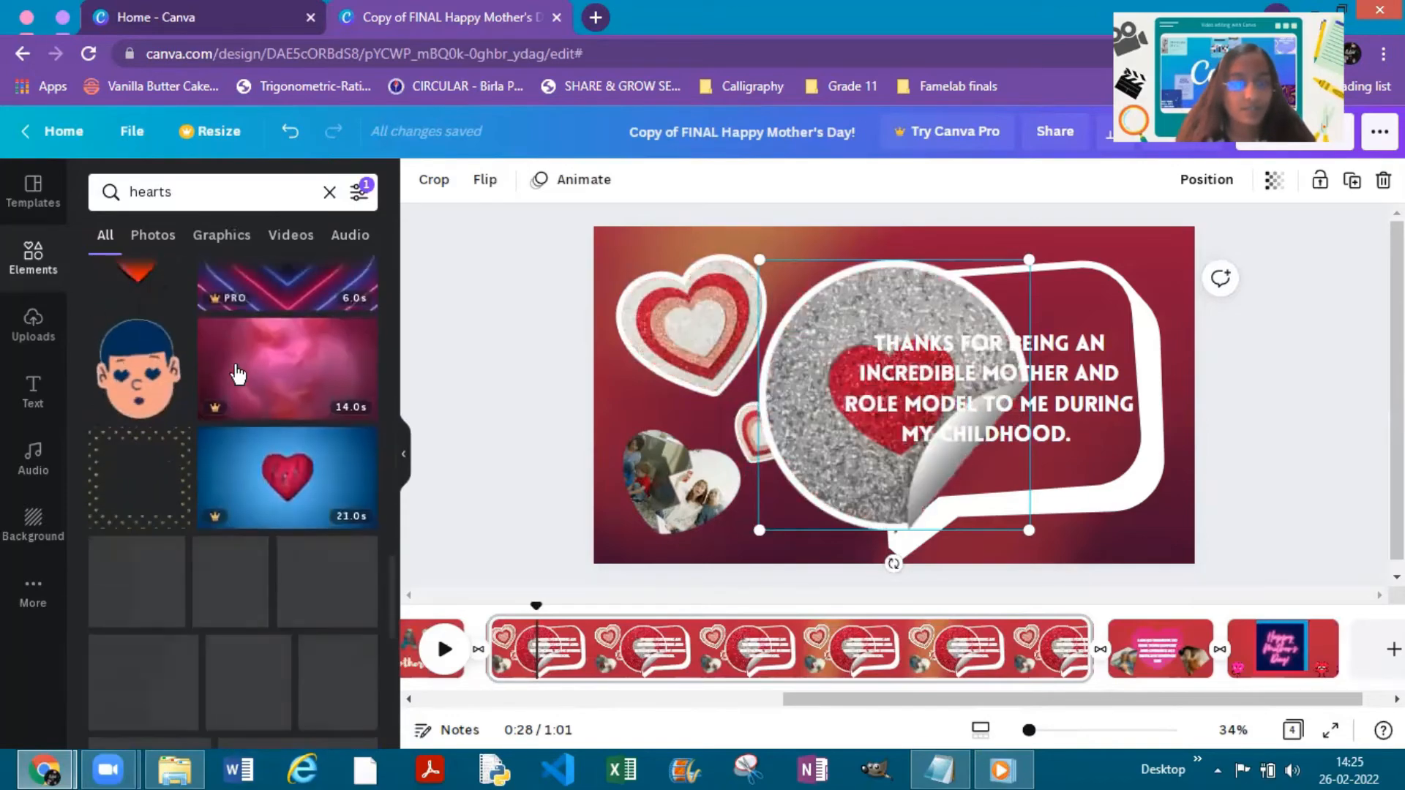
scroll(236, 380, down, 3)
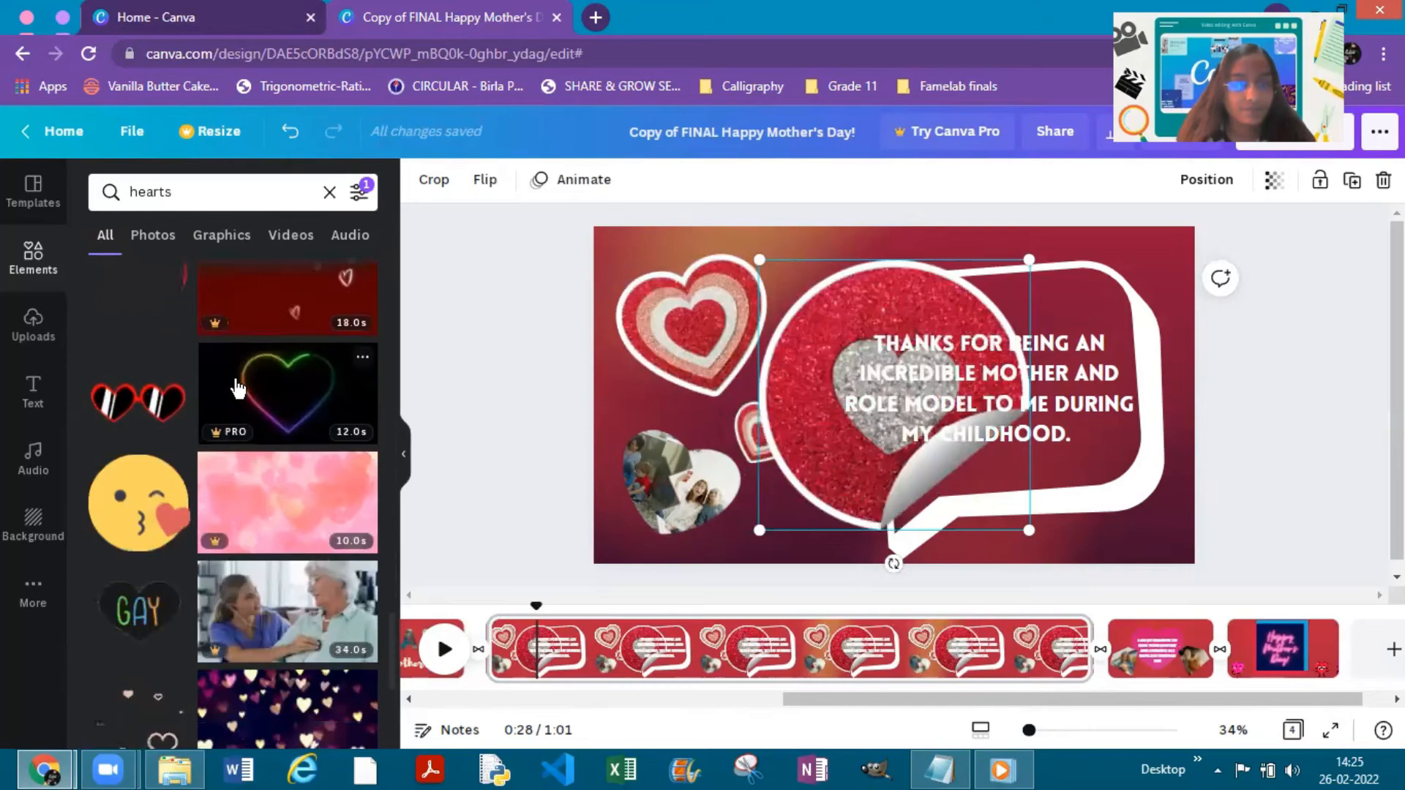
scroll(236, 379, up, 1)
click(227, 395)
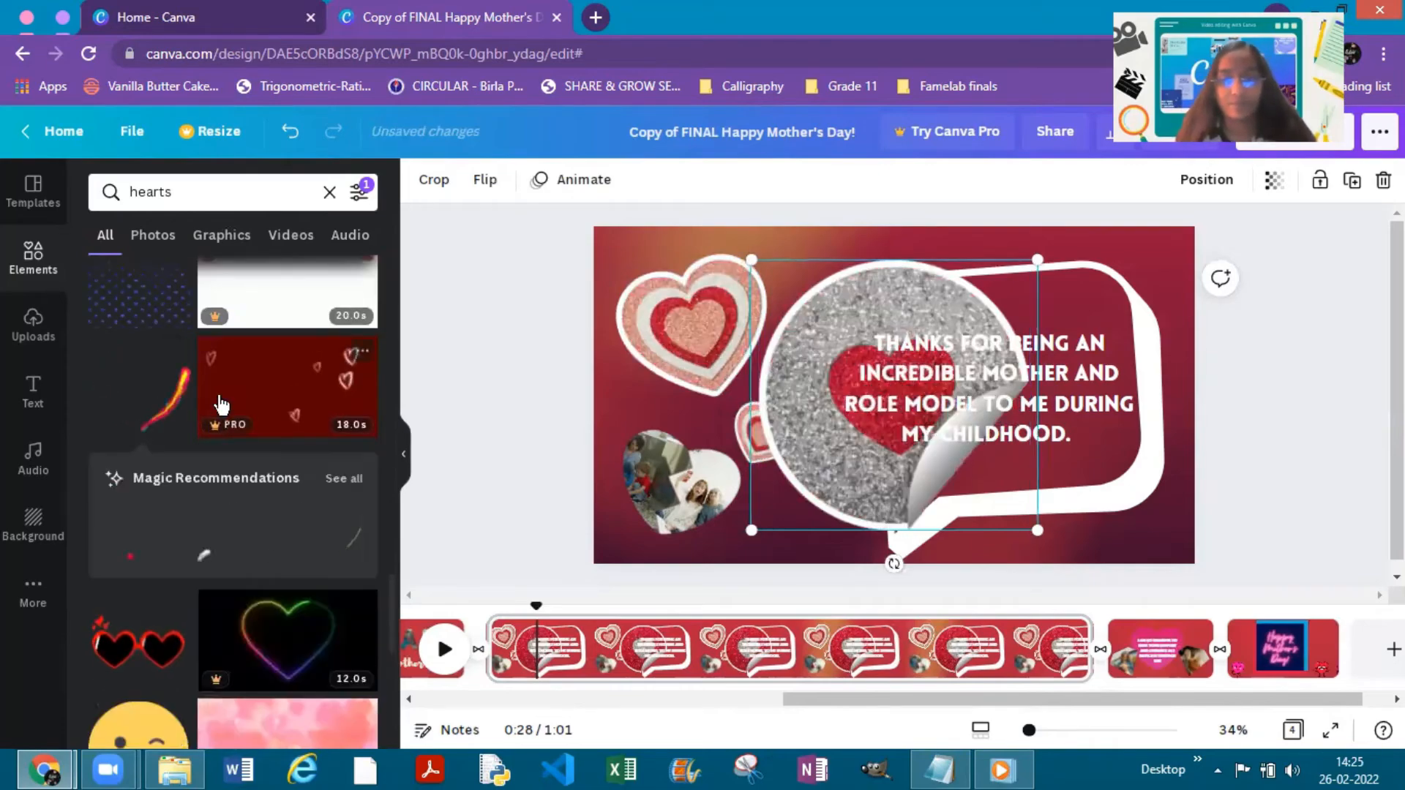
click(339, 481)
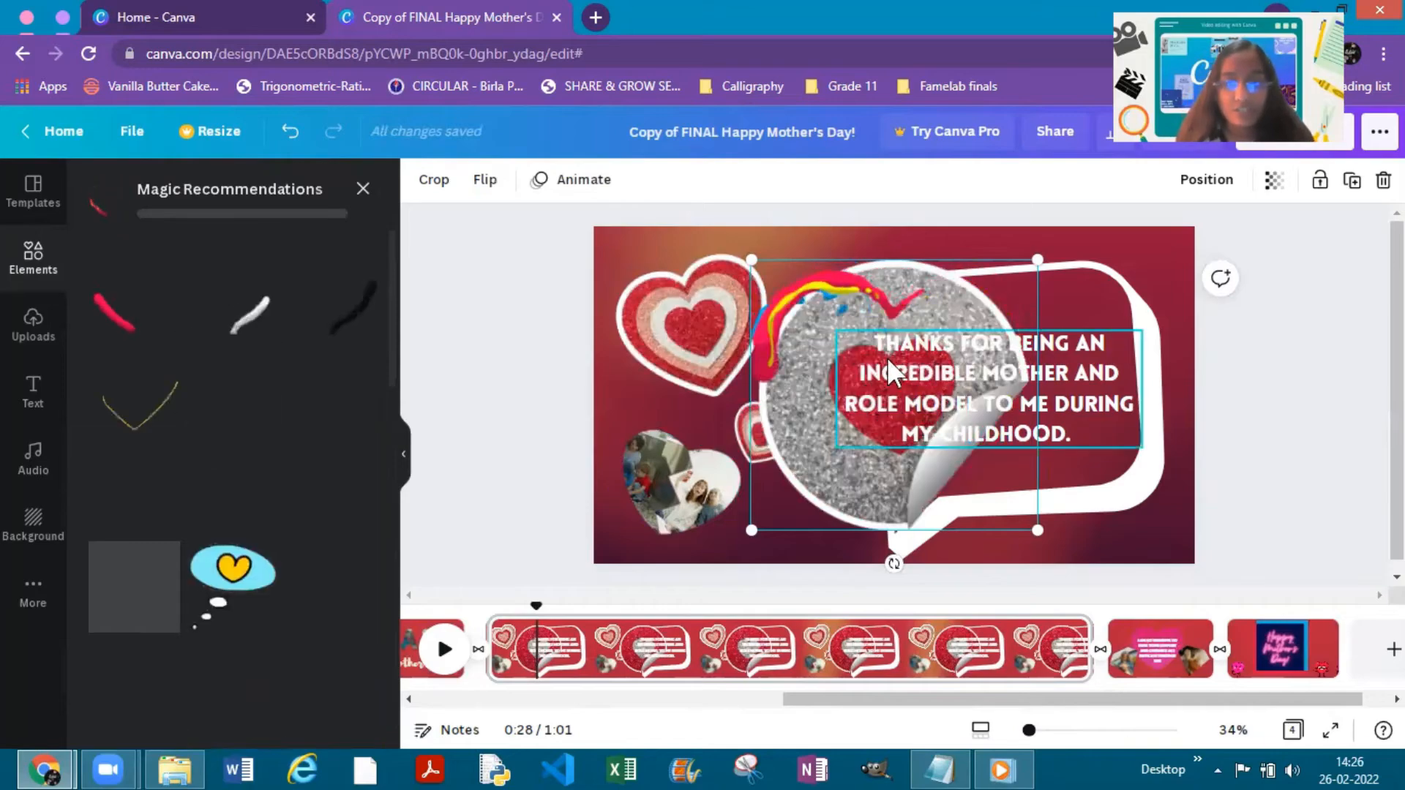
key(Delete)
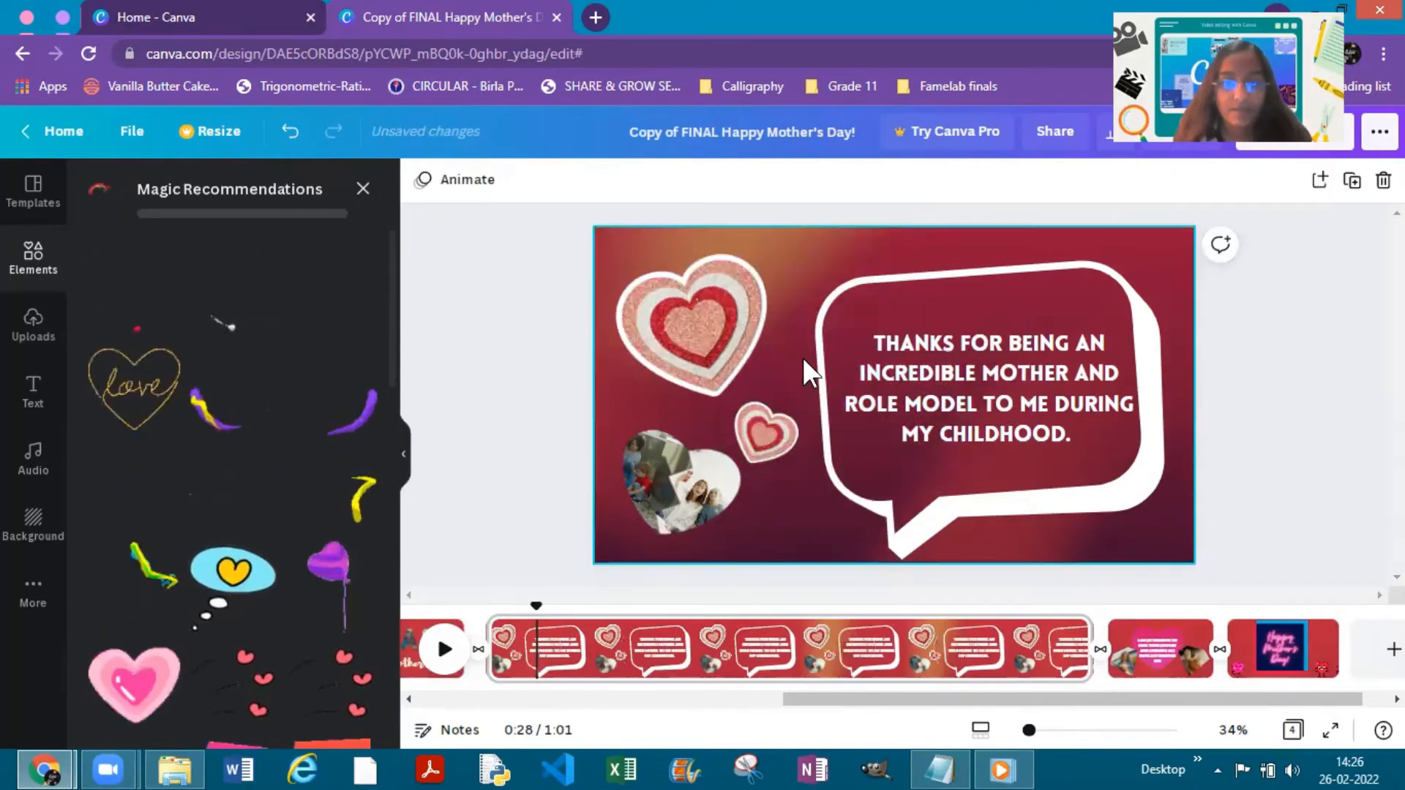
- Add the recommended white brush-stroke heart, tilt and shrink it, and place it as an outline around the split-heart video frame
click(247, 320)
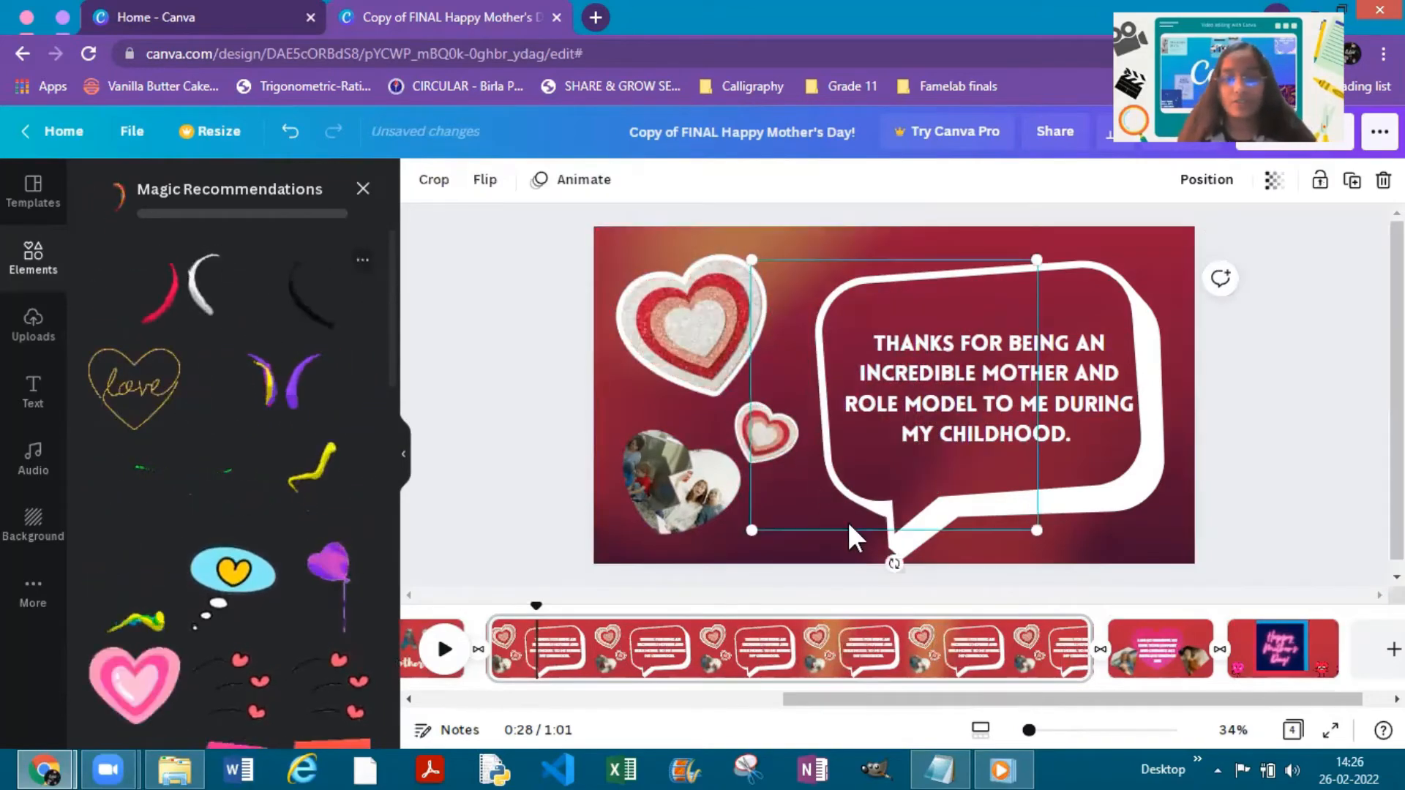
drag(894, 562, 810, 540)
drag(838, 212, 848, 399)
drag(840, 471, 660, 475)
drag(650, 382, 649, 423)
drag(686, 502, 669, 478)
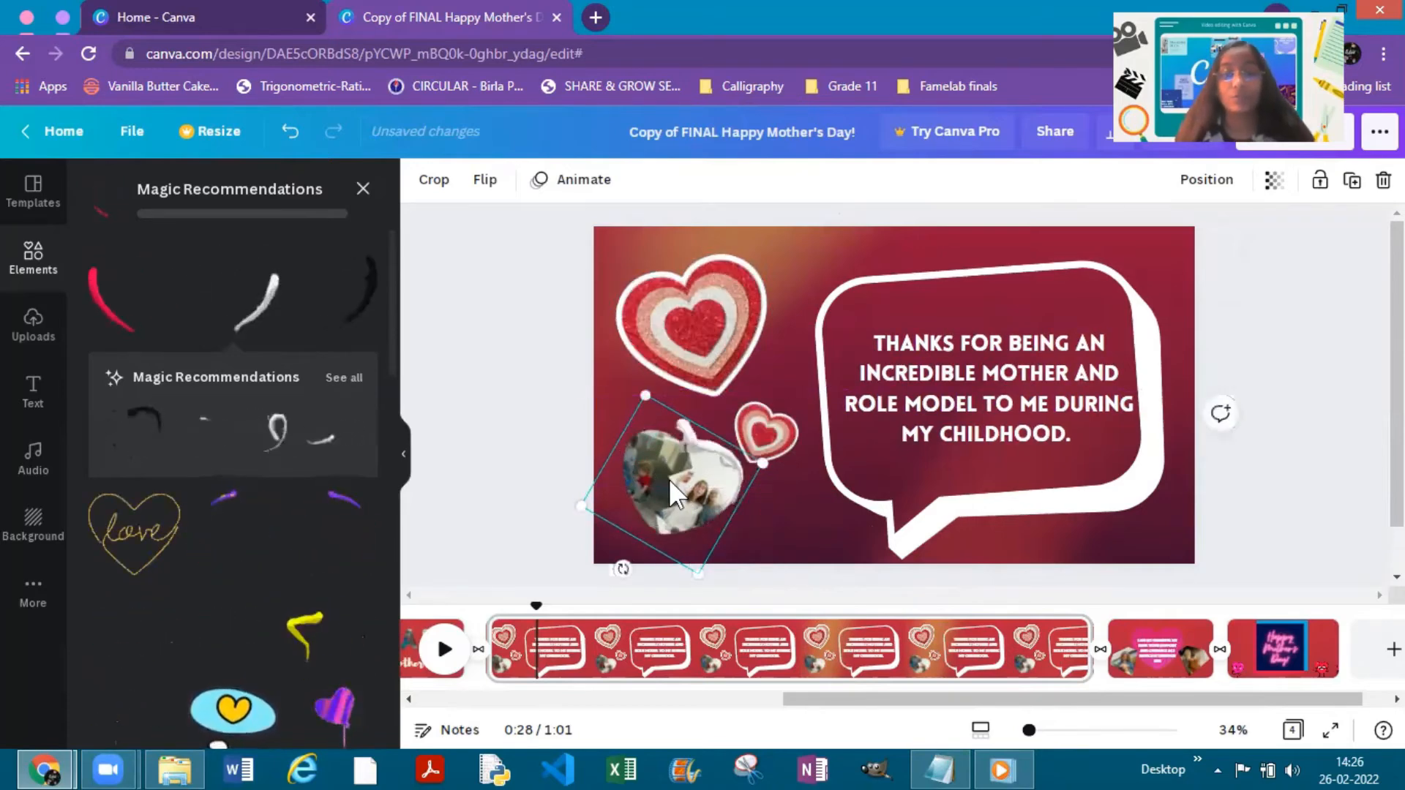
click(1349, 298)
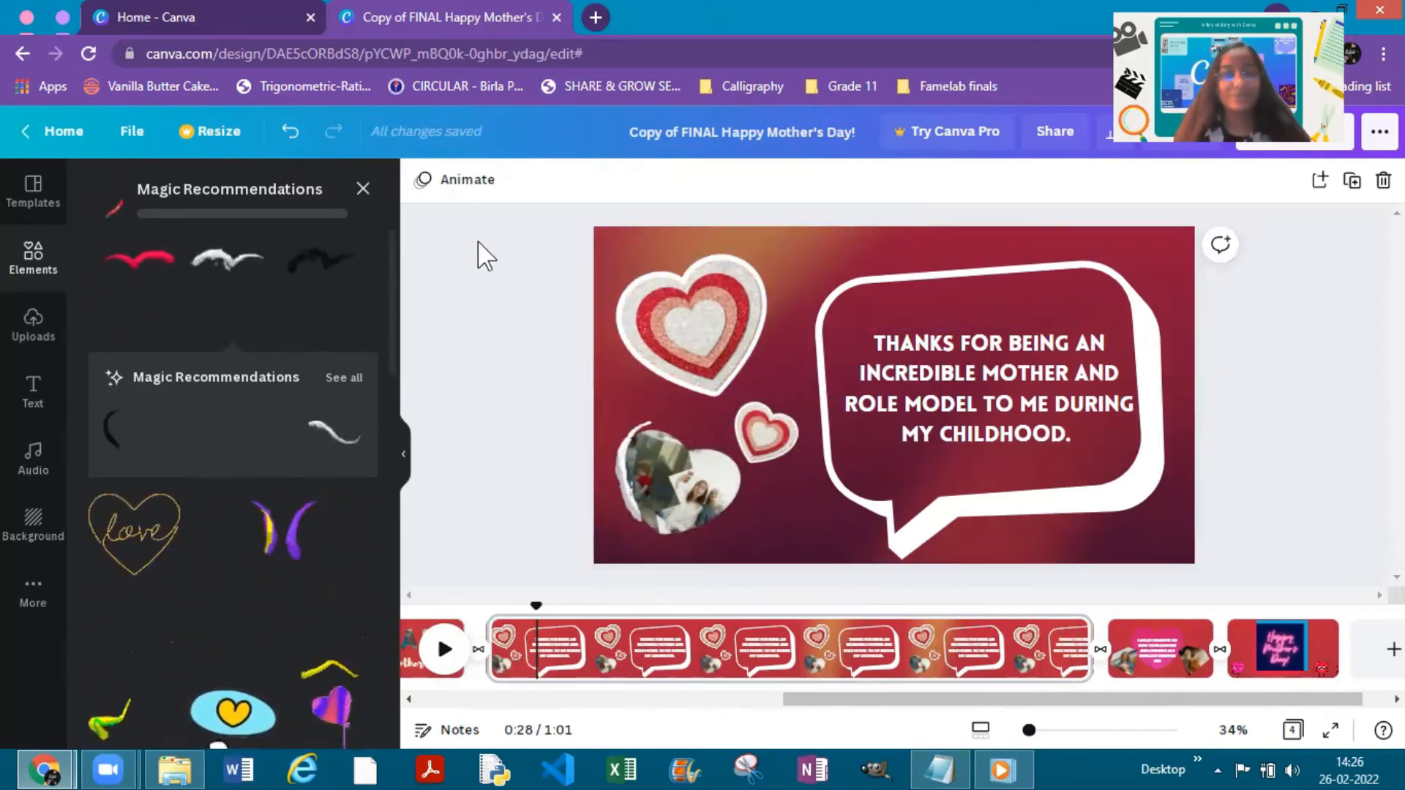
- Add the shocked-face heart from the hearts results, show all its similar recommendations, and delete it from the page
click(364, 193)
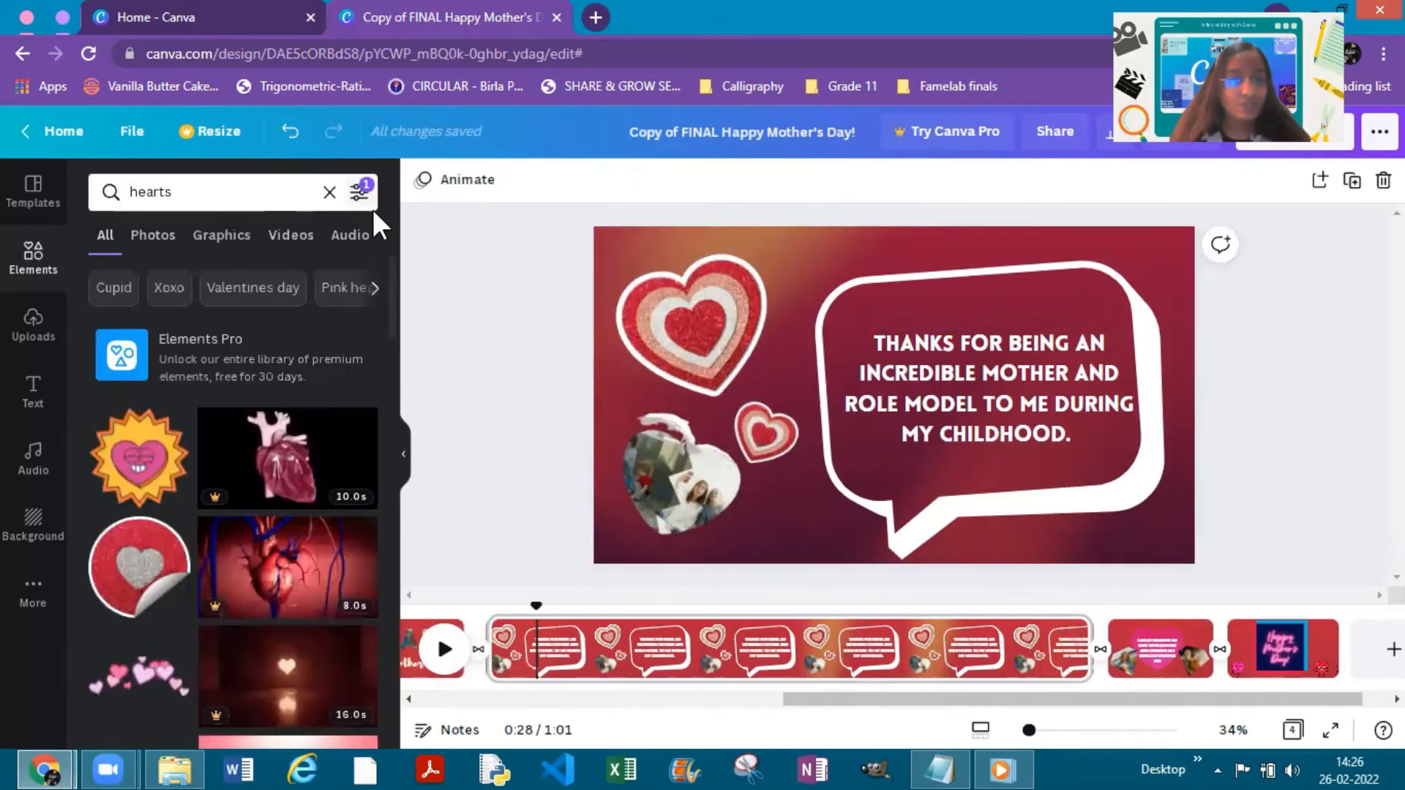
scroll(193, 394, down, 10)
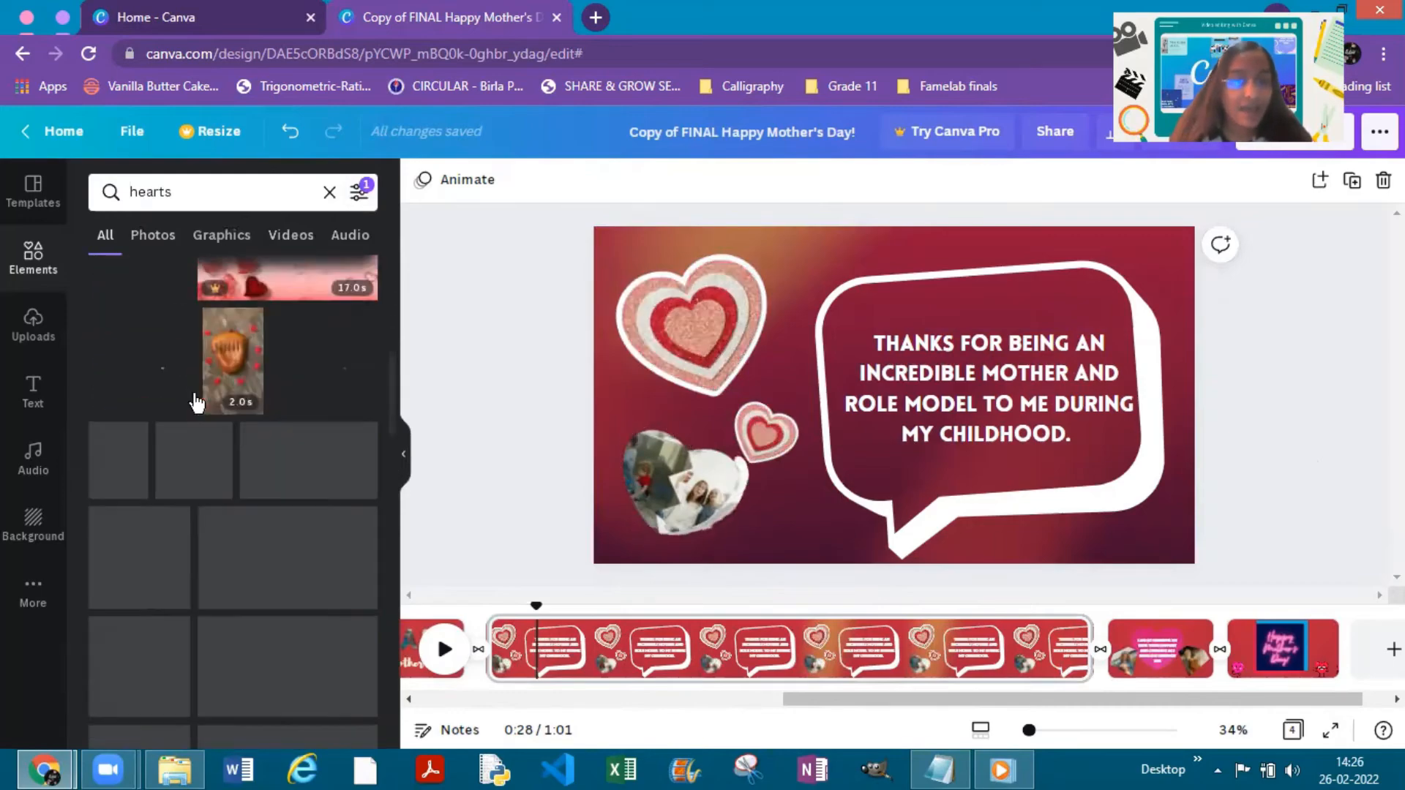
scroll(128, 366, down, 1)
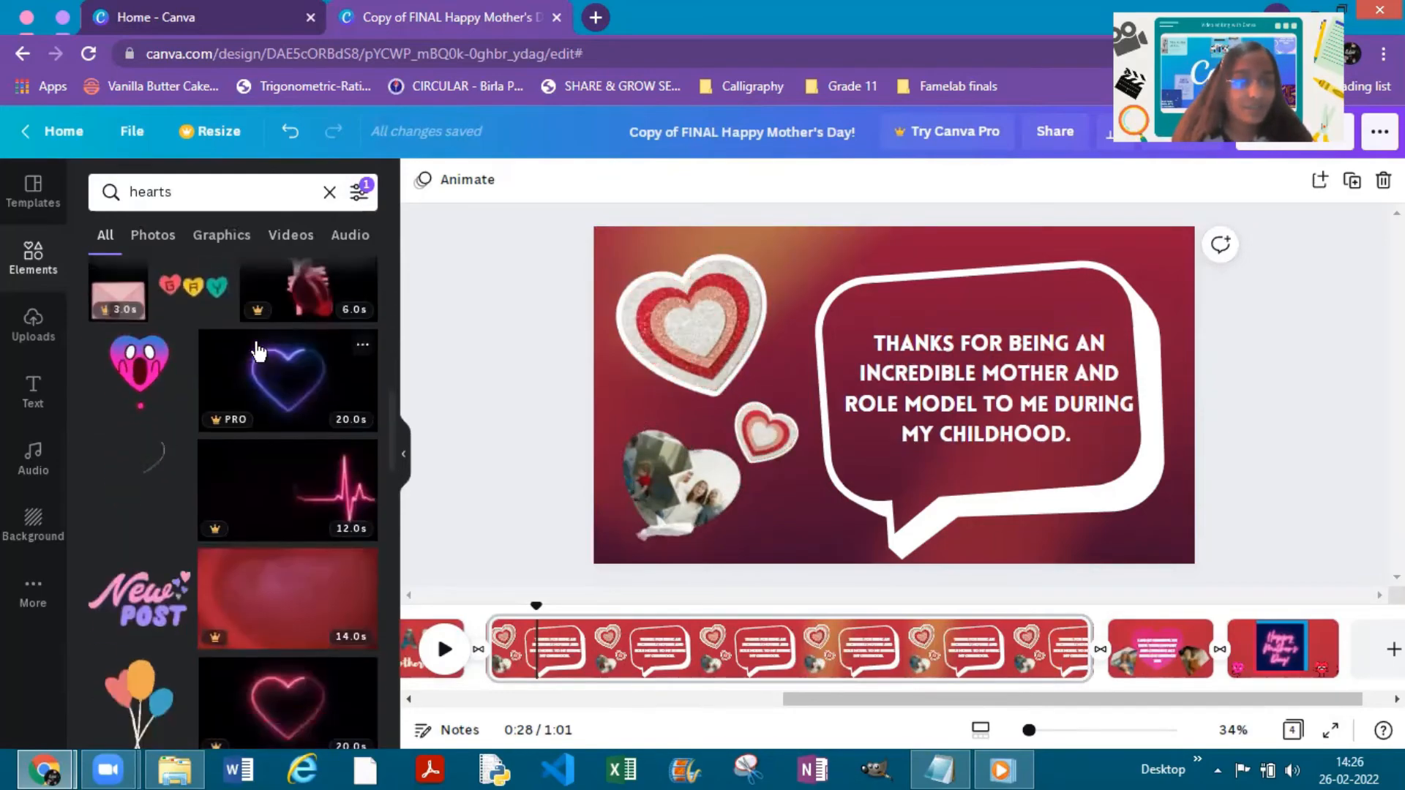
click(140, 373)
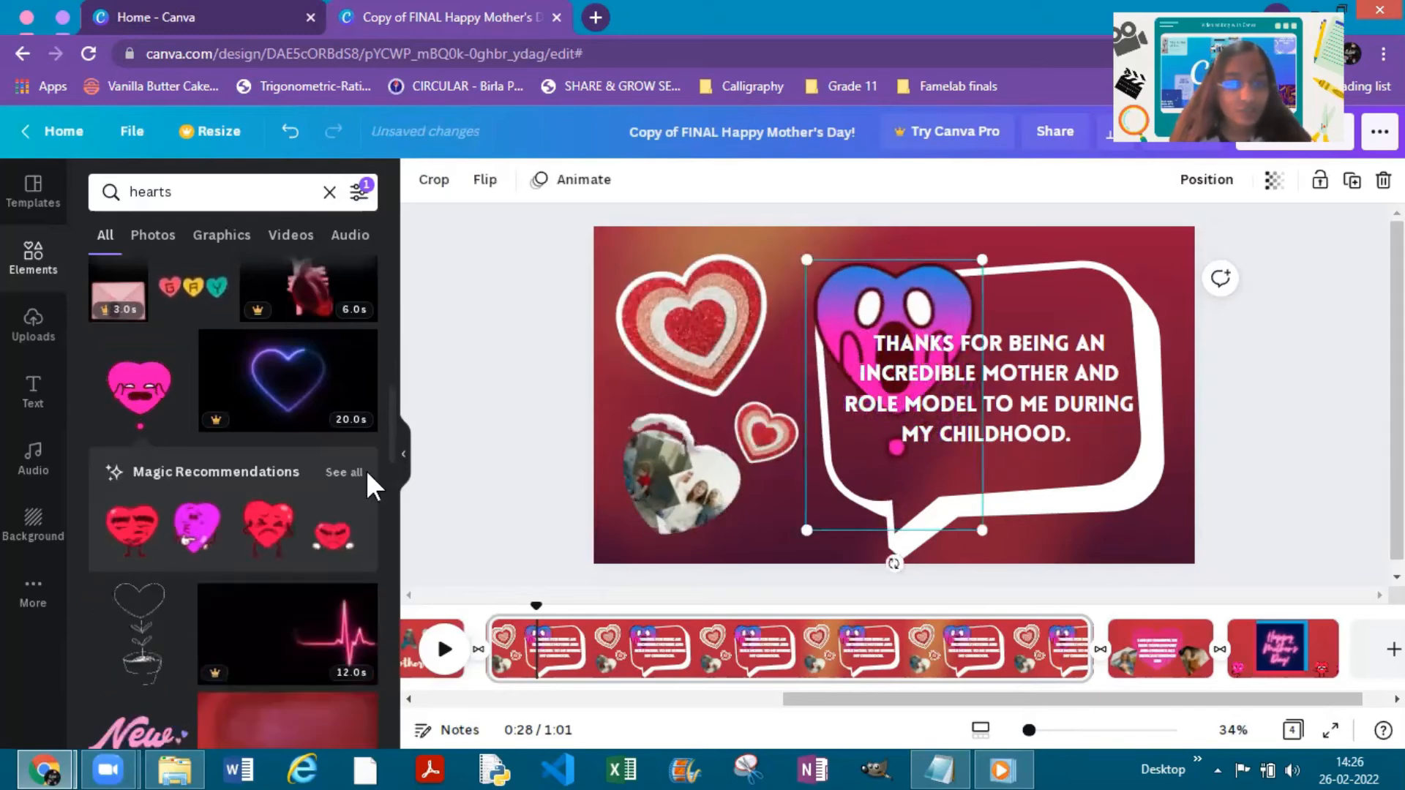
click(351, 473)
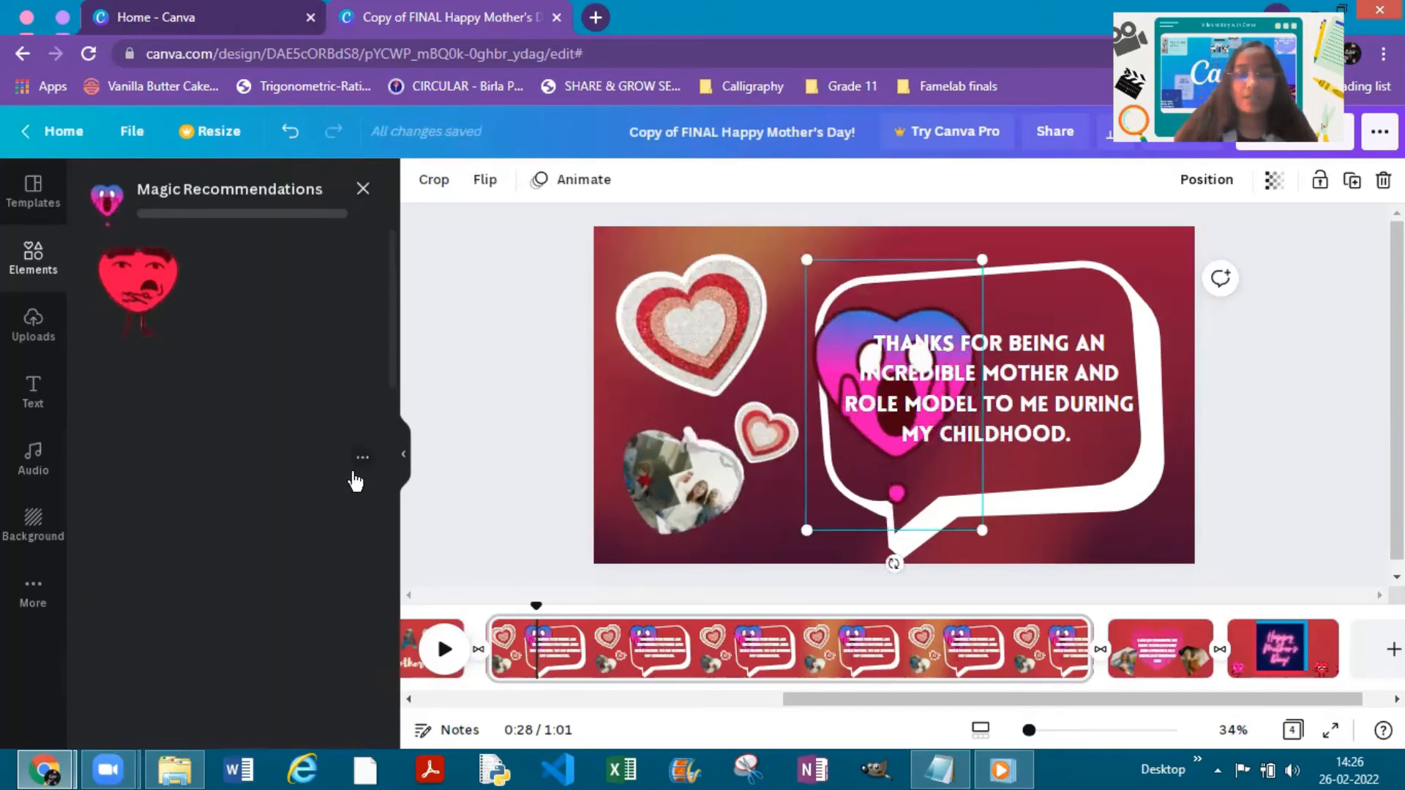
key(Delete)
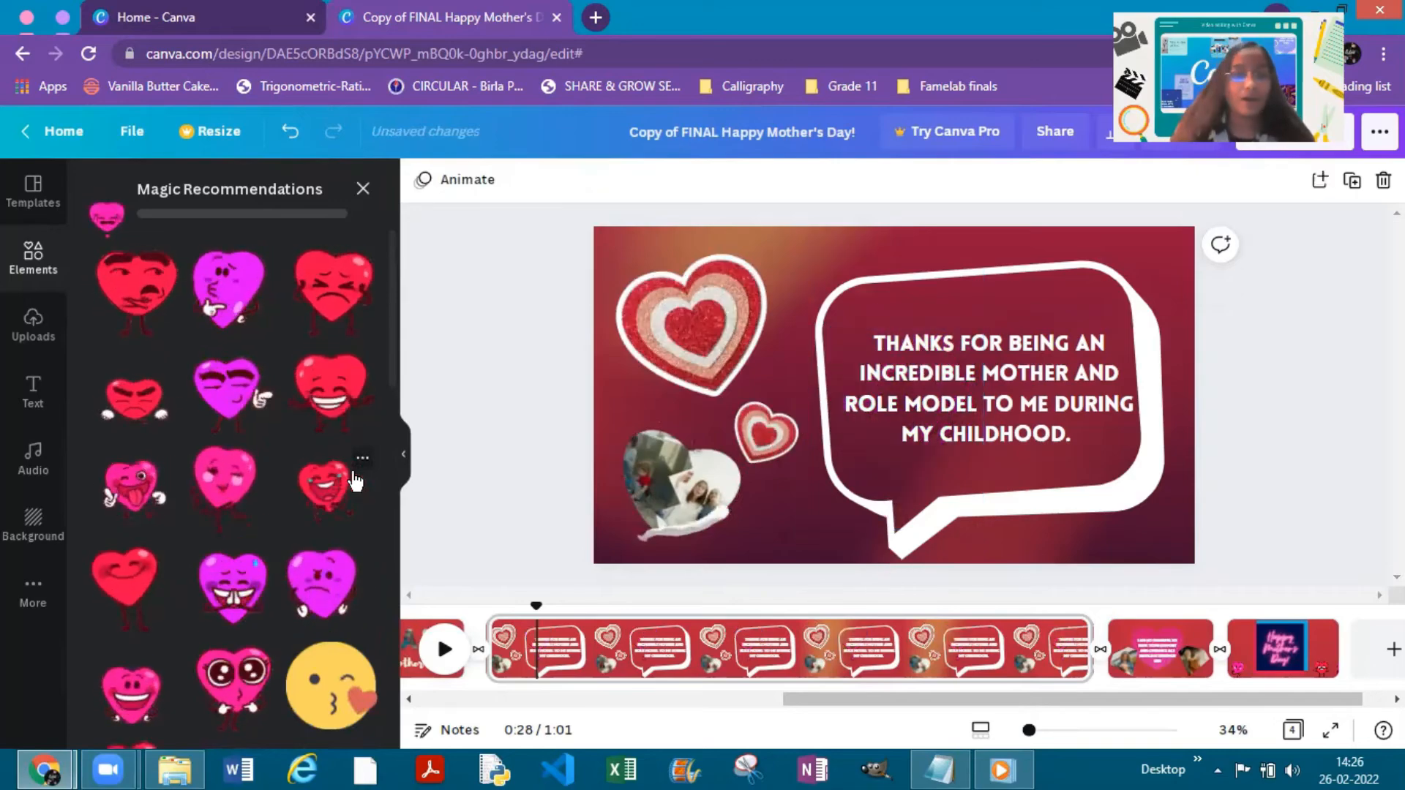
- Add the winking pink heart character from the recommendations, shrink it and place it over the speech bubble's lower-right edge
scroll(161, 568, down, 1)
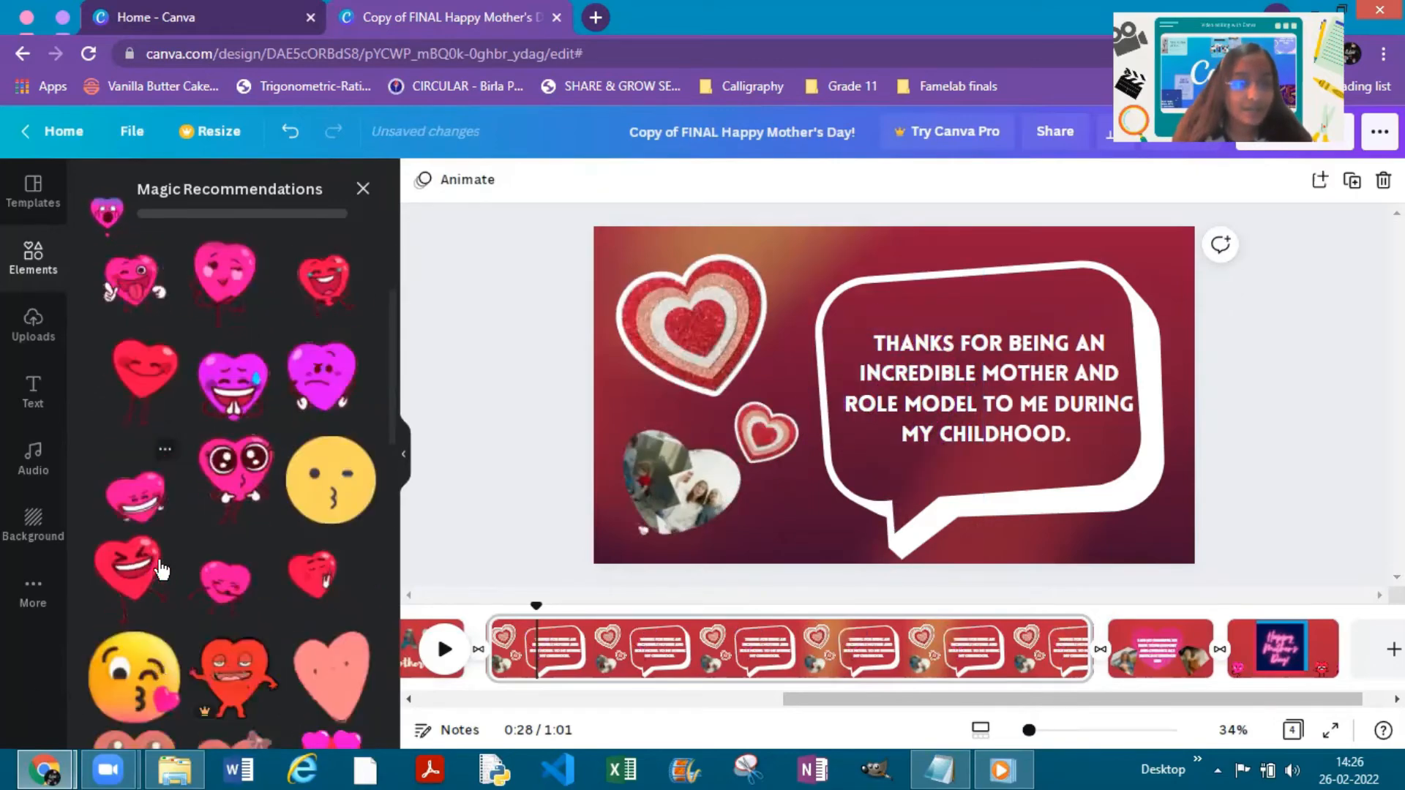
scroll(161, 559, up, 2)
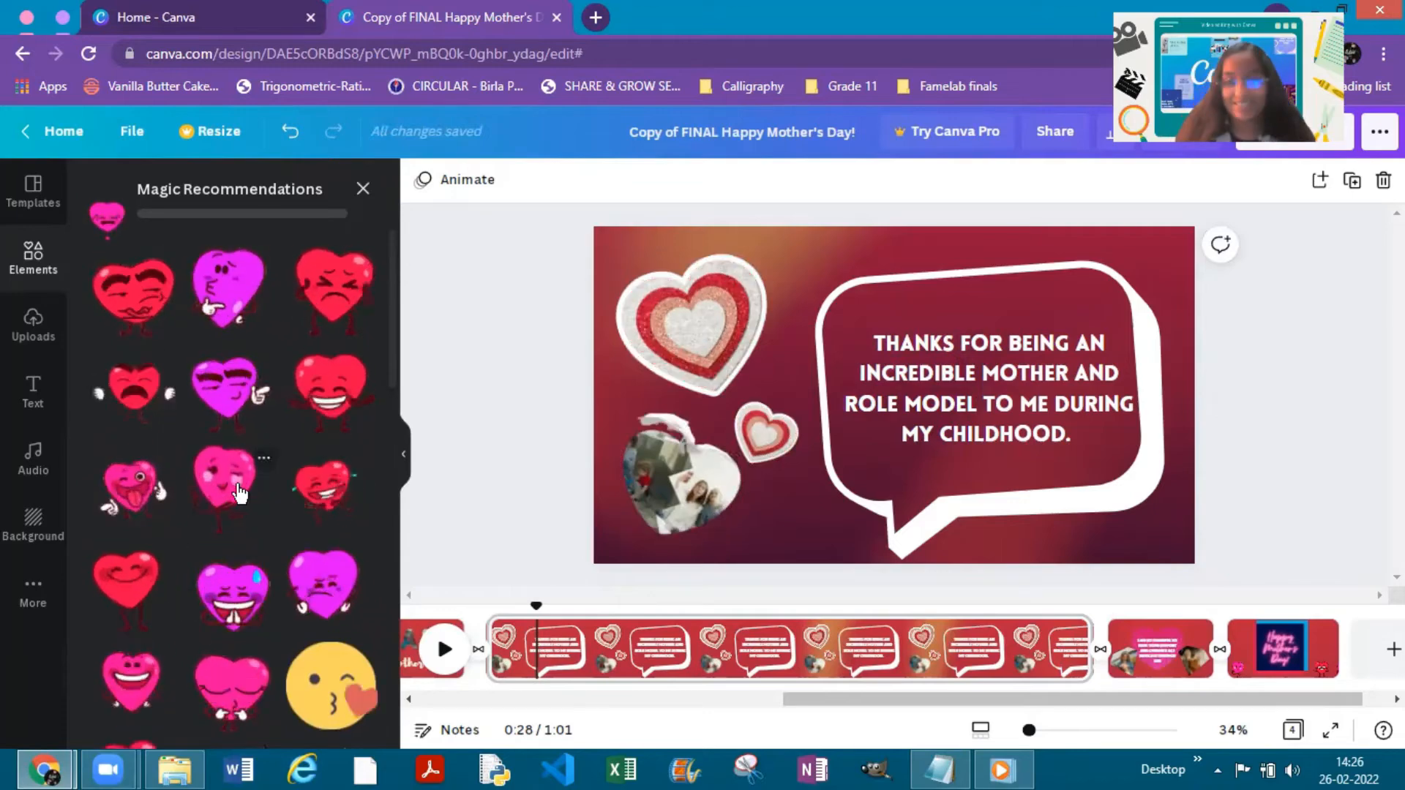
click(231, 494)
drag(756, 259, 882, 384)
drag(926, 488, 1016, 529)
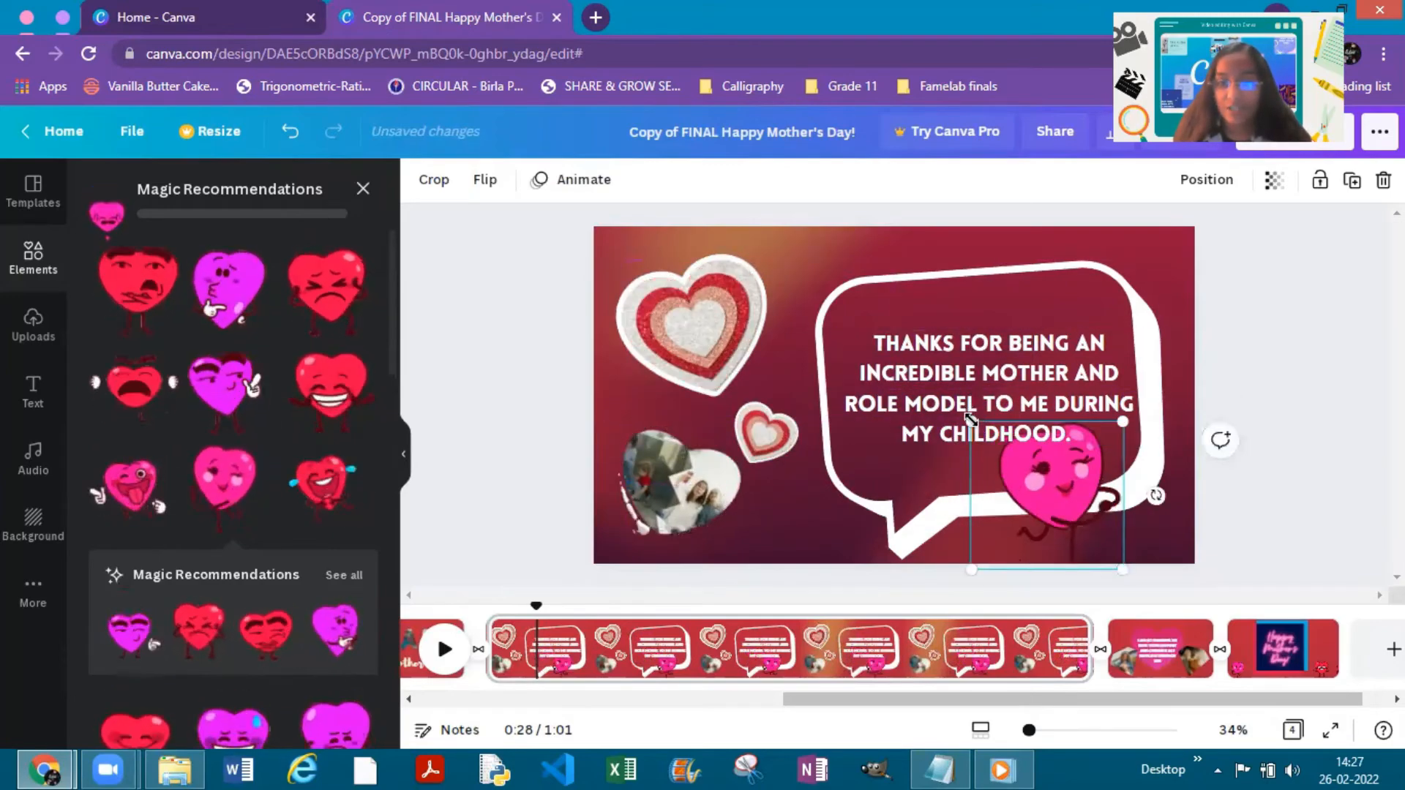
drag(973, 416, 1050, 508)
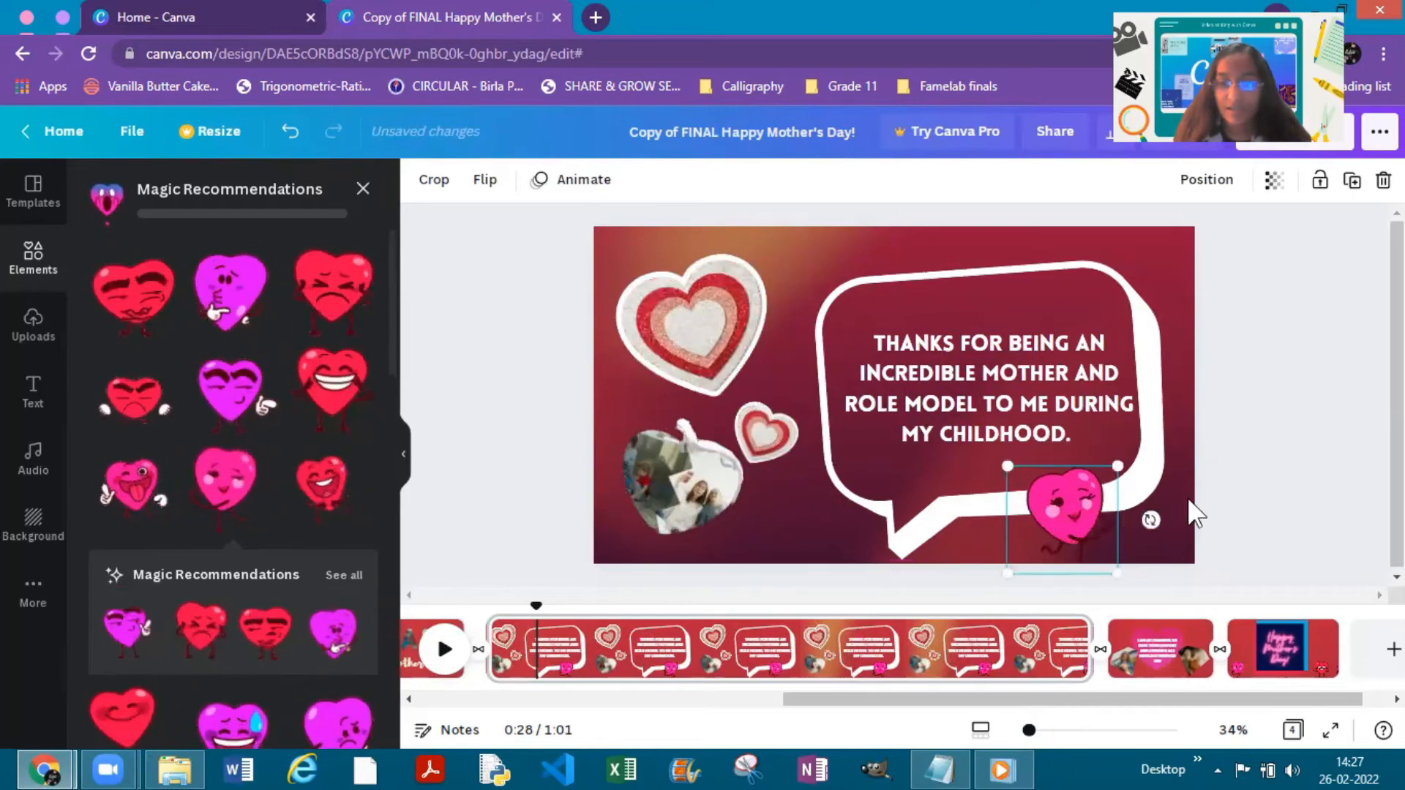
click(841, 339)
click(1187, 570)
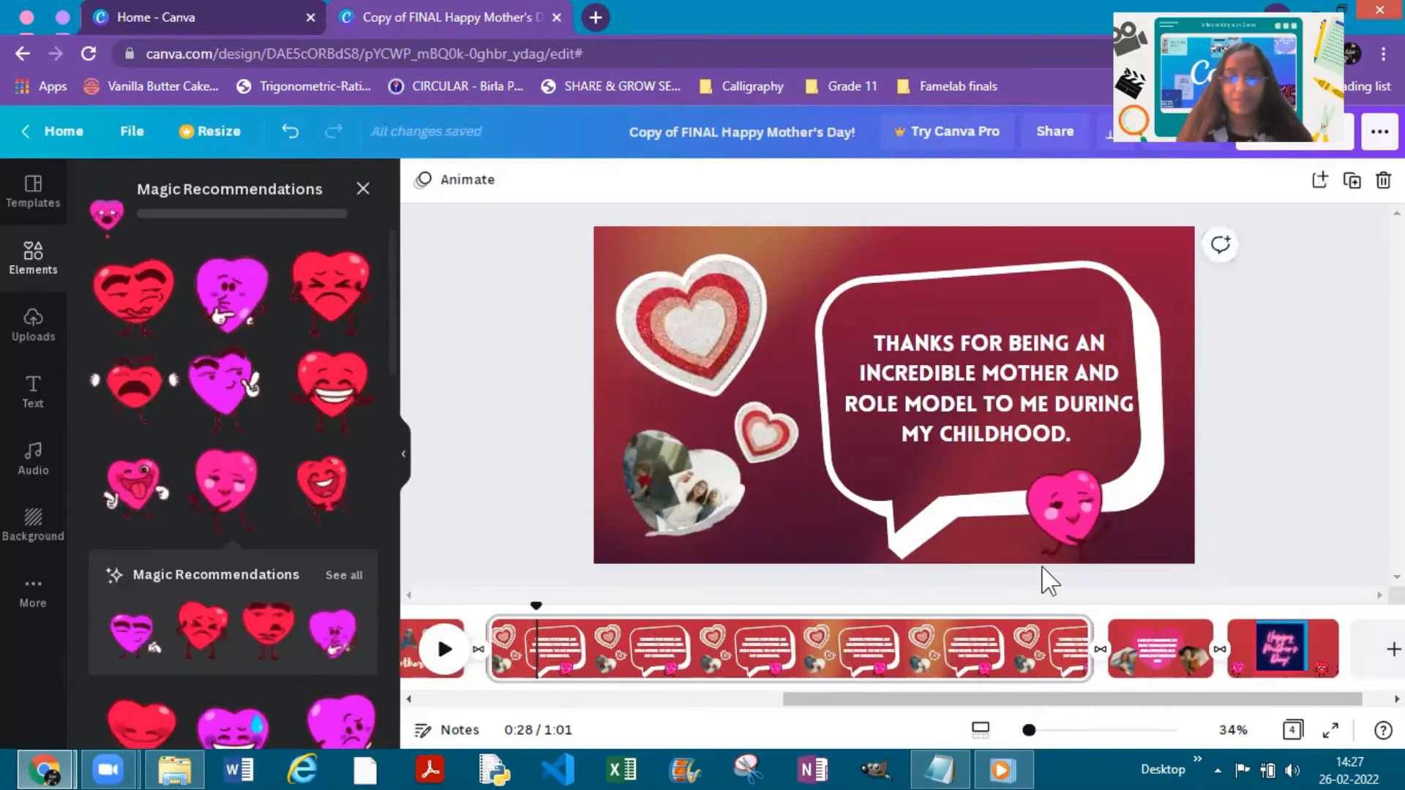
- Add the smiling red heart character to the Happy Mother's Day title page, shrink it and place it in the page's lower-left corner
drag(834, 709, 614, 666)
click(615, 666)
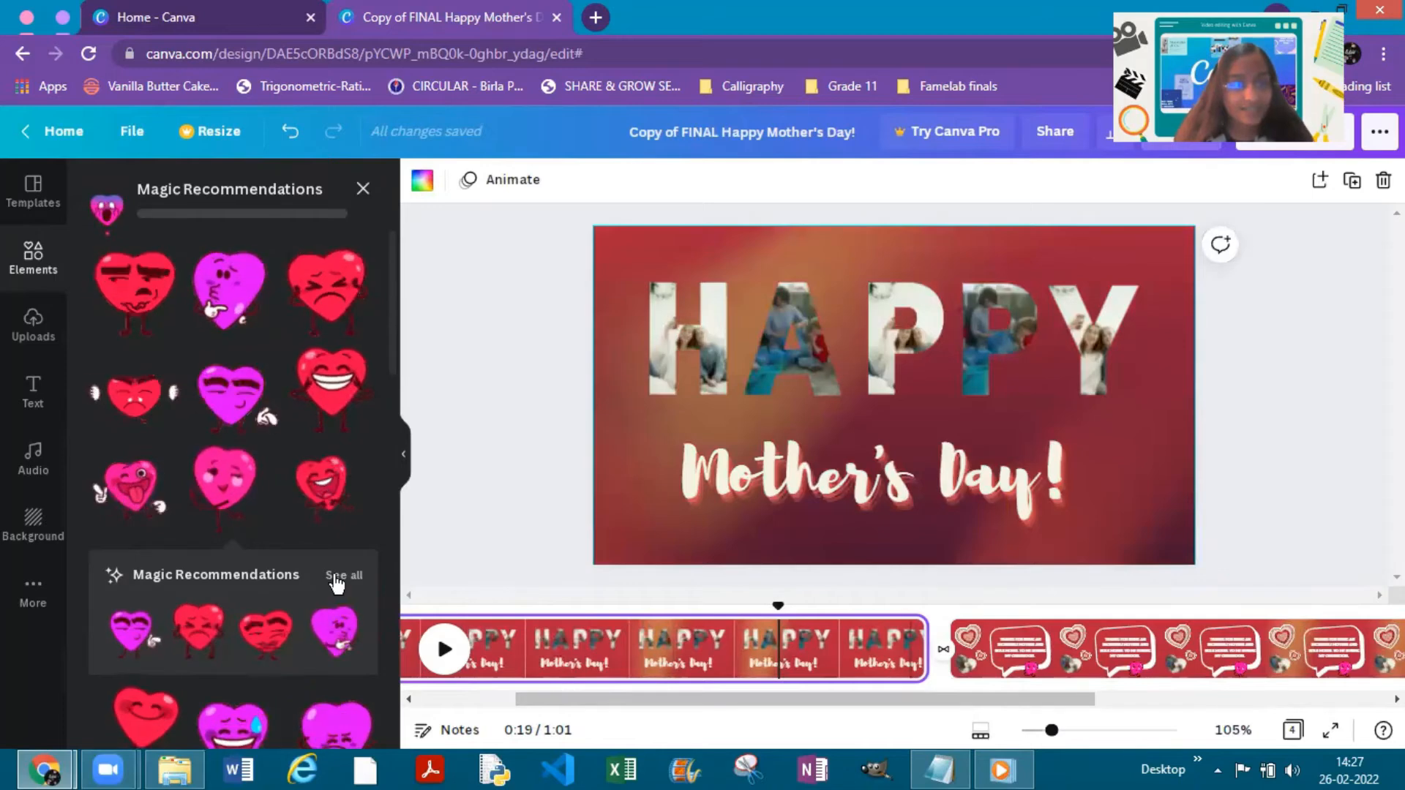
scroll(297, 505, down, 4)
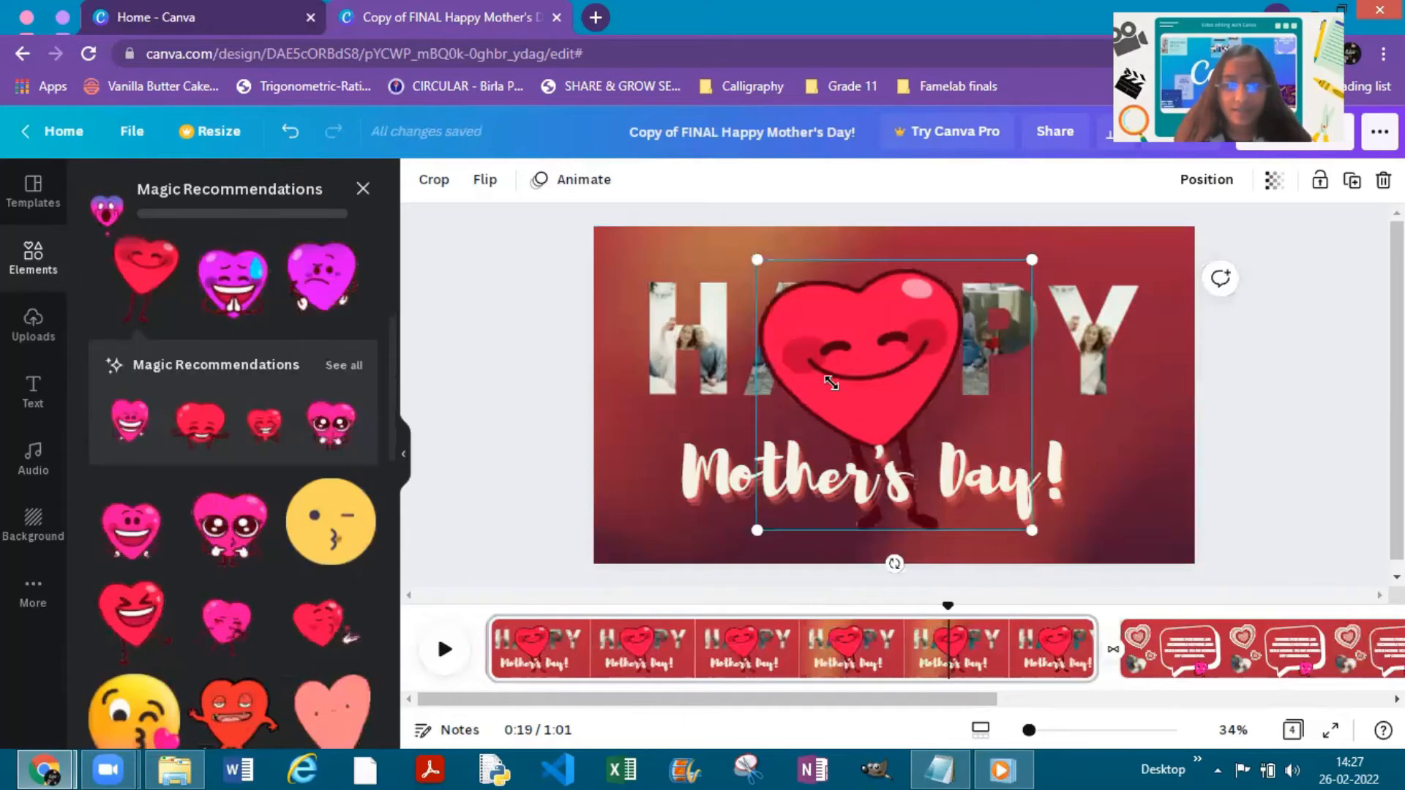
drag(901, 442, 914, 459)
drag(992, 547, 993, 521)
drag(657, 523, 632, 543)
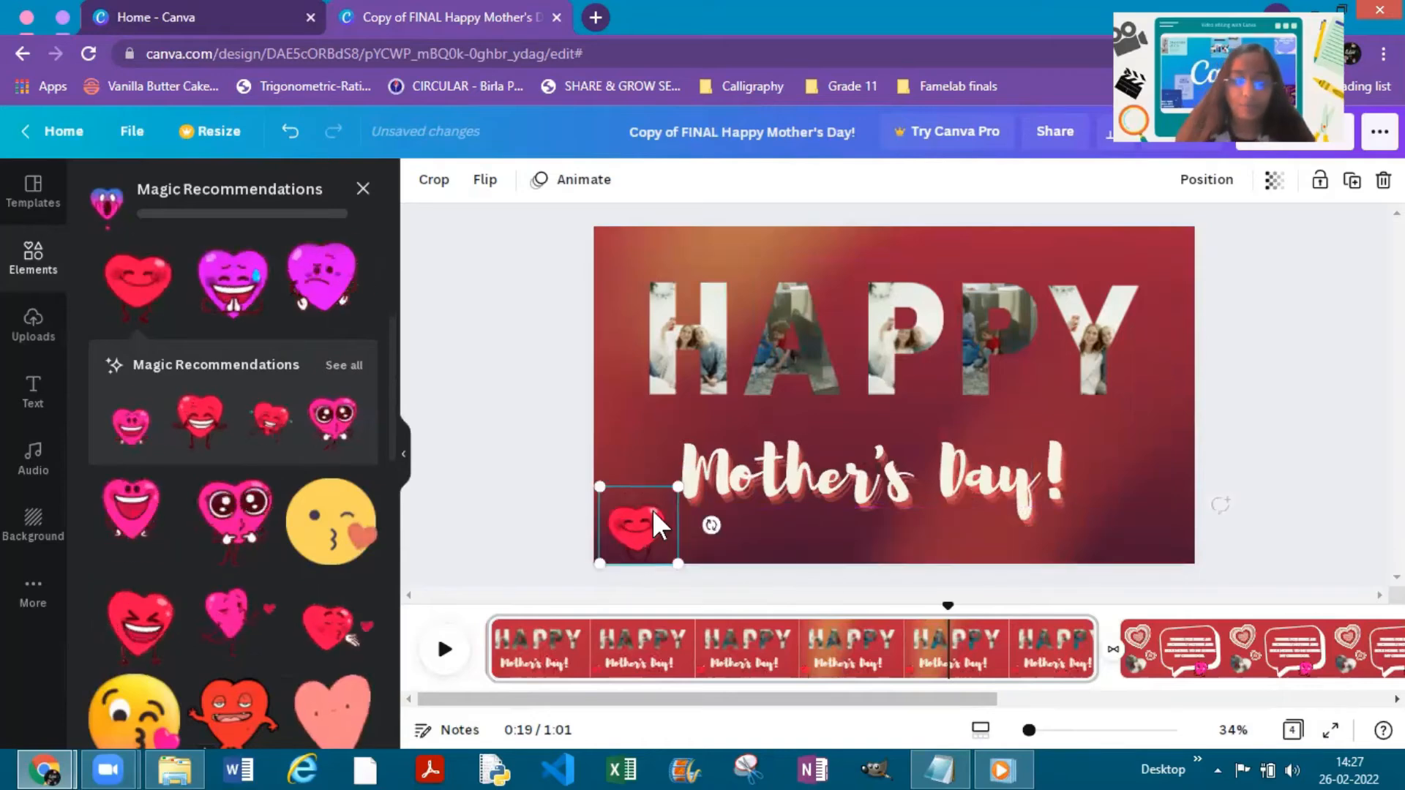
- Duplicate the smiling red heart and place the copy in the title page's lower-right corner
key(ctrl+v)
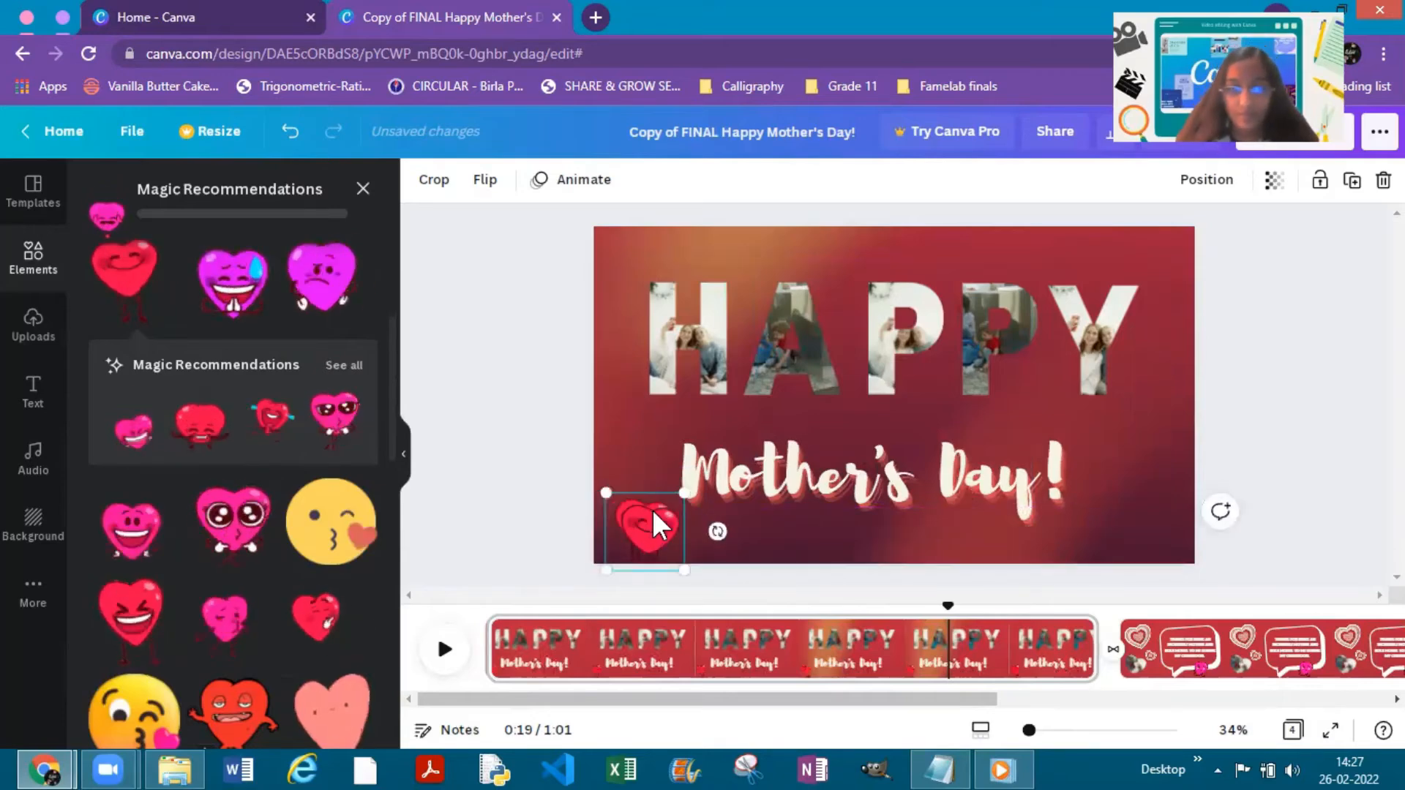
drag(1154, 478, 1129, 491)
click(1307, 463)
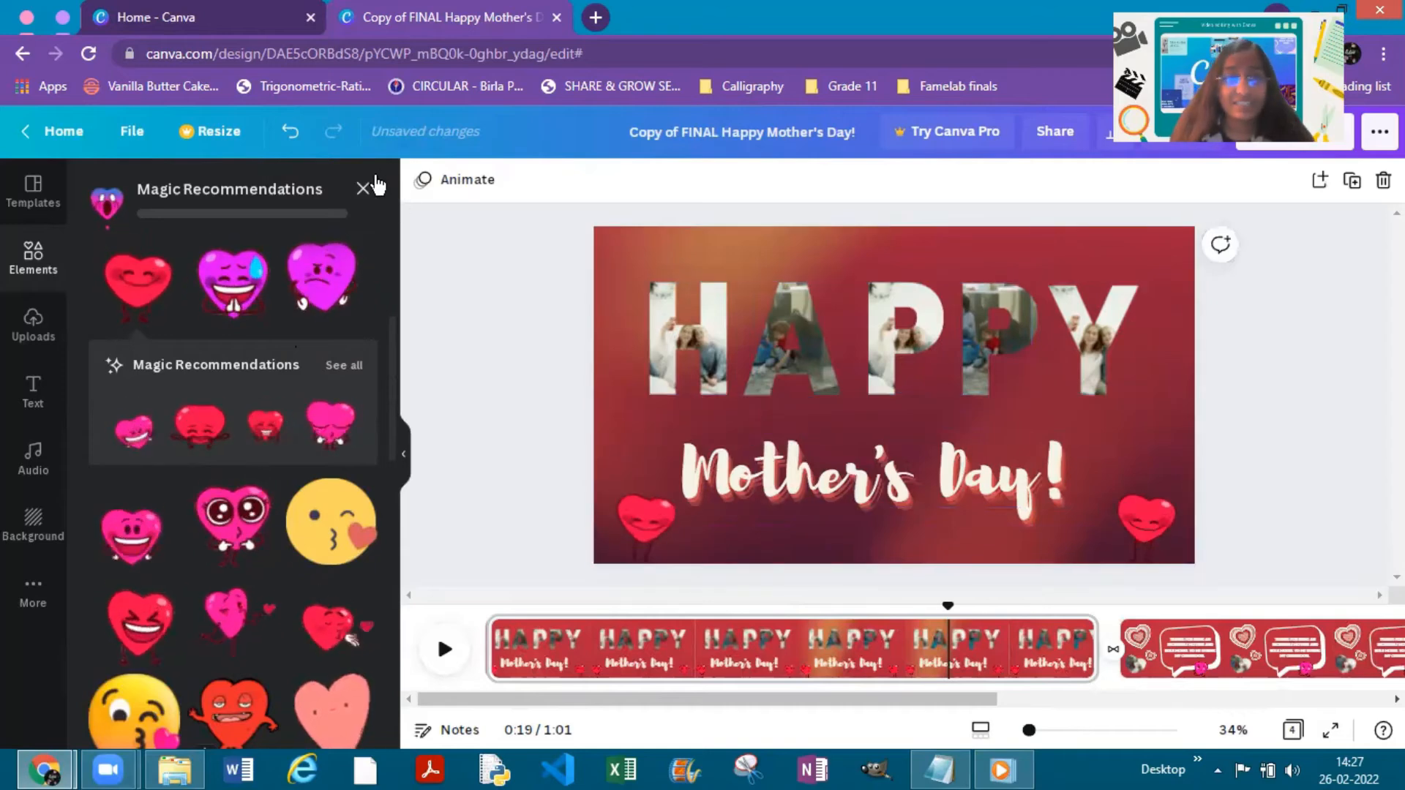
- Close the heart recommendations, search the elements for confetti, and filter the results to animated items
click(364, 188)
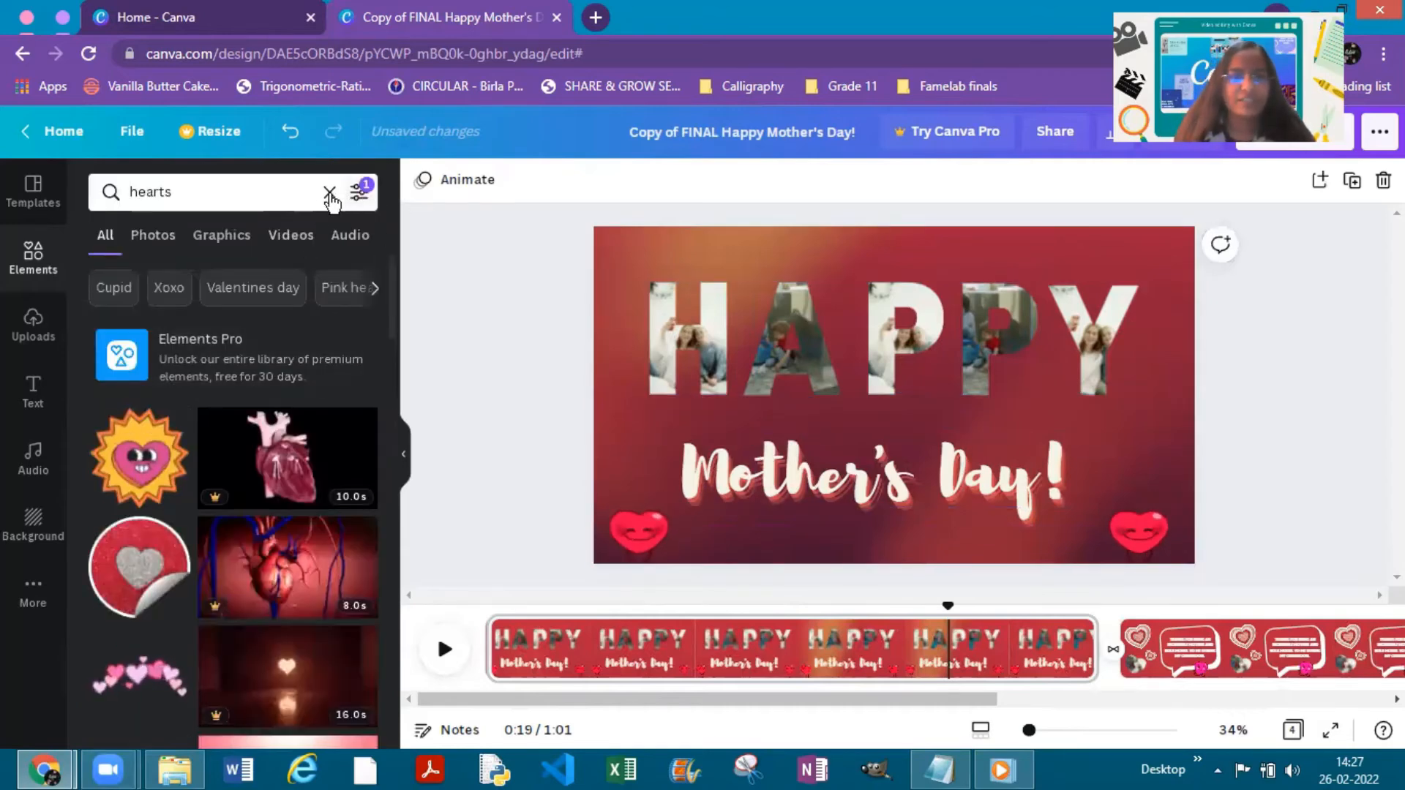
click(327, 192)
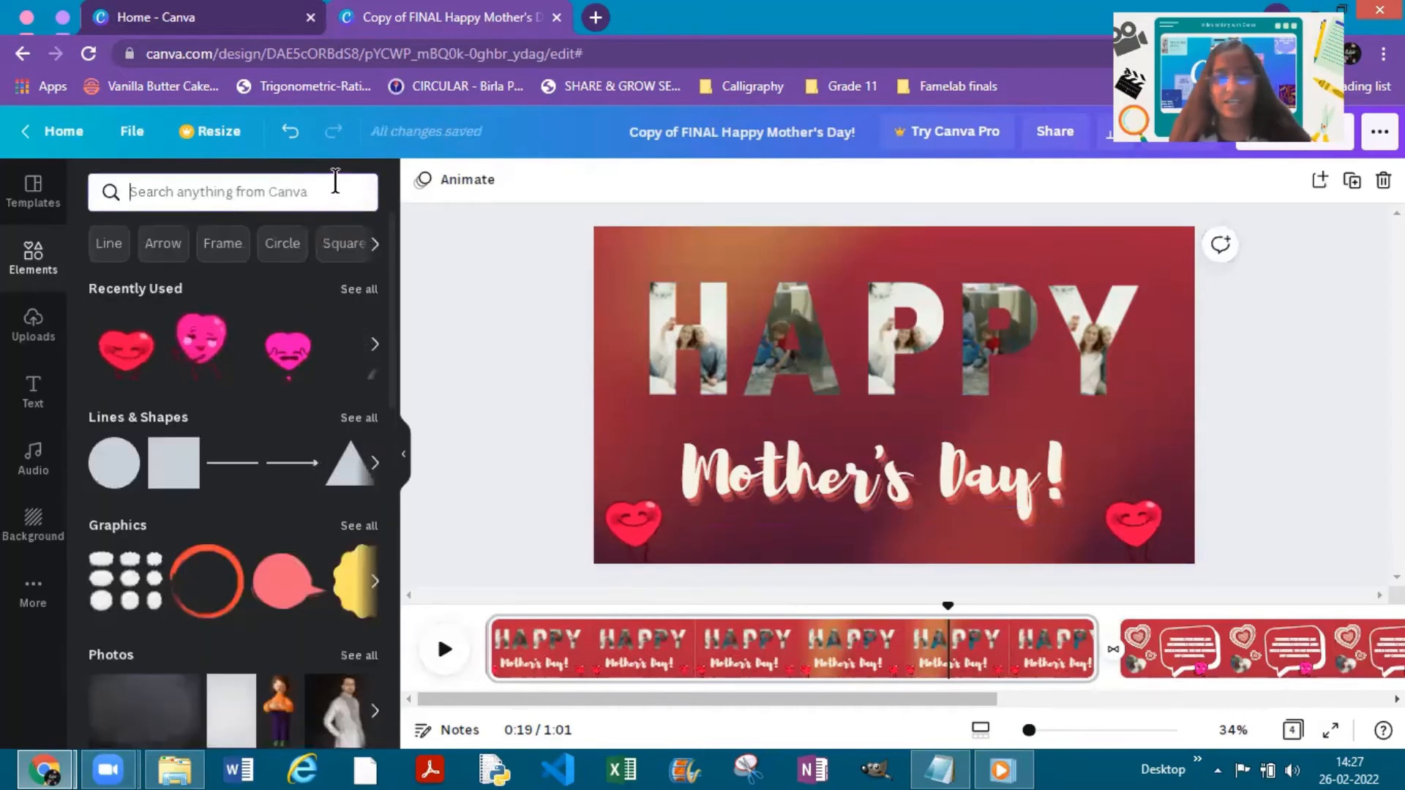
click(315, 192)
text(con)
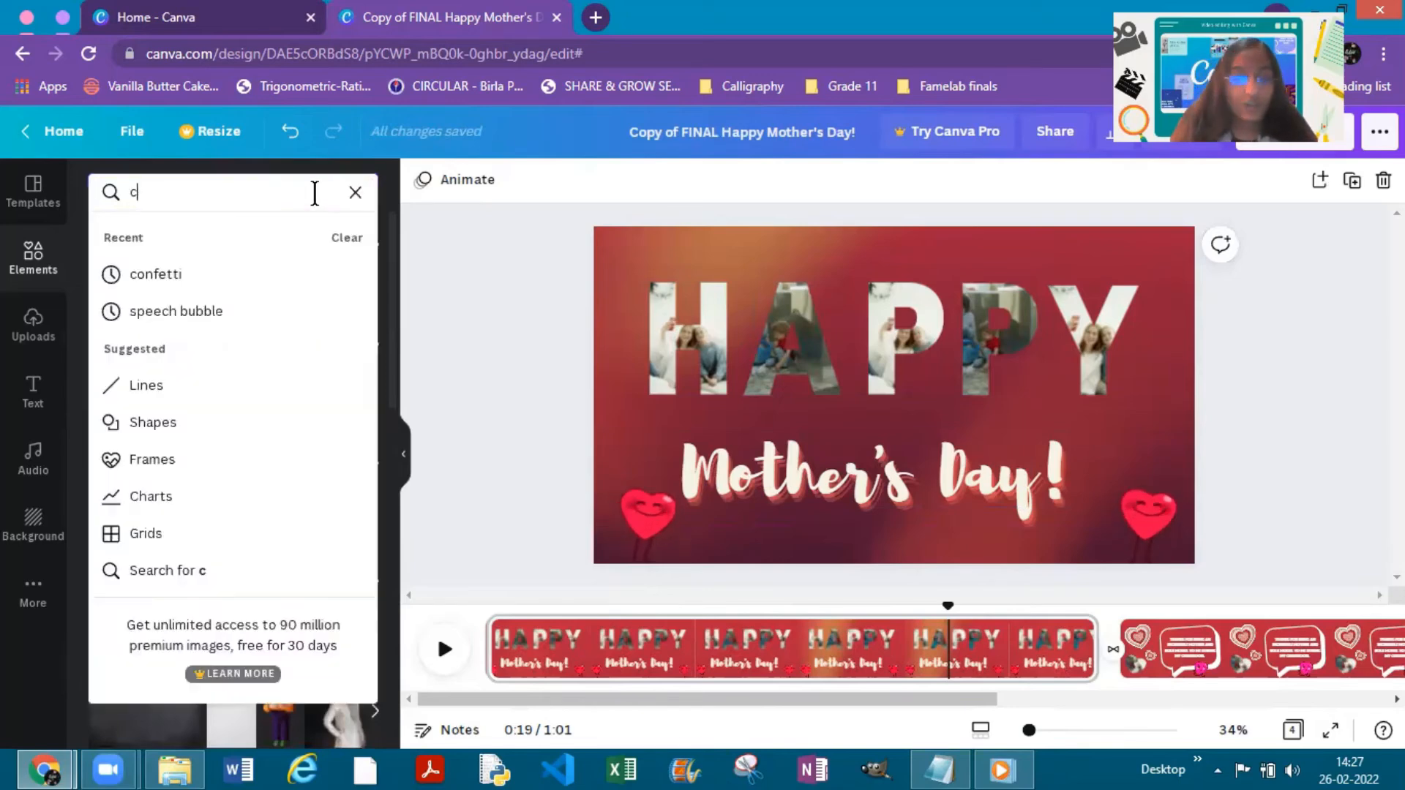
click(252, 278)
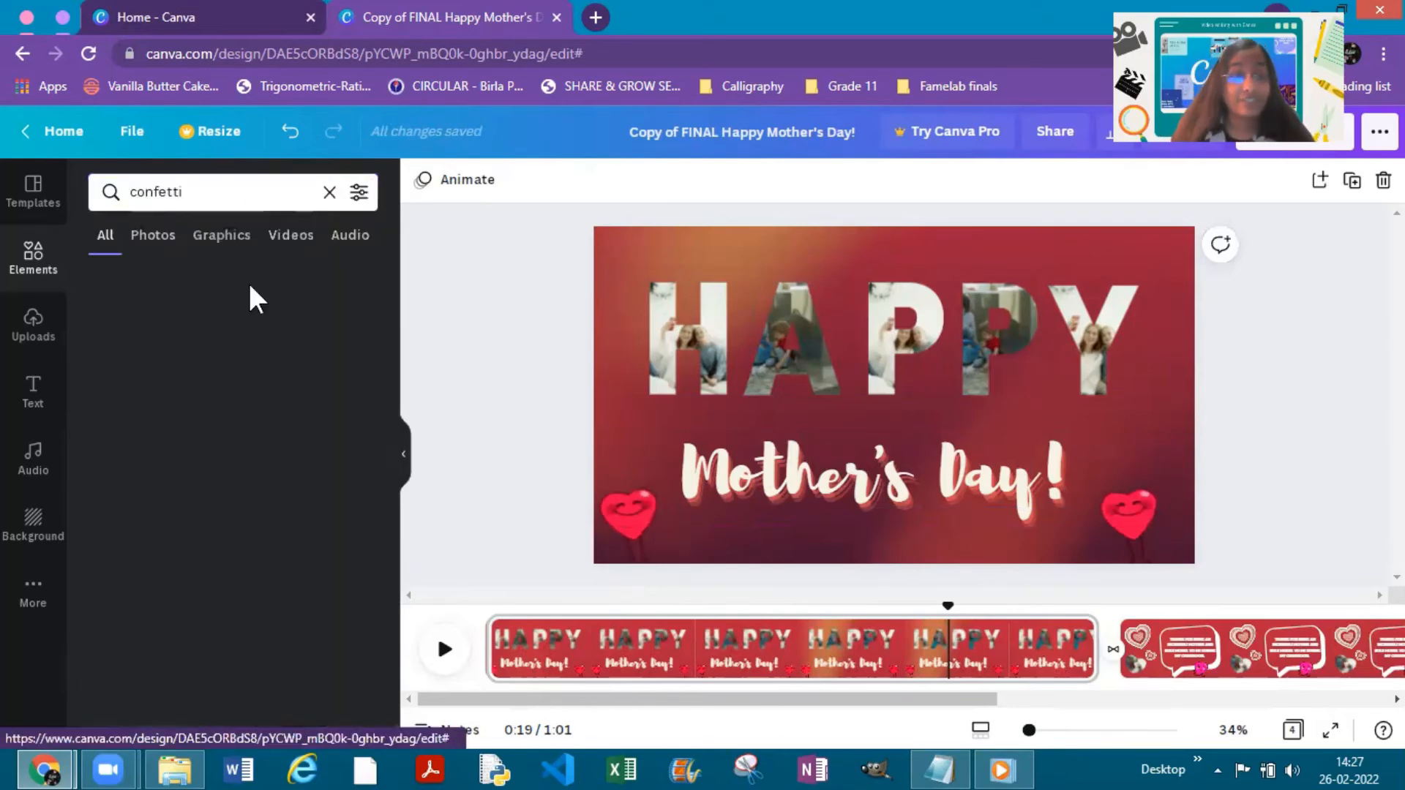
click(359, 194)
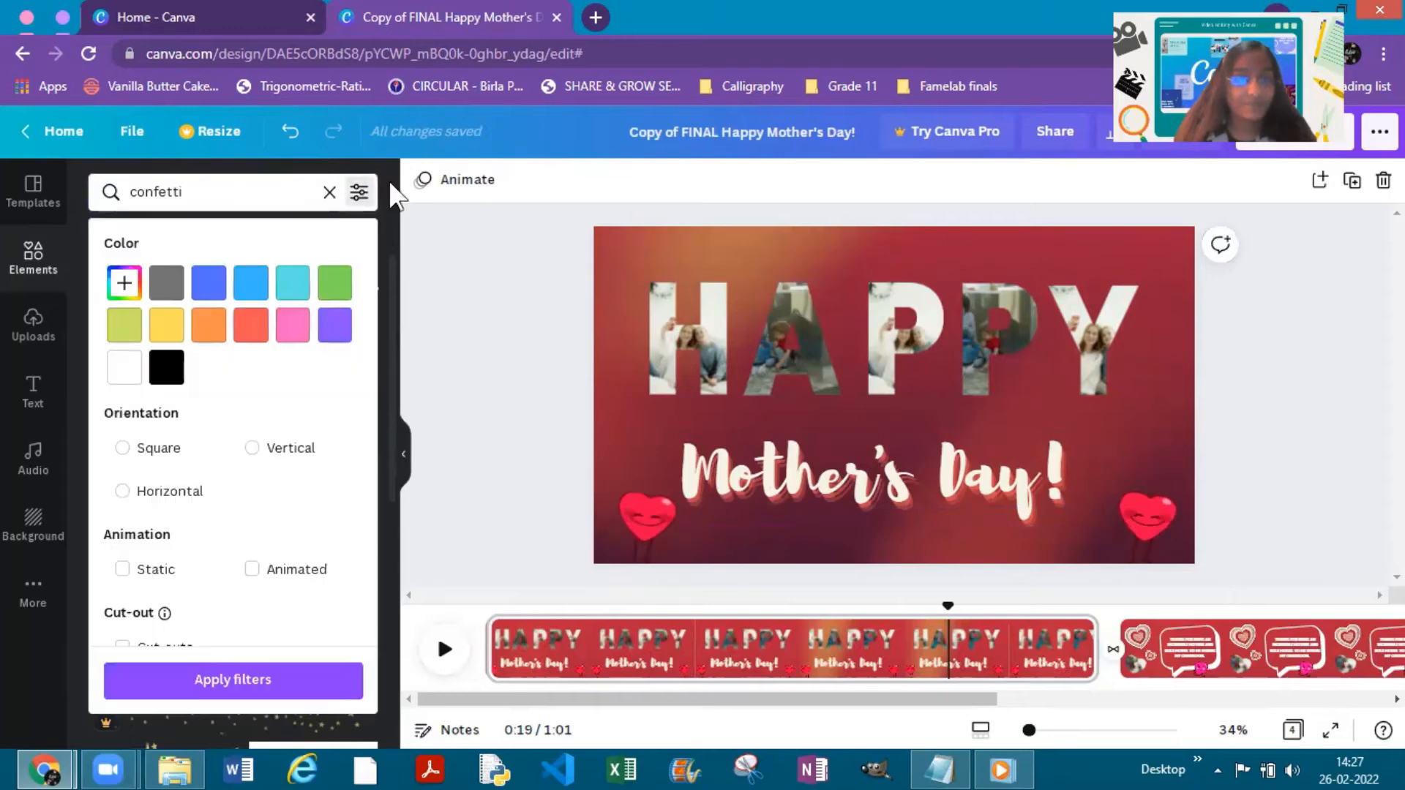
click(252, 569)
click(291, 668)
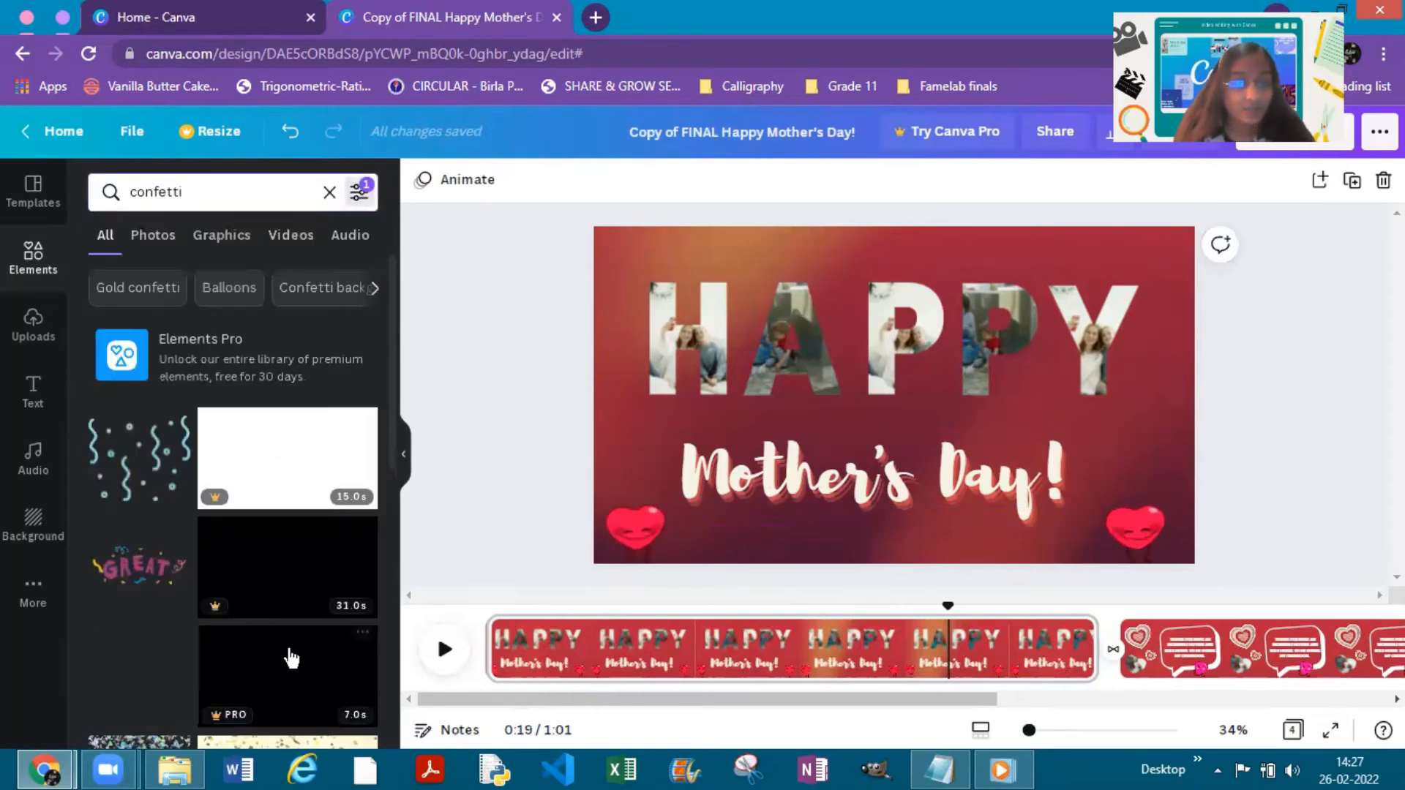
- Add the red, blue and yellow falling confetti to the title page, enlarge it to page height on the left half, and place a copy beside it
scroll(230, 445, down, 5)
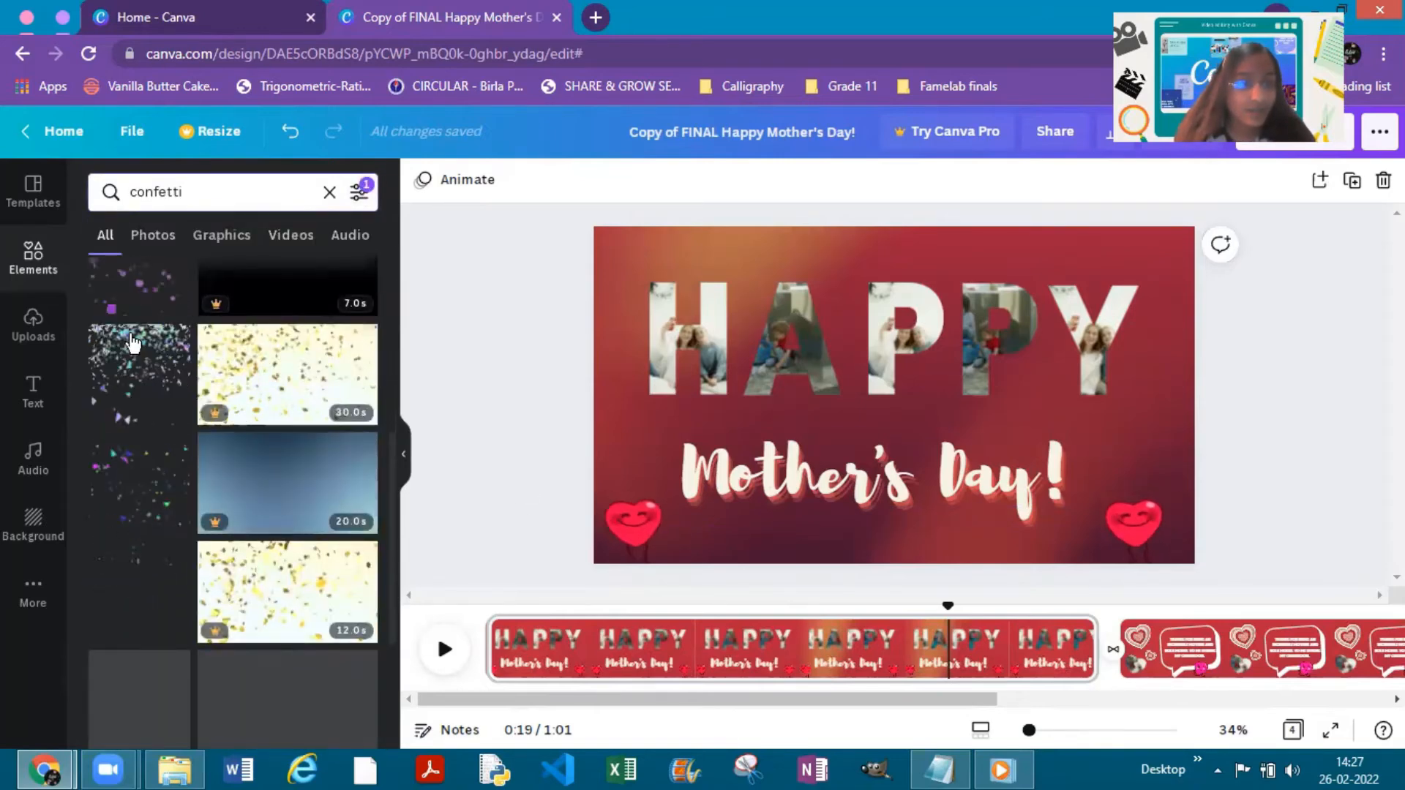
scroll(133, 395, down, 10)
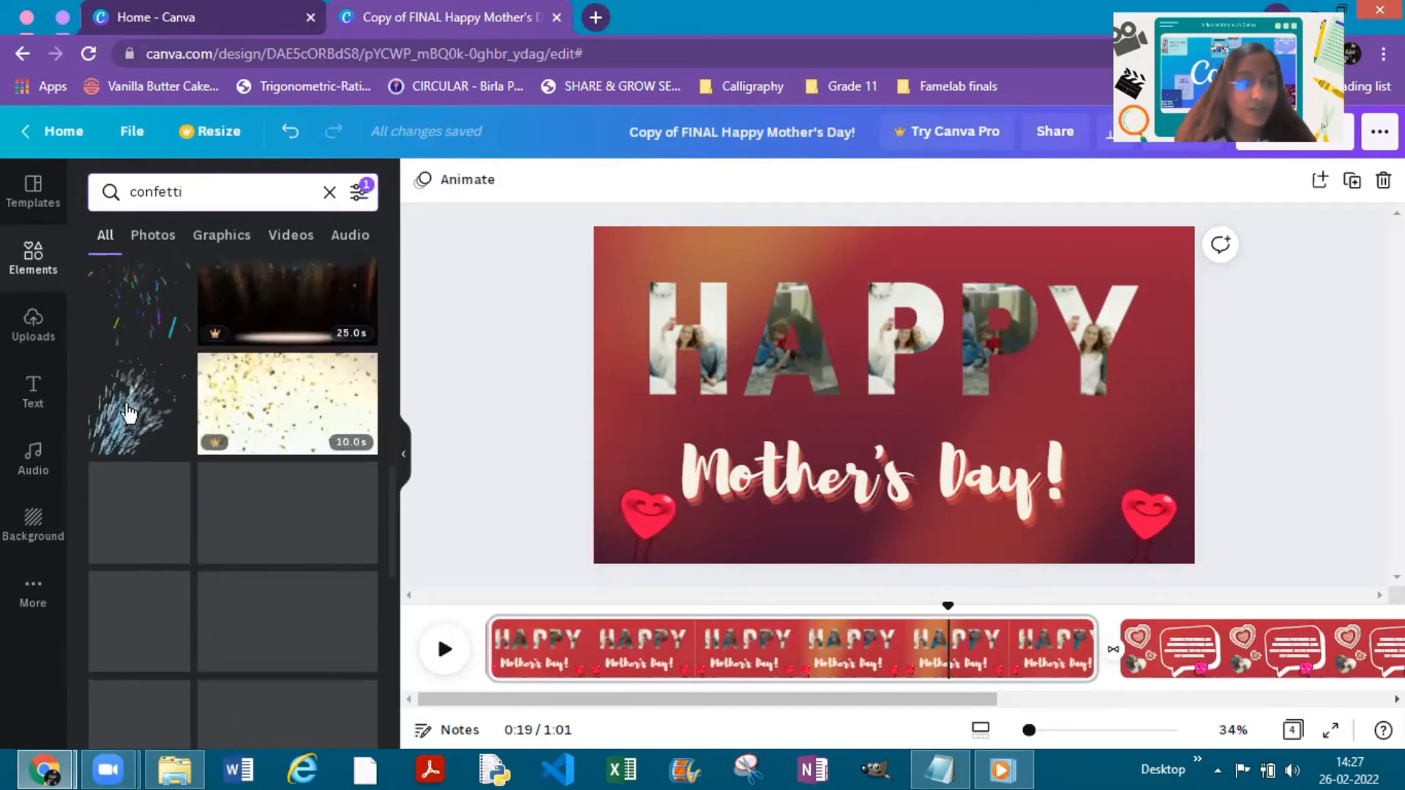
scroll(134, 439, down, 2)
scroll(157, 318, down, 7)
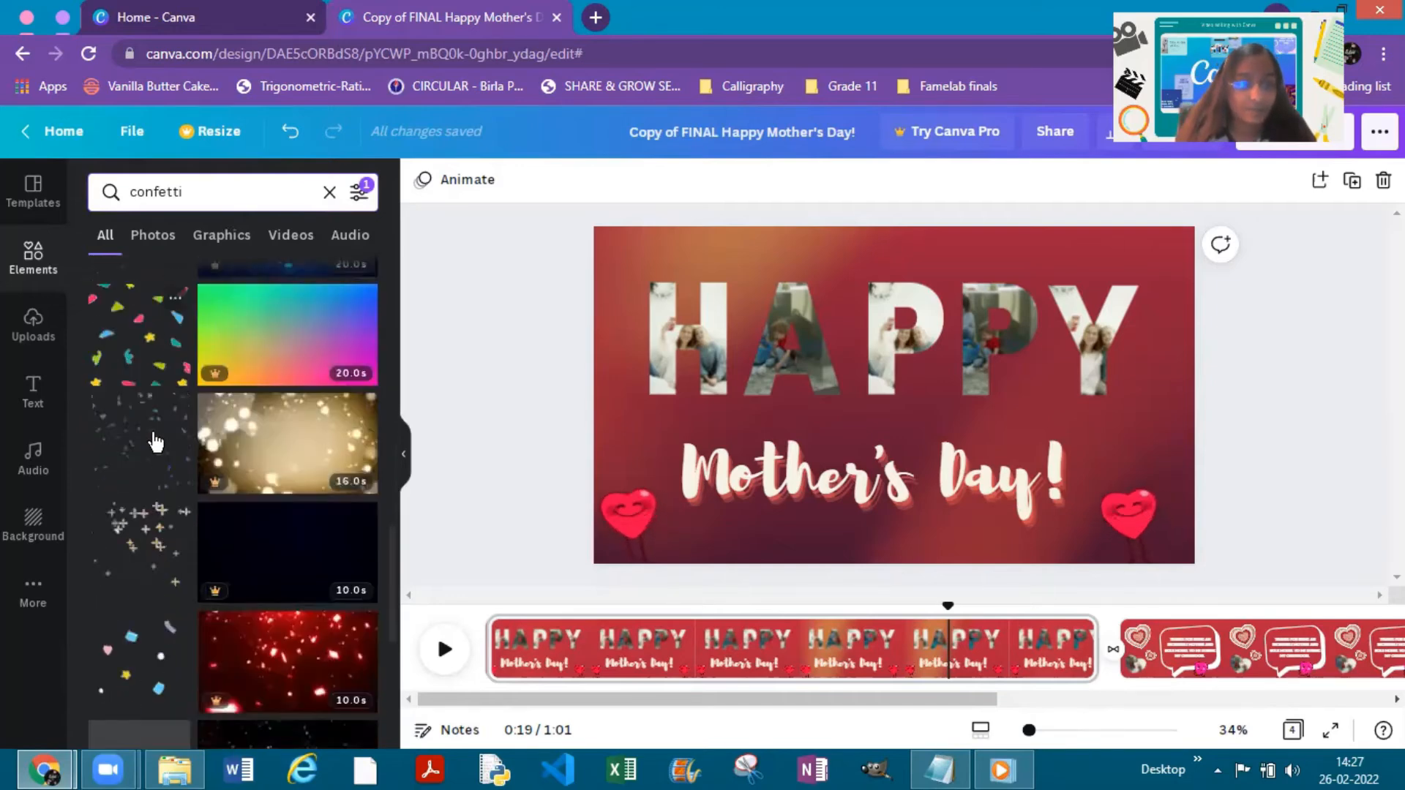
scroll(148, 396, down, 5)
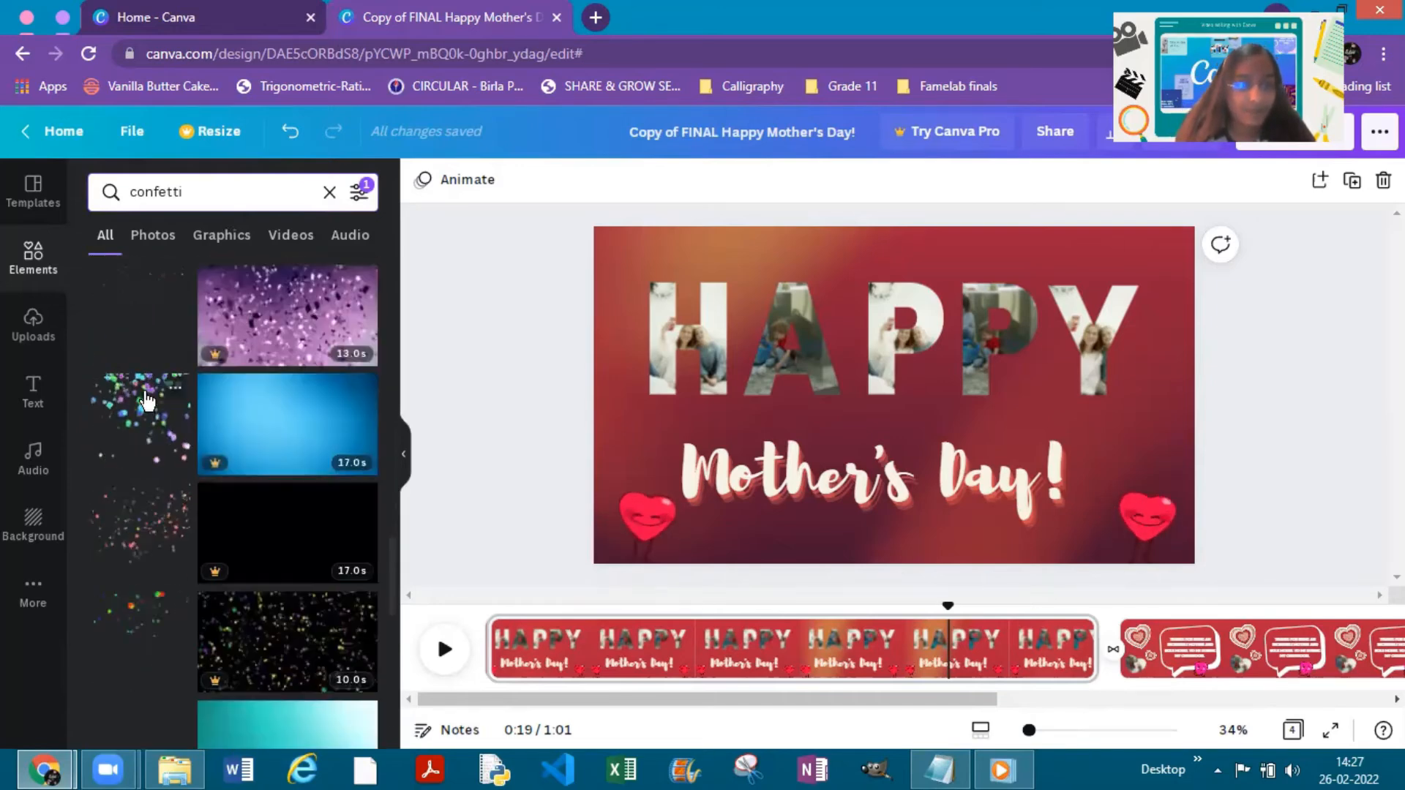
scroll(148, 399, down, 3)
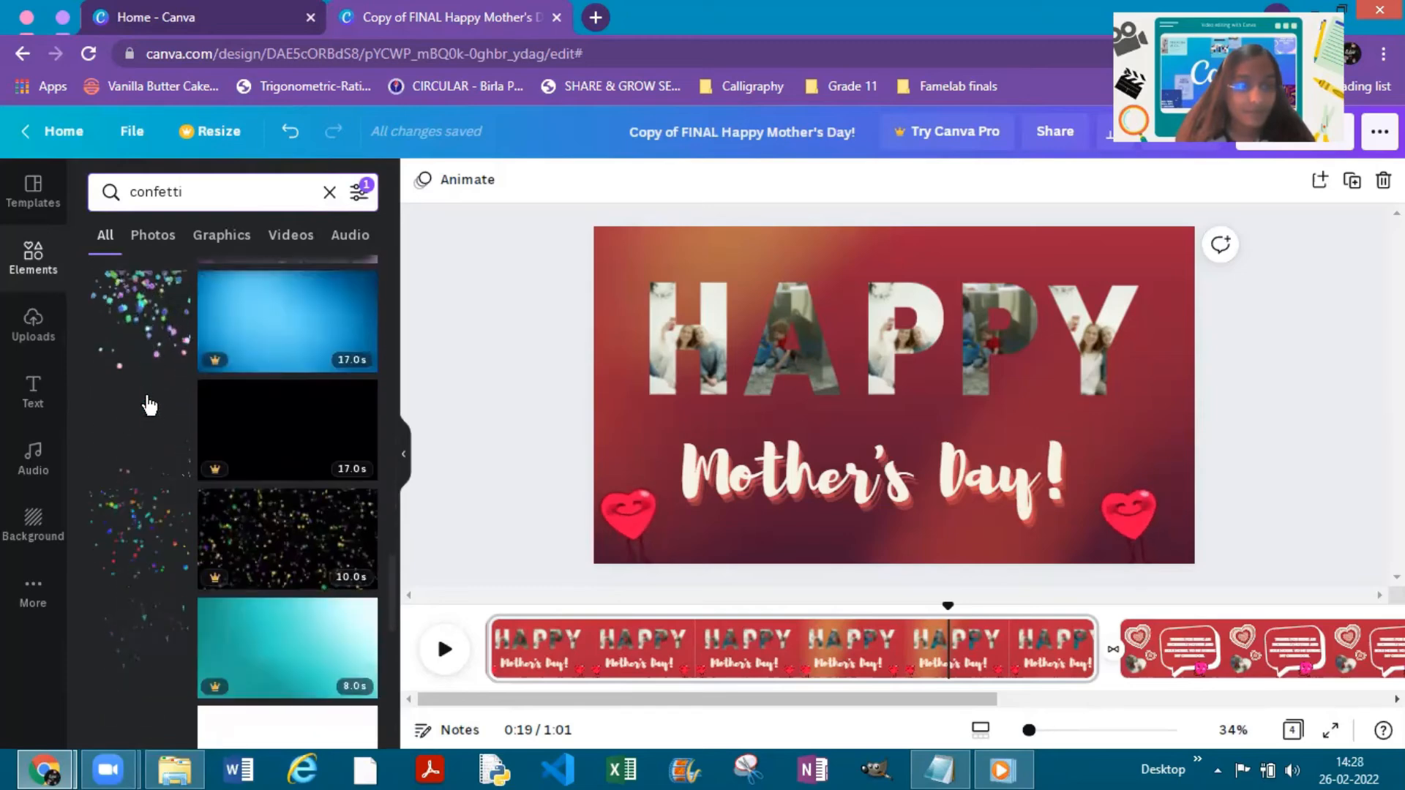
click(163, 454)
drag(747, 326, 697, 314)
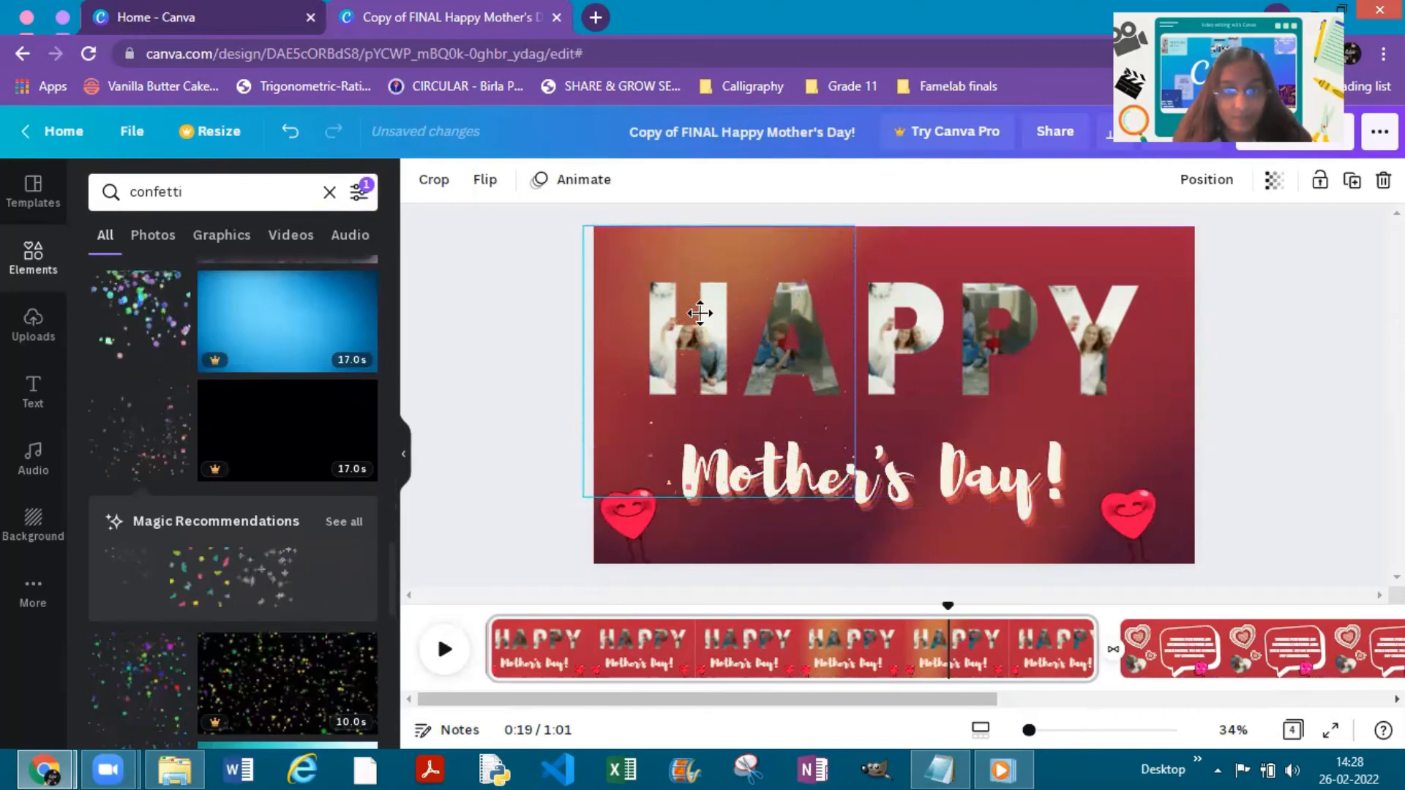
drag(880, 521, 920, 574)
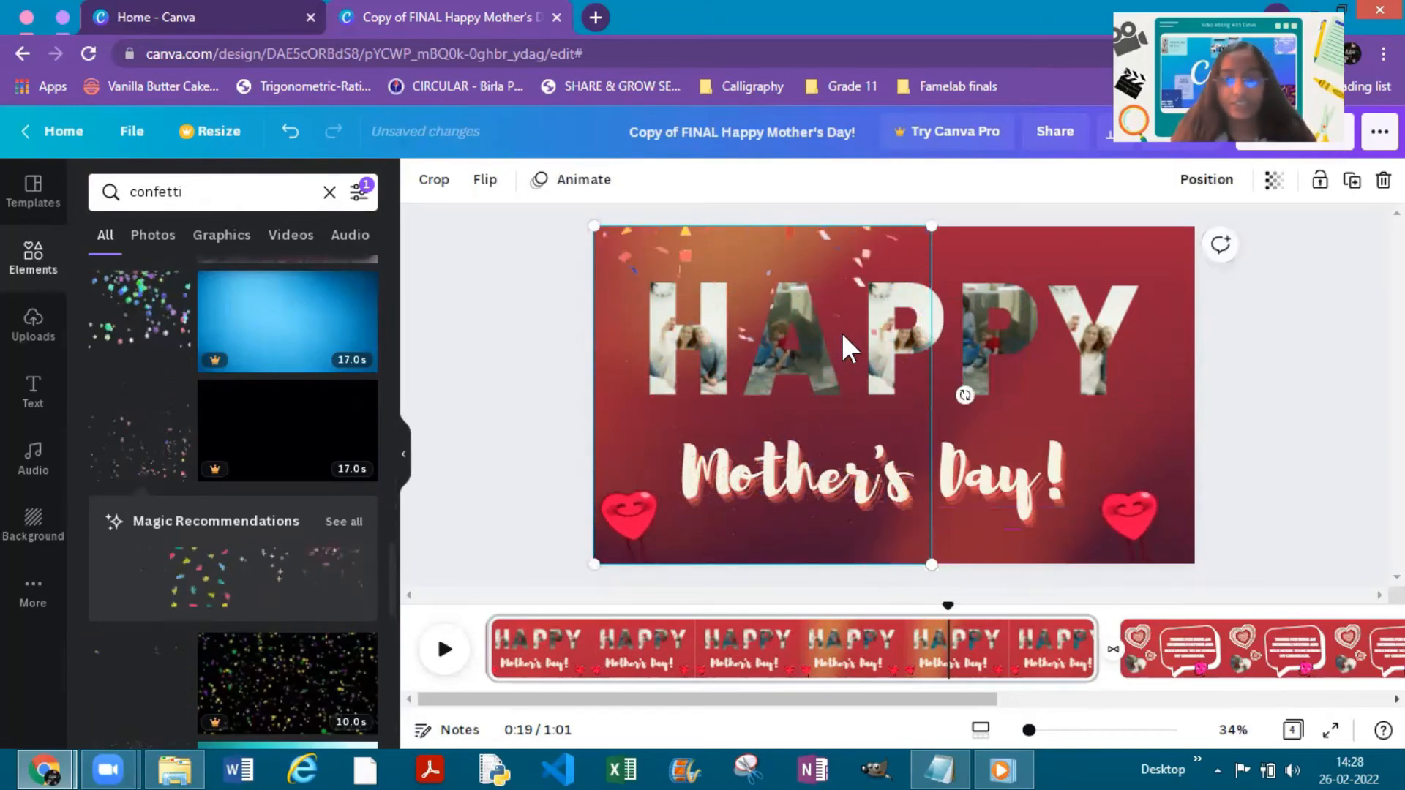
drag(852, 254, 1061, 252)
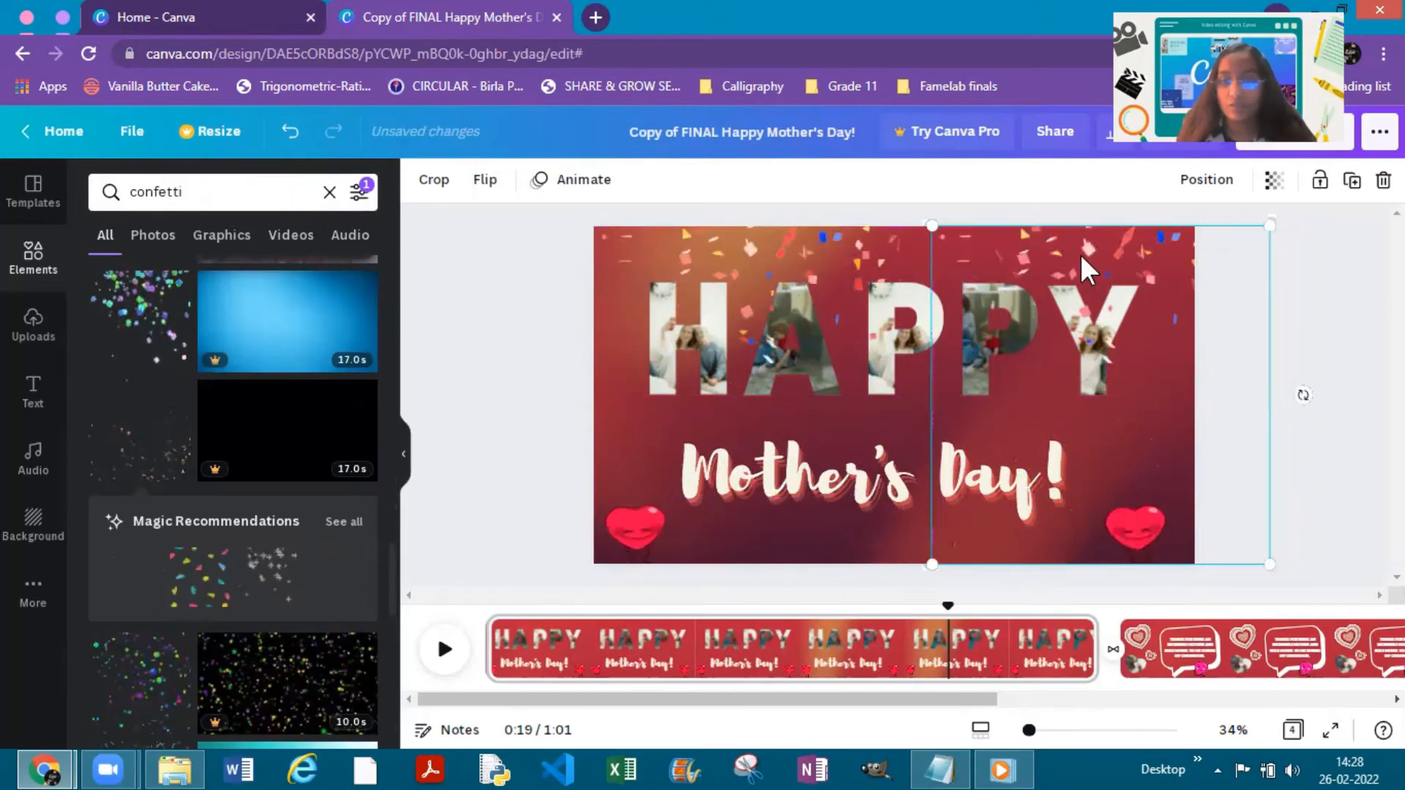
click(1362, 366)
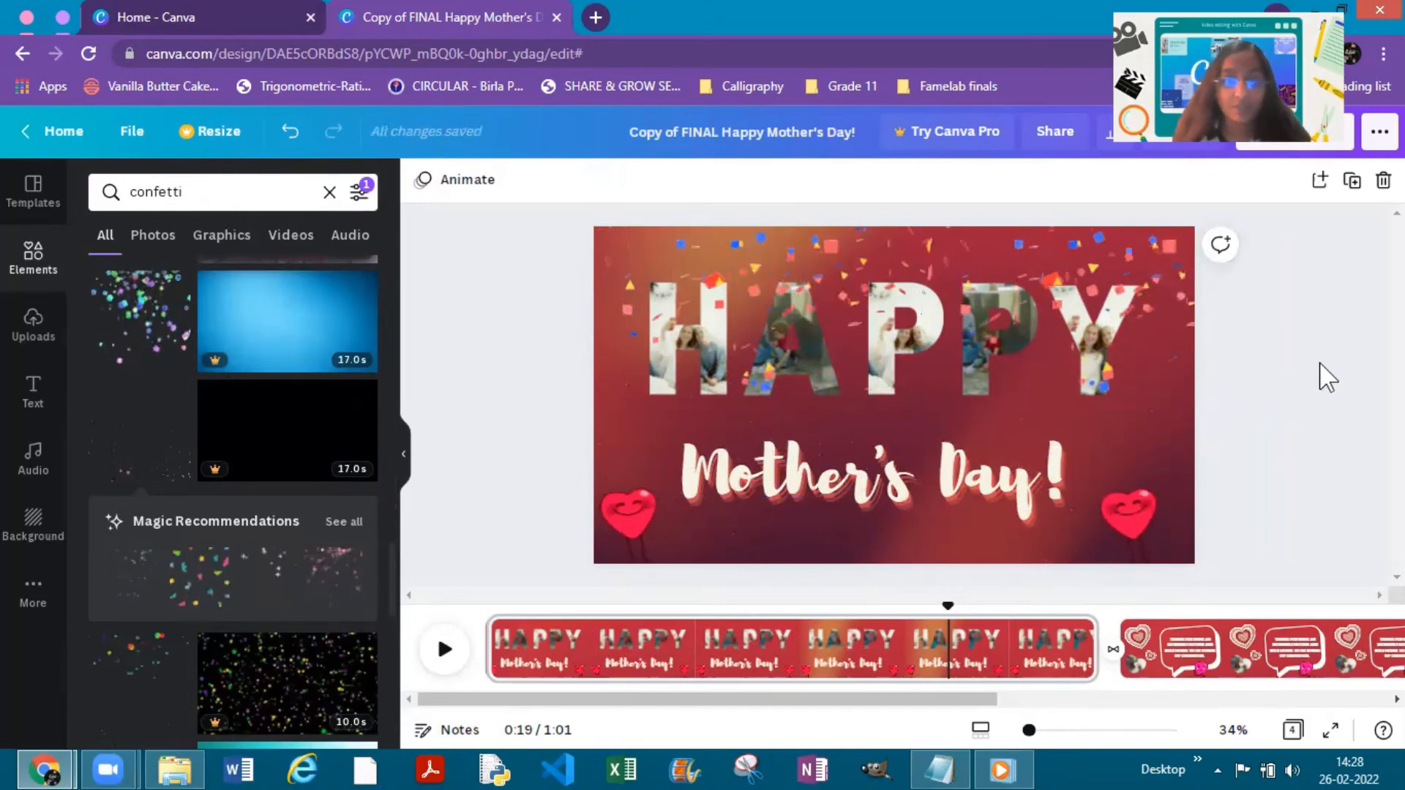
- Group the two confetti elements on the title page and shift the group slightly left
shift+click(1002, 252)
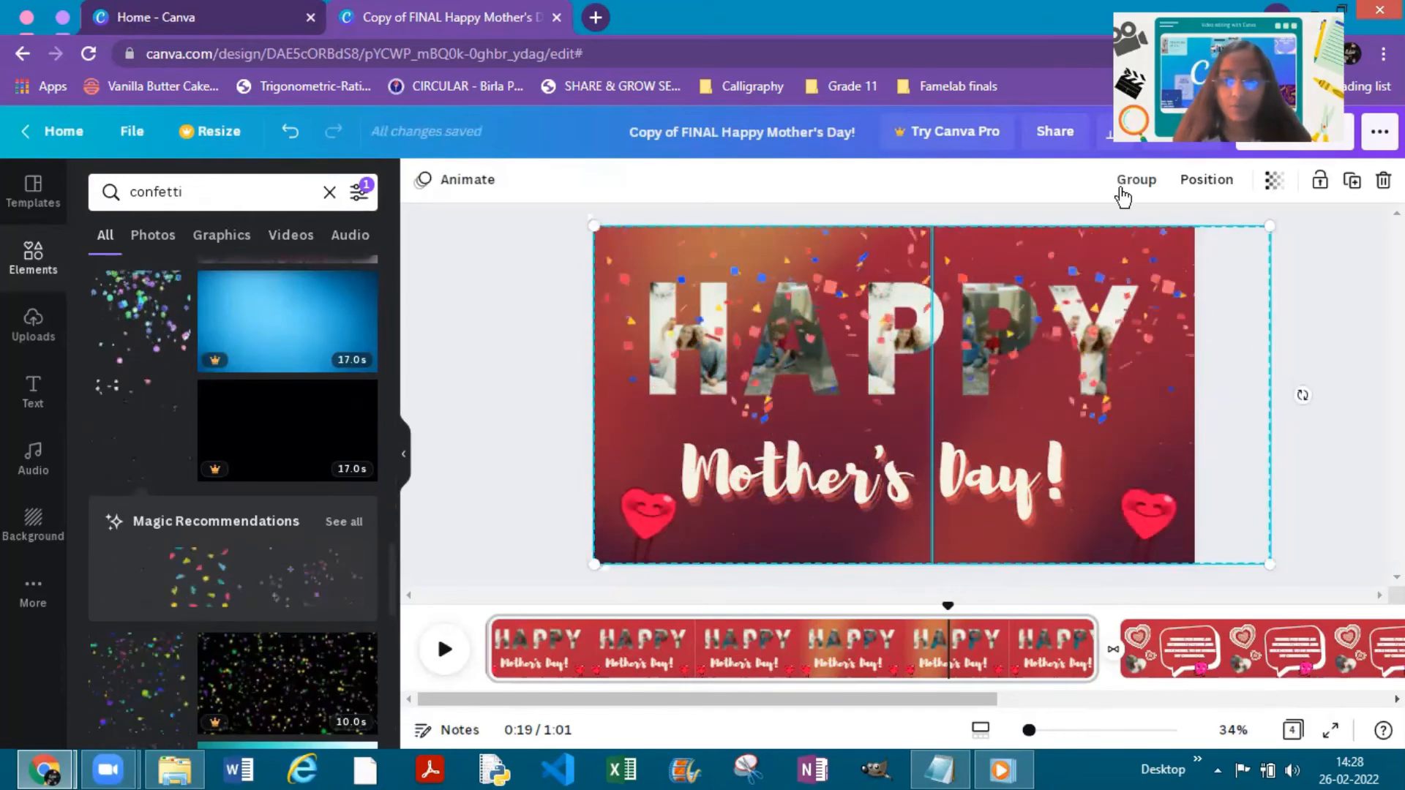
key(ctrl+g)
drag(880, 245, 944, 247)
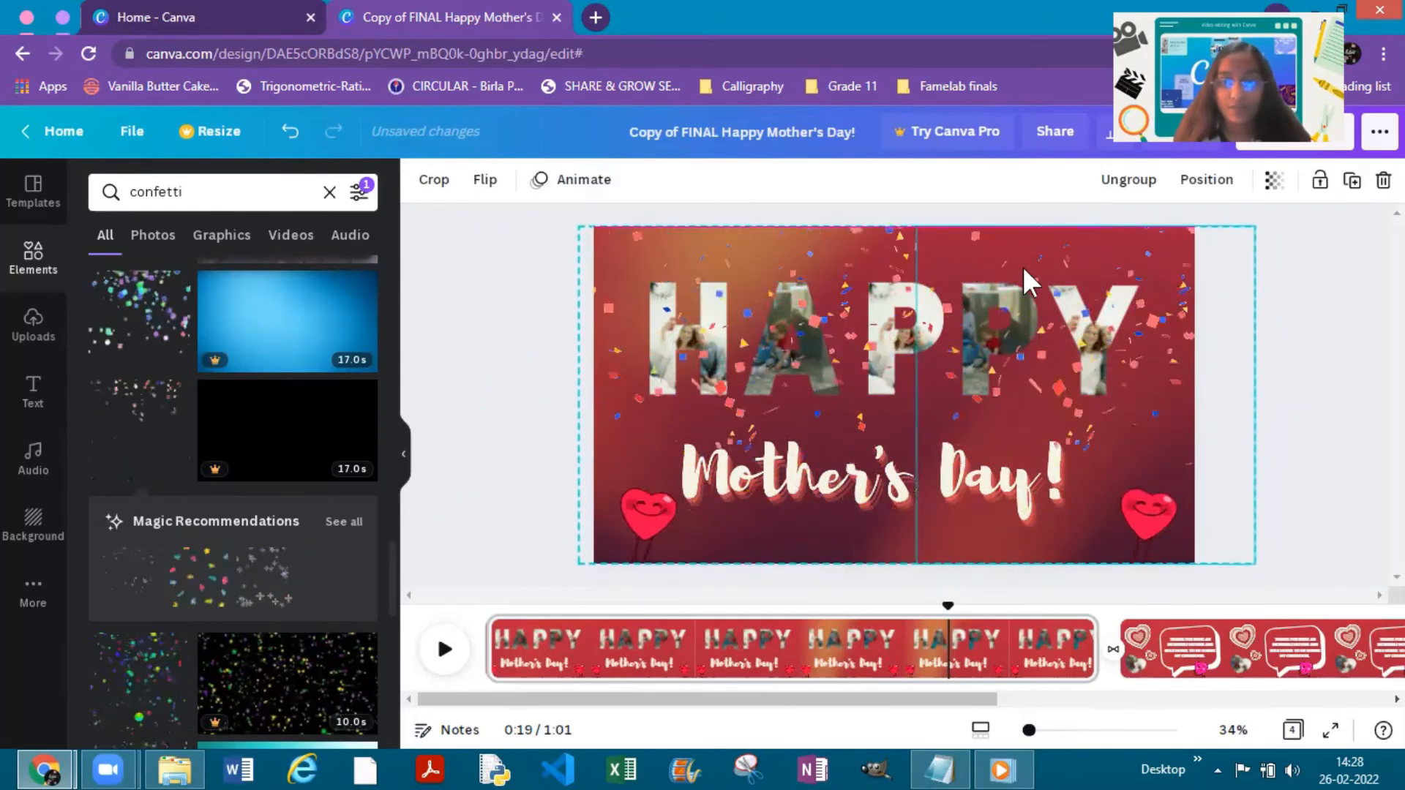
click(1290, 439)
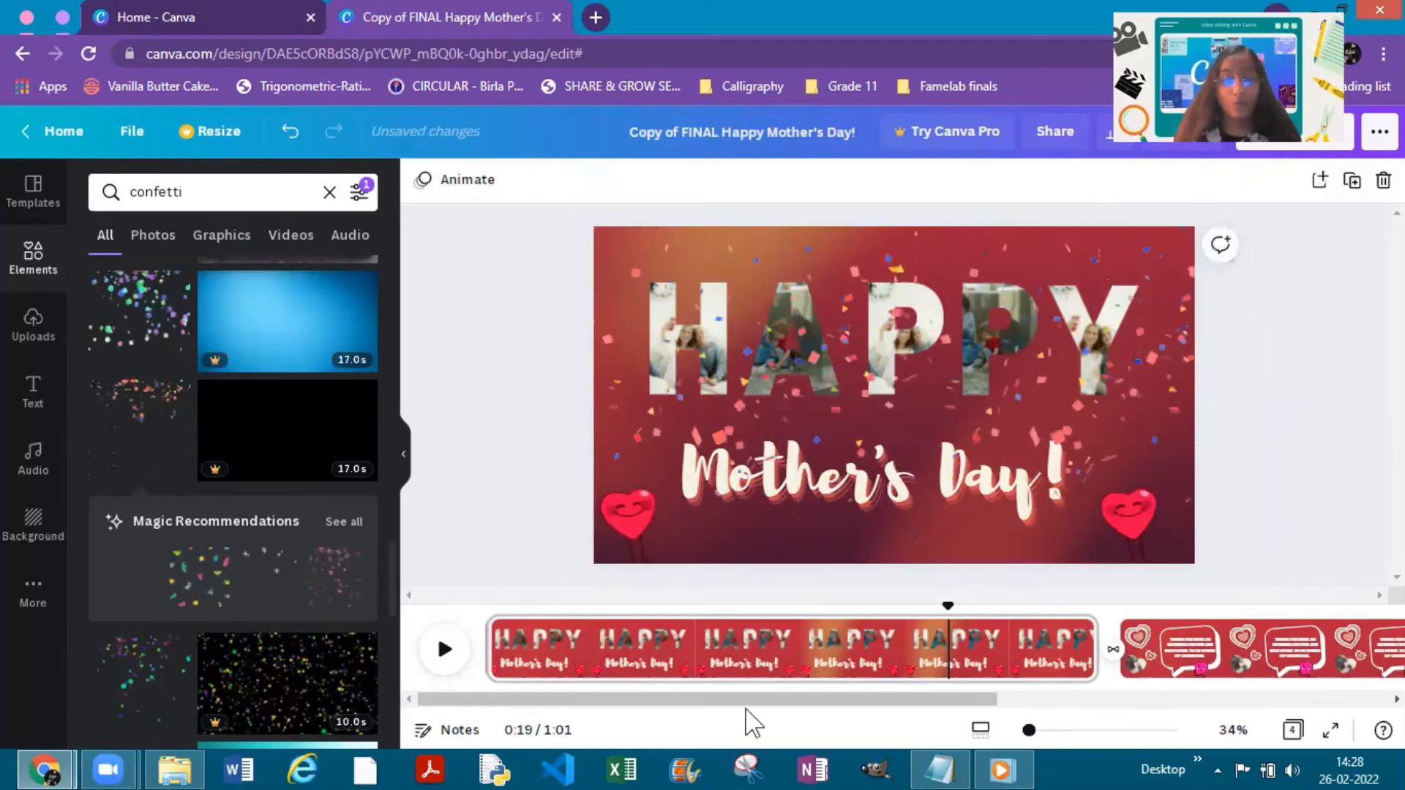
- Review the speech-bubble page, the thankful pink heart page and the closing neon Happy Mother's Day page
drag(747, 709, 770, 712)
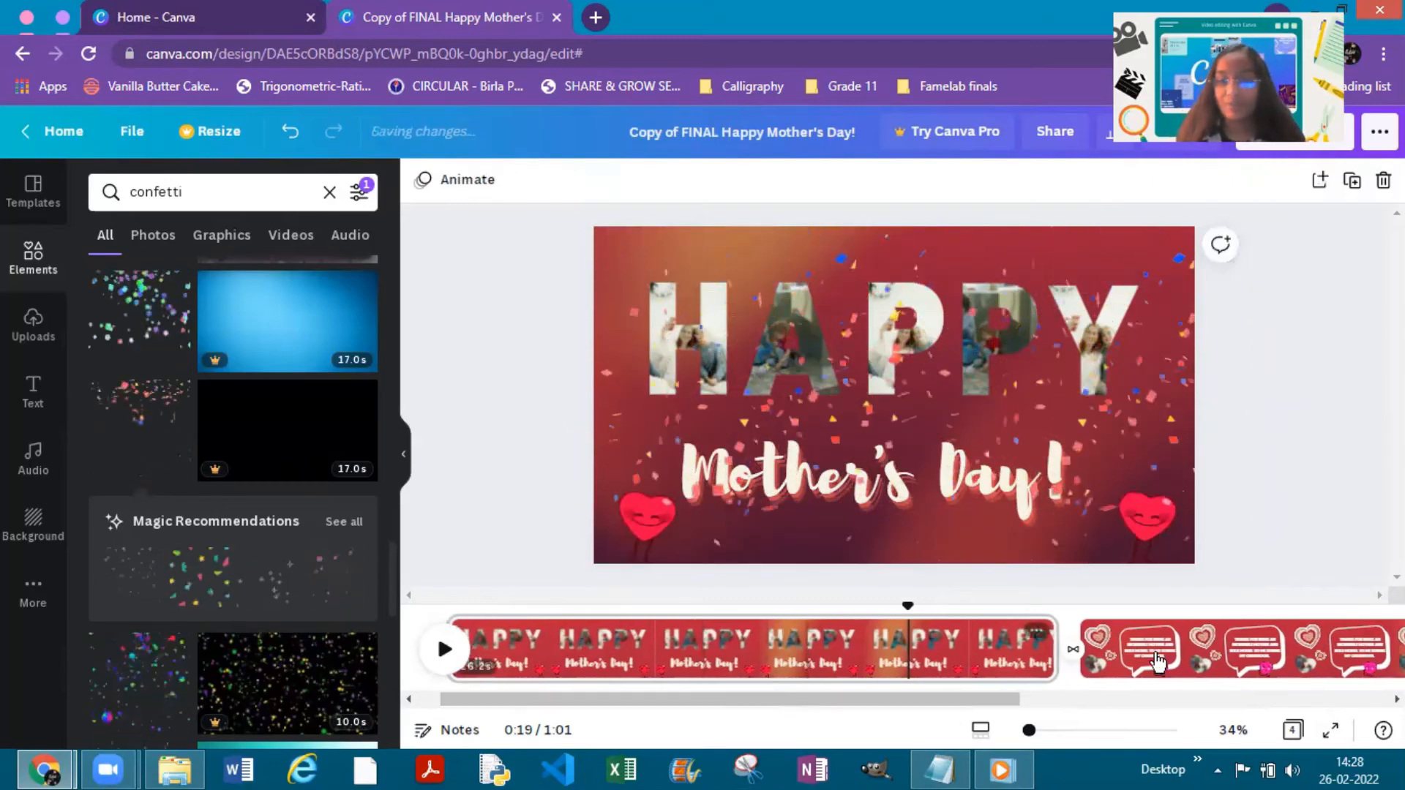
click(1158, 663)
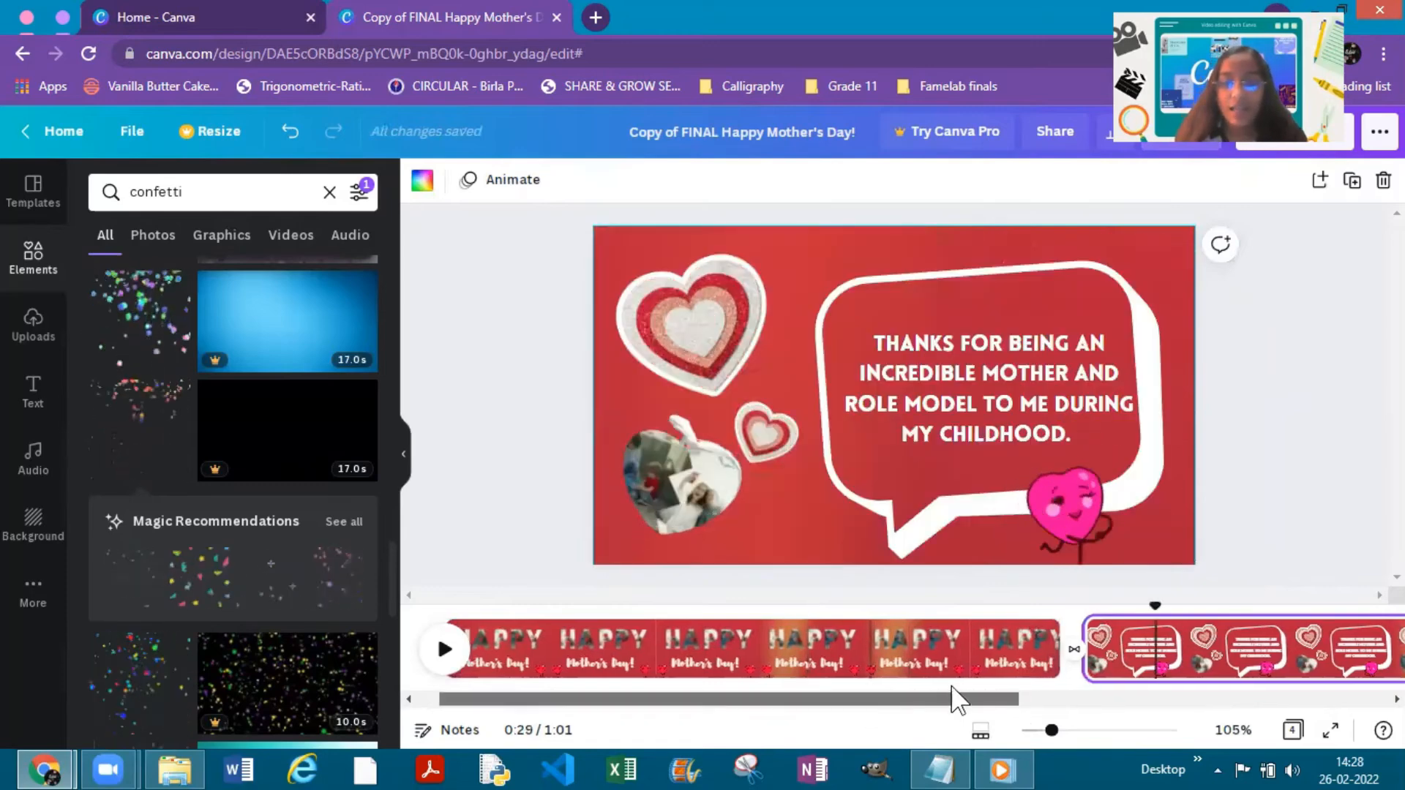
drag(950, 704, 1323, 670)
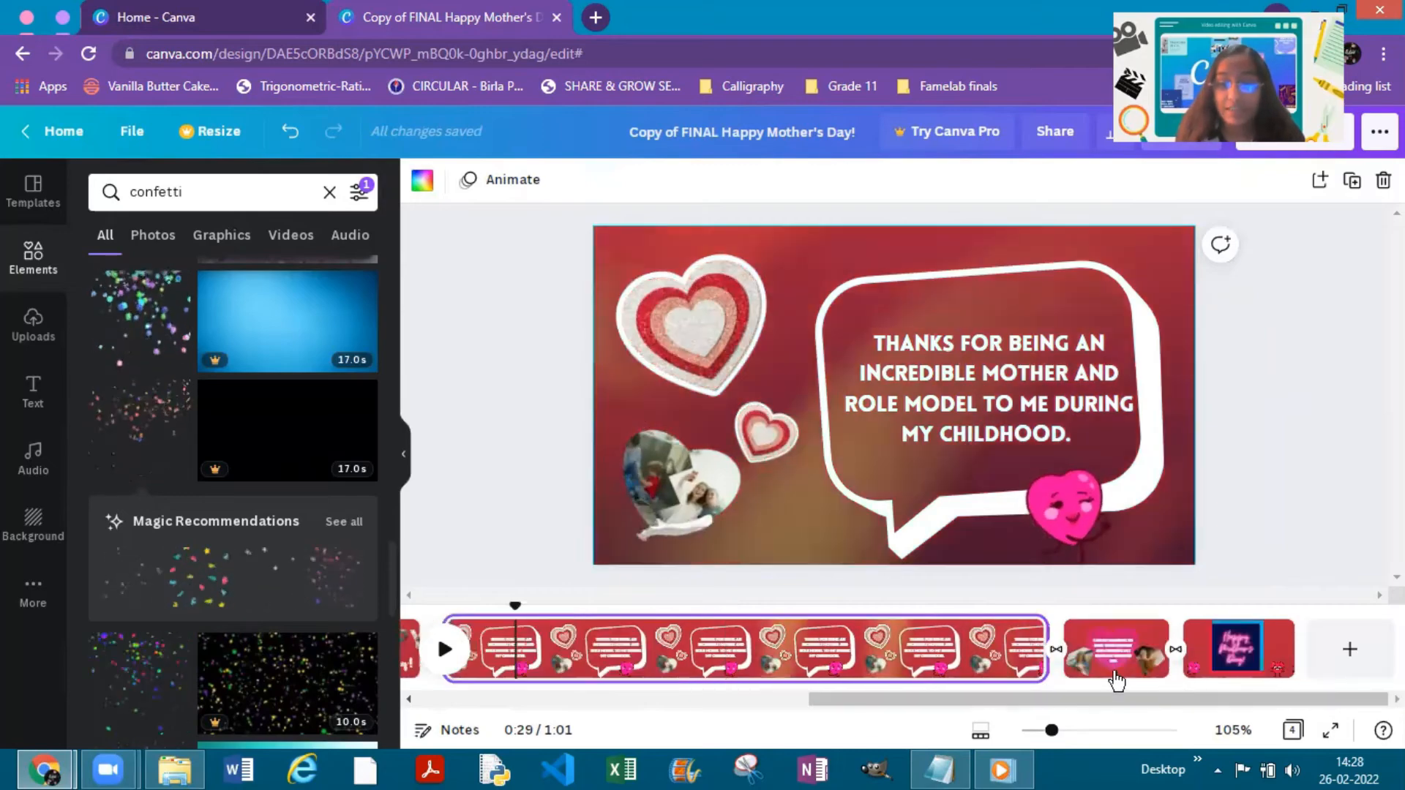
click(1094, 659)
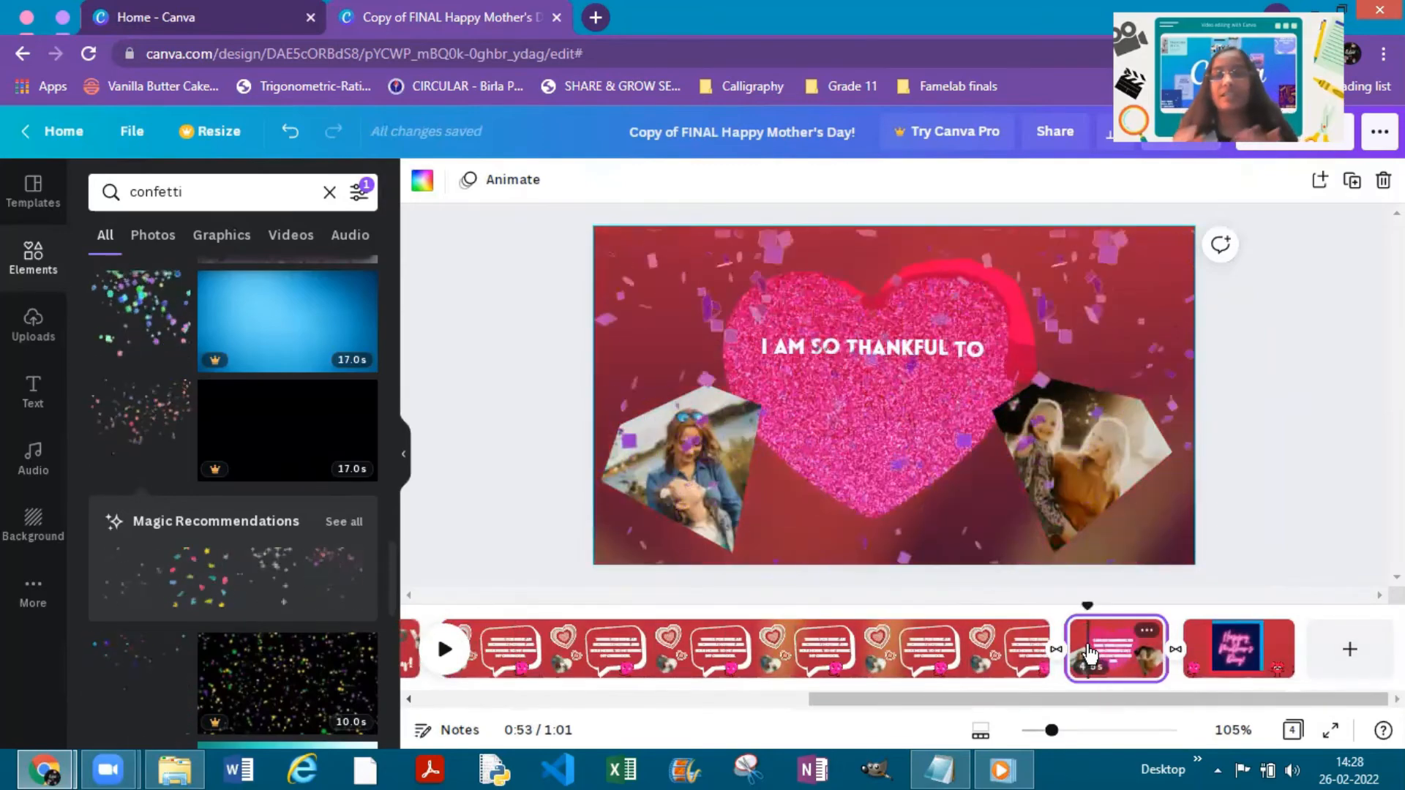
click(849, 353)
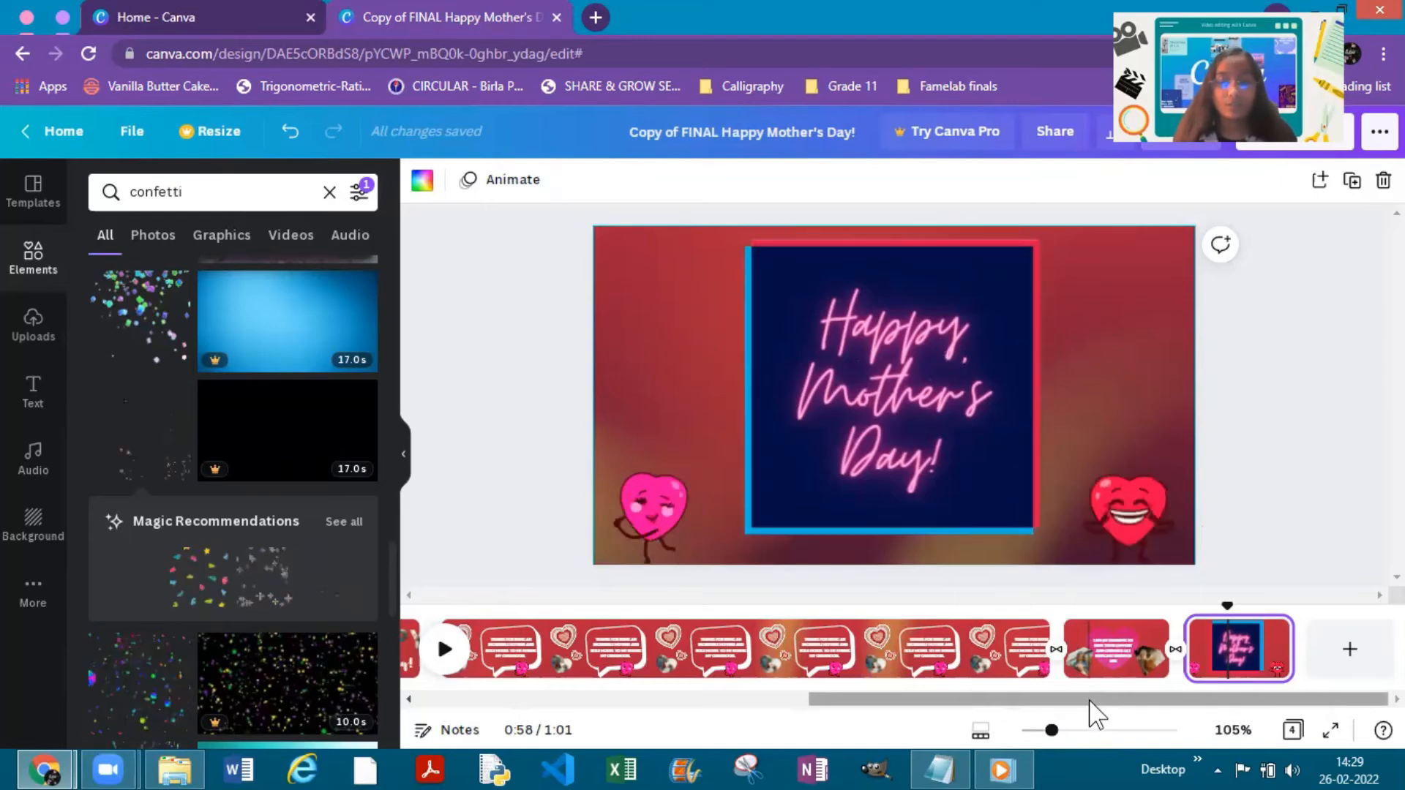
- Hide the elements panel and shorten the Happy Mother's Day title page in the timeline to about 7 seconds
drag(847, 699, 769, 701)
click(589, 700)
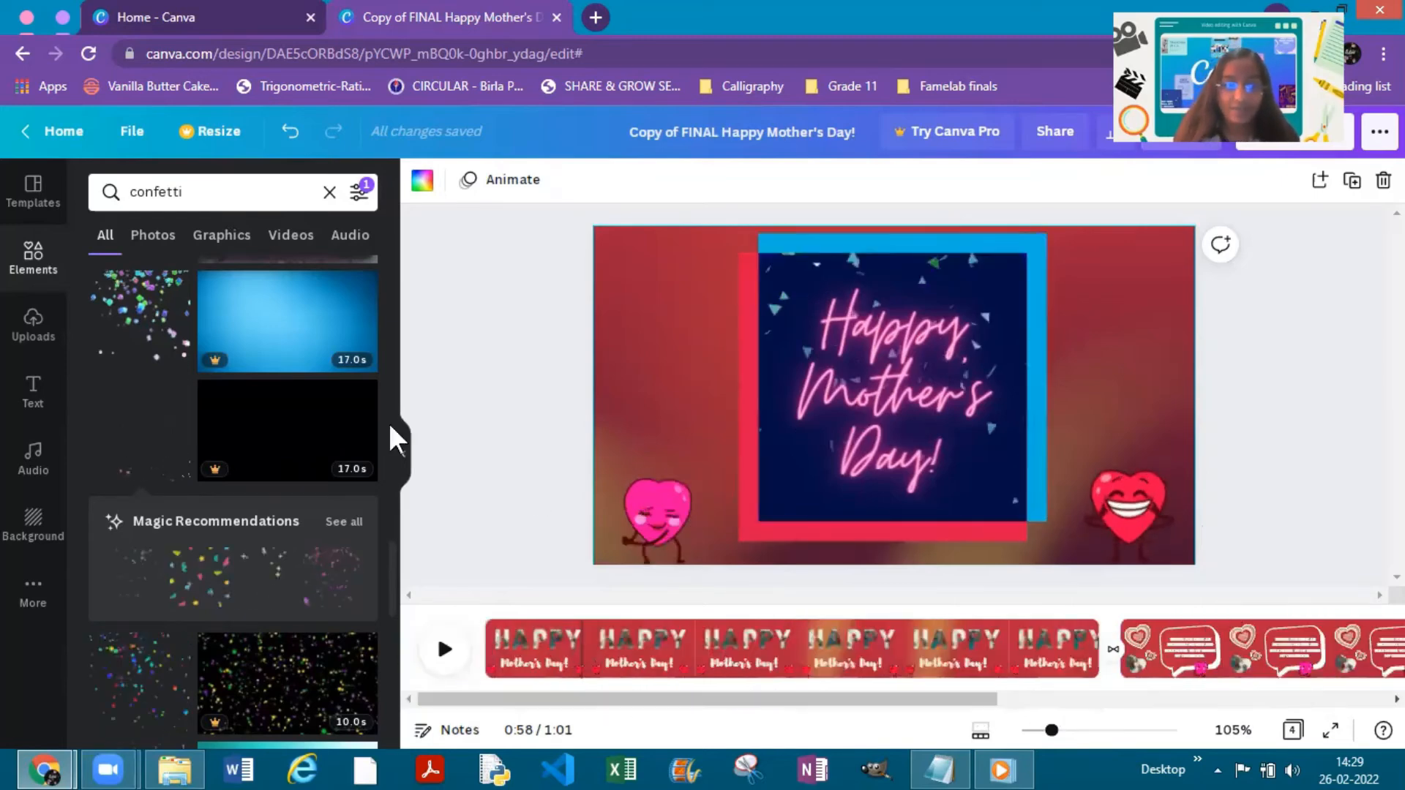
key(ctrl+slash)
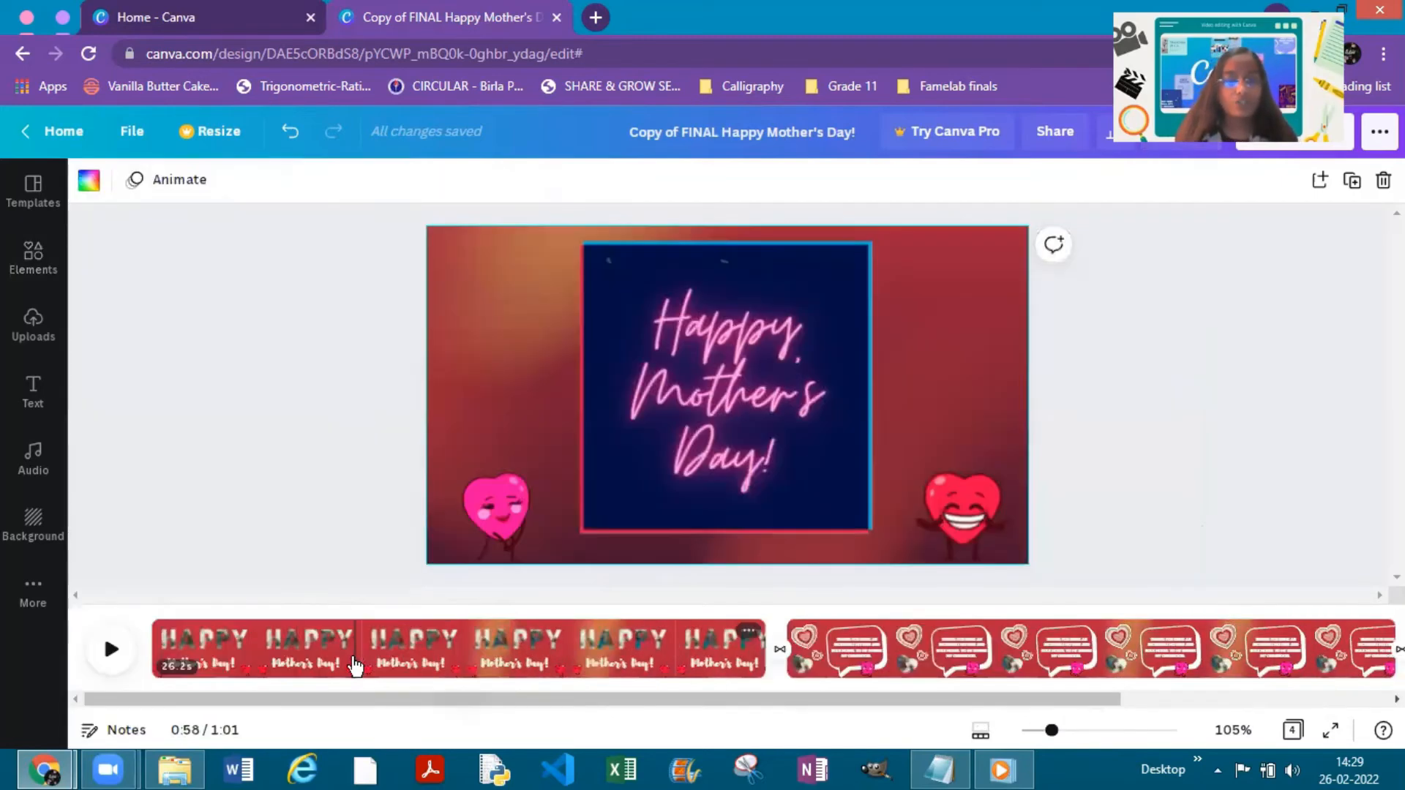
click(355, 666)
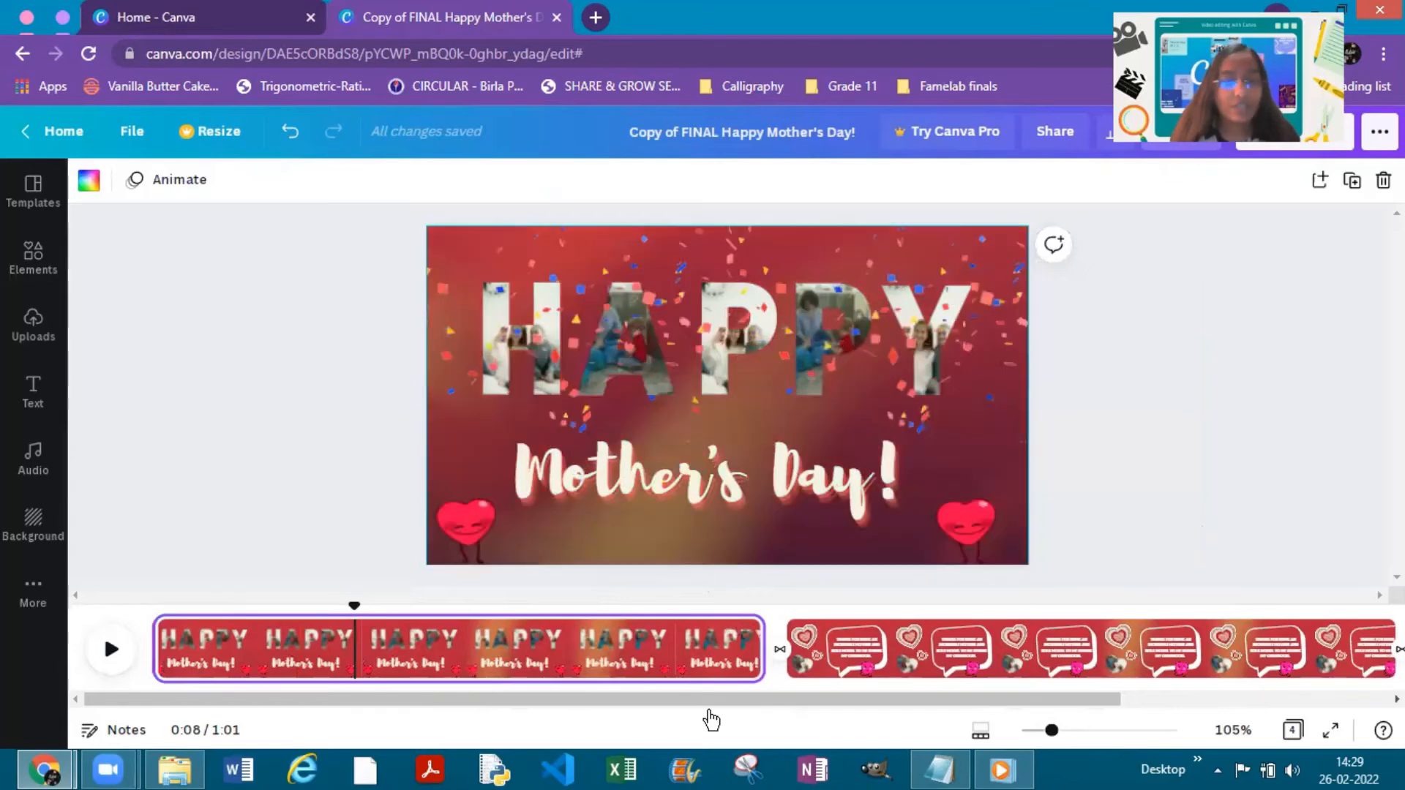
click(404, 637)
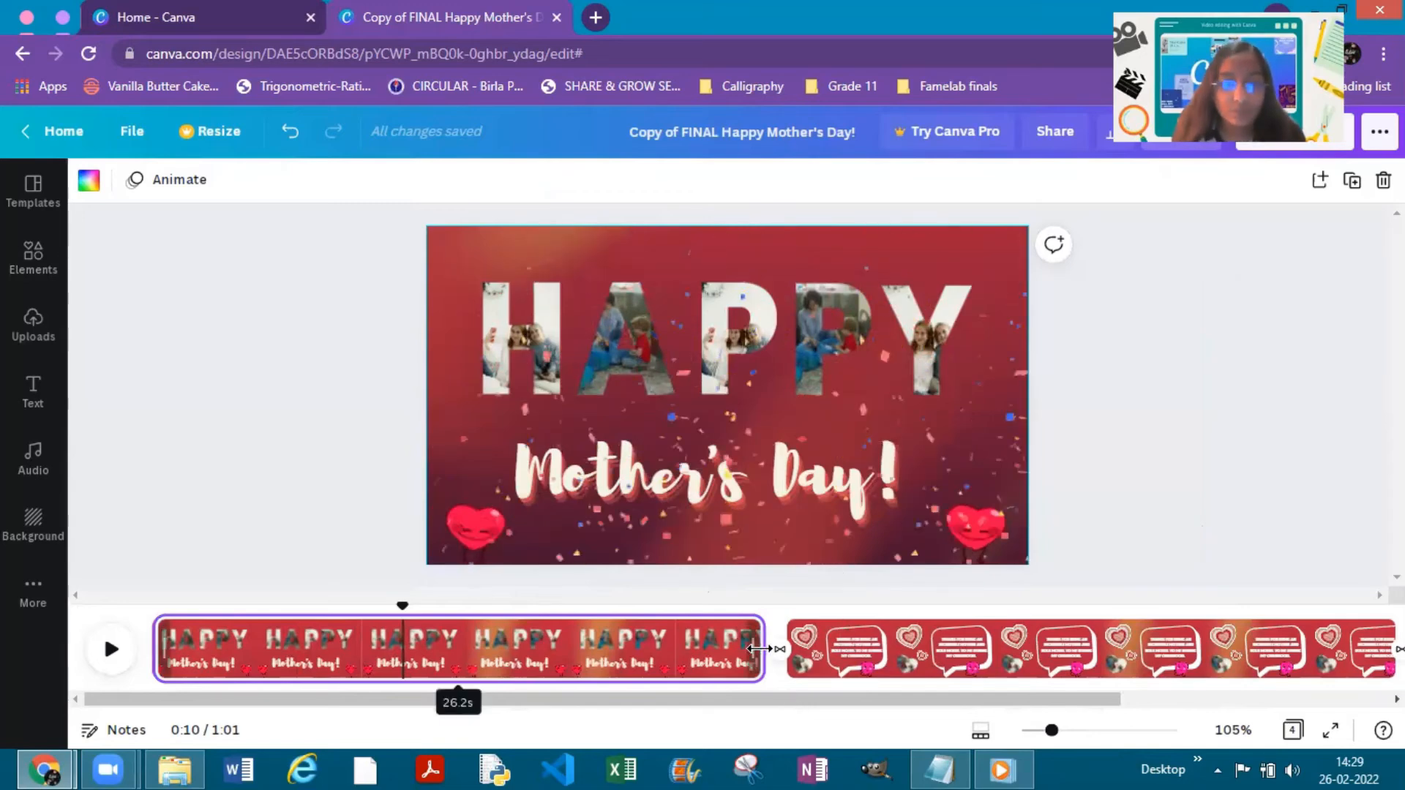
drag(688, 649, 467, 646)
drag(562, 648, 477, 648)
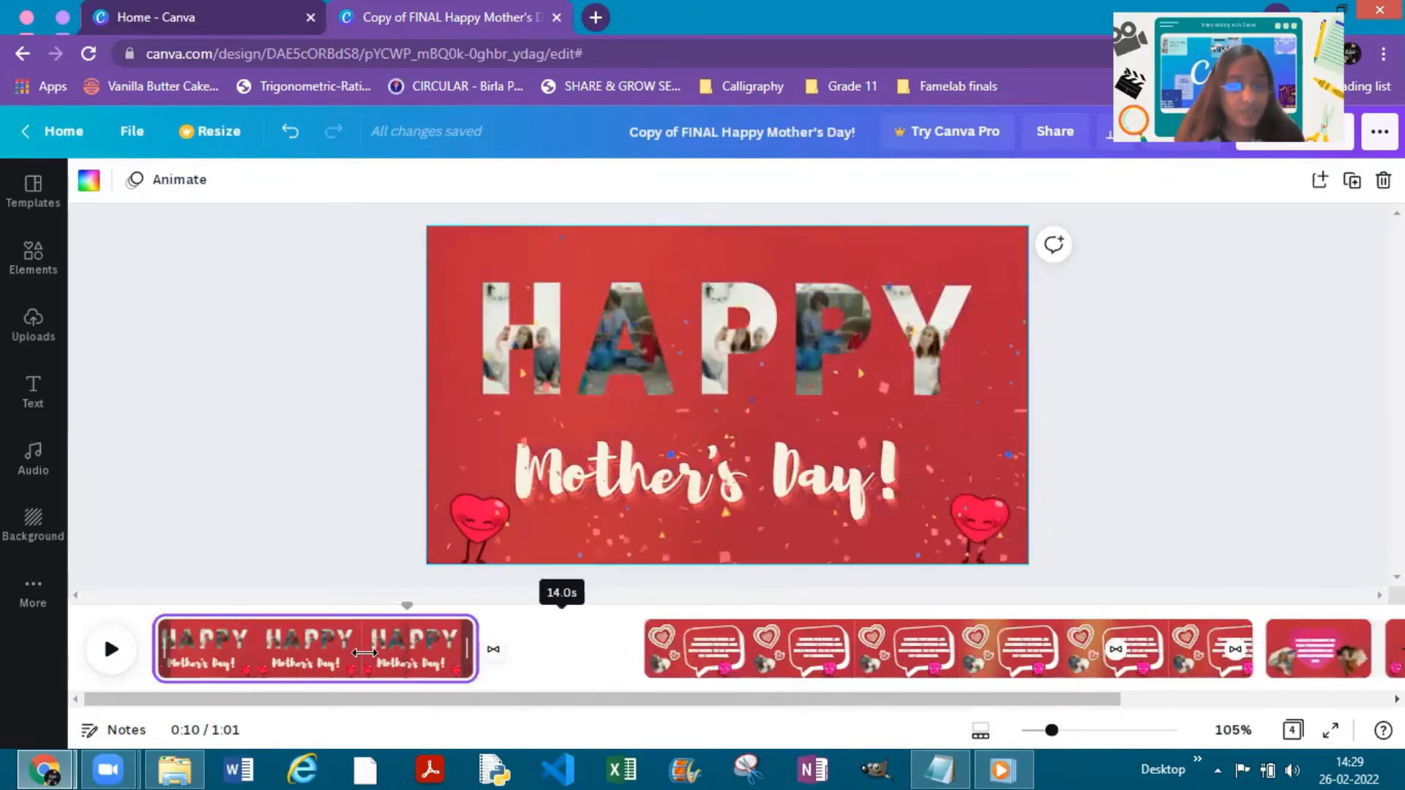
drag(365, 652, 313, 650)
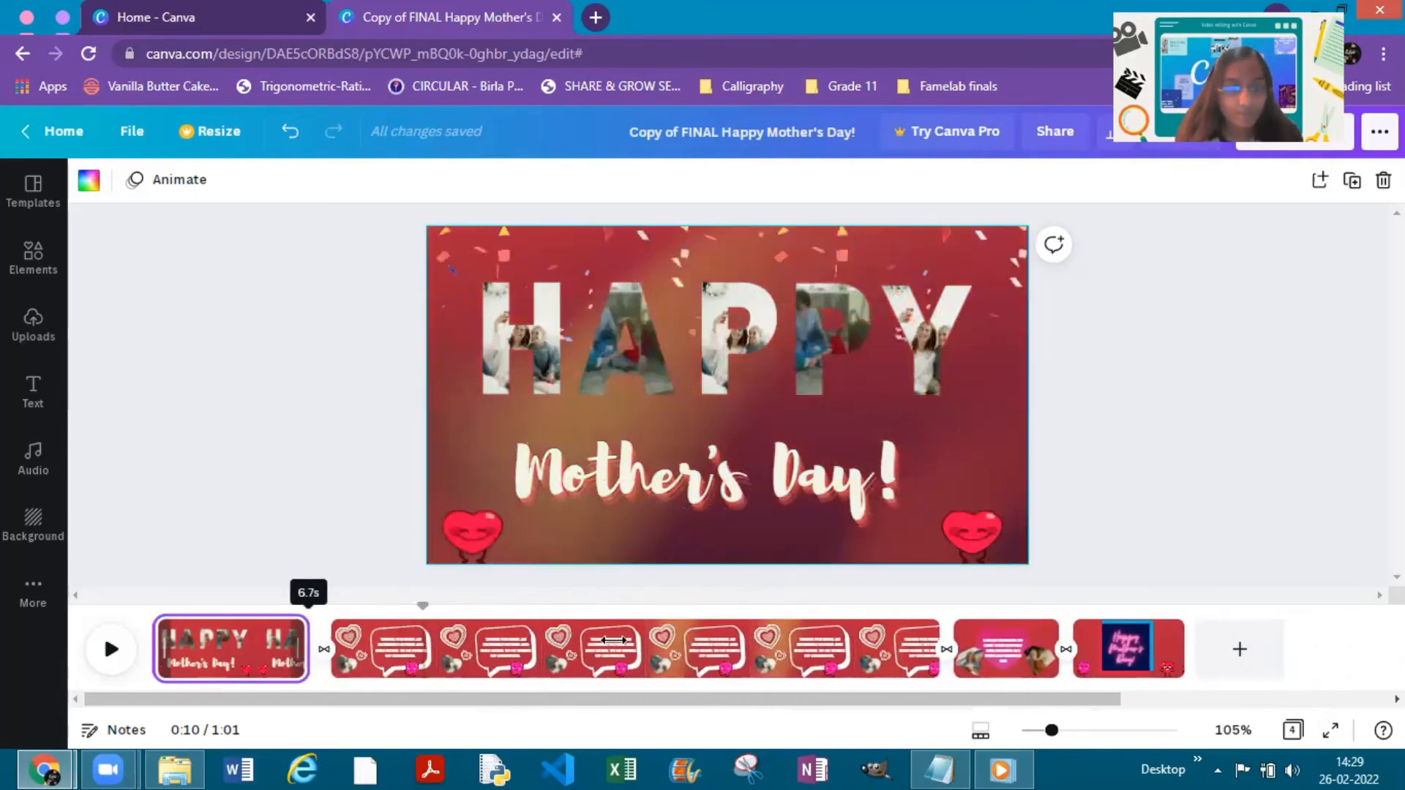
drag(613, 641, 883, 604)
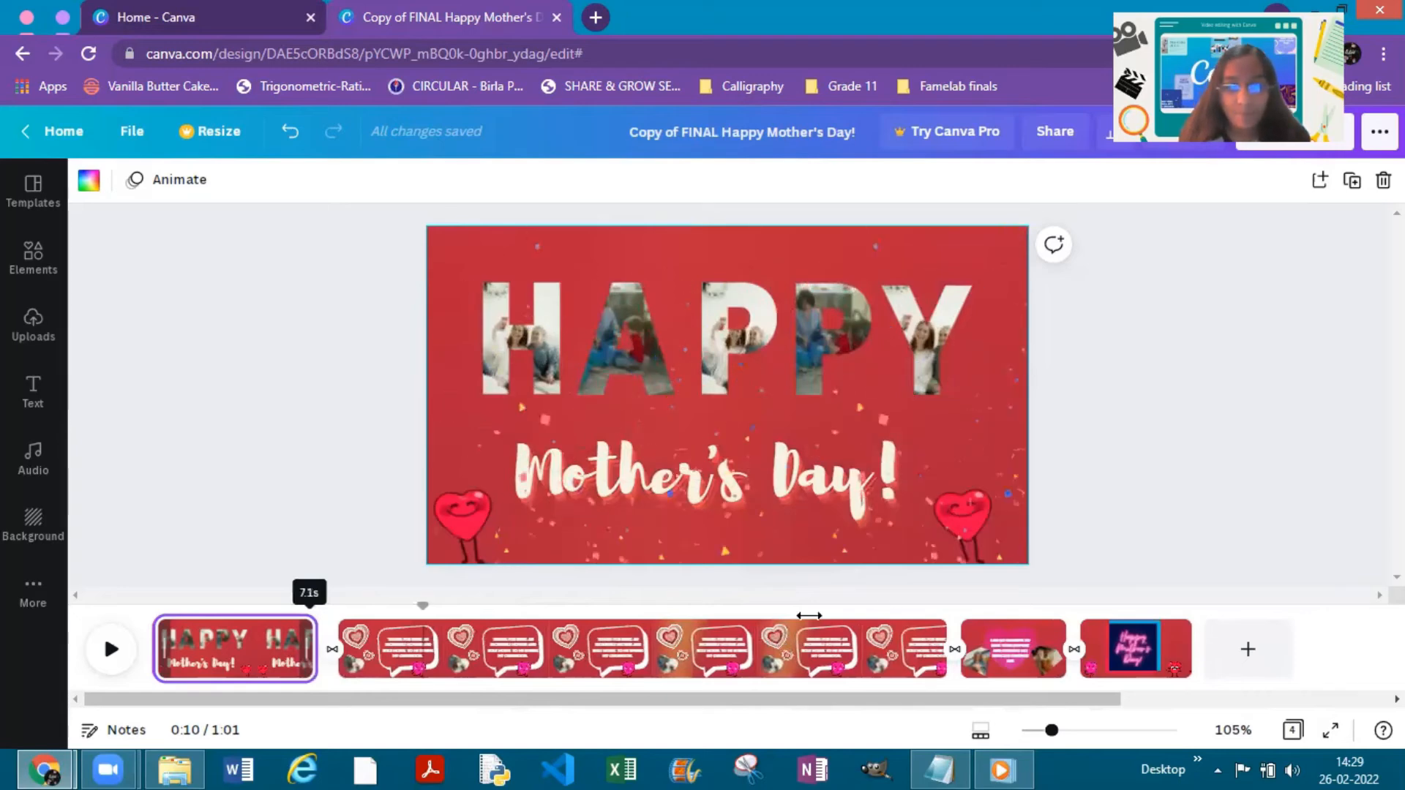
- Shorten the speech-bubble page in the timeline to roughly the same length as the title page
click(931, 653)
drag(928, 651, 896, 652)
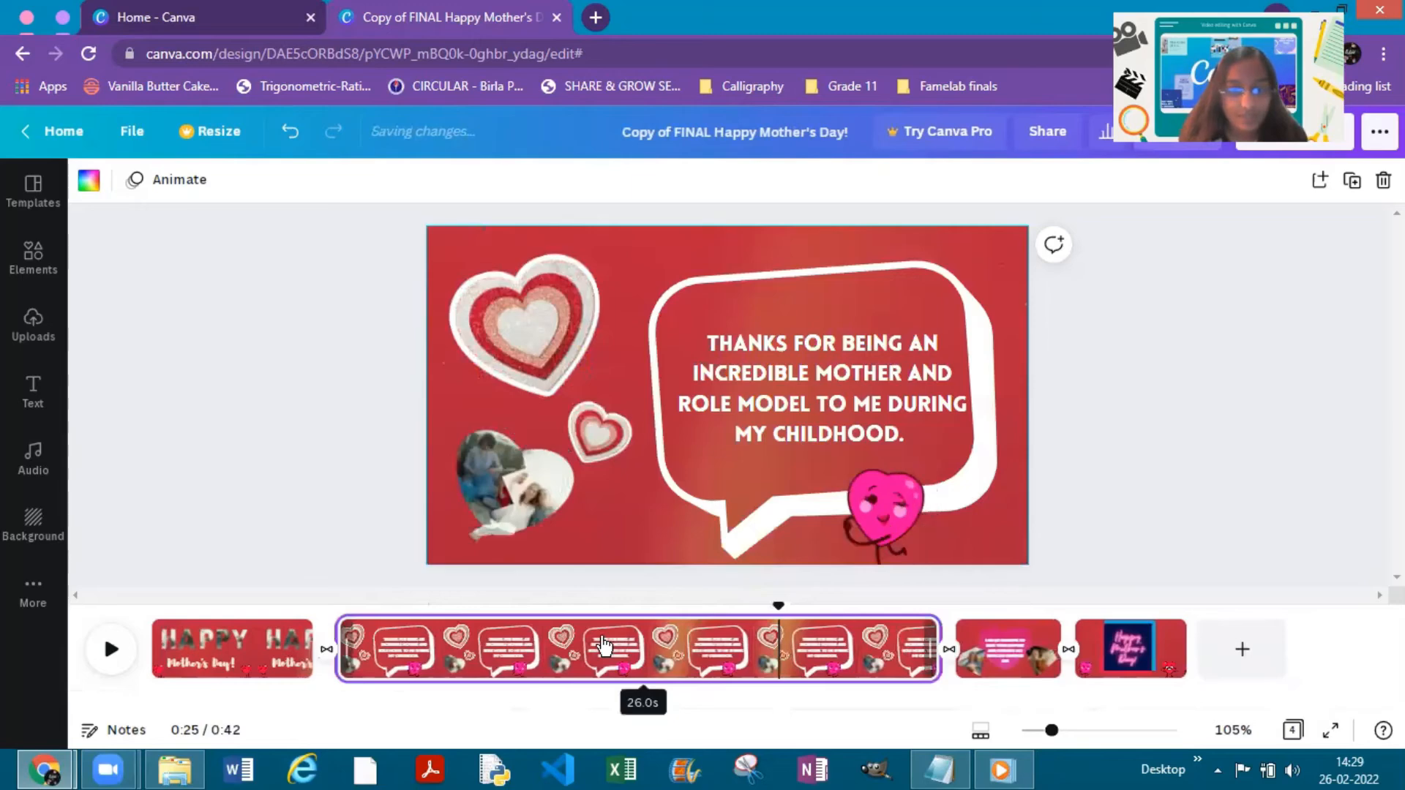
drag(567, 636, 484, 636)
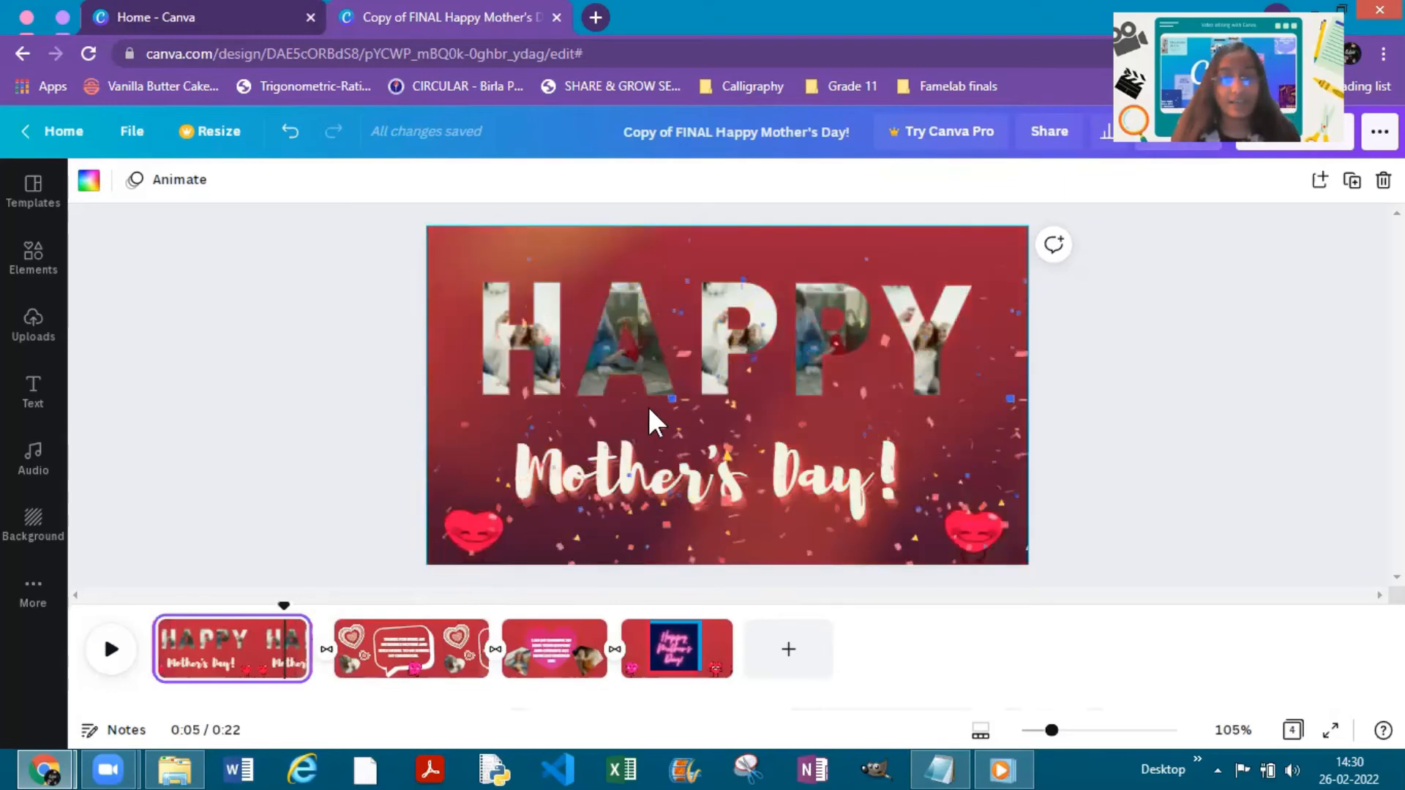
- Move the grouped confetti off the HAPPY lettering toward the title page's lower-right corner
click(653, 422)
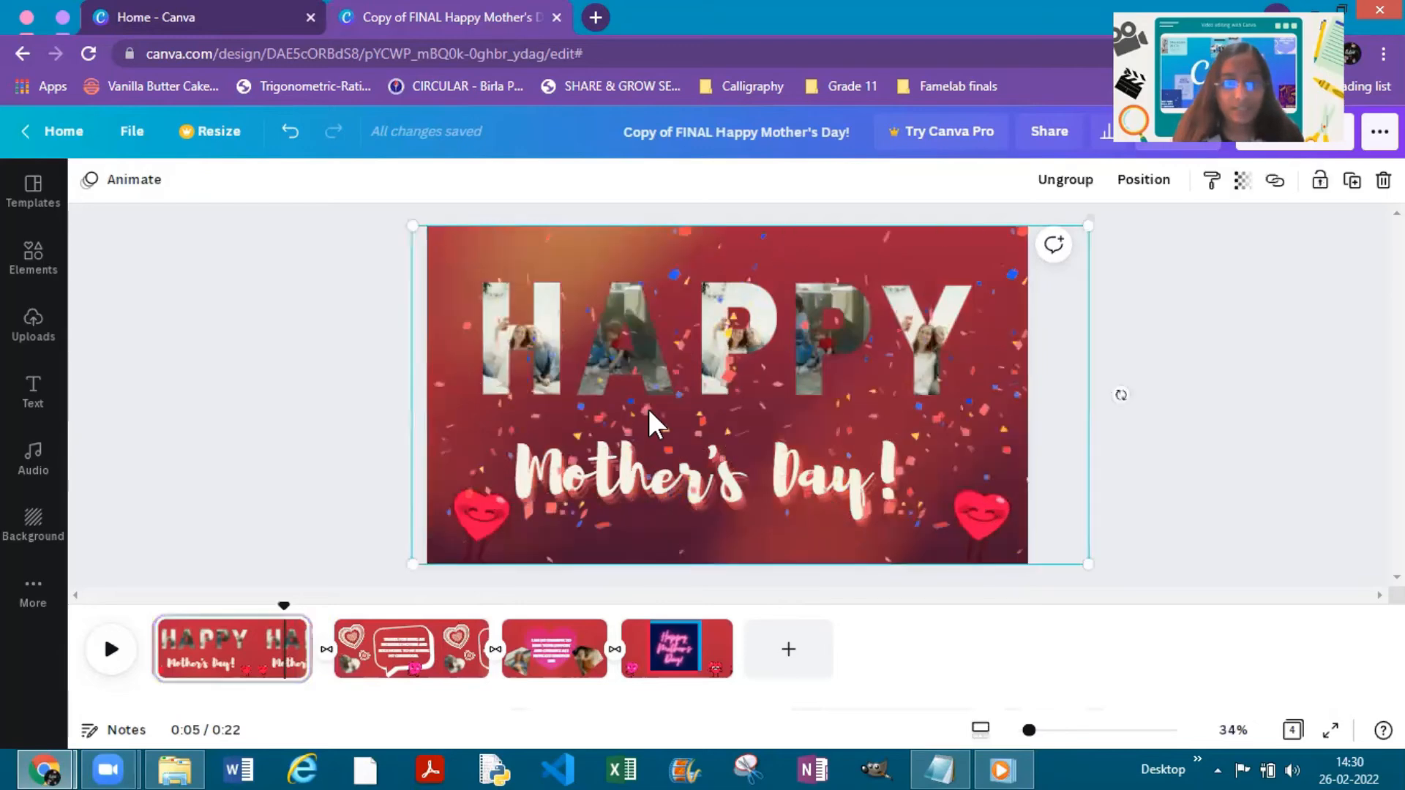
drag(700, 411, 777, 432)
drag(870, 521, 968, 574)
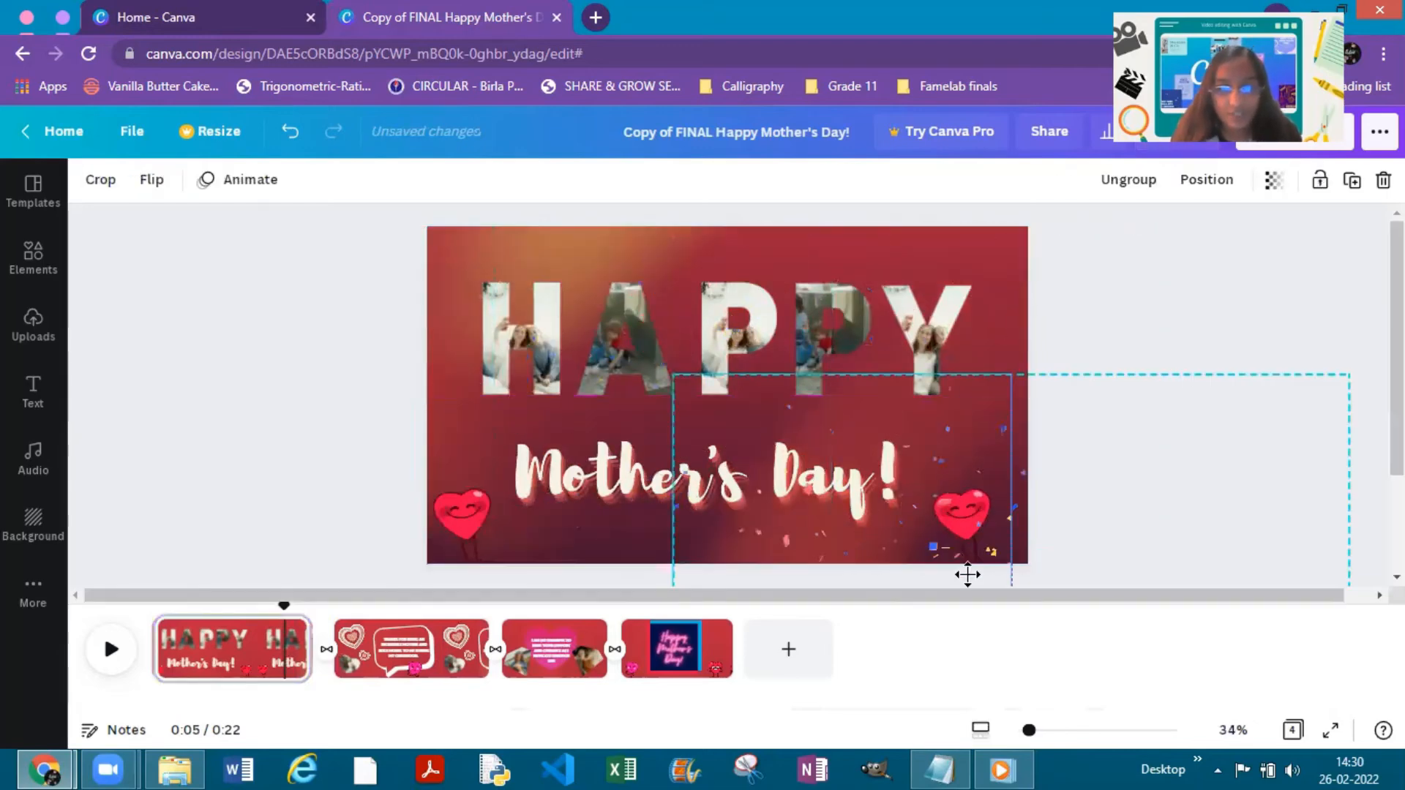
drag(1026, 619, 961, 523)
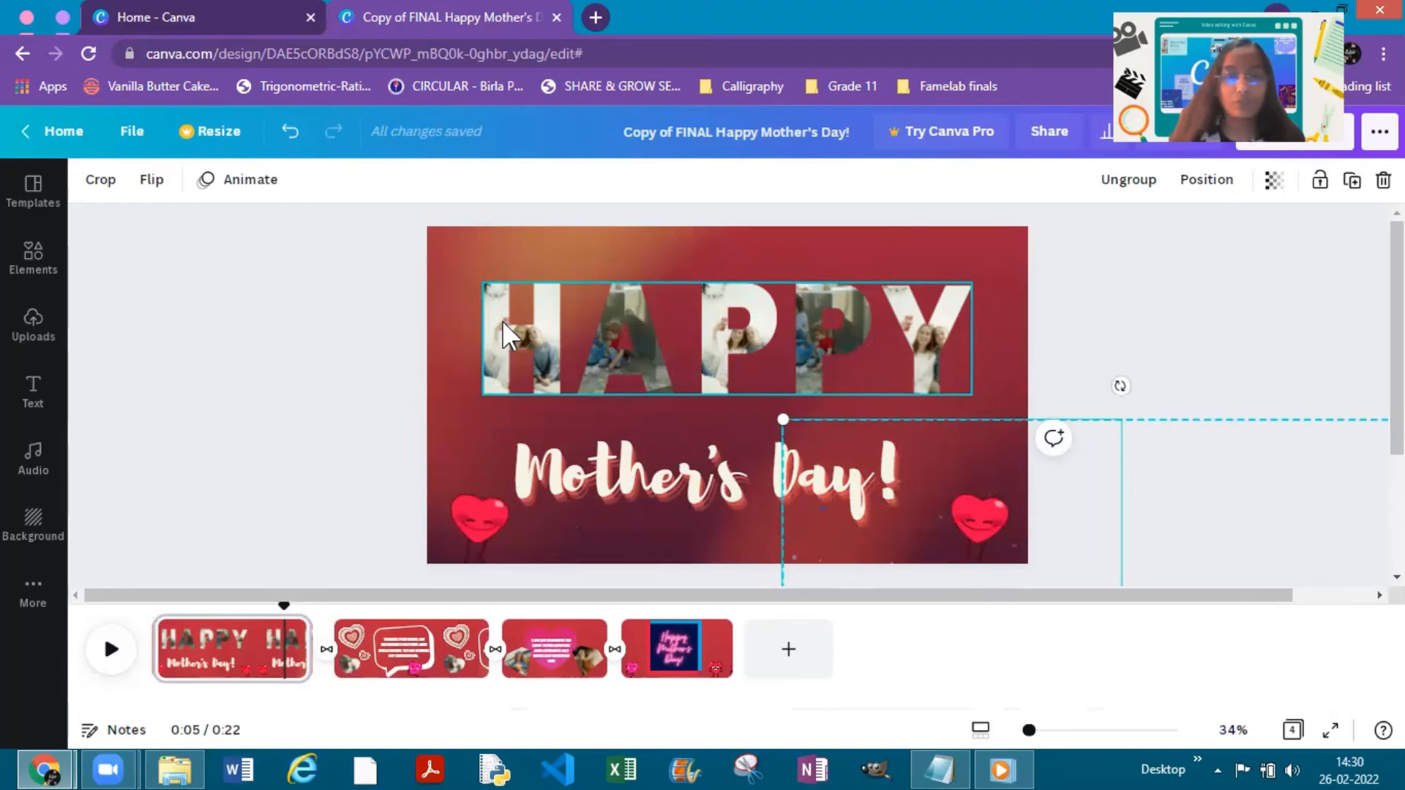
- Preview the Breathe element animation for the HAPPY lettering and the Rise and Tumble animations for the title page's lower-left heart
click(507, 326)
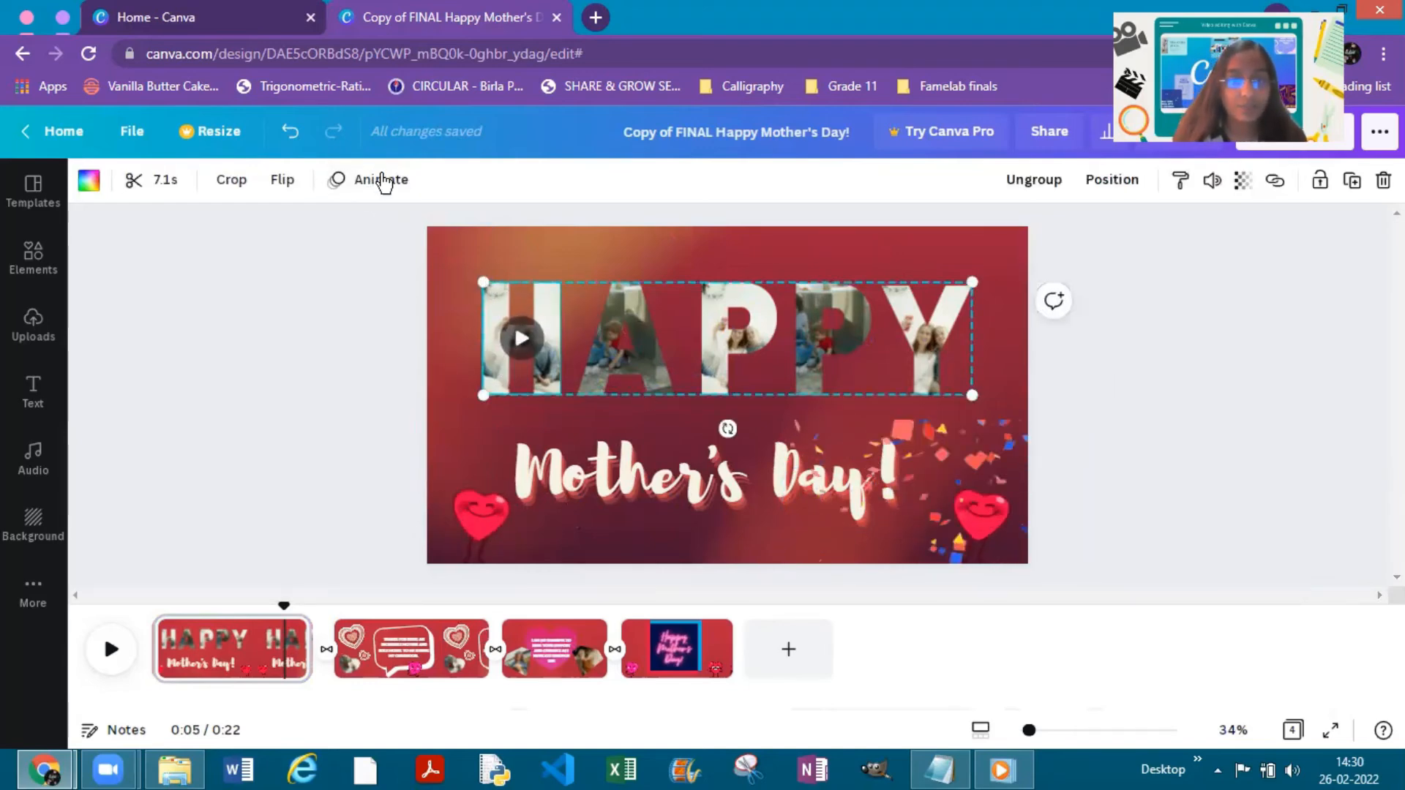
click(380, 179)
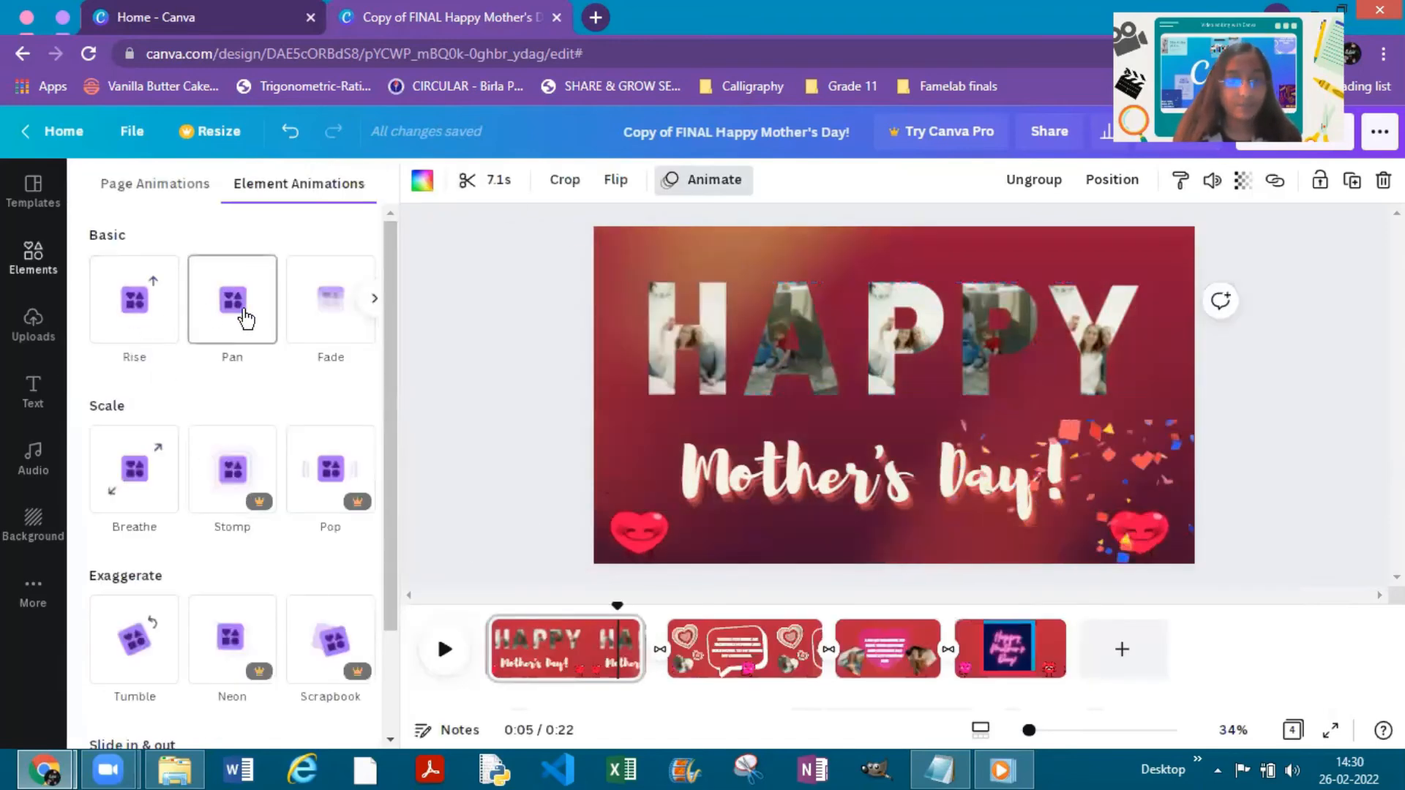
click(151, 500)
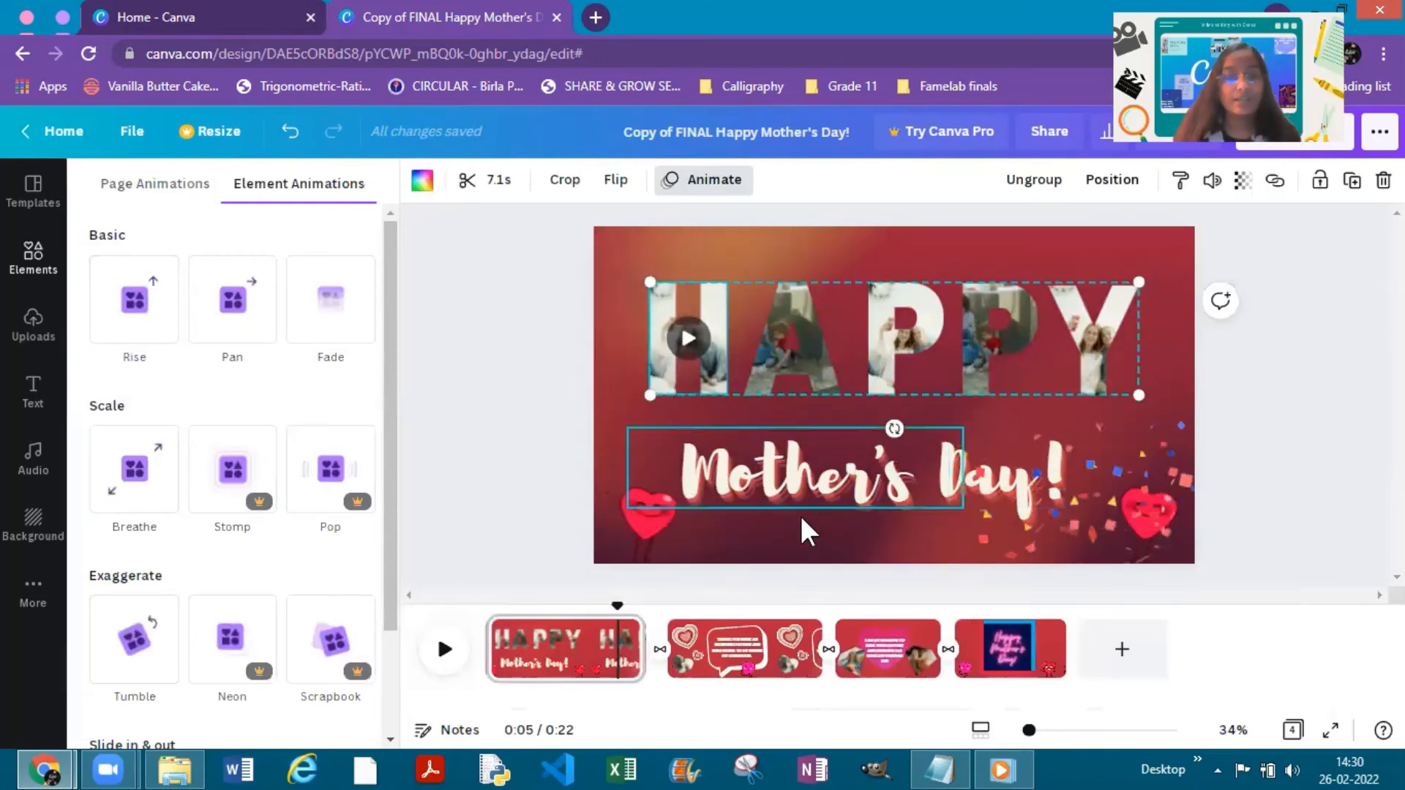
click(637, 515)
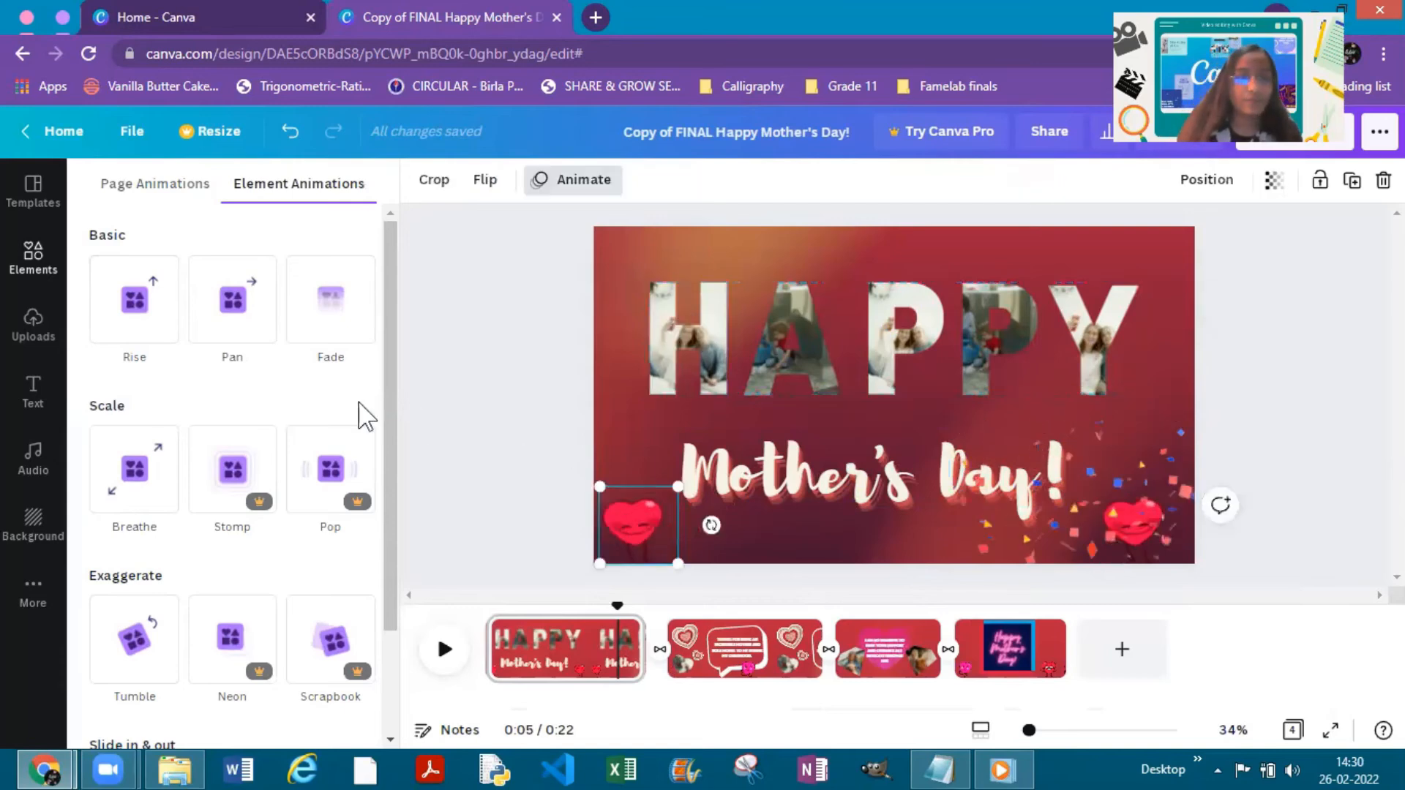
click(143, 330)
click(135, 638)
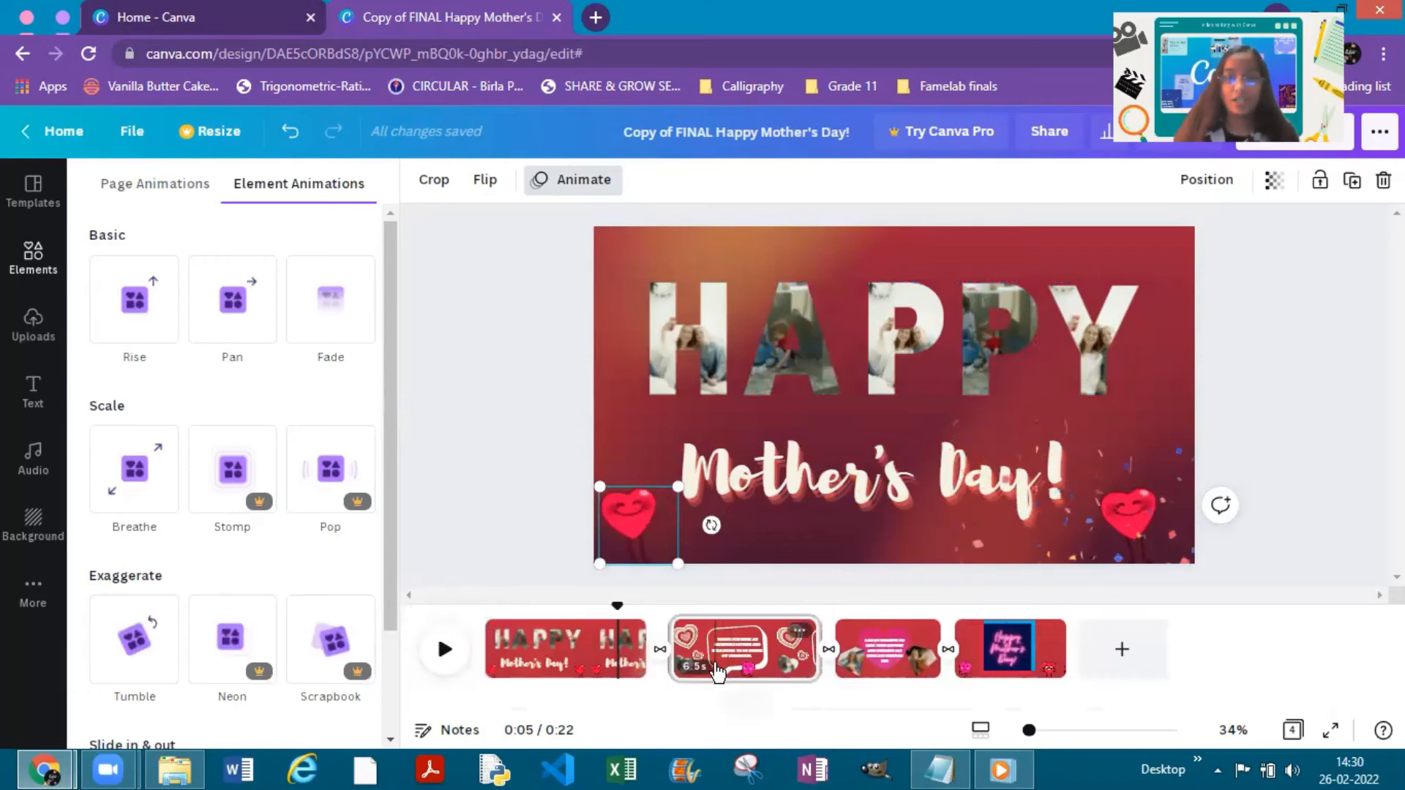
- Remove the transition between the title page and the speech-bubble page, and reapply Dissolve with a 0.5-second duration
click(718, 672)
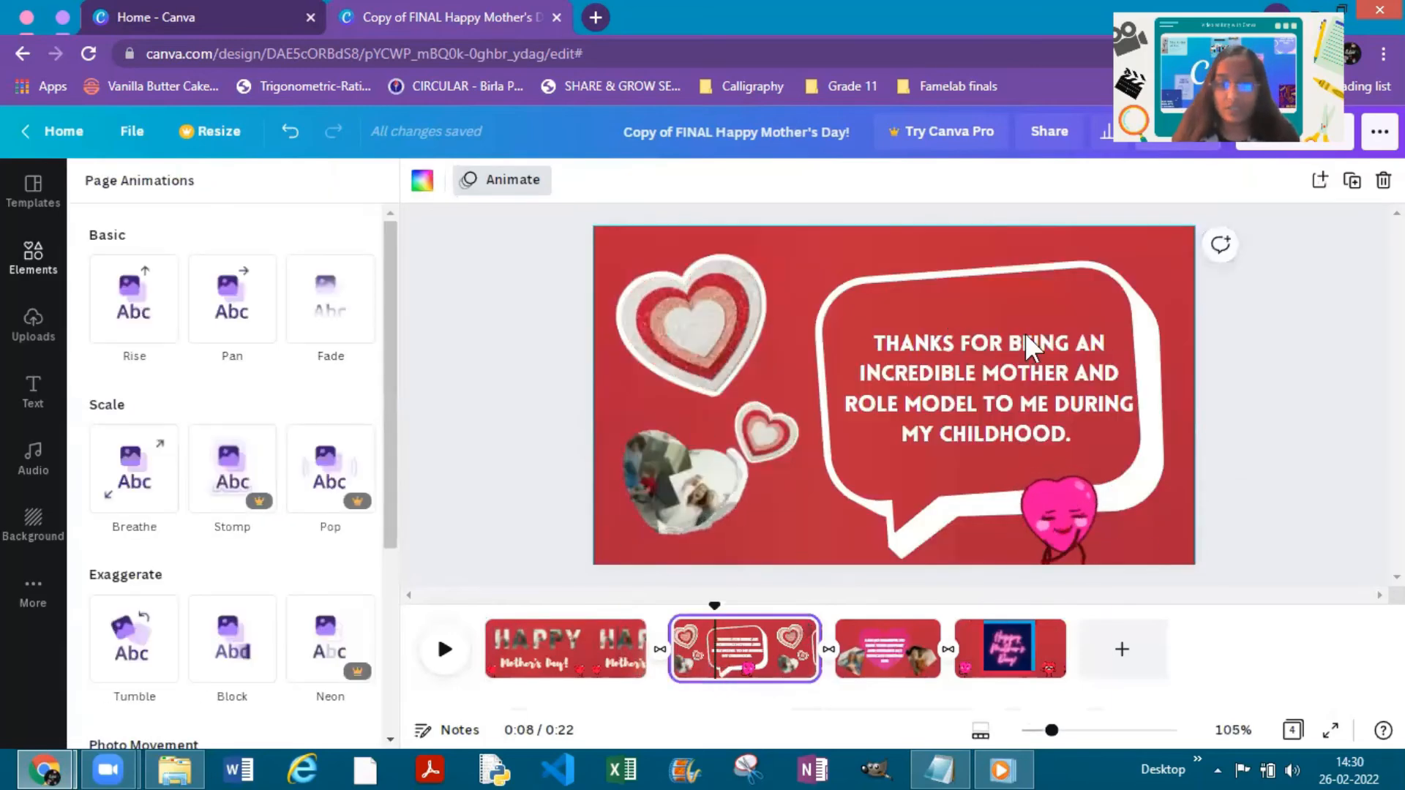
click(884, 661)
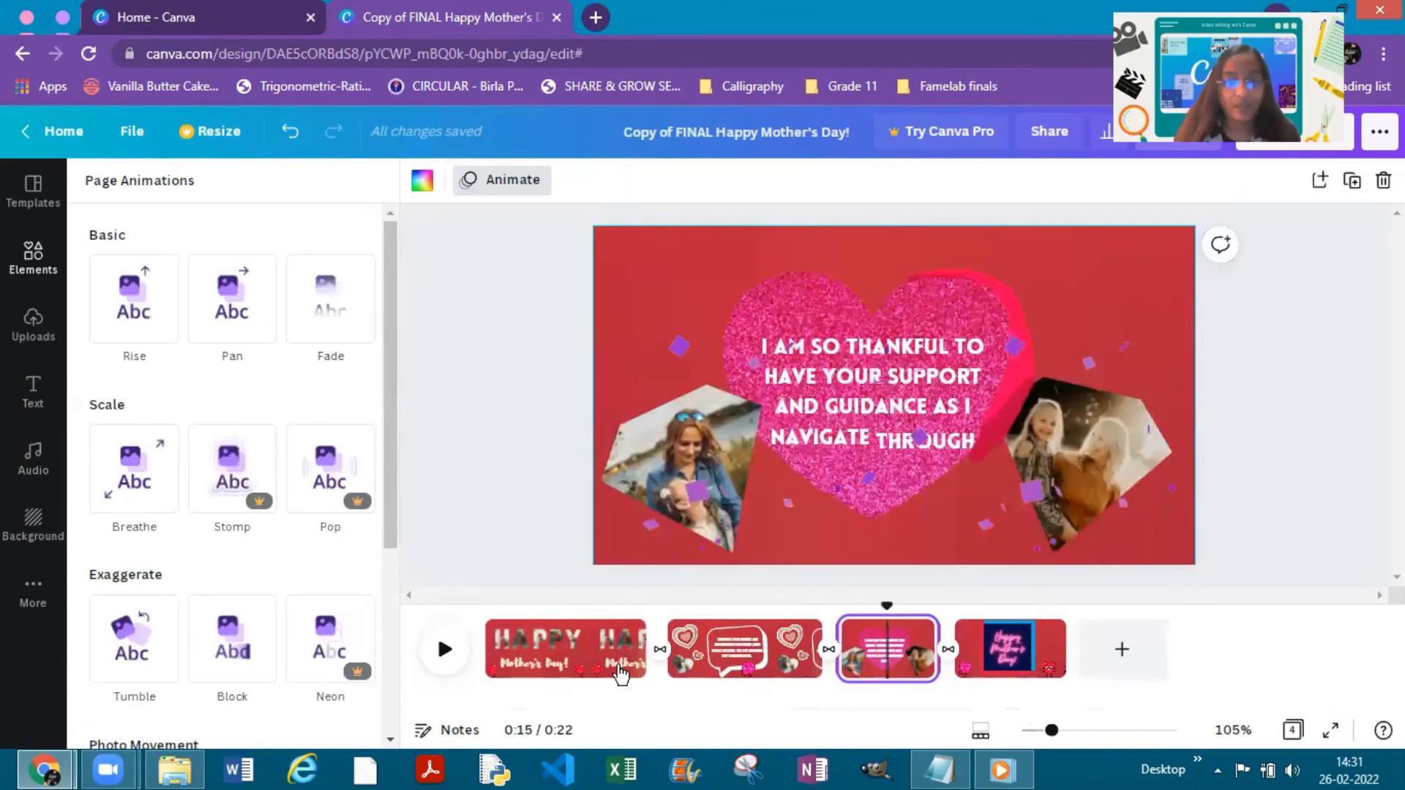
click(649, 668)
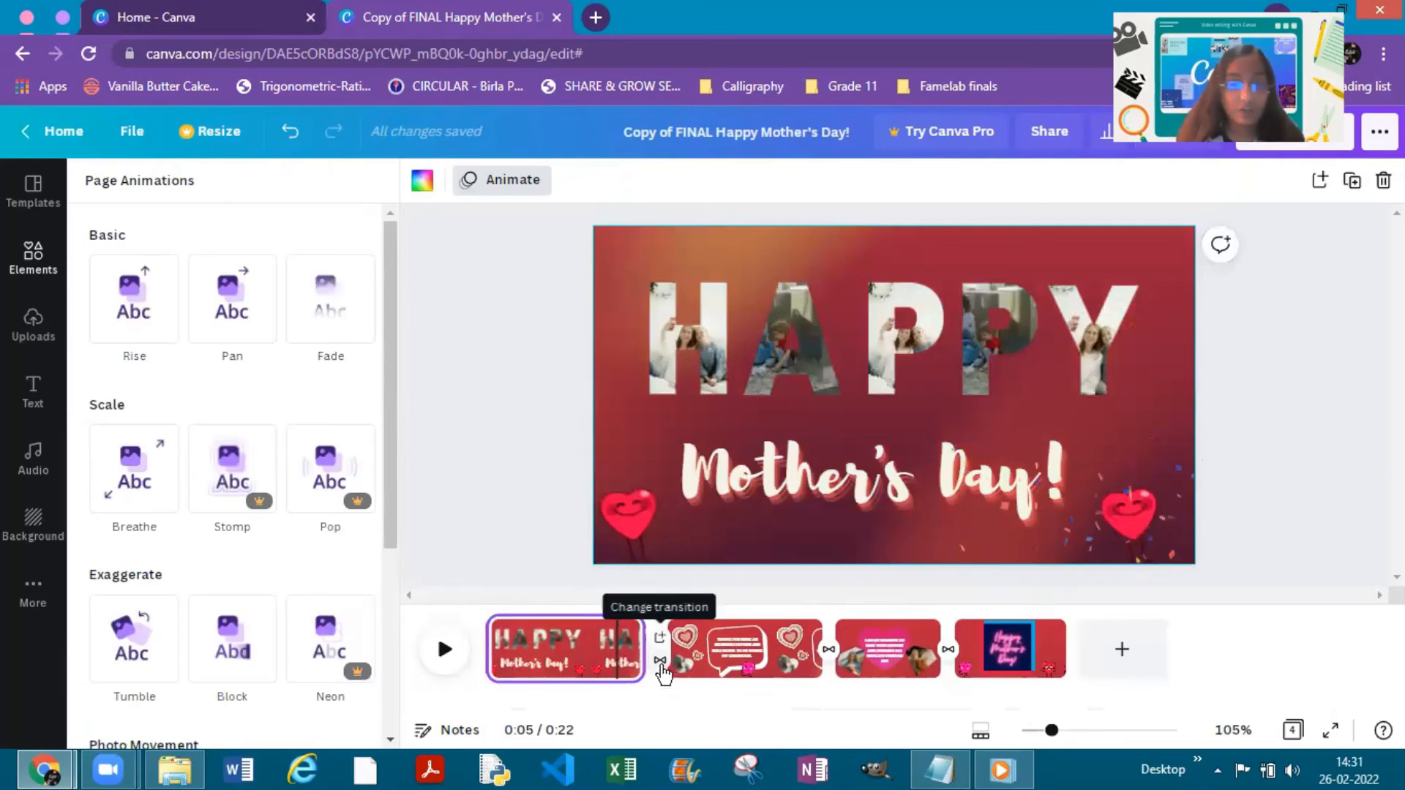
click(659, 658)
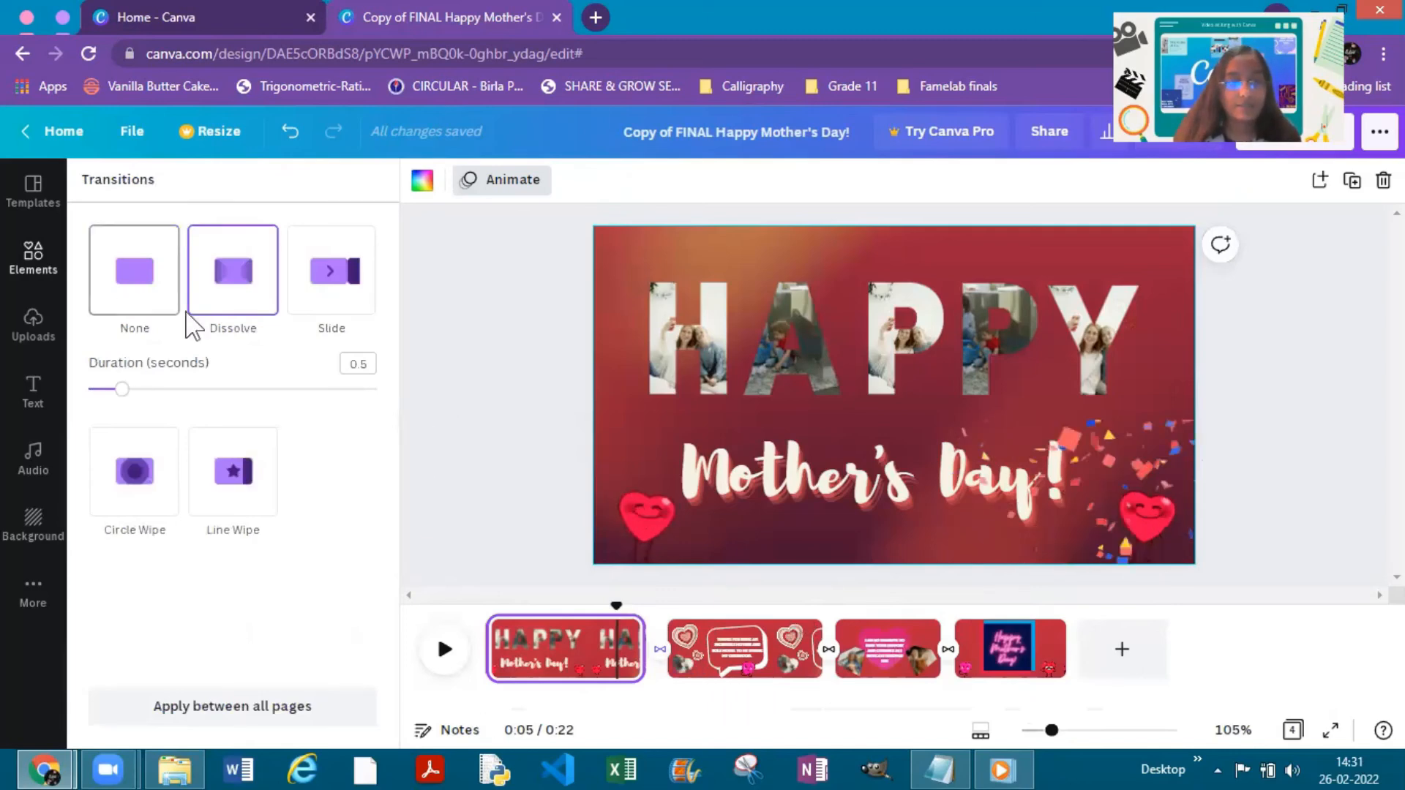
click(178, 313)
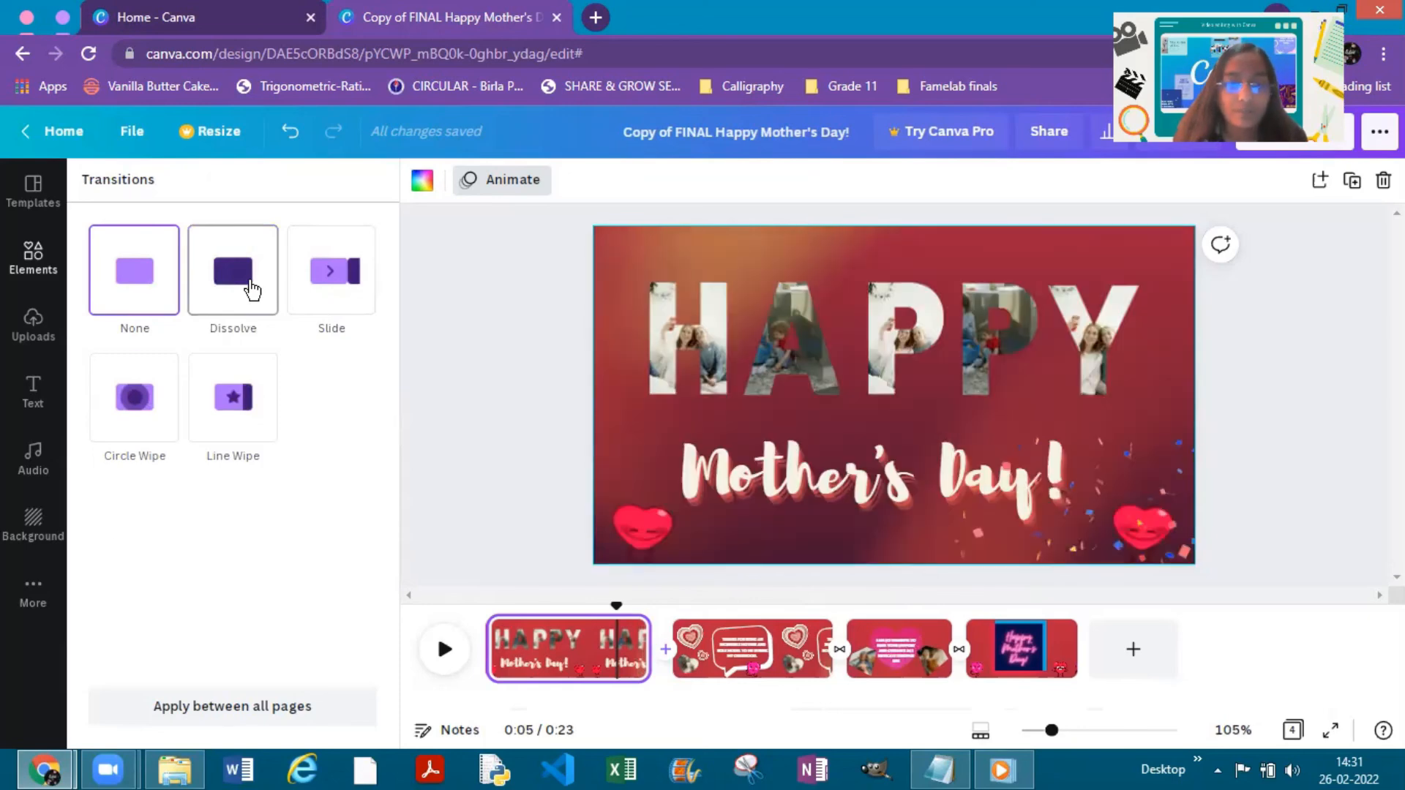
click(252, 290)
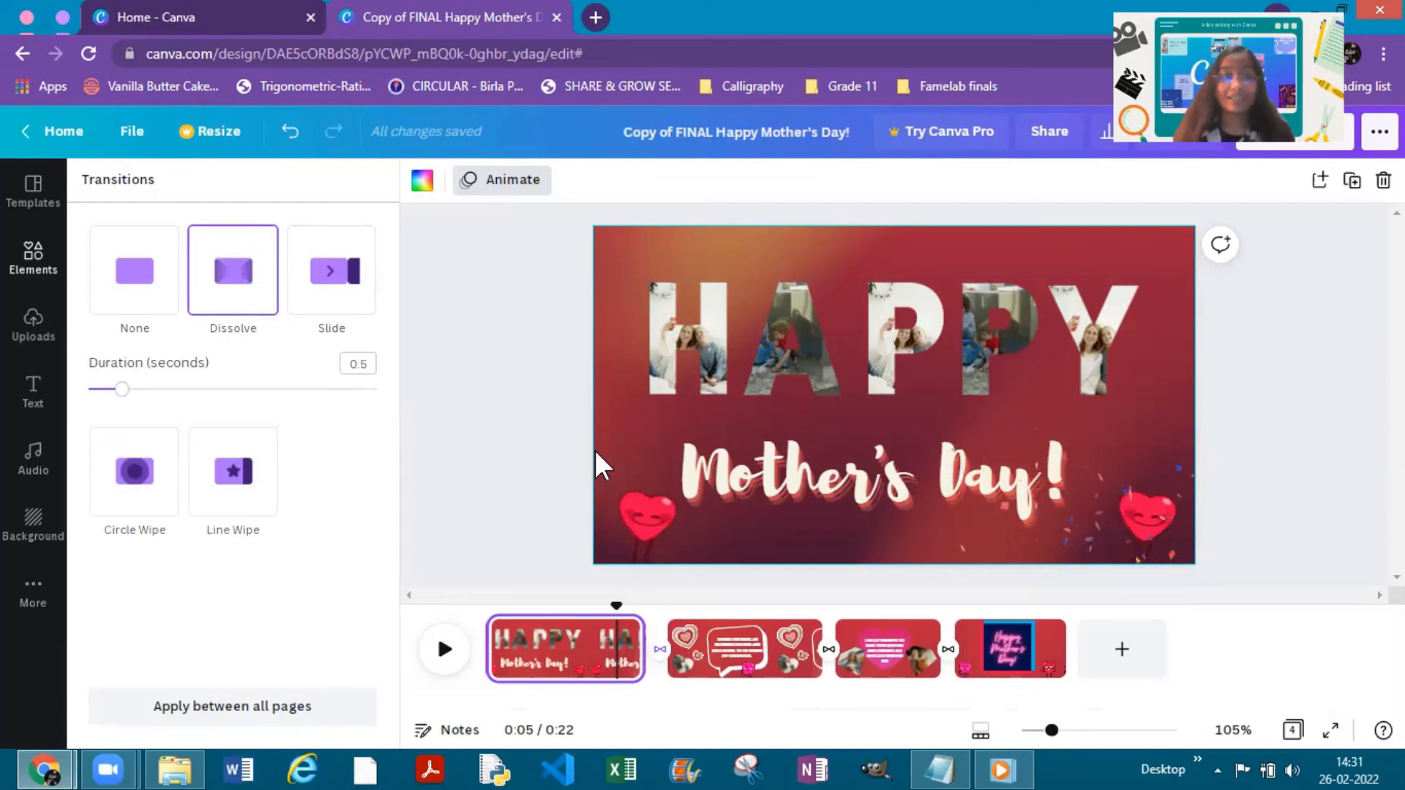
- Add the uploaded Snake on the Beach audio track to the timeline from the start of the video
click(51, 476)
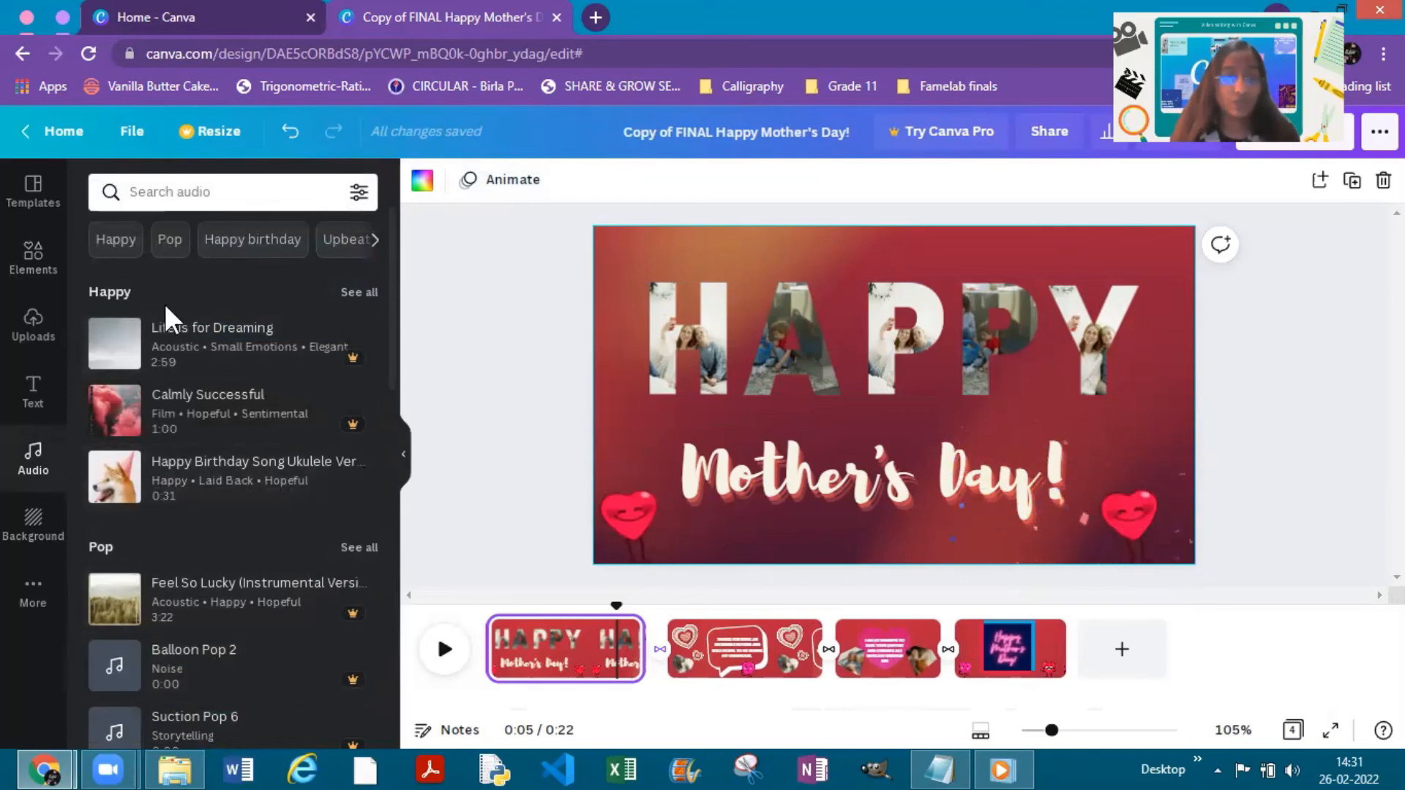
click(44, 344)
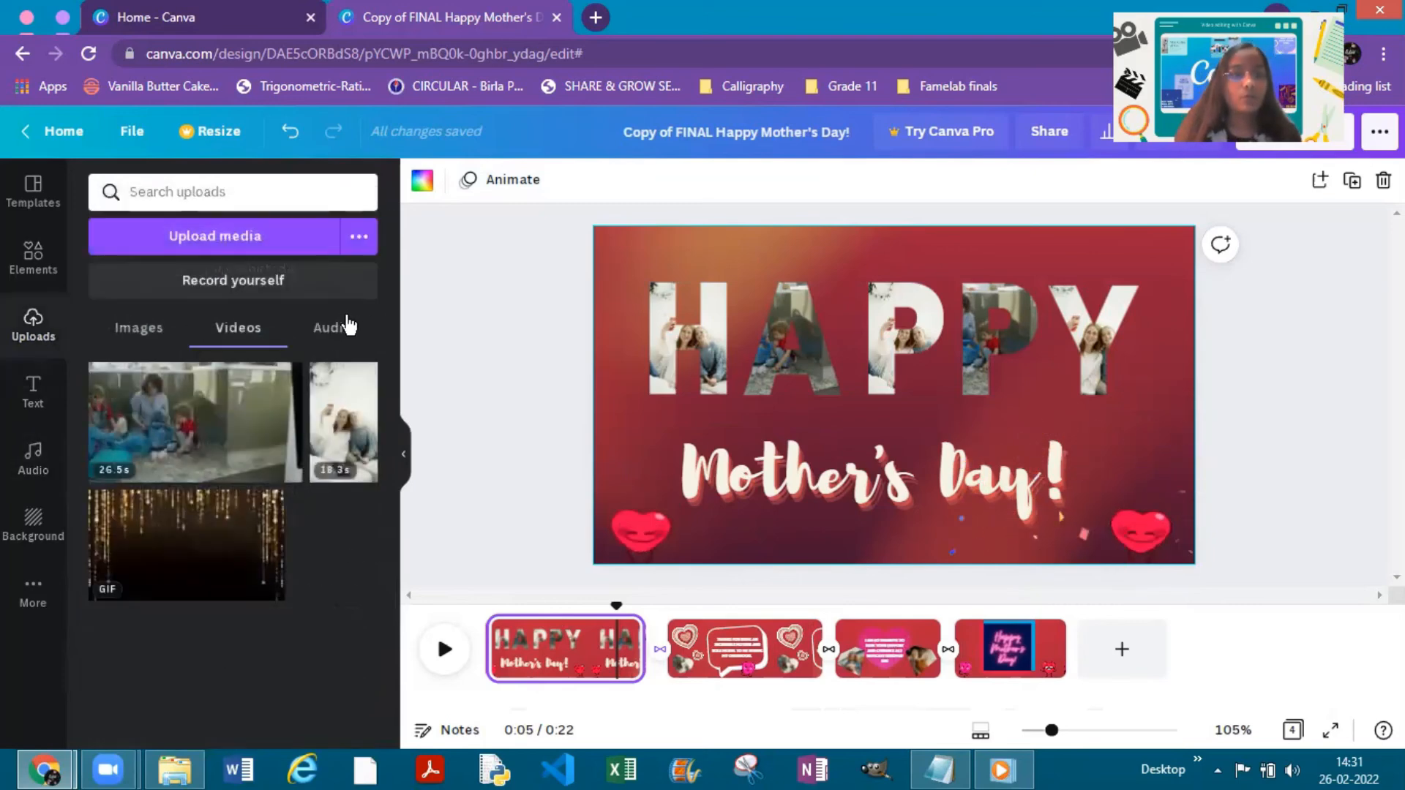
click(363, 329)
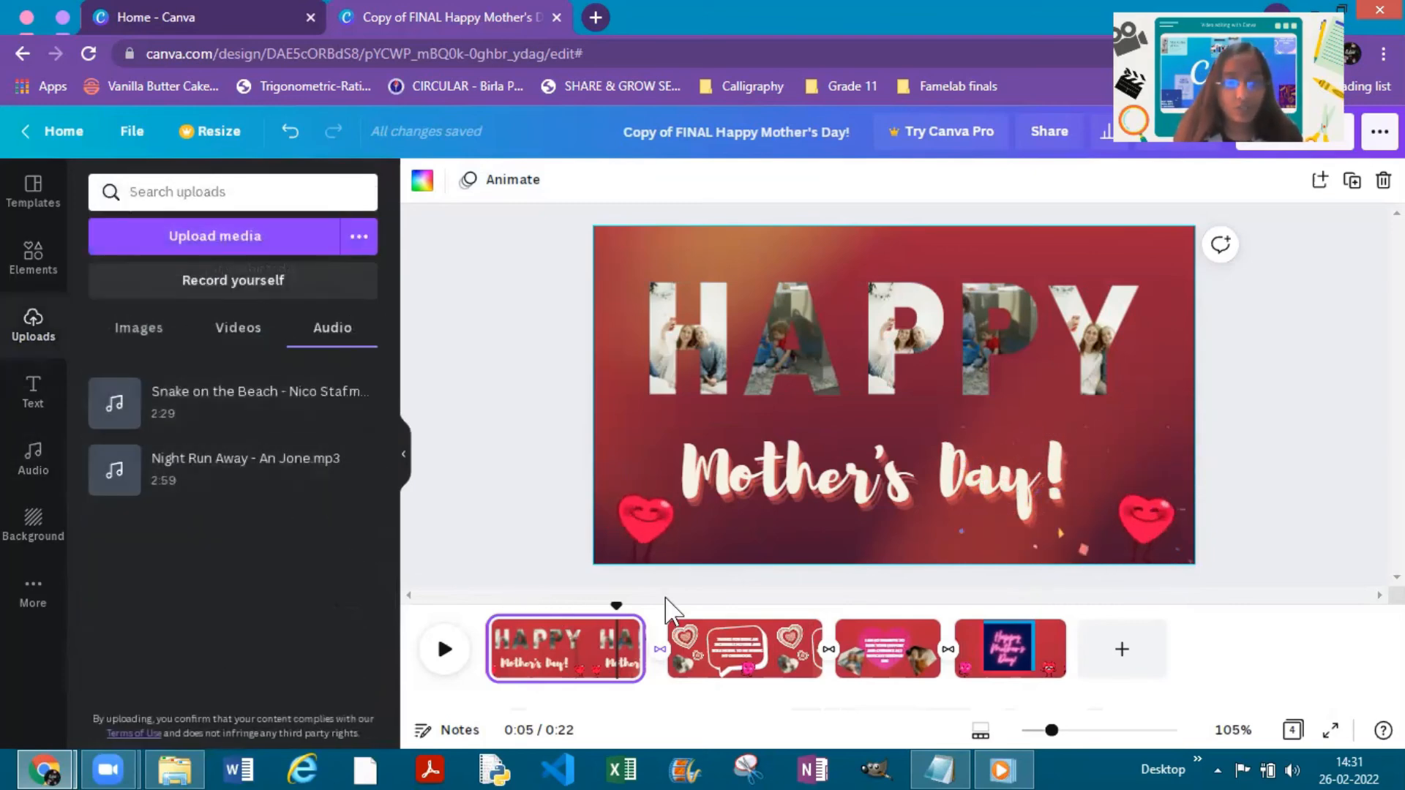
drag(571, 601, 470, 581)
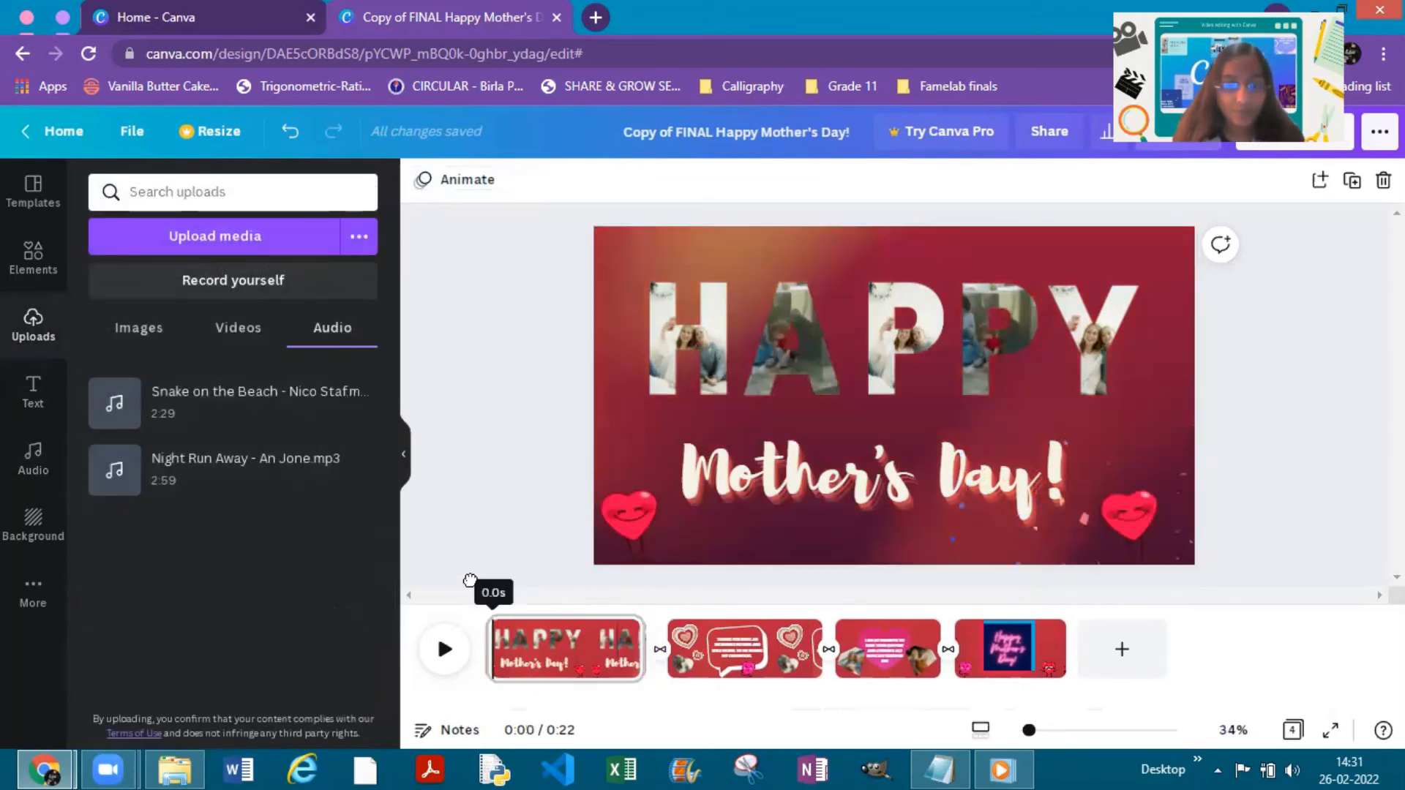
drag(237, 400, 636, 724)
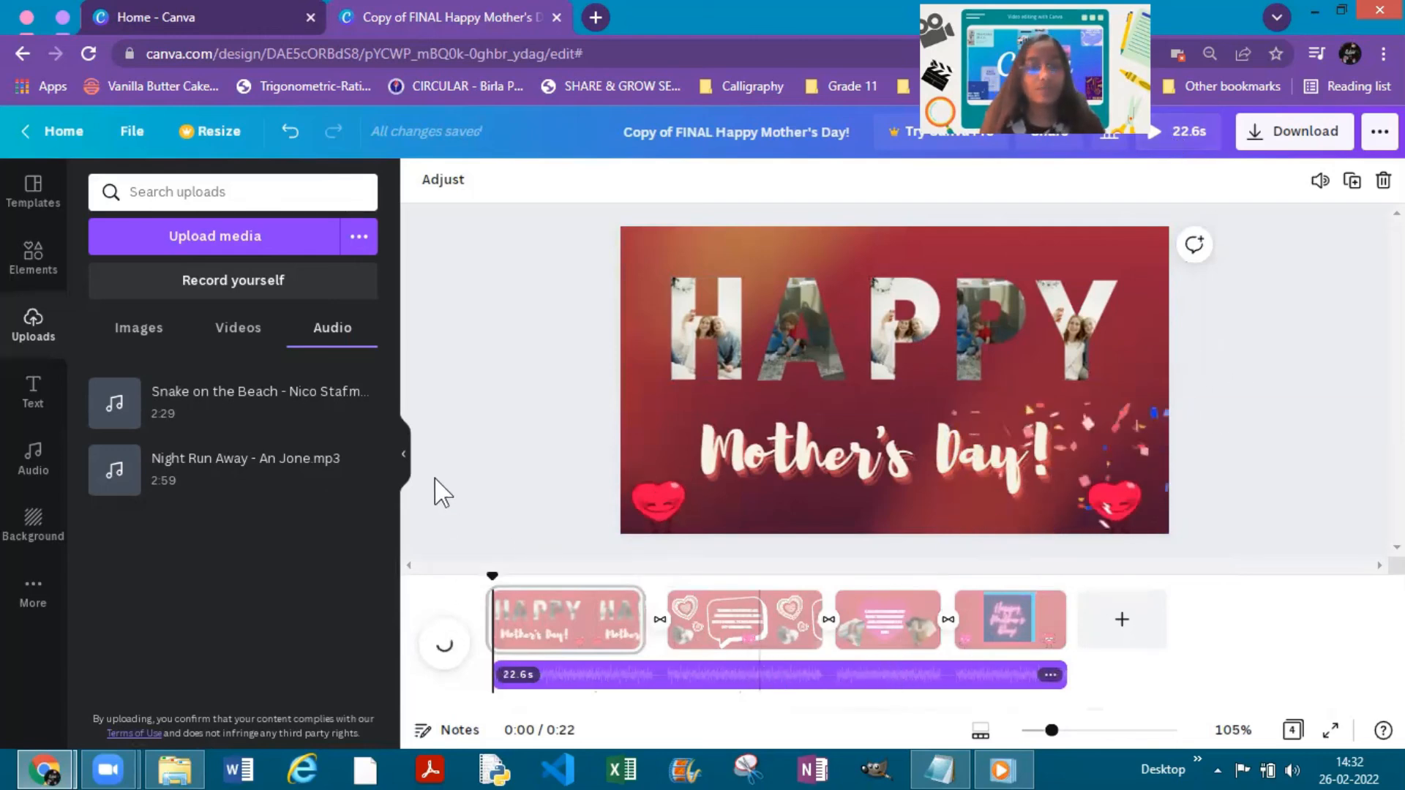
- Hide the uploads panel, examine the download options with MP4 Video as the file type, and close them
click(403, 456)
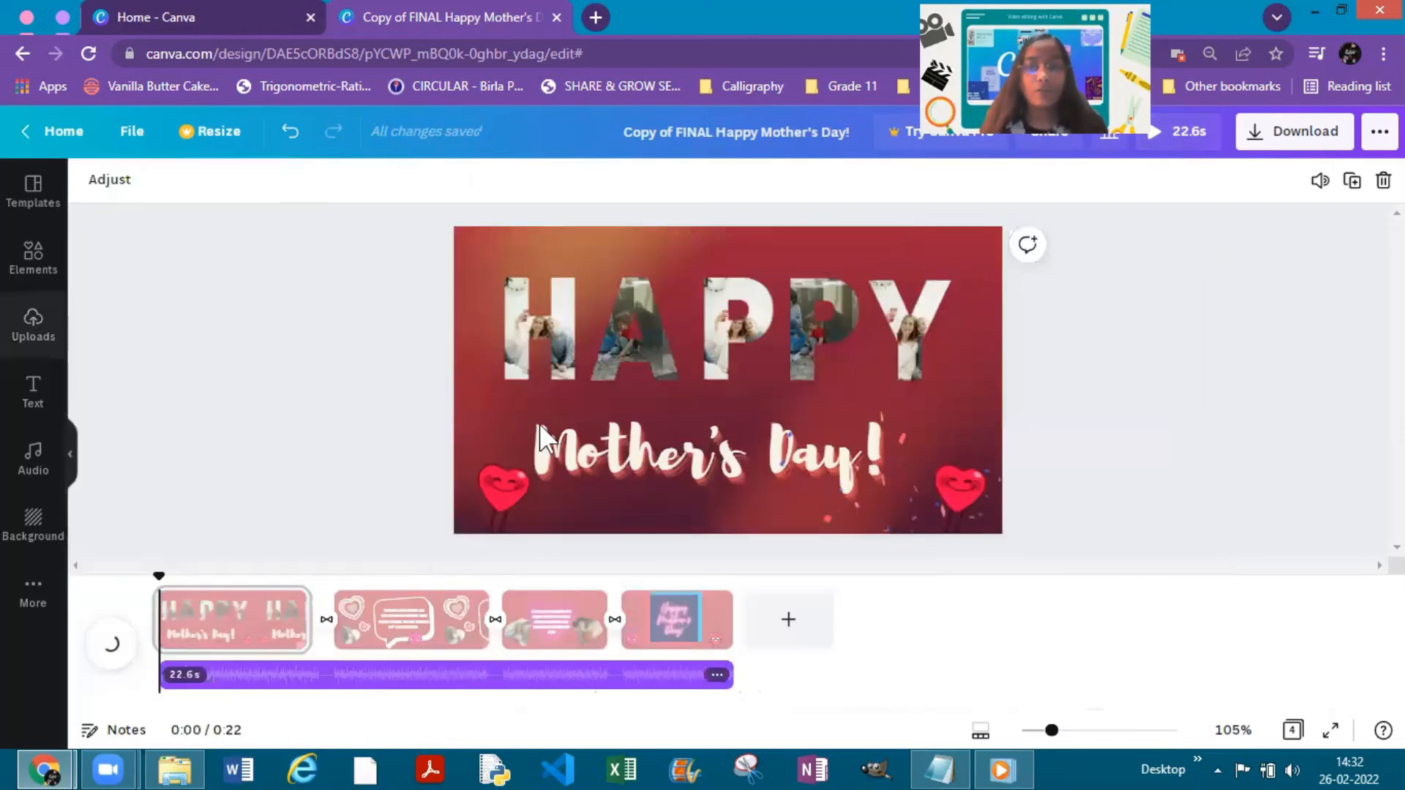
click(1287, 135)
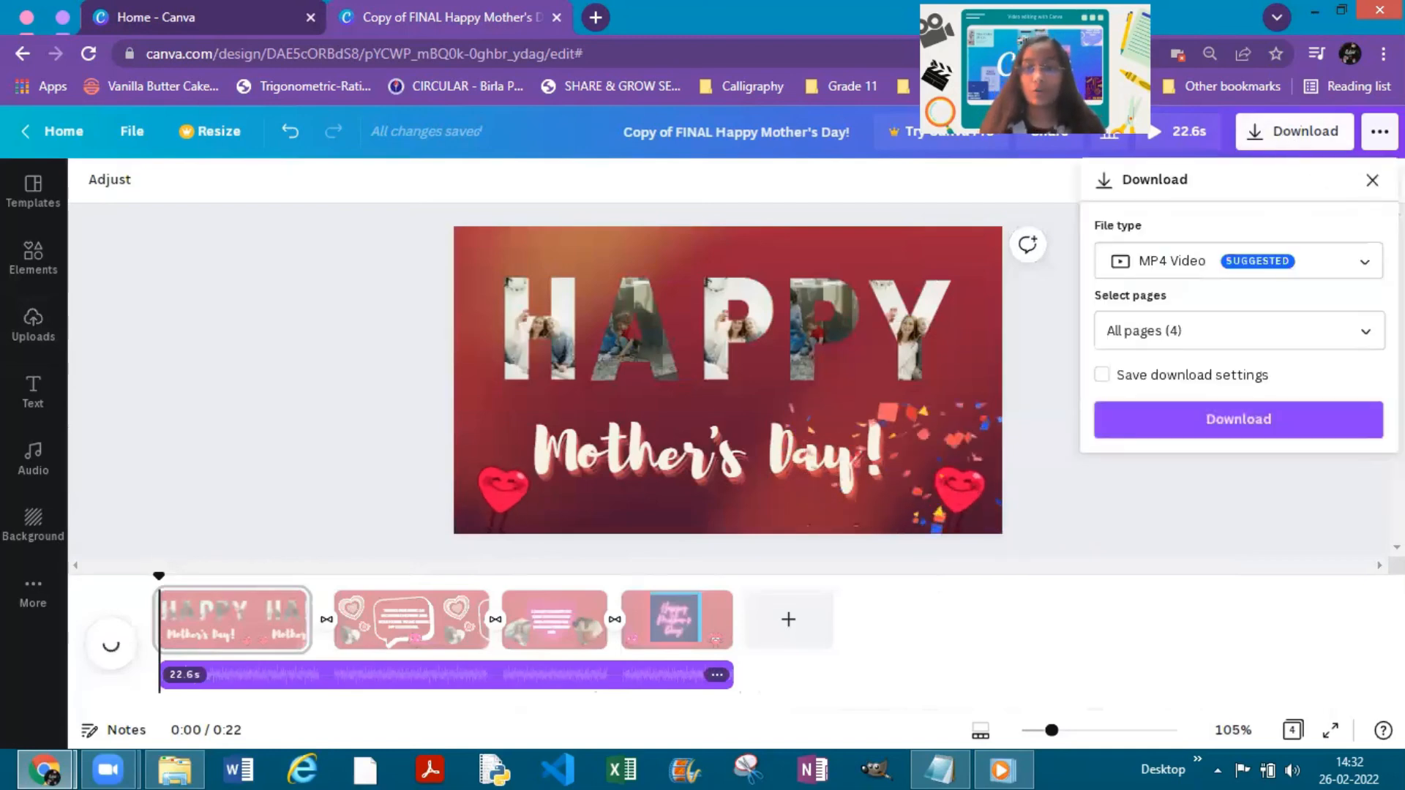
click(1258, 270)
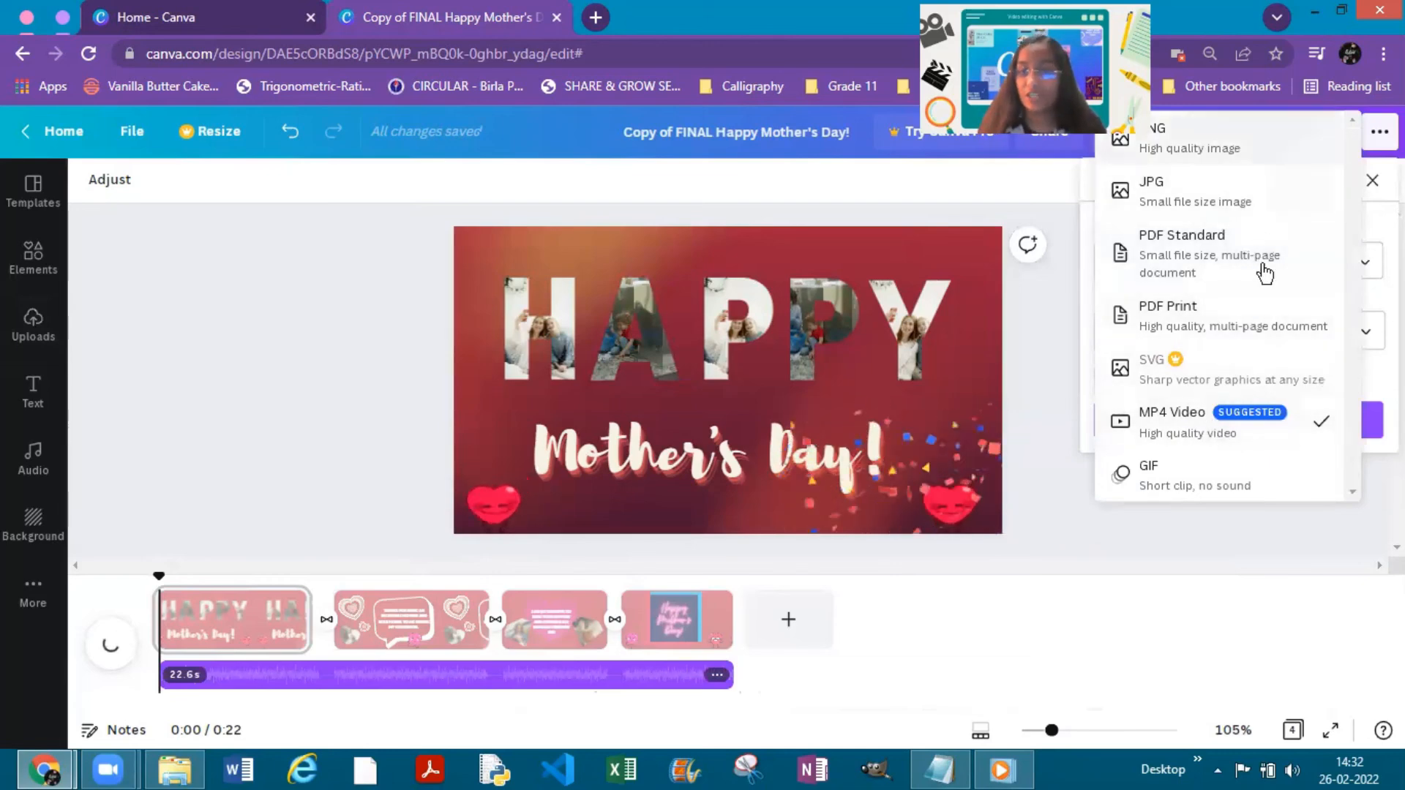
click(1237, 432)
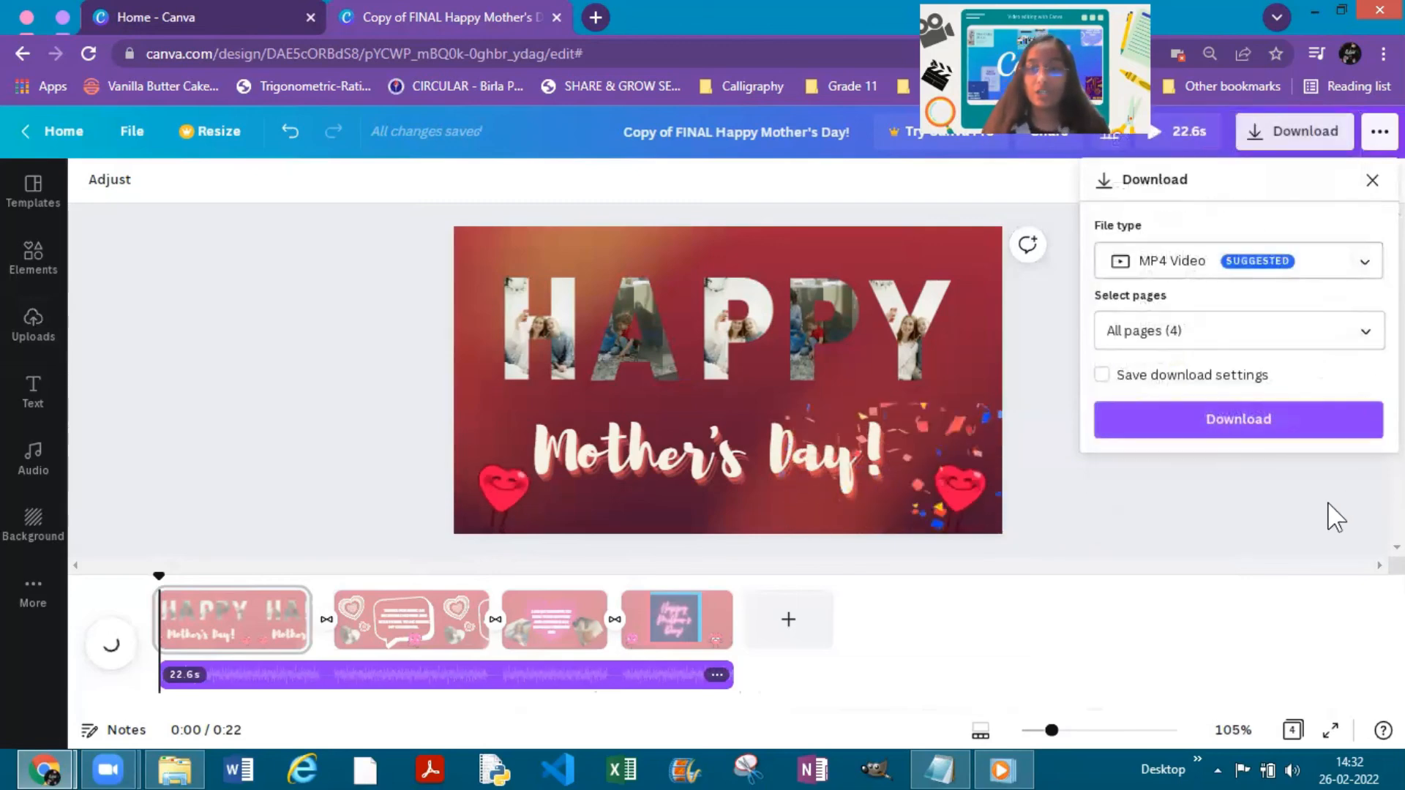
click(1197, 434)
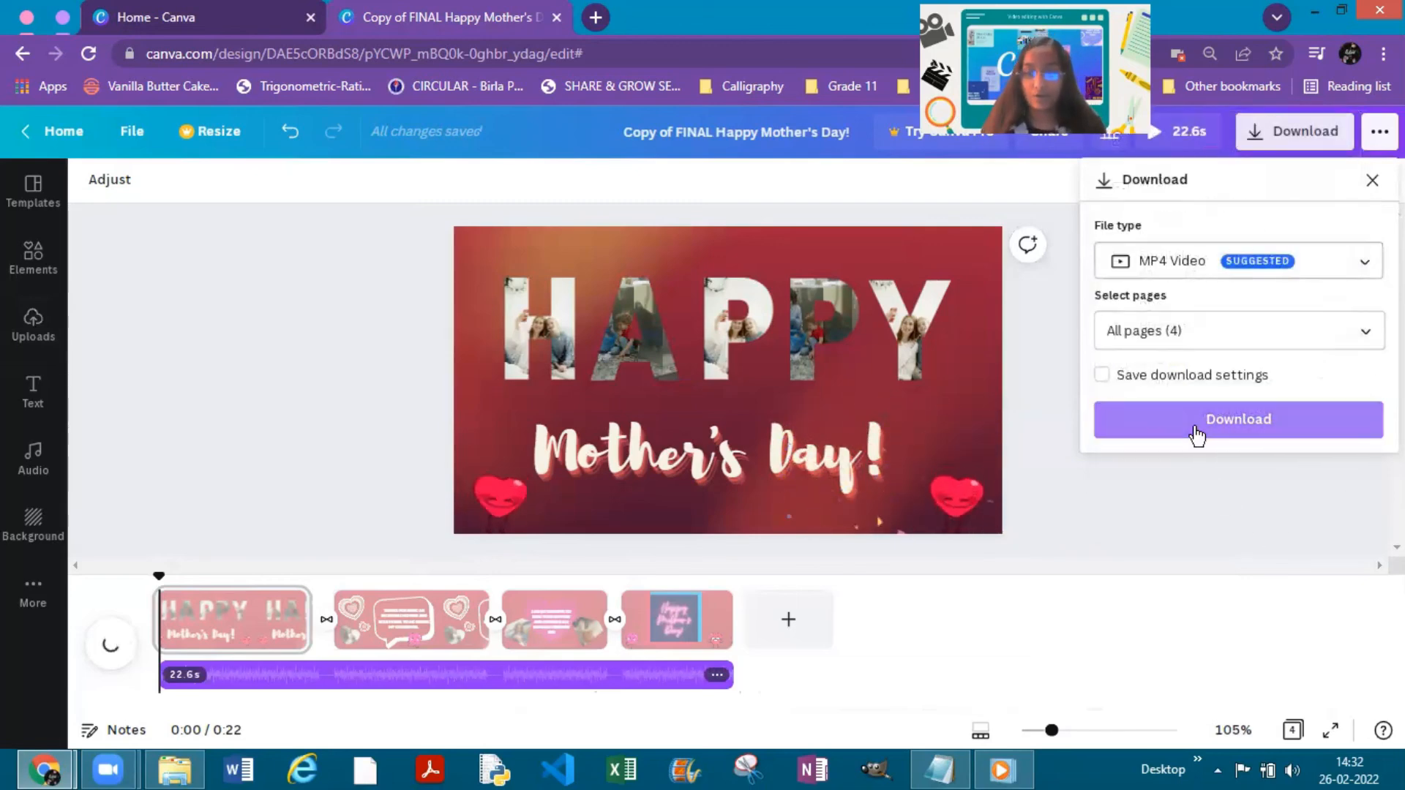
click(1205, 522)
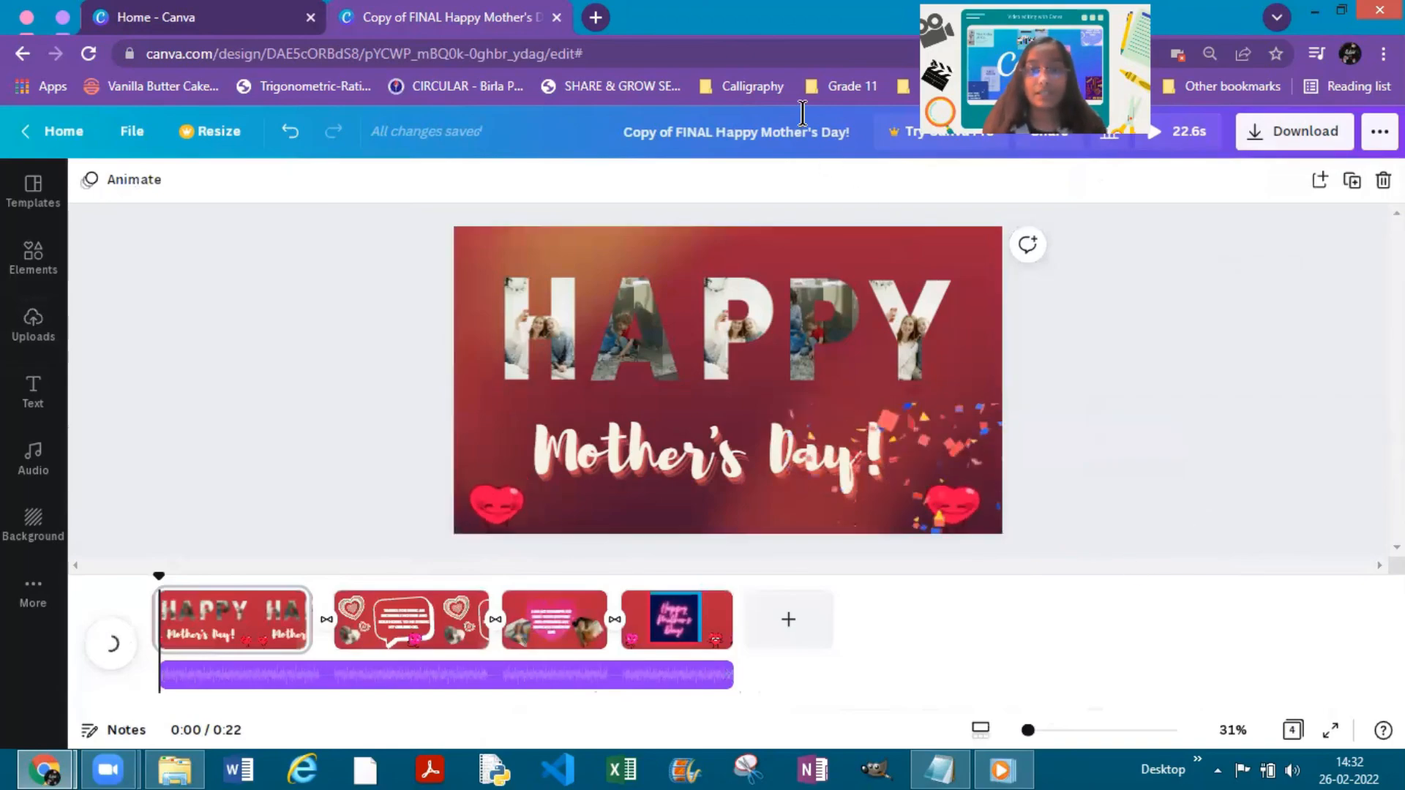